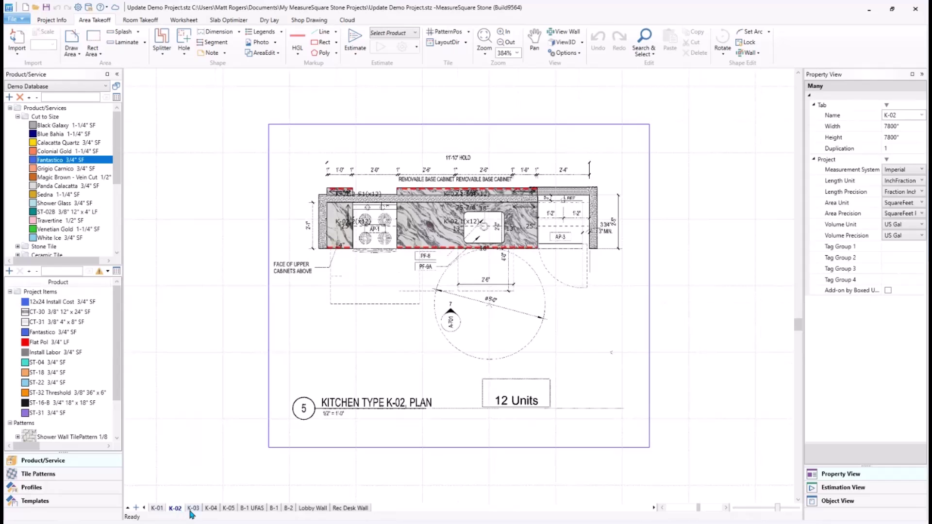
# Look through the K-03 and B-1 UFAS plans, return to kitchen plan K-01, and display the templates.
pyautogui.click(193, 509)
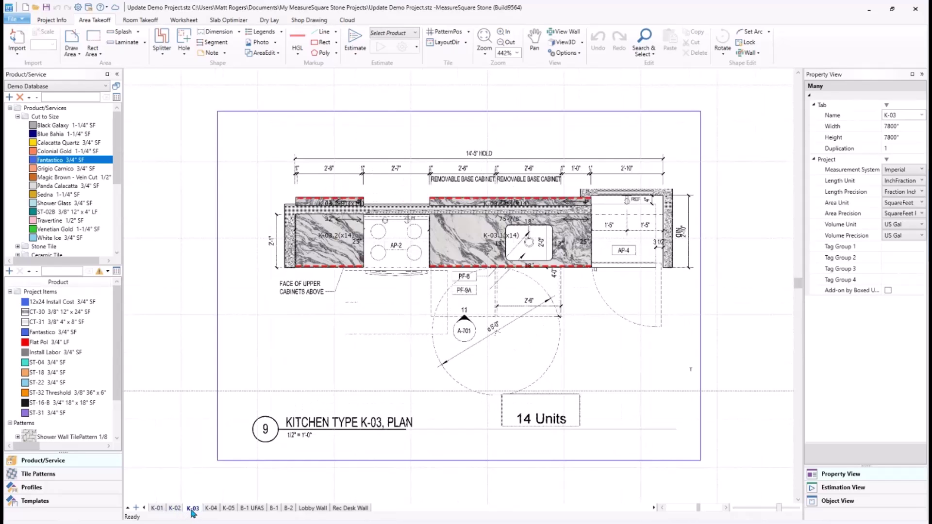
pyautogui.click(250, 509)
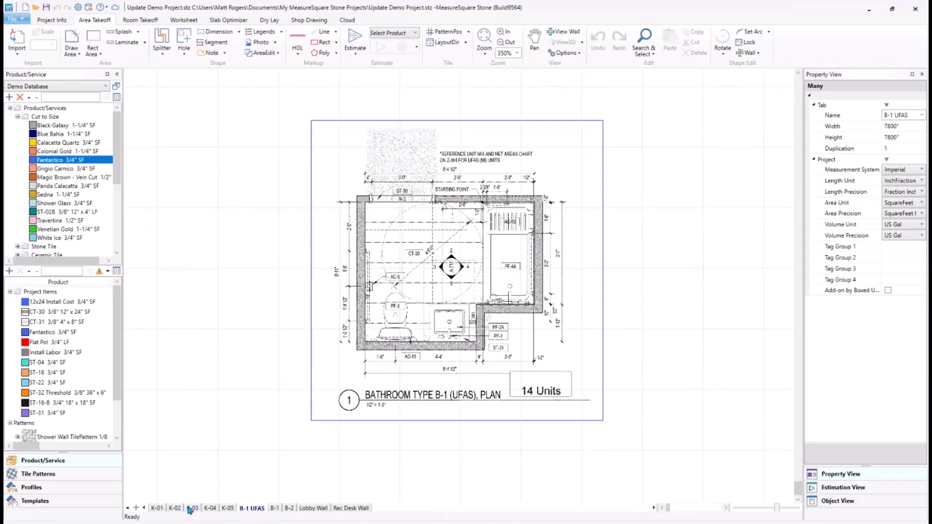
pyautogui.click(159, 509)
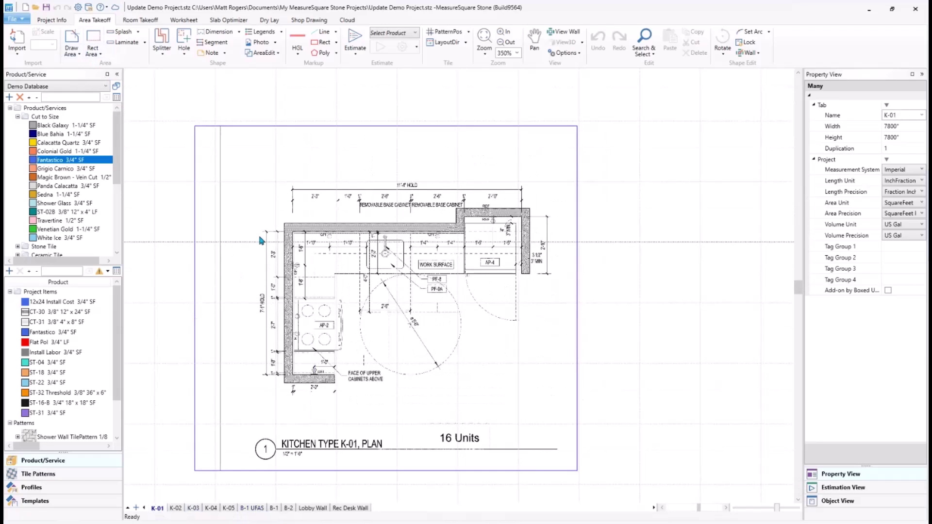
pyautogui.click(103, 507)
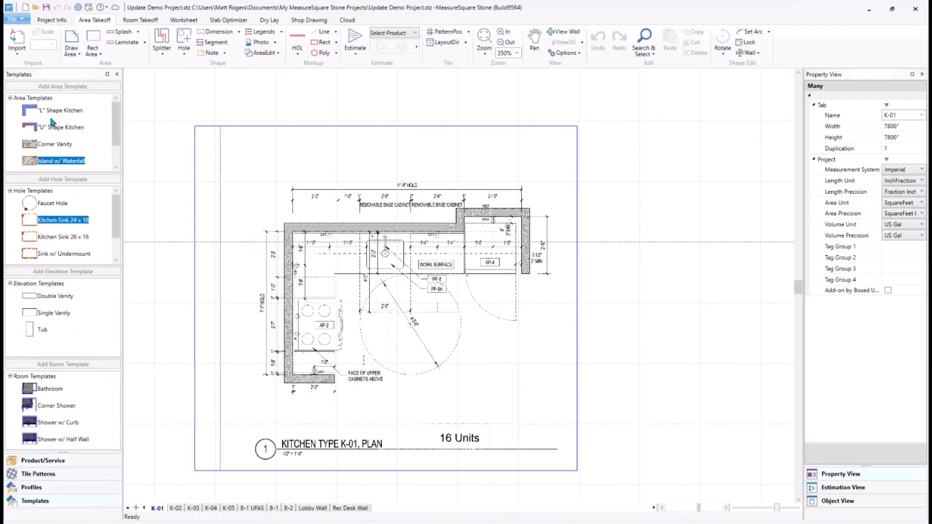
# Place the "L" Shape Kitchen area template on the K-01 plan, fitted to the inner wall corner of the counter.
pyautogui.moveTo(47, 111); pyautogui.dragTo(386, 306)
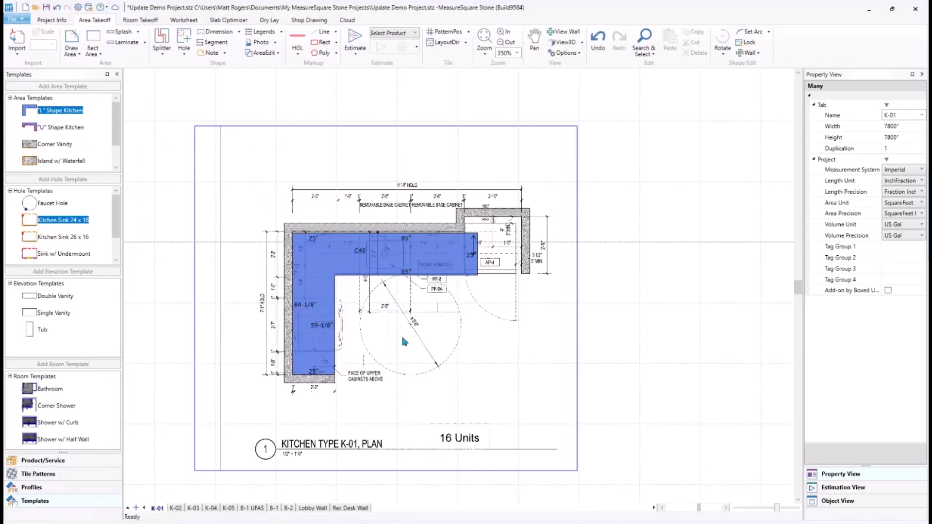
pyautogui.scroll(2, 420, 341)
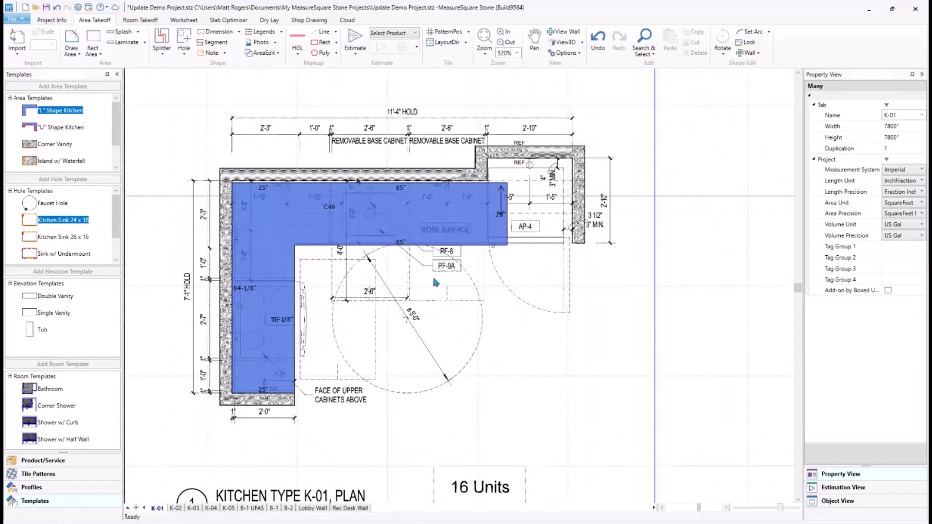
pyautogui.moveTo(434, 278); pyautogui.dragTo(460, 286, button='middle')
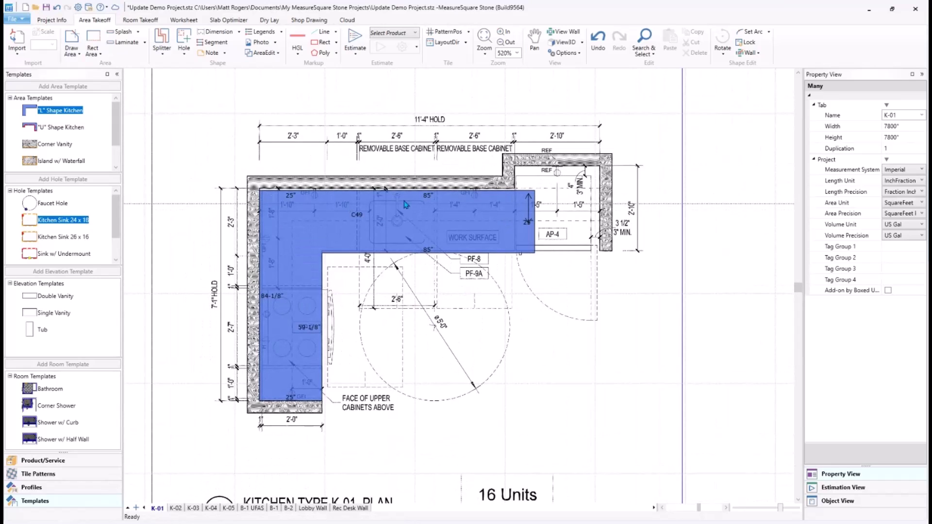
# Set the L-shaped countertop's back edge along the sink wall to 75 inches and the inner edge of its vertical leg to 60 inches.
pyautogui.click(428, 196)
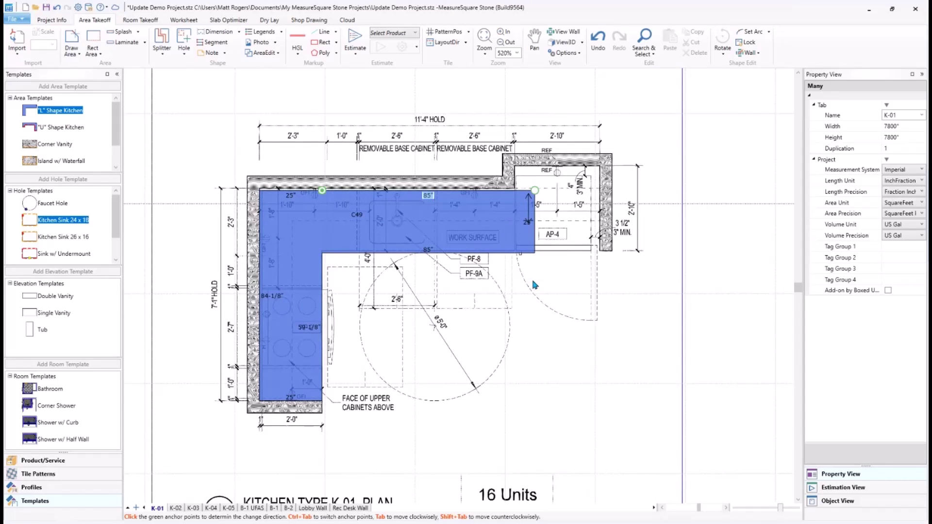
pyautogui.write('75')
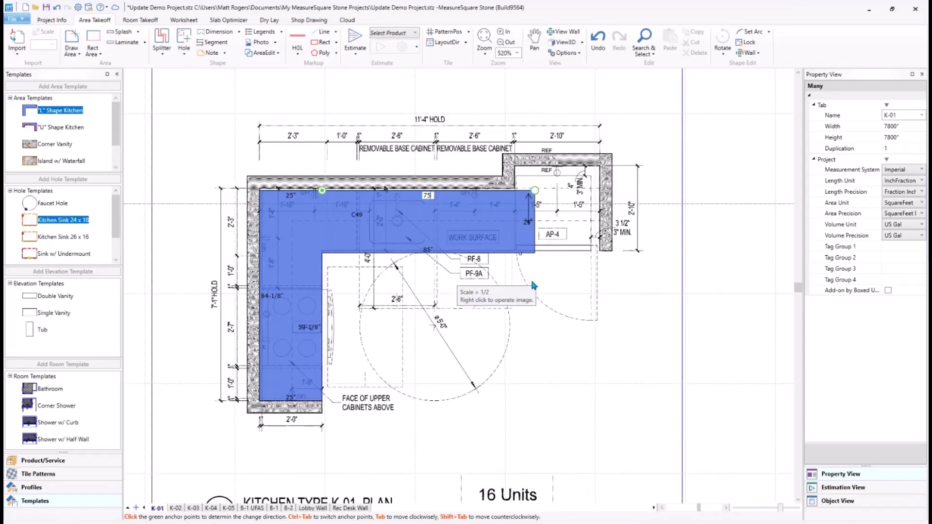
pyautogui.press('Return')
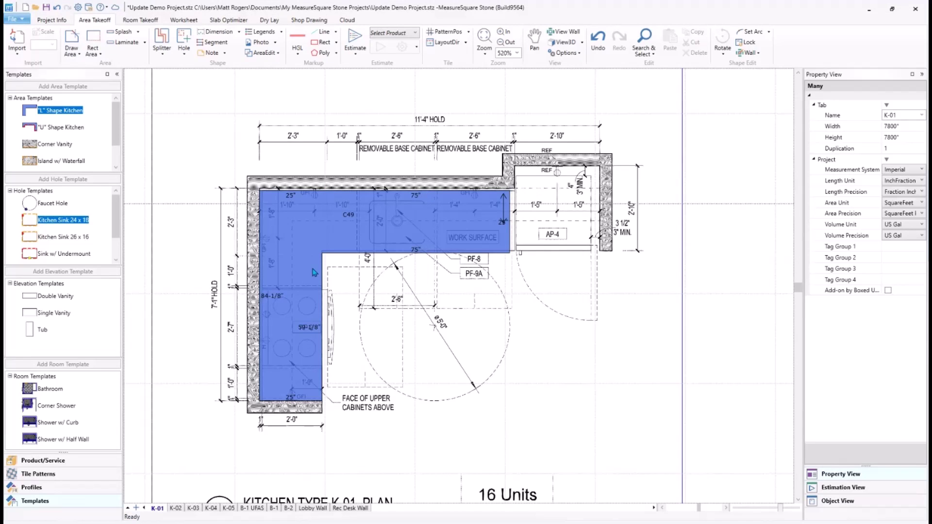
pyautogui.click(319, 328)
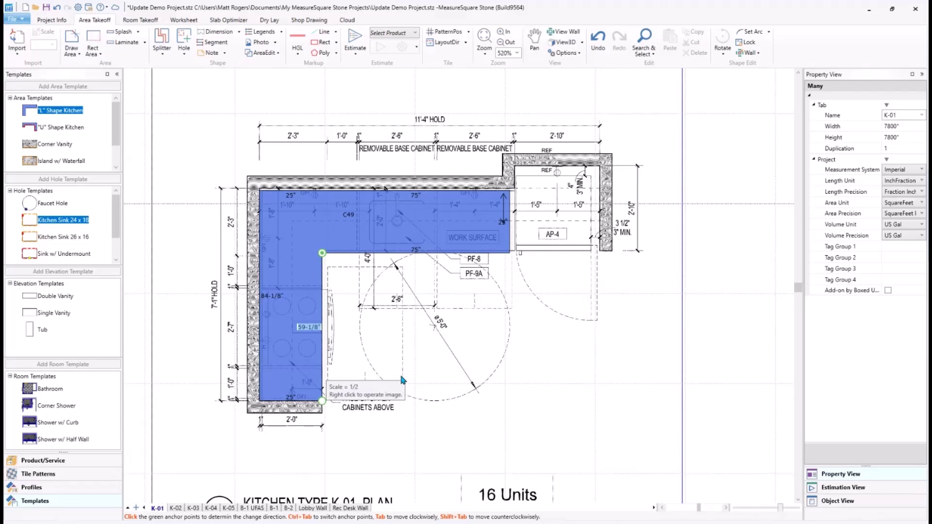
pyautogui.write('60')
pyautogui.press('Return')
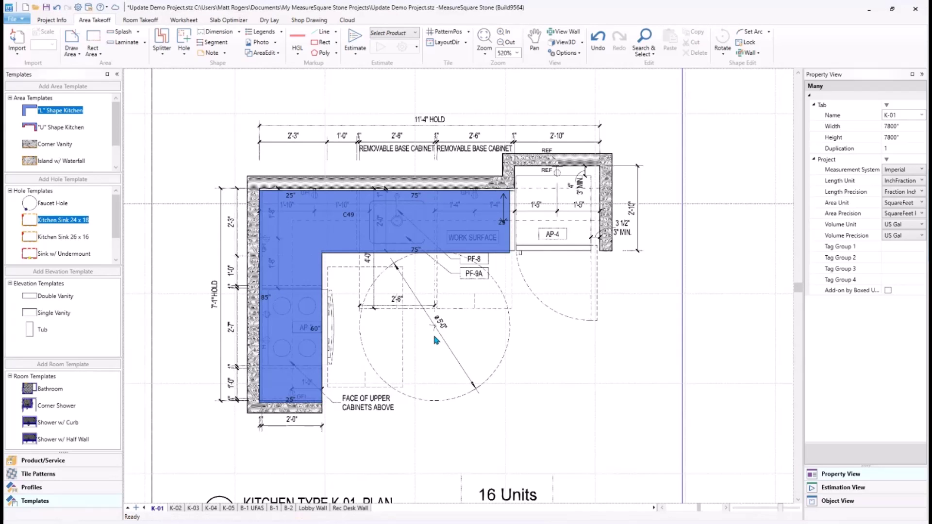
# Set the end width of the countertop's vertical leg to 30 inches, anchored at the inner side so it extends into the left wall.
pyautogui.moveTo(433, 334); pyautogui.dragTo(443, 339, button='middle')
pyautogui.click(300, 404)
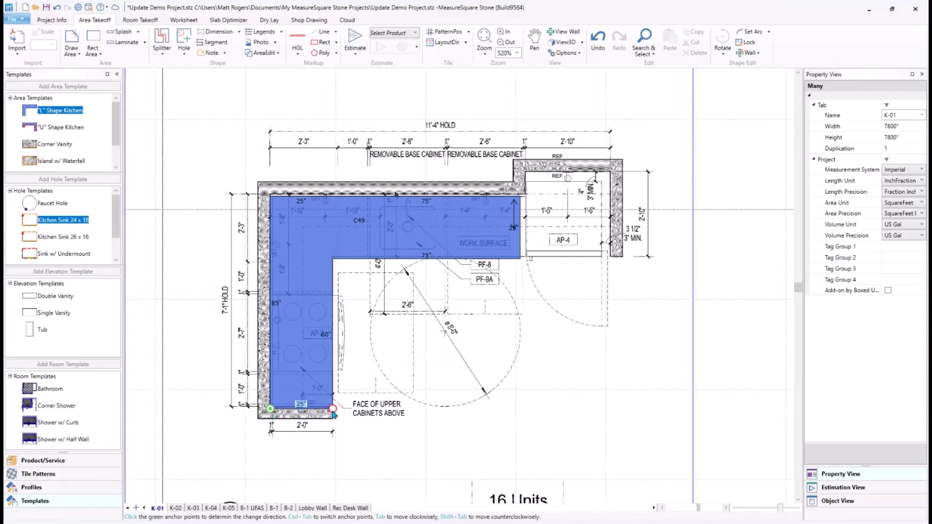
pyautogui.click(271, 410)
pyautogui.scroll(2, 275, 416)
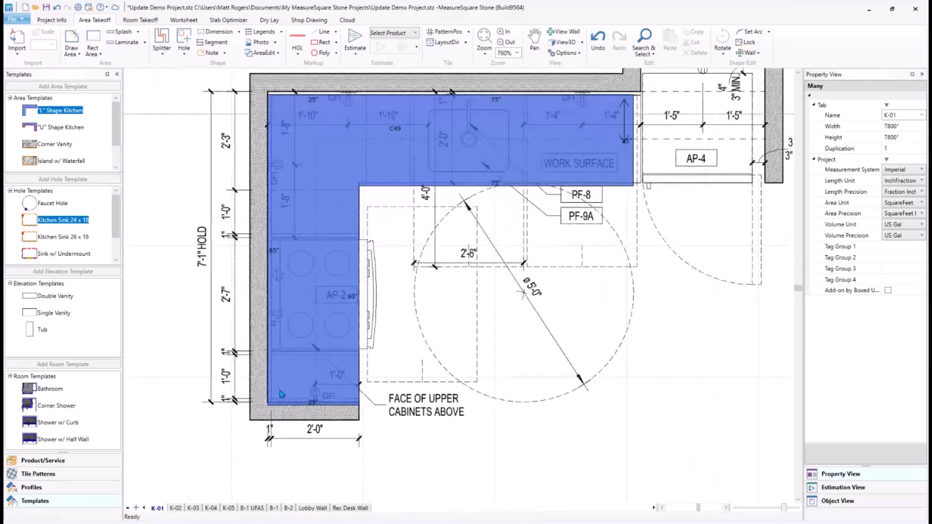
pyautogui.click(317, 408)
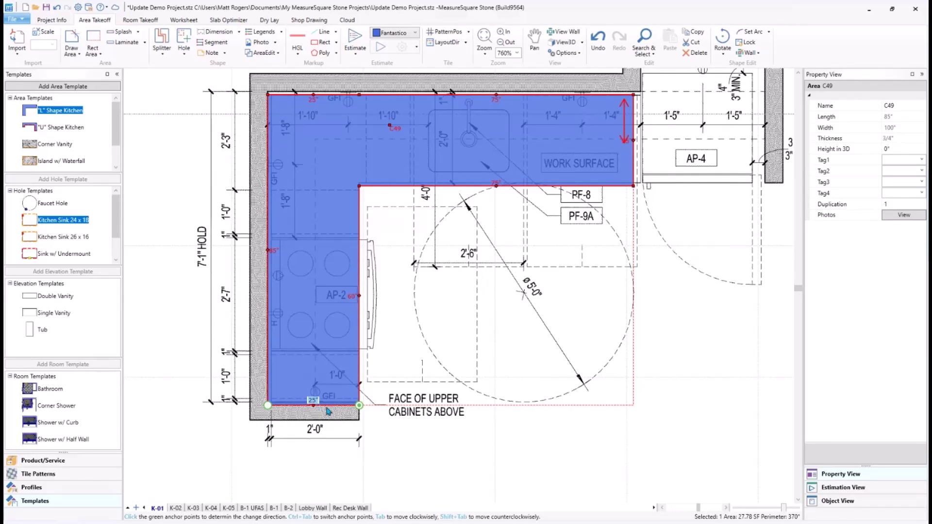
pyautogui.write('30')
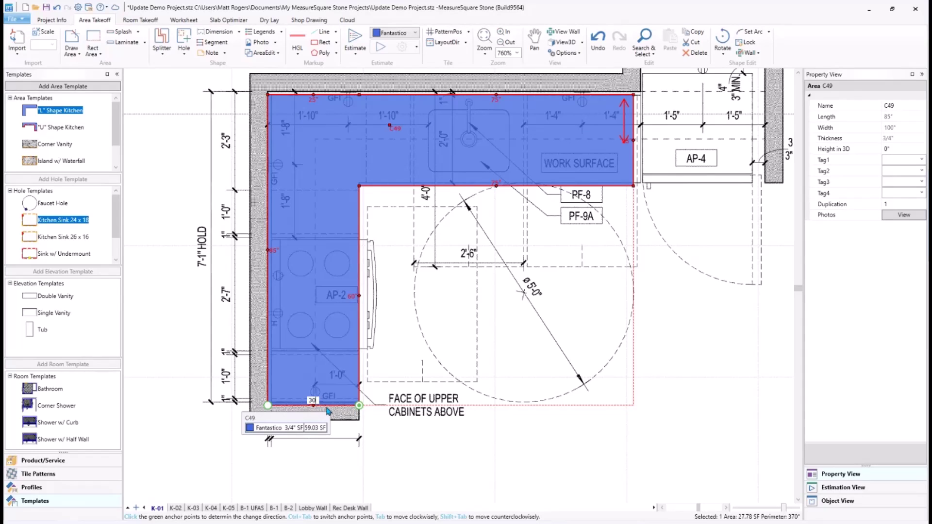
pyautogui.press('Return')
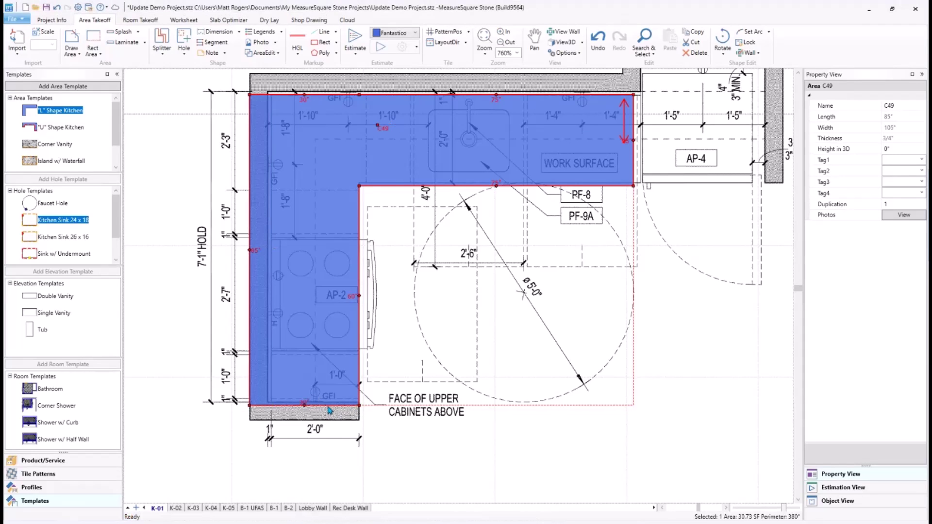
# Set the countertop's long left edge to 90 inches by extending its lower end, and shorten it to 85 inches from its upper end.
pyautogui.scroll(2, 427, 311)
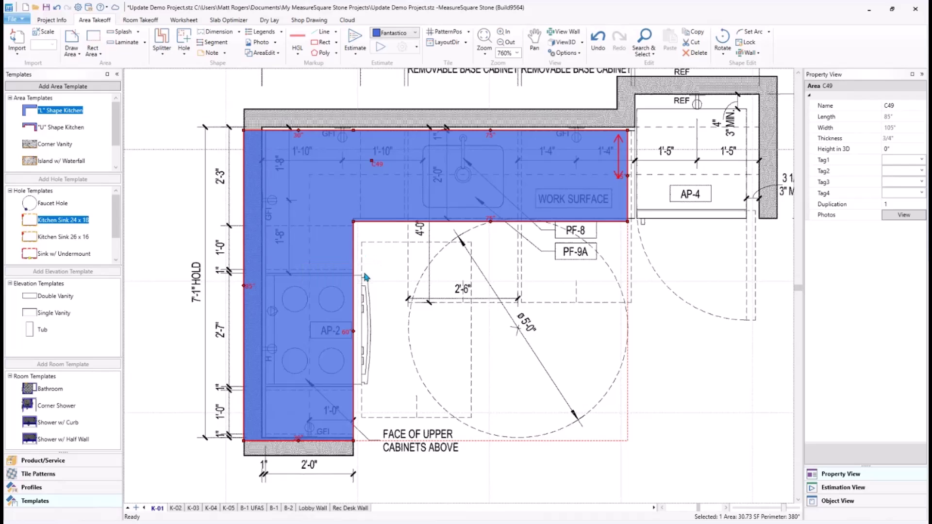
pyautogui.click(252, 287)
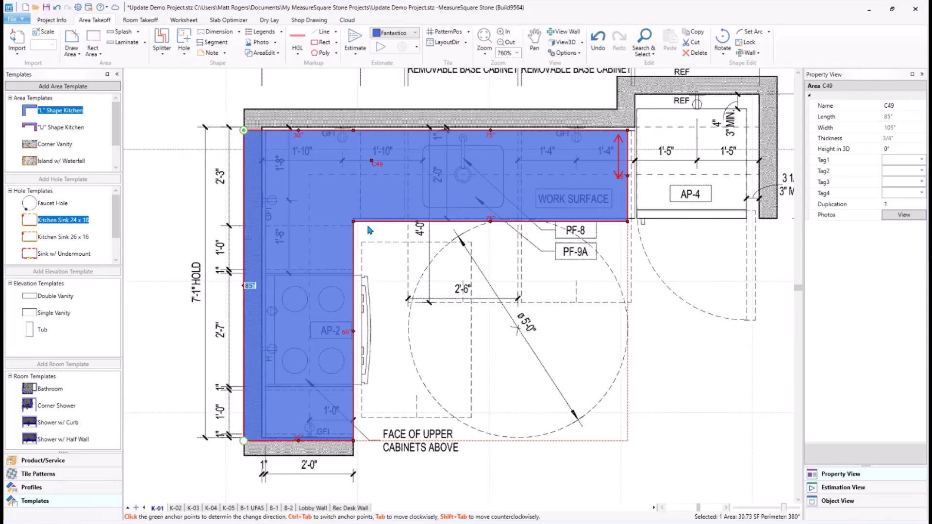
pyautogui.write('90')
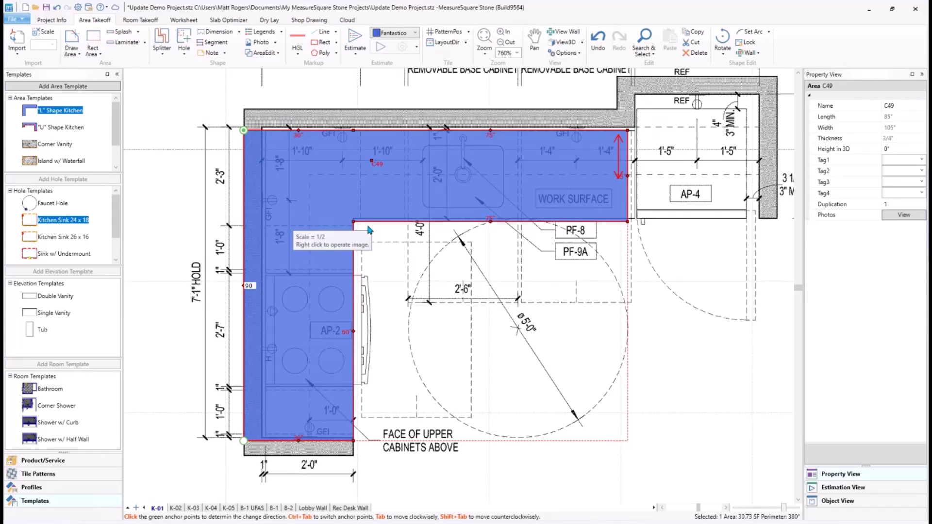
pyautogui.press('Return')
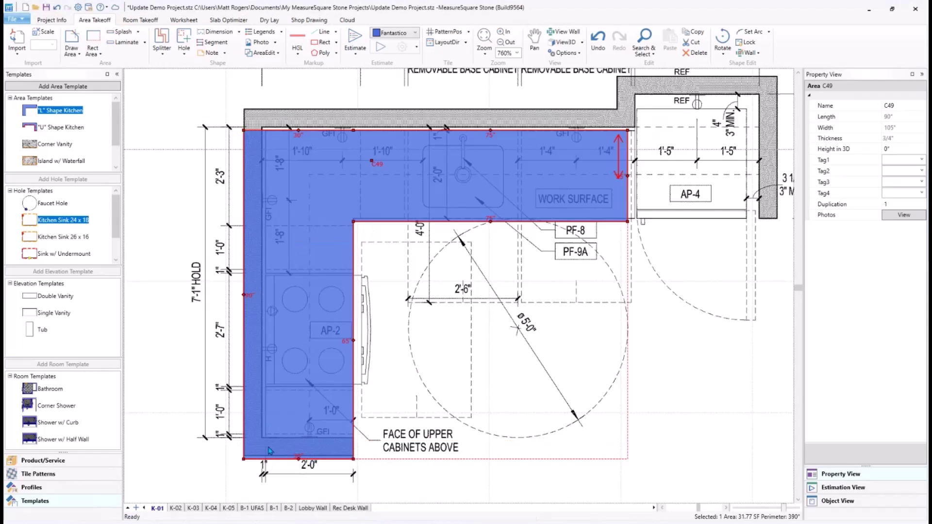
pyautogui.click(249, 295)
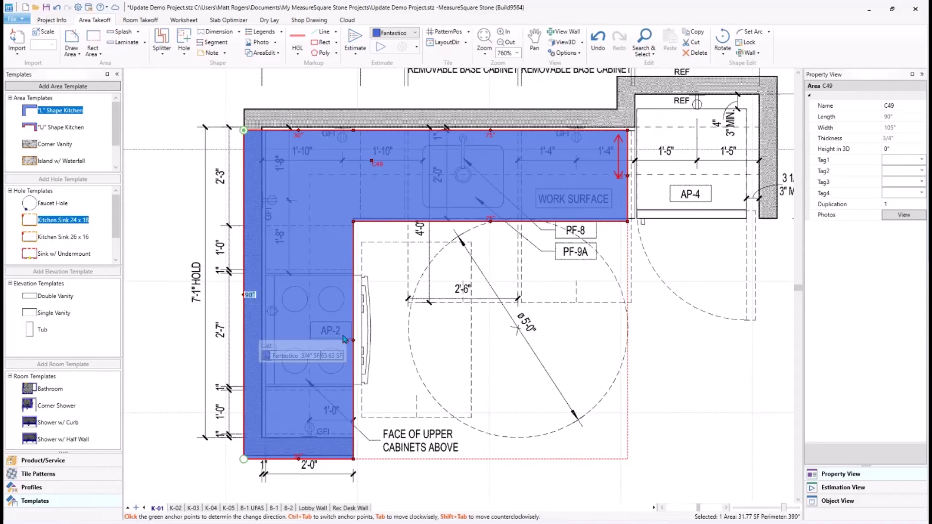
pyautogui.write('85')
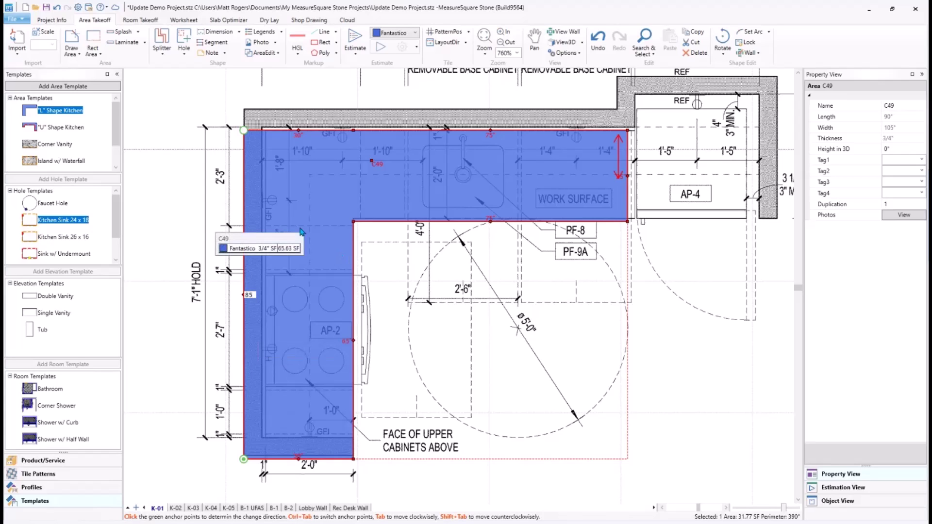
pyautogui.press('Return')
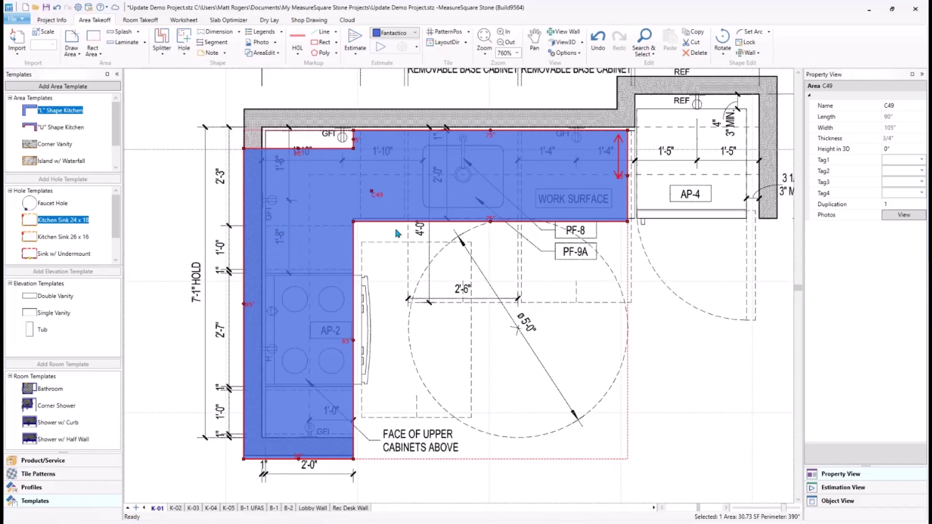
# Move the back edge of the horizontal sink run down to align with the shortened leg's upper edge.
pyautogui.click(393, 271)
pyautogui.click(491, 132)
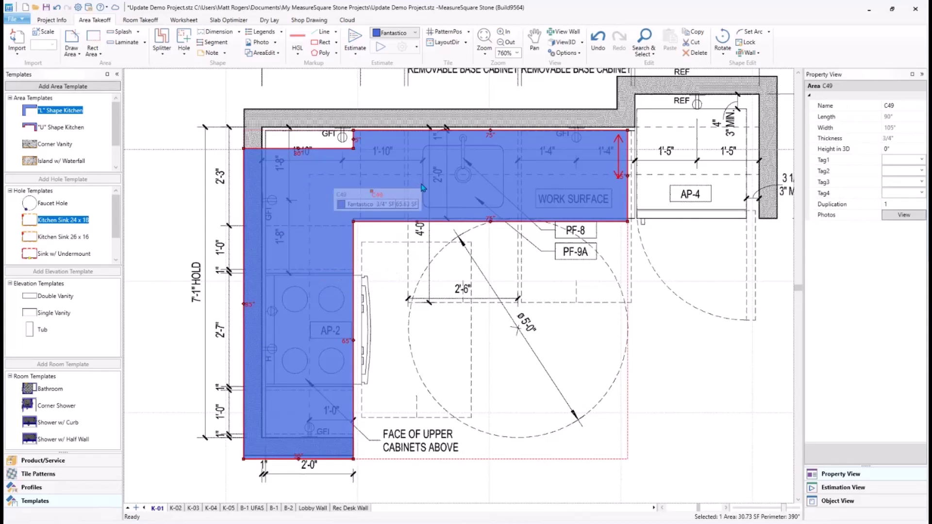
pyautogui.click(491, 133)
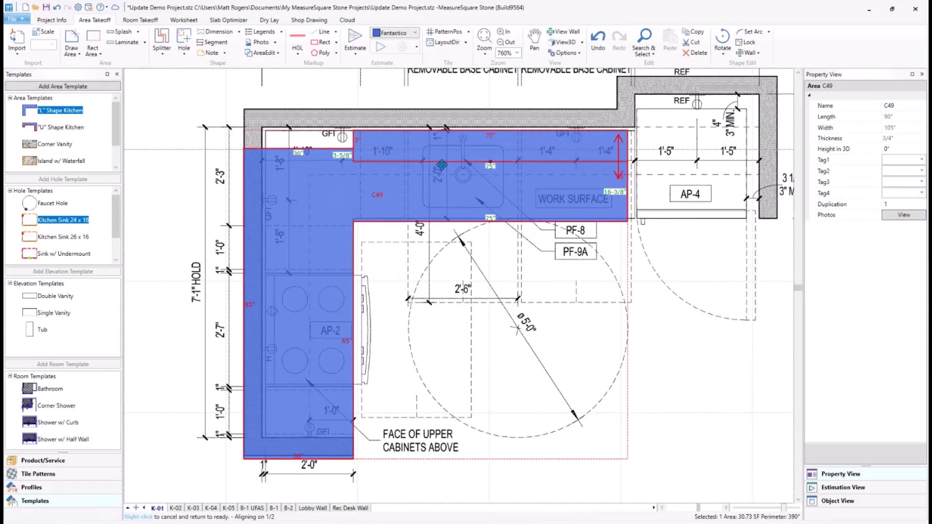
pyautogui.click(345, 148)
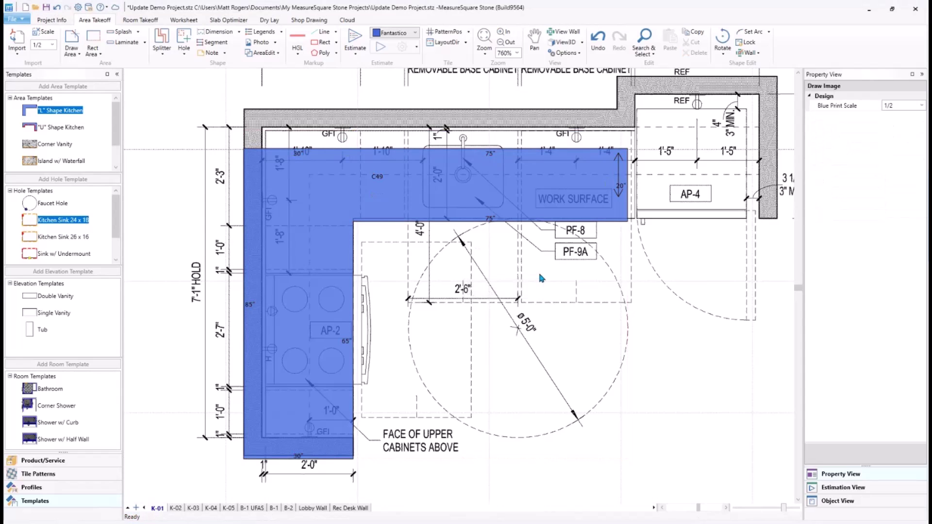
# Delete the L-shaped countertop area from the K-01 plan.
pyautogui.scroll(-2, 537, 270)
pyautogui.click(397, 234)
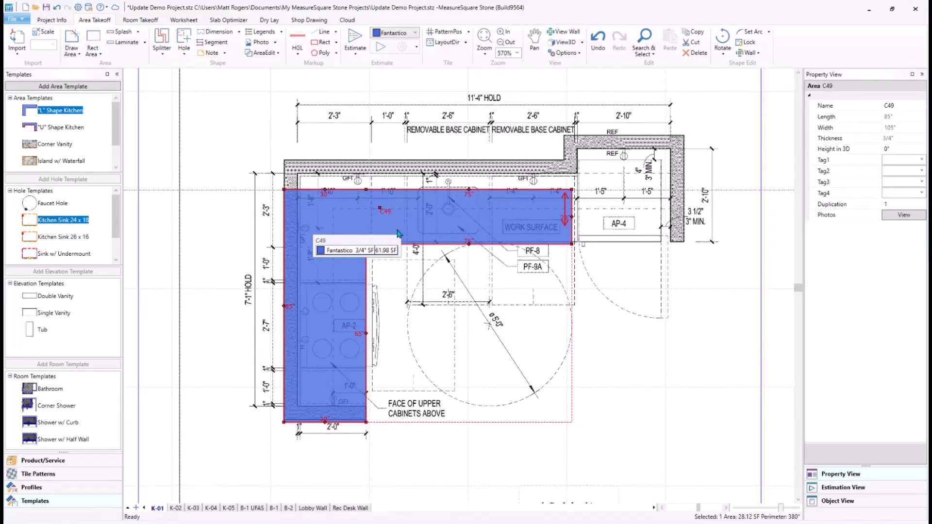
pyautogui.click(511, 268)
pyautogui.scroll(-1, 535, 287)
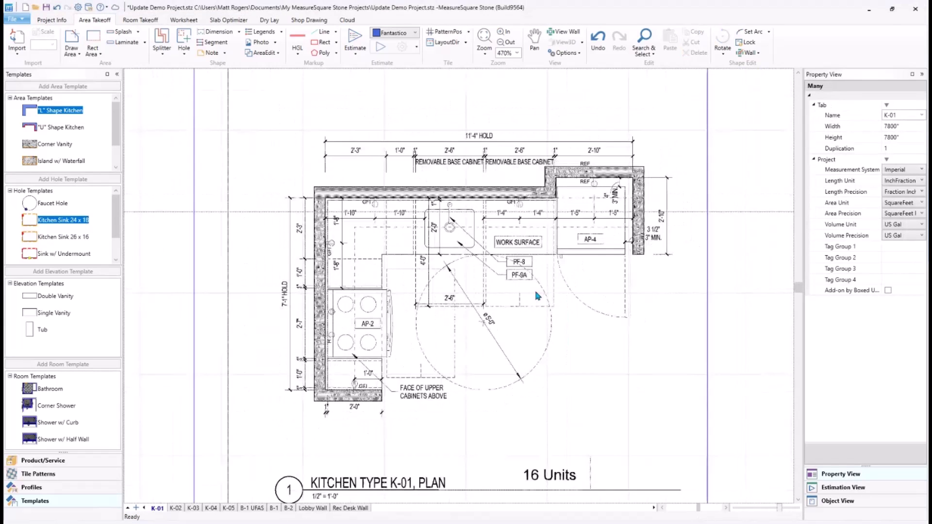
# Place the "U" Shape Kitchen area template over the K-01 plan and set its inner back edge to 70 inches.
pyautogui.click(60, 128)
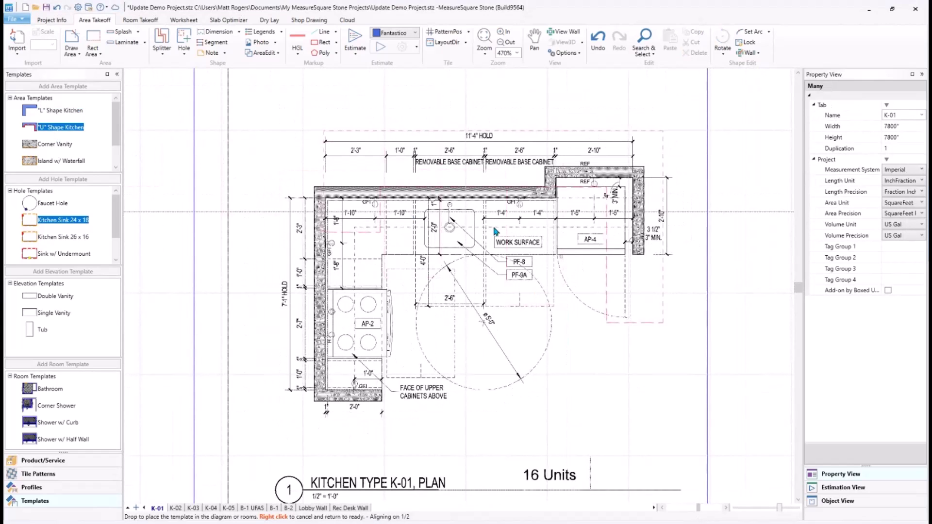
pyautogui.click(478, 237)
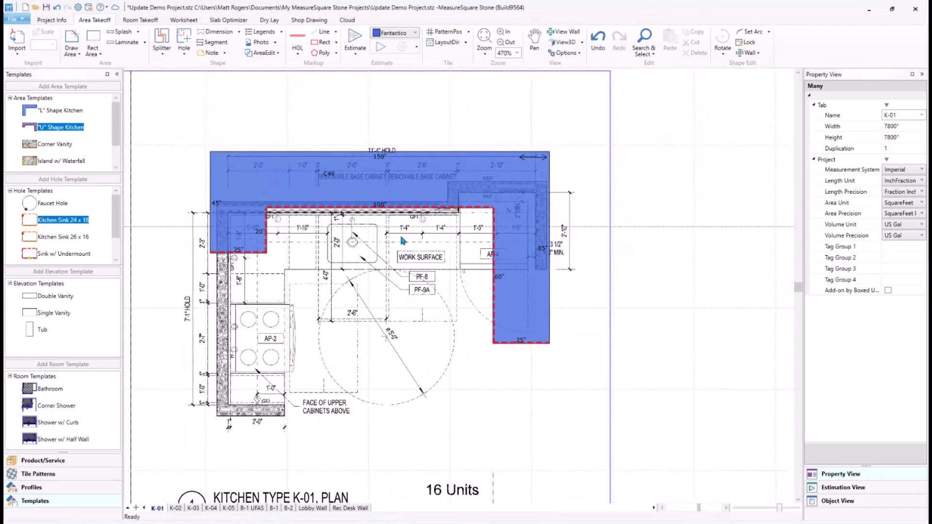
pyautogui.click(376, 205)
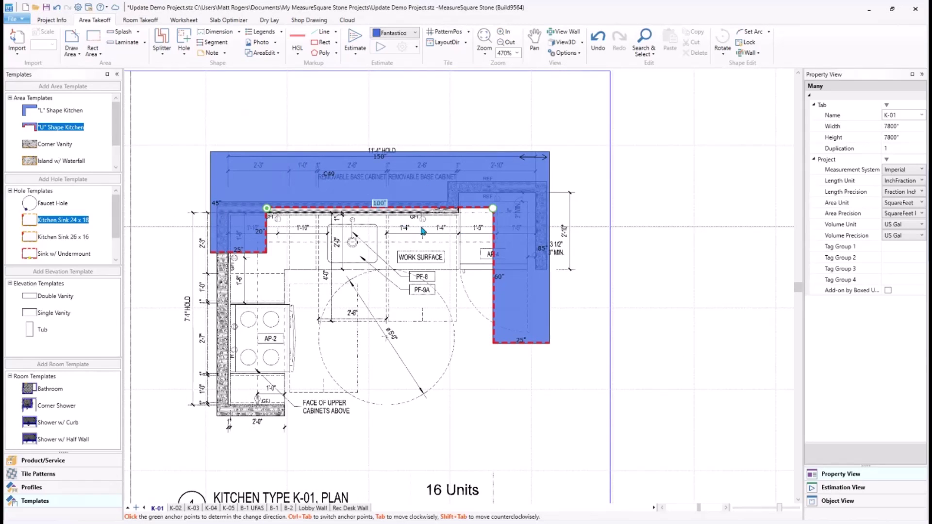
pyautogui.write('70')
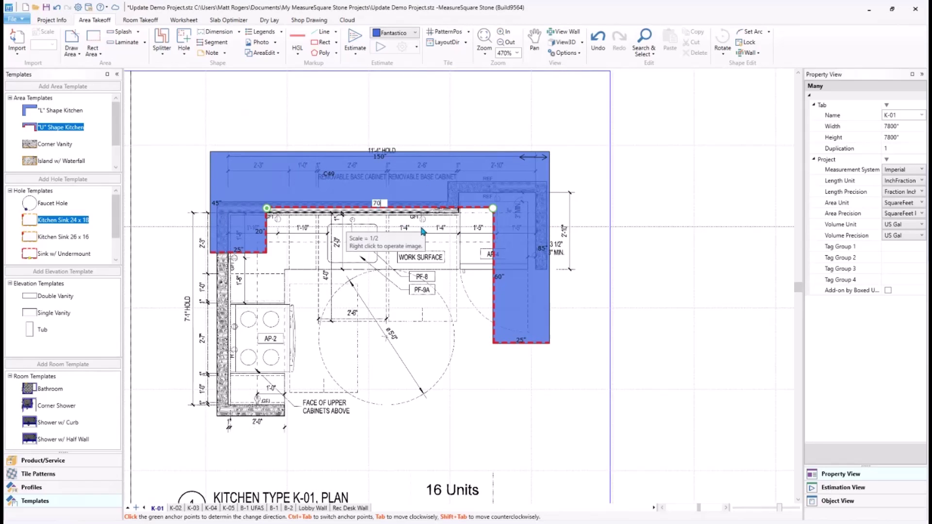
pyautogui.press('Return')
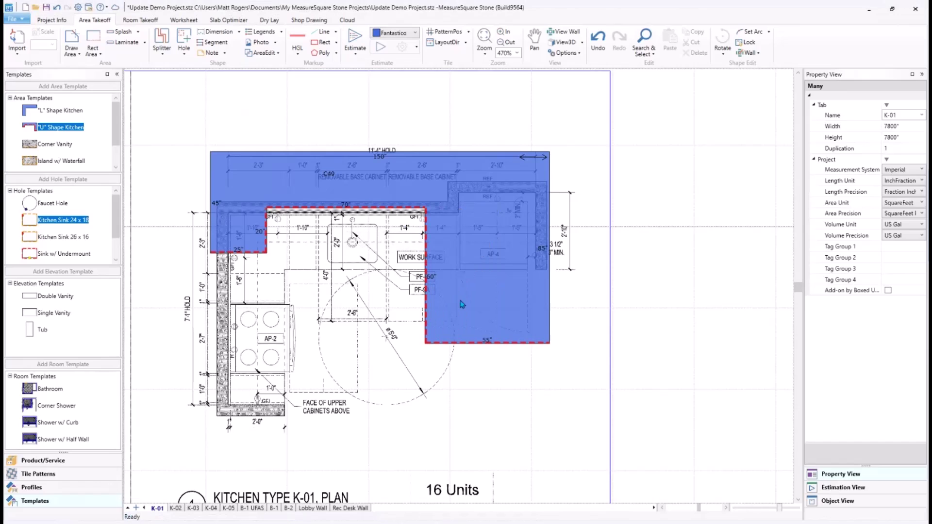
# Set the end edge of the U-shaped countertop's longer leg to 25 inches.
pyautogui.click(487, 343)
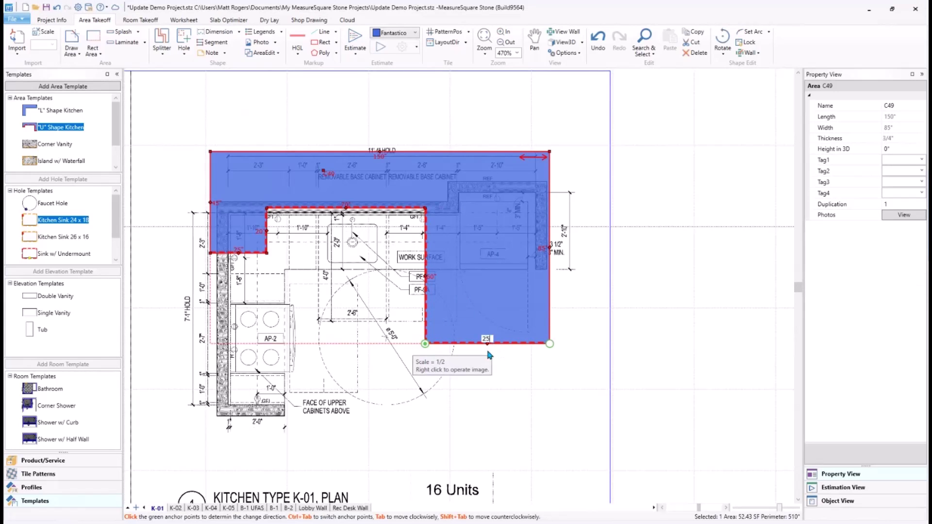
pyautogui.press('Return')
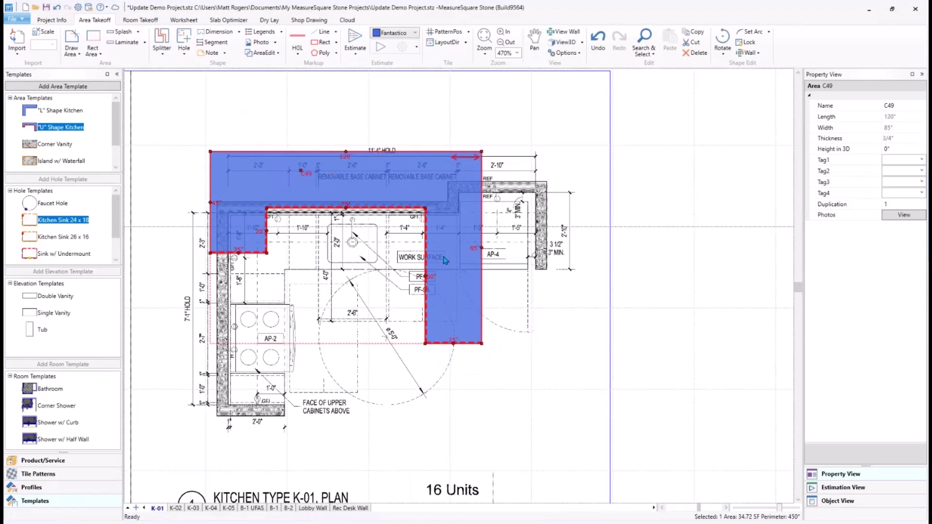
pyautogui.click(422, 393)
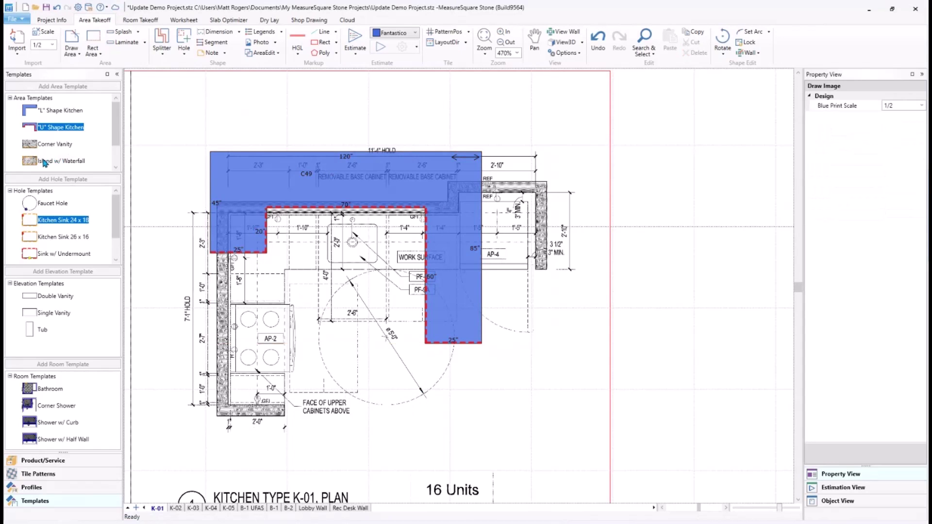
# Place the Island w/ Waterfall area template over the lower part of the K-01 plan, below the U-shaped countertop.
pyautogui.moveTo(44, 163)
pyautogui.mouseDown()
pyautogui.moveTo(238, 250)
pyautogui.moveTo(279, 335)
pyautogui.moveTo(284, 377)
pyautogui.mouseUp()
pyautogui.moveTo(455, 382); pyautogui.dragTo(514, 371, button='middle')
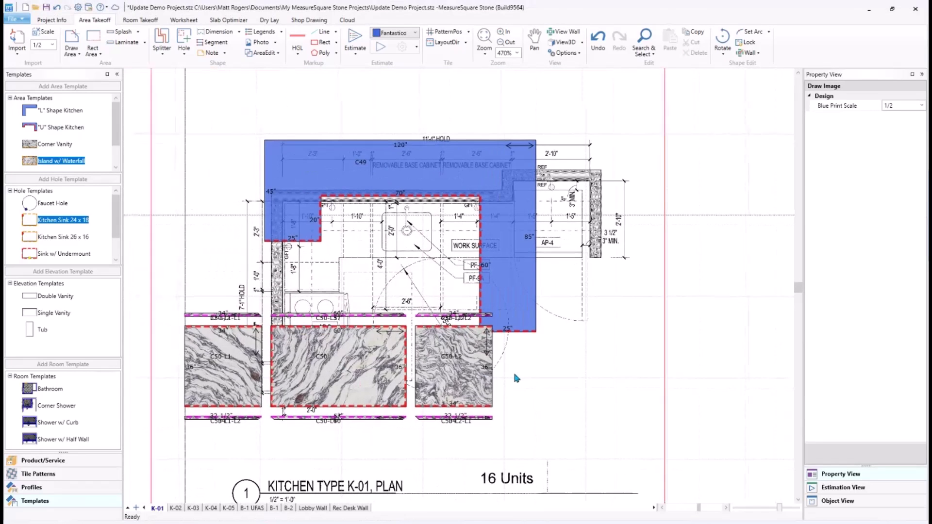
pyautogui.moveTo(395, 370); pyautogui.dragTo(408, 355, button='middle')
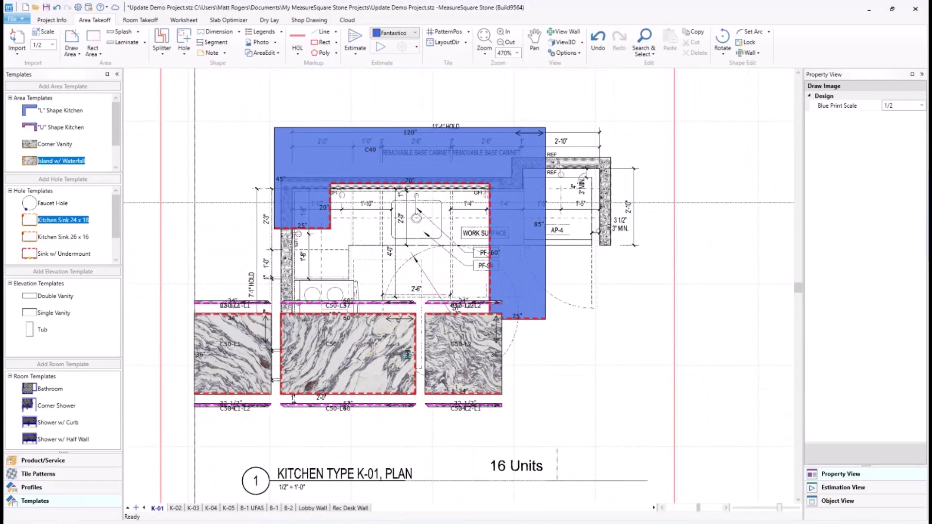
pyautogui.scroll(1, 310, 373)
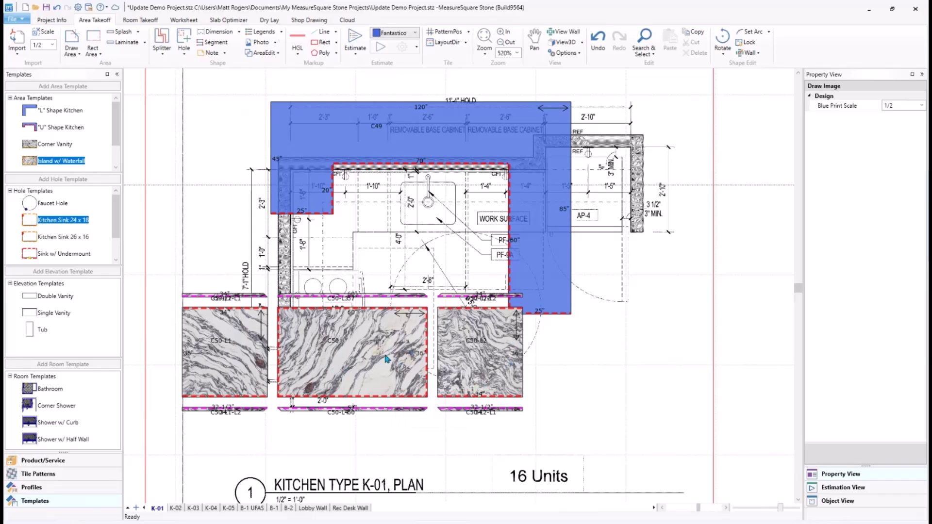
pyautogui.moveTo(387, 359)
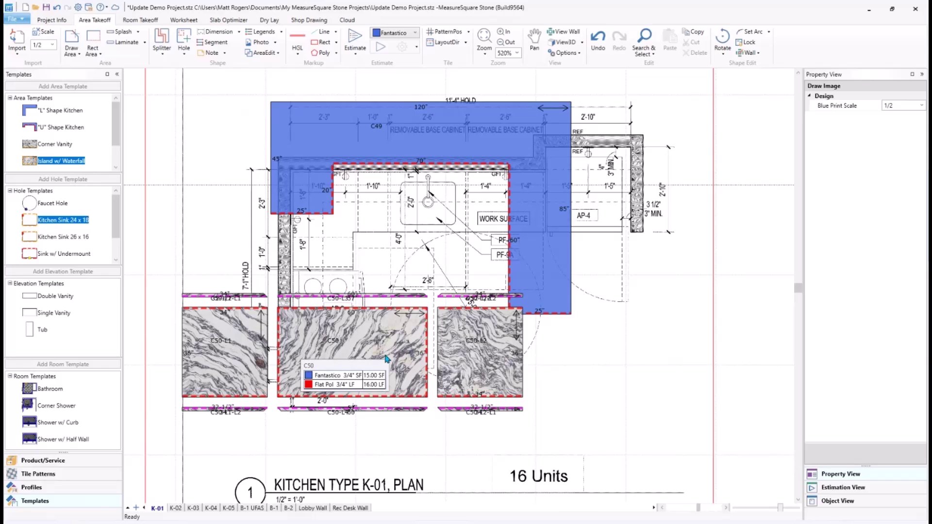
pyautogui.moveTo(348, 379)
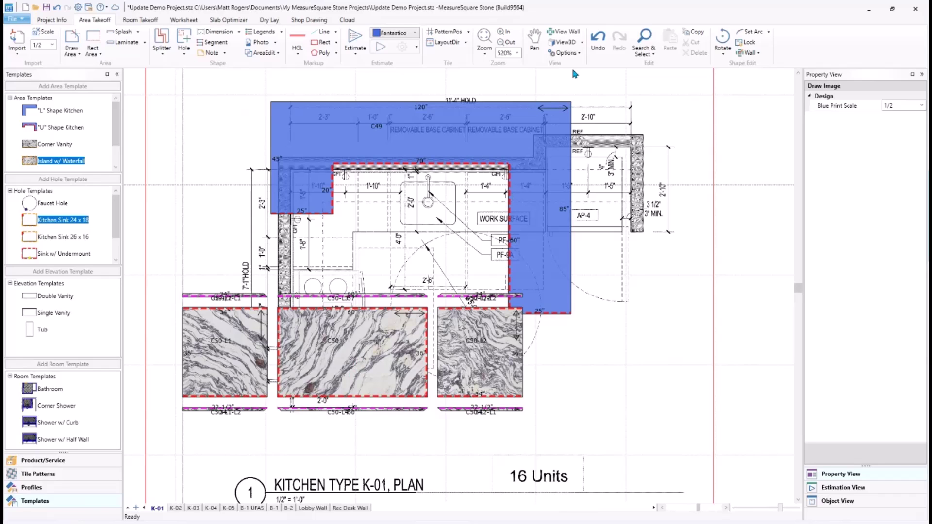
# Switch the Cut to Size Texture display off, toggle Dry Lay Texture, and switch Cut to Size Texture back on.
pyautogui.click(576, 53)
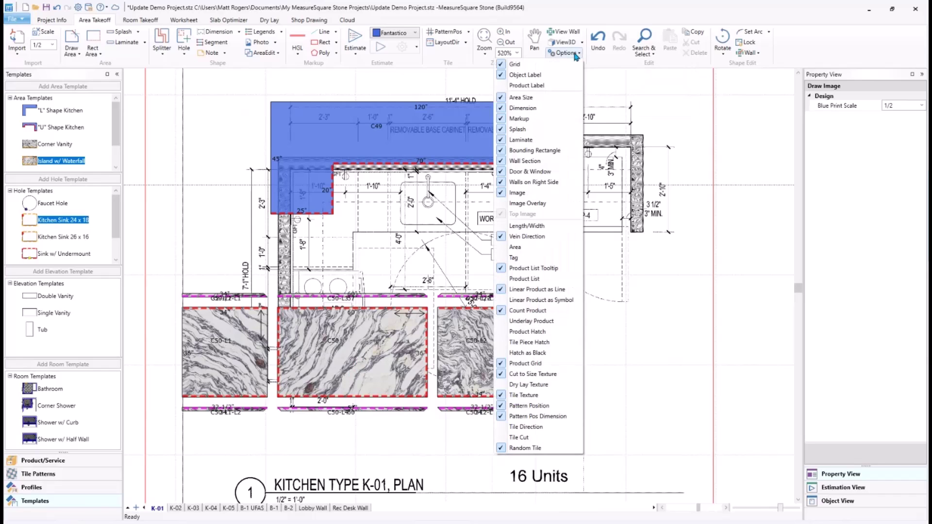
pyautogui.click(535, 374)
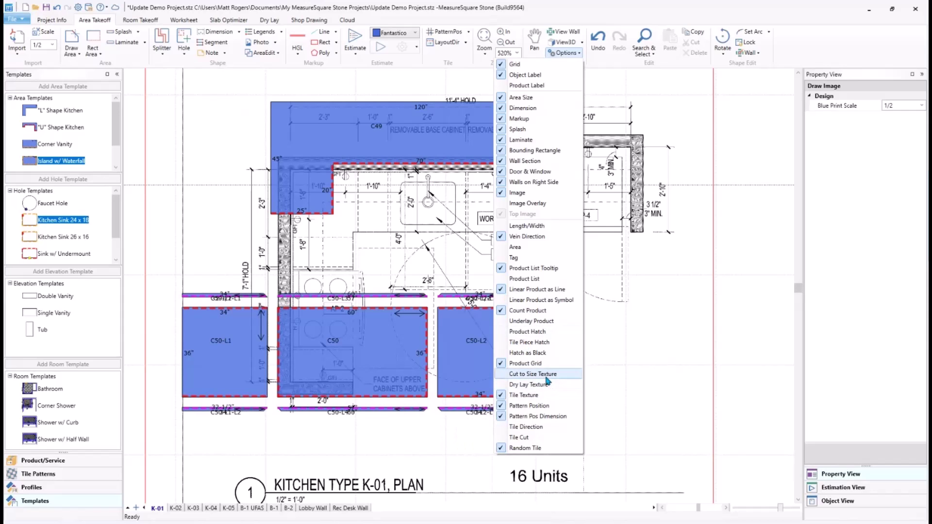
pyautogui.click(547, 384)
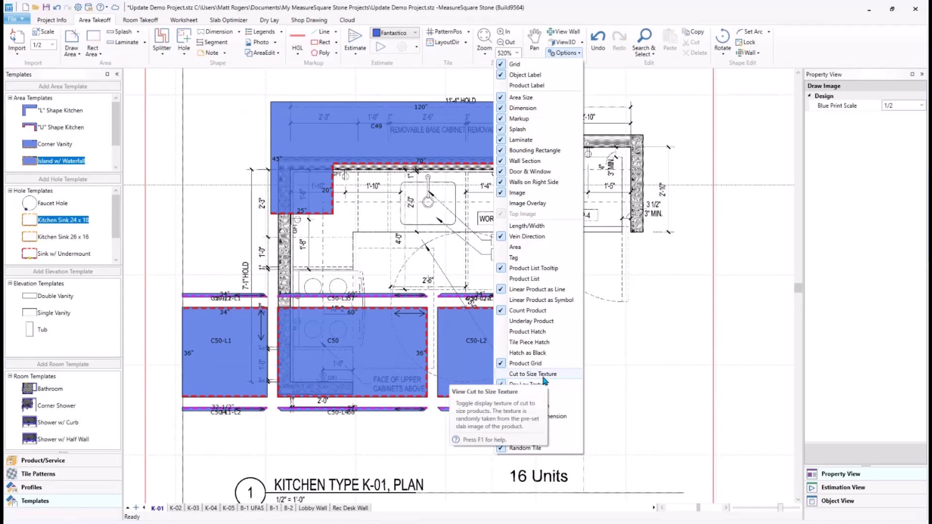
pyautogui.click(539, 375)
pyautogui.click(449, 262)
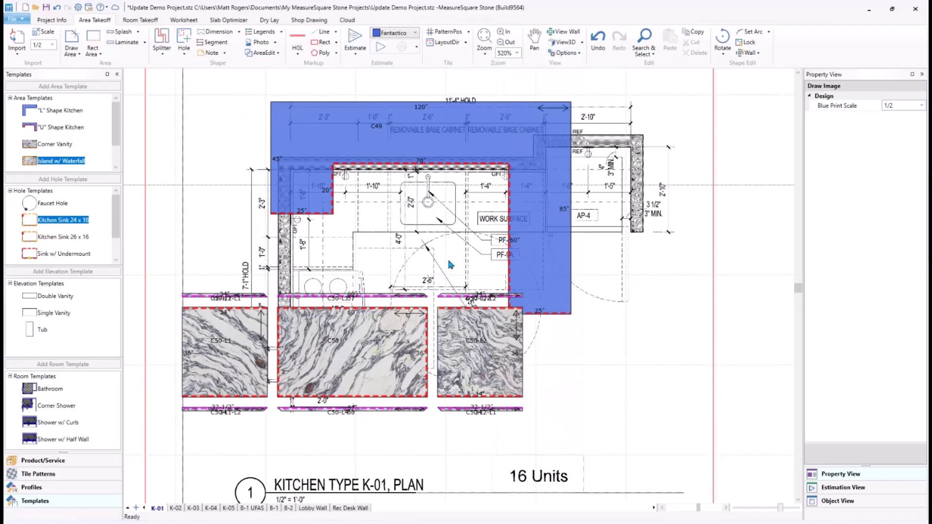
# Split the U-shaped countertop vertically at both inner corners, separating its two legs from the back run.
pyautogui.click(442, 147)
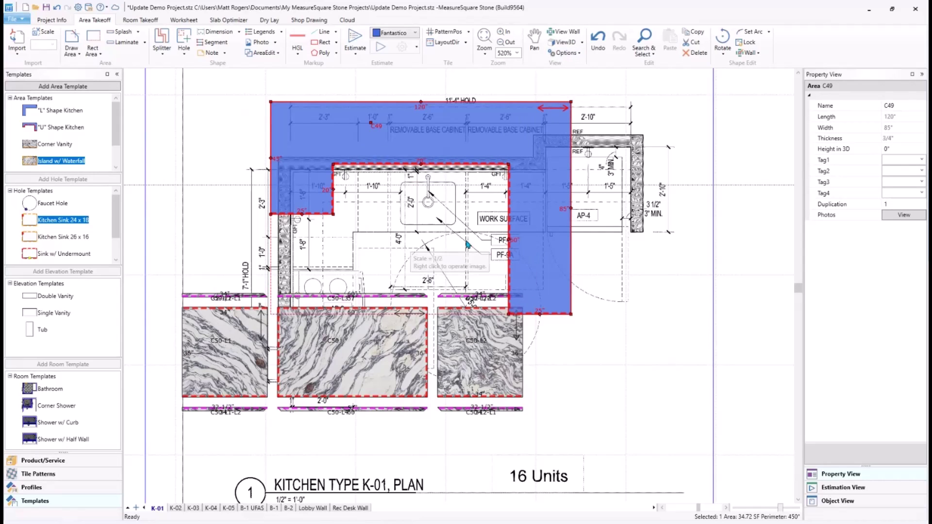
pyautogui.click(163, 53)
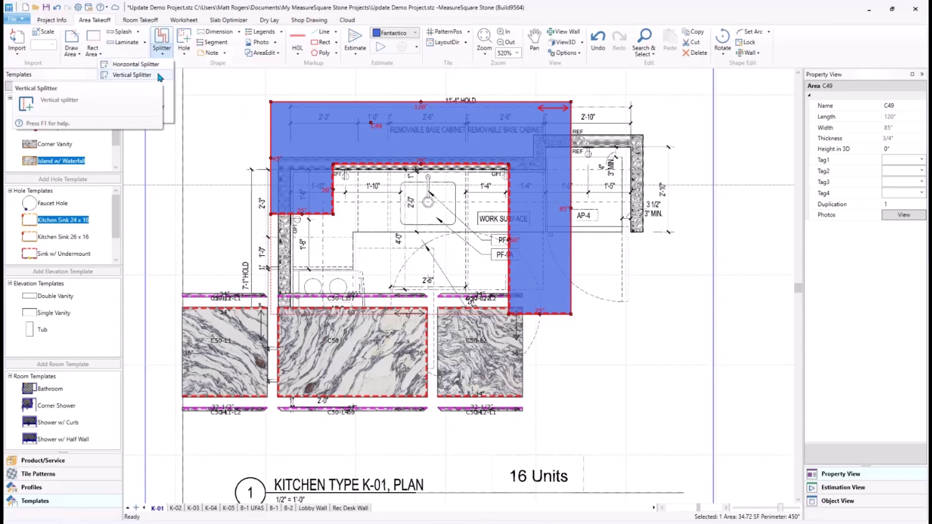
pyautogui.click(159, 76)
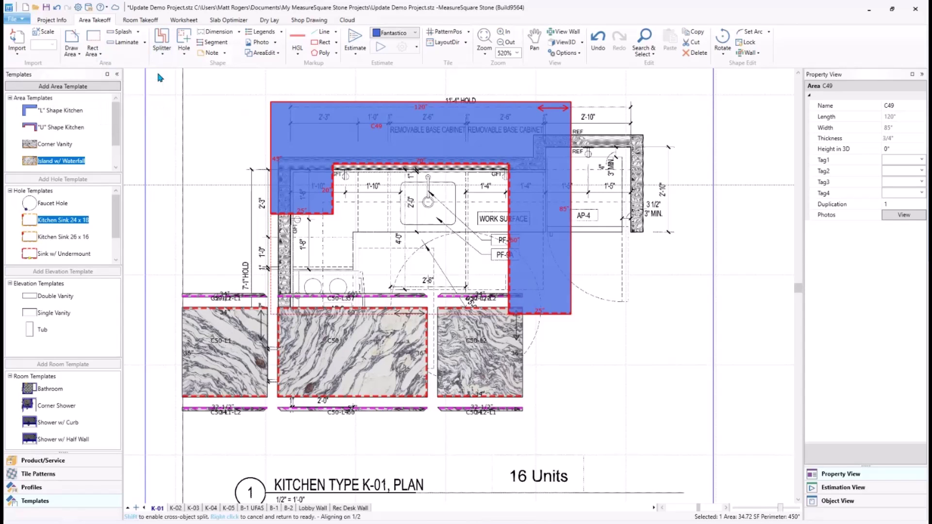
pyautogui.click(333, 165)
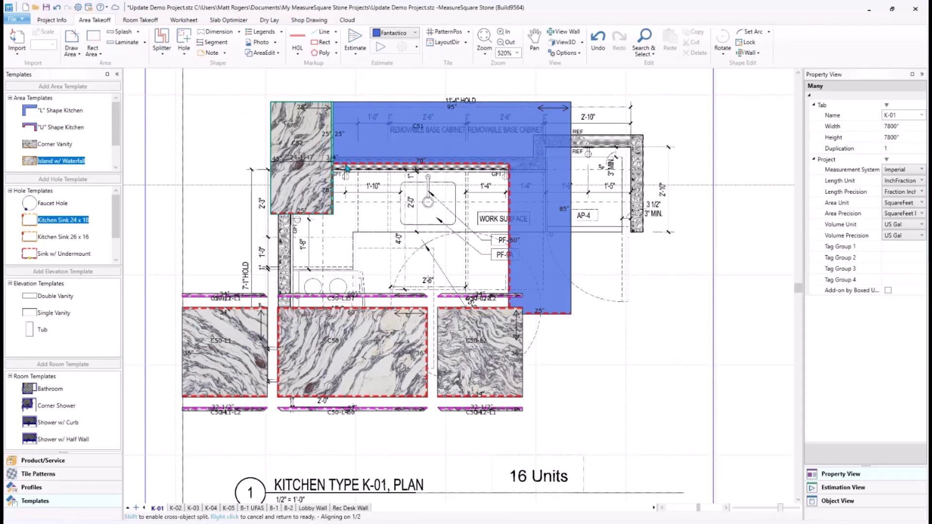
pyautogui.click(509, 171)
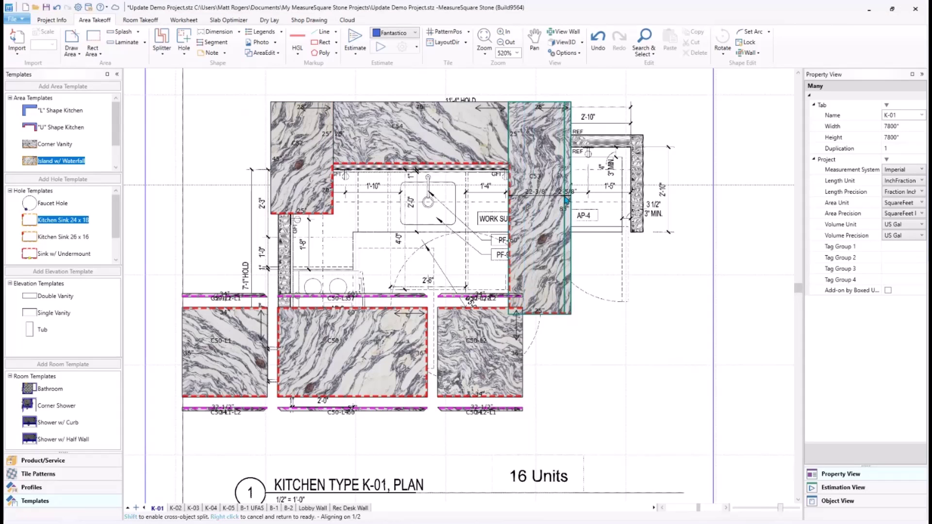
pyautogui.rightClick(566, 200)
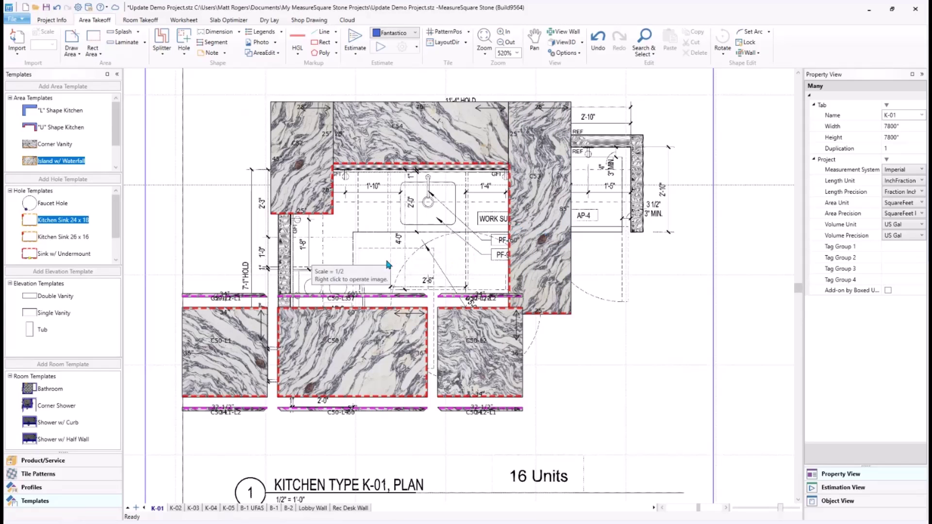
pyautogui.moveTo(477, 200); pyautogui.dragTo(475, 212, button='middle')
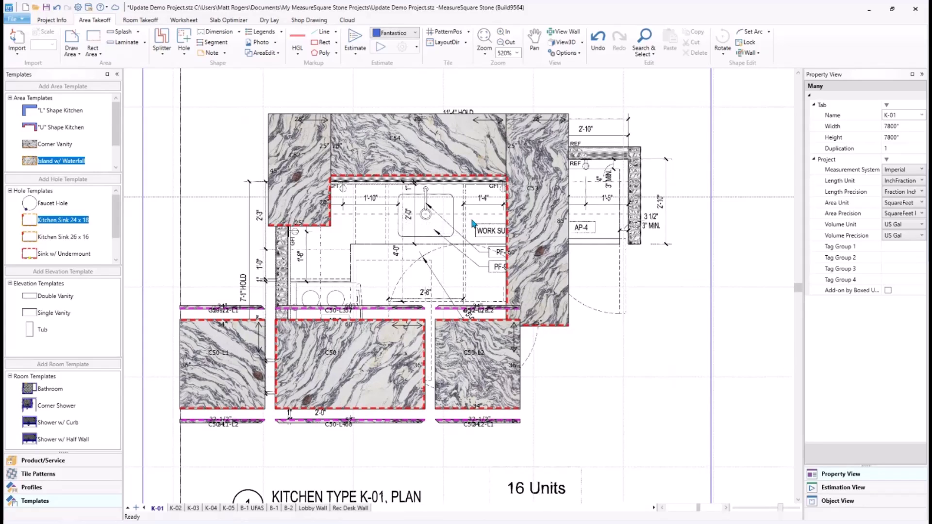
pyautogui.moveTo(463, 257); pyautogui.dragTo(465, 257, button='middle')
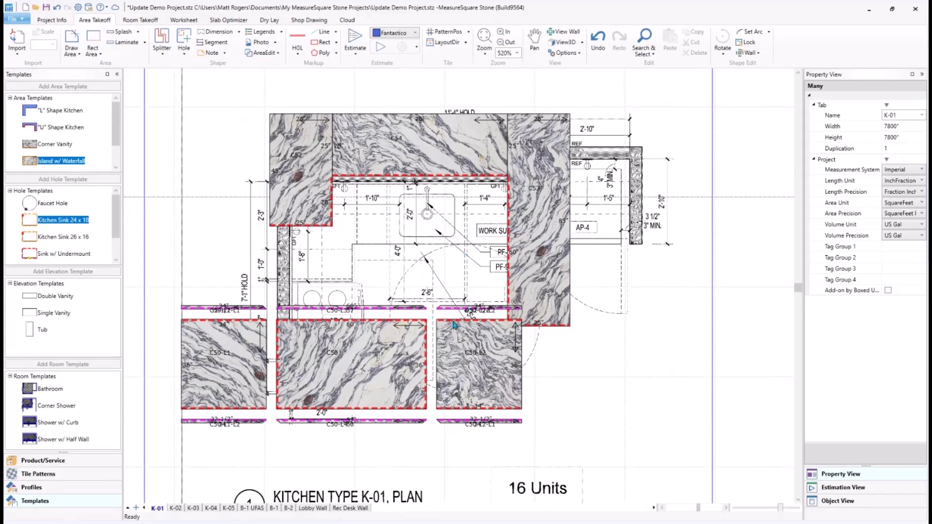
pyautogui.moveTo(458, 296); pyautogui.dragTo(459, 273, button='middle')
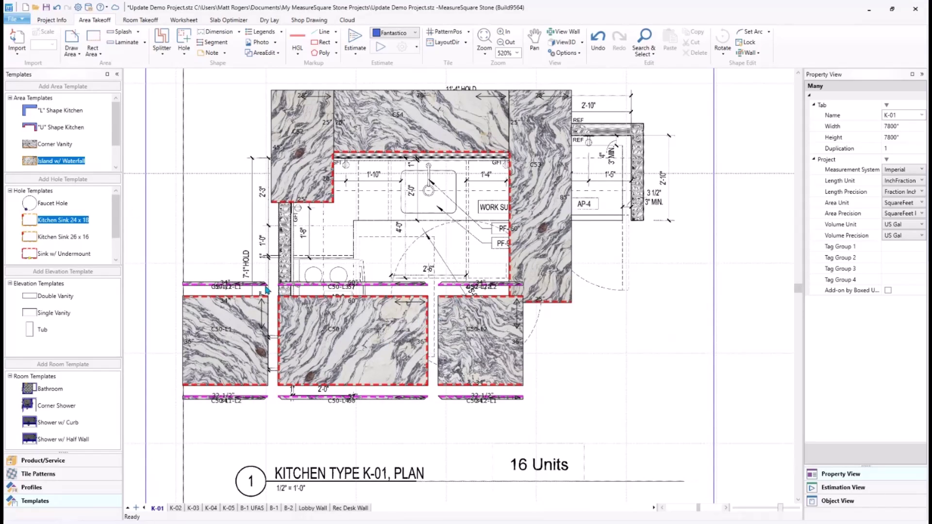
pyautogui.scroll(-2, 371, 240)
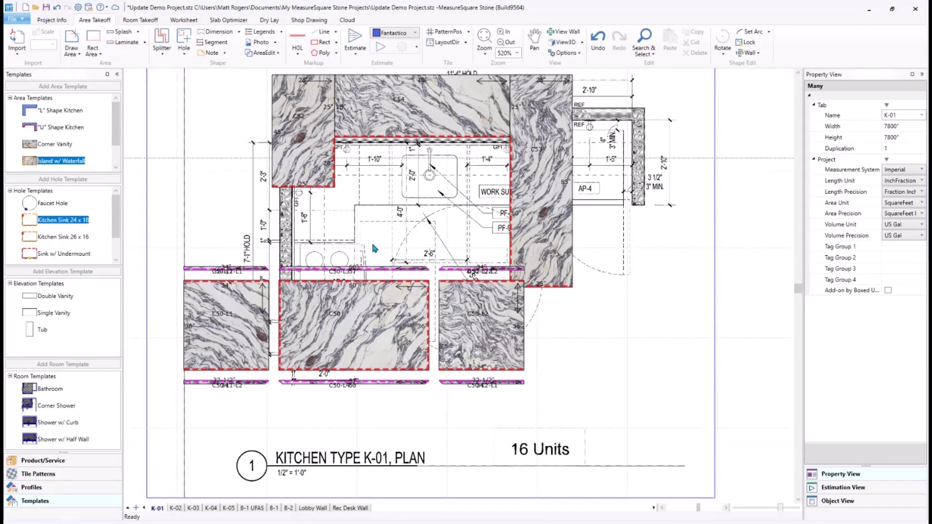
pyautogui.scroll(-2, 368, 325)
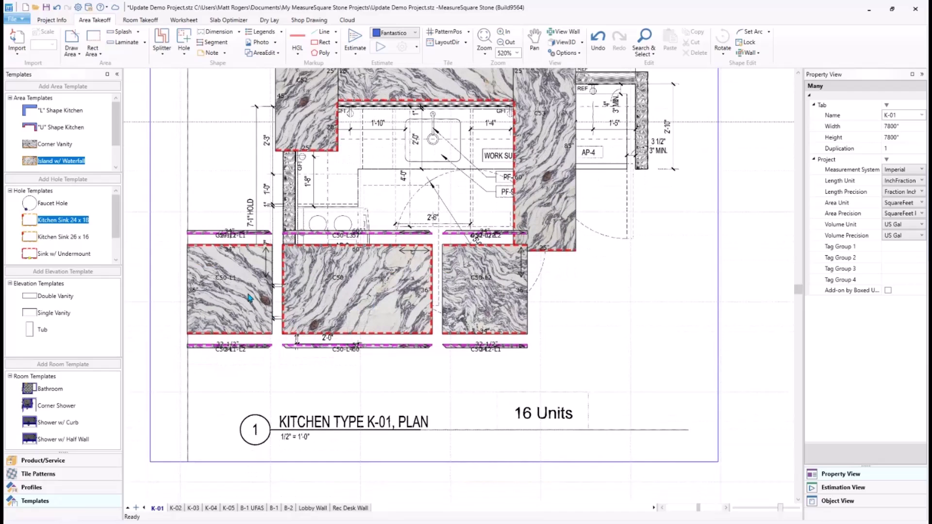
pyautogui.moveTo(250, 298)
pyautogui.moveTo(531, 175); pyautogui.dragTo(485, 242, button='middle')
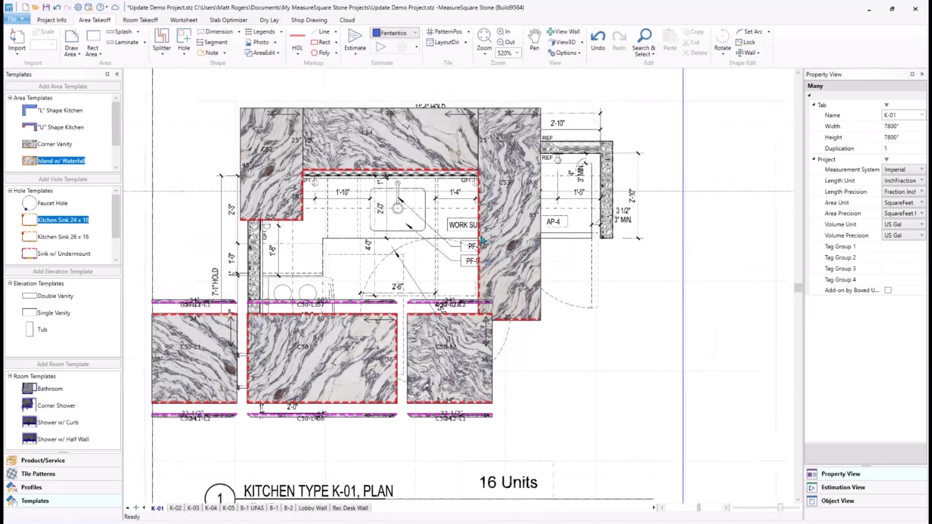
# Add a laminate to the end edge of the countertop's short leg and set the laminate's width to 30 inches.
pyautogui.click(130, 47)
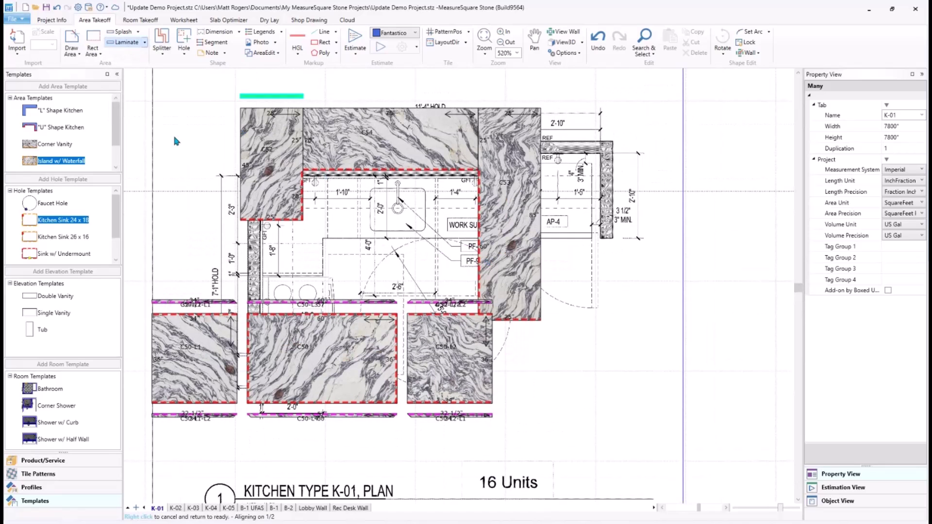
pyautogui.click(281, 236)
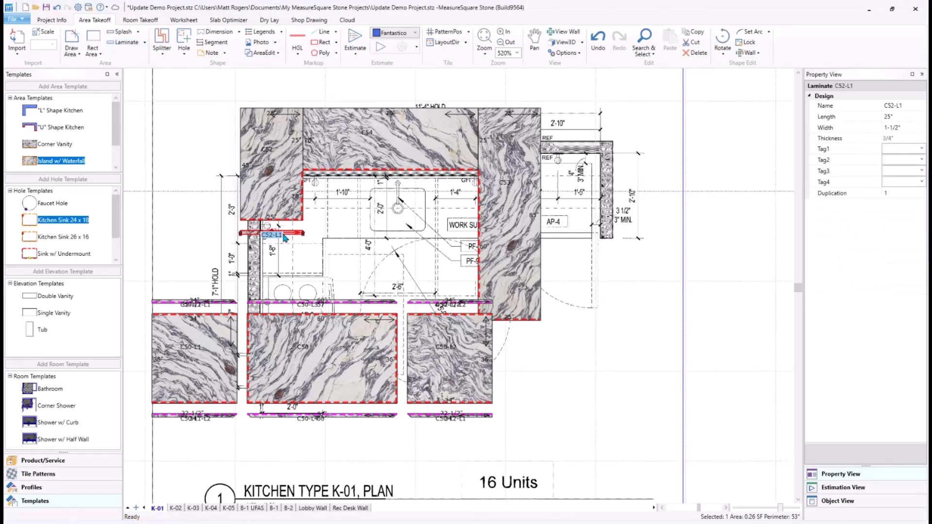
pyautogui.click(892, 127)
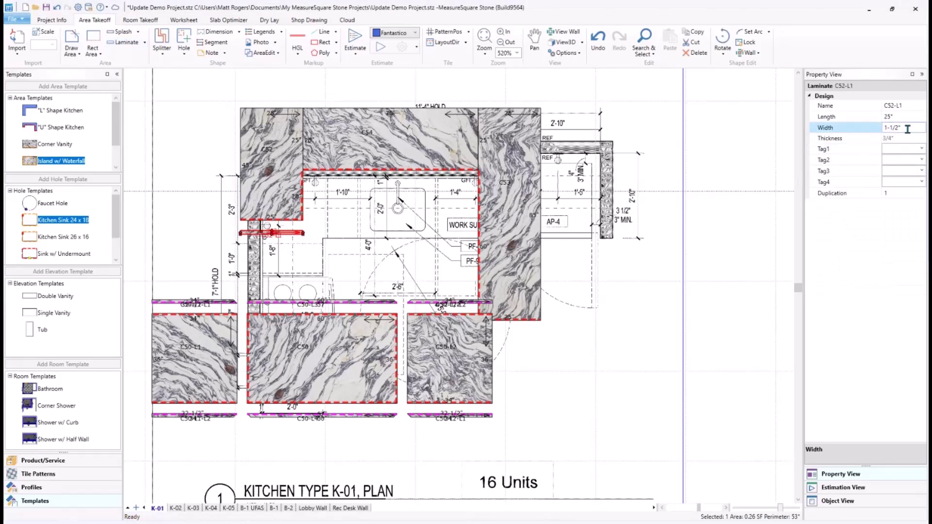
pyautogui.click(907, 128)
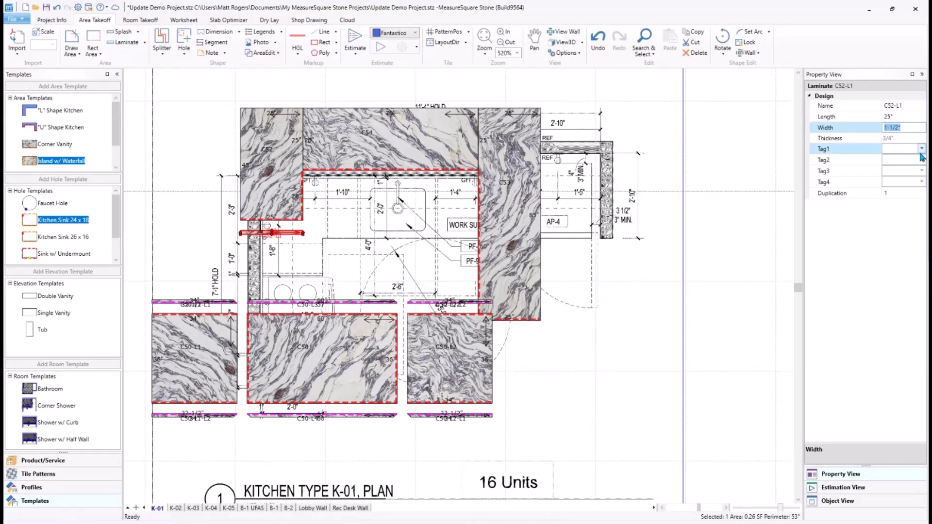
pyautogui.write('30')
pyautogui.press('Return')
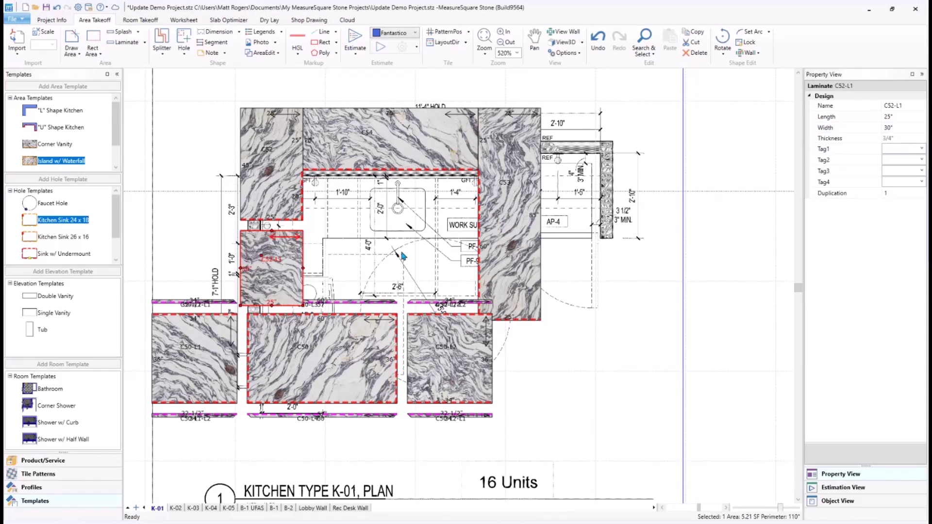
pyautogui.click(357, 246)
# Examine the short leg and its laminate panel together in 3D from several angles, and return to the plan.
pyautogui.moveTo(332, 263); pyautogui.dragTo(267, 197)
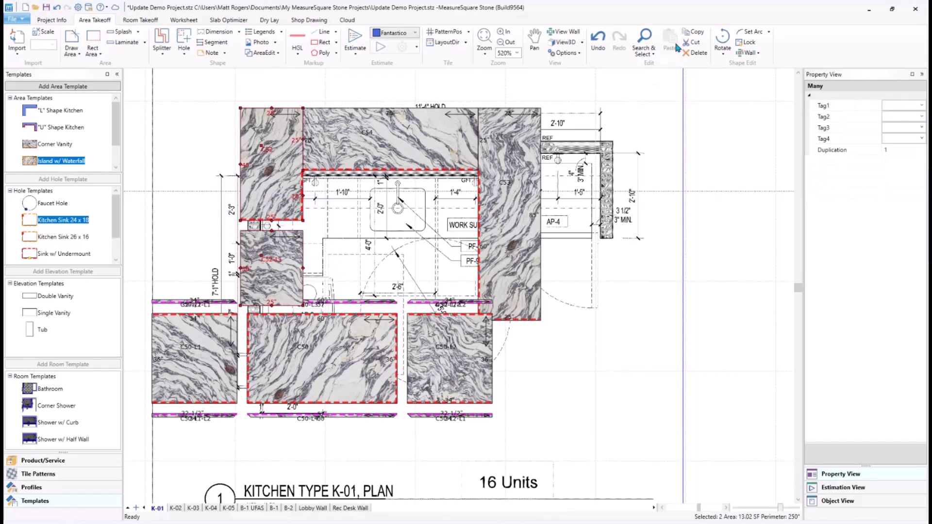
pyautogui.click(561, 42)
pyautogui.moveTo(470, 381); pyautogui.dragTo(489, 280)
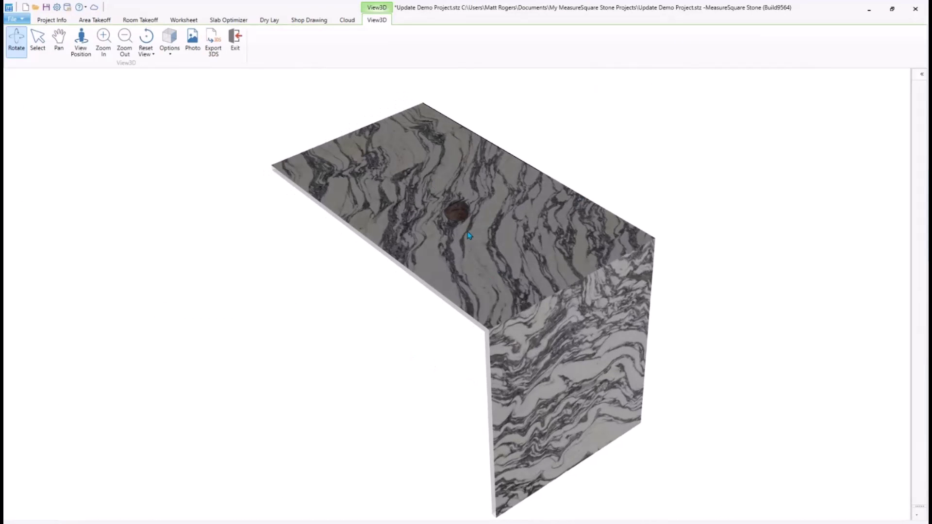
pyautogui.moveTo(572, 405); pyautogui.dragTo(229, 283)
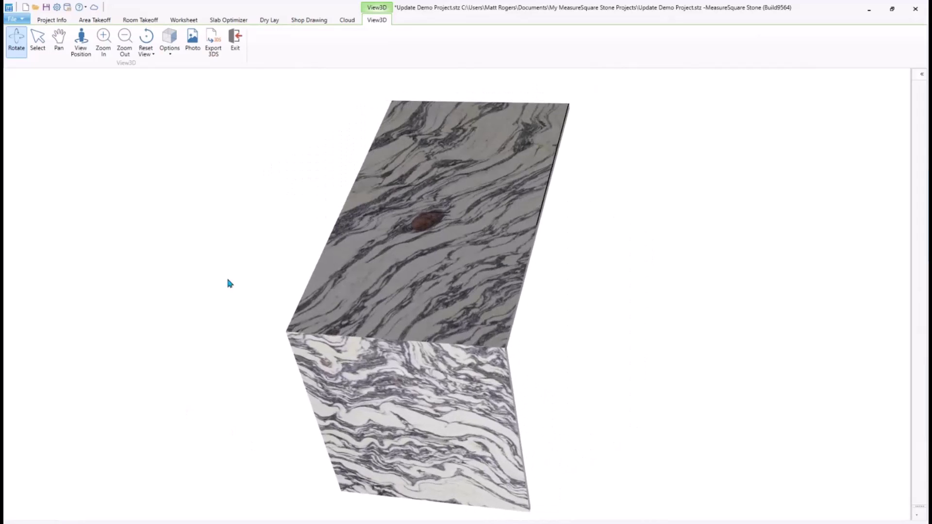
pyautogui.click(235, 47)
pyautogui.click(354, 263)
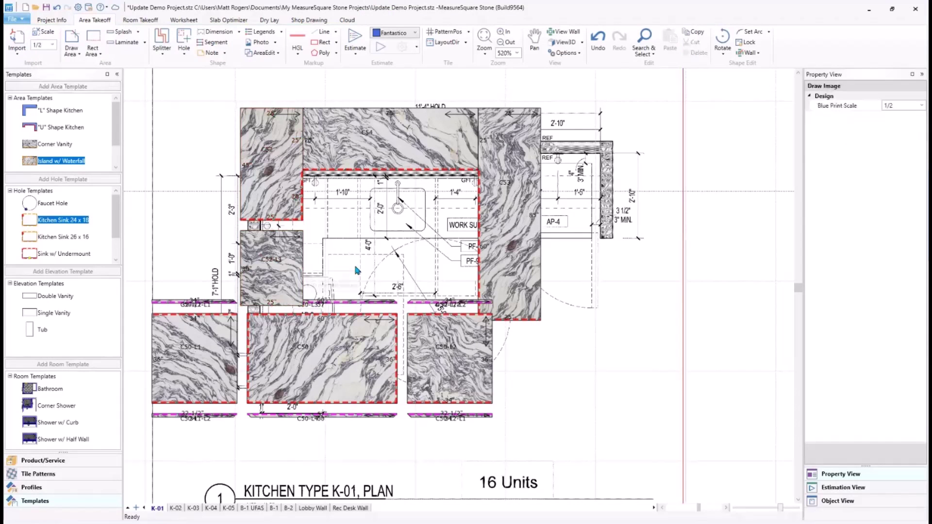
# Add a second-layer laminate to the short leg's end panel along its inner edge, and a laminate along the leg's own inner edge.
pyautogui.click(145, 45)
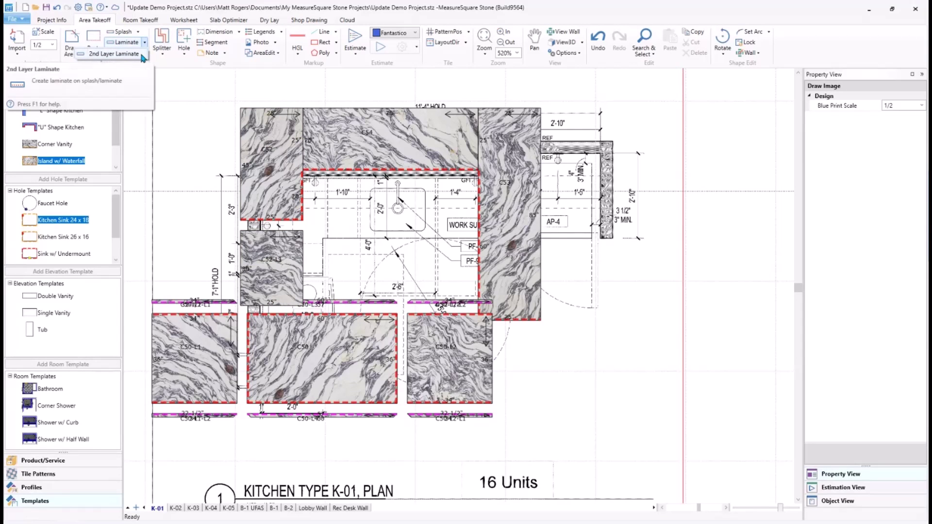
pyautogui.click(115, 54)
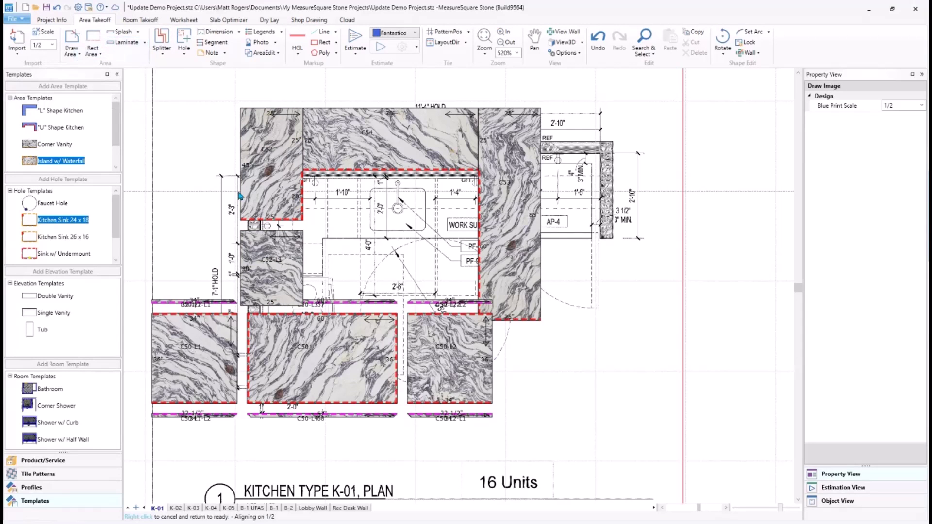
pyautogui.click(315, 267)
pyautogui.scroll(2, 311, 265)
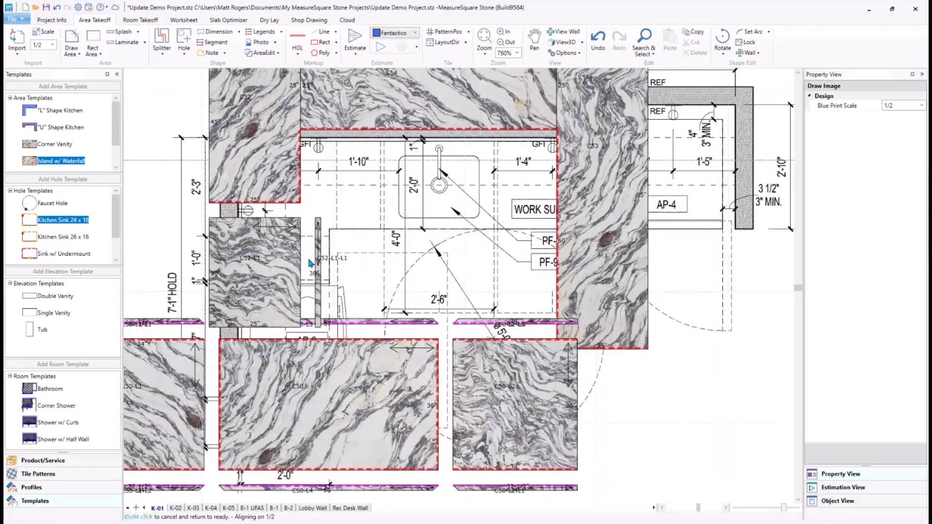
pyautogui.rightClick(319, 205)
pyautogui.click(125, 42)
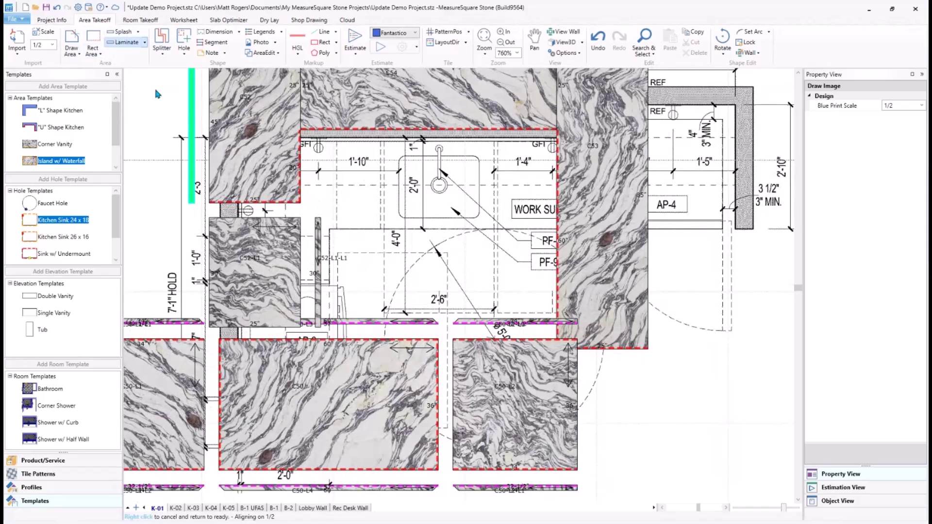
pyautogui.click(306, 179)
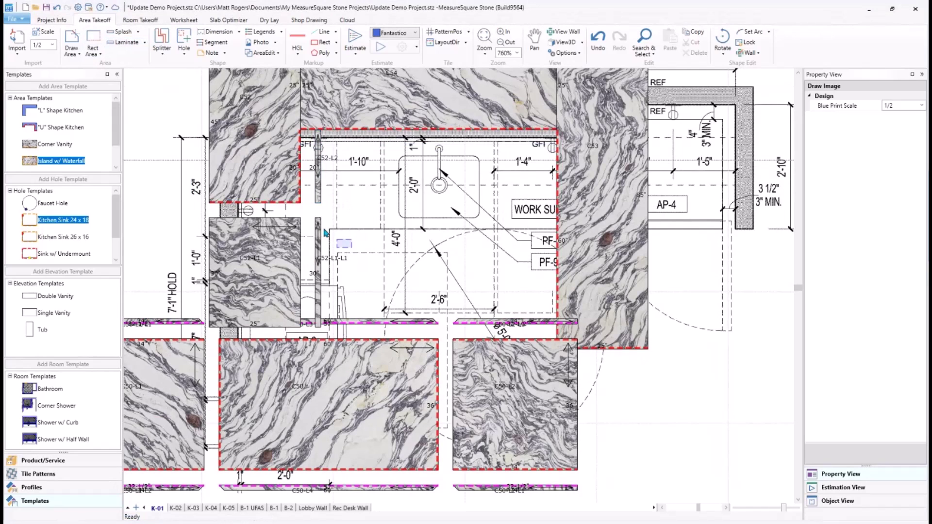
# Examine the short leg, its end panel and both narrow edge laminates together in 3D, and return to the plan.
pyautogui.moveTo(325, 233); pyautogui.dragTo(251, 176)
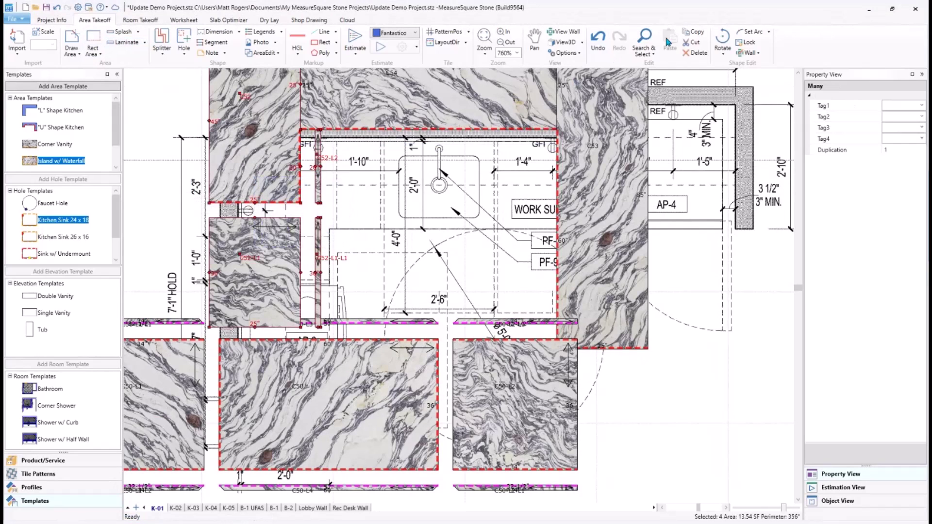
pyautogui.click(564, 42)
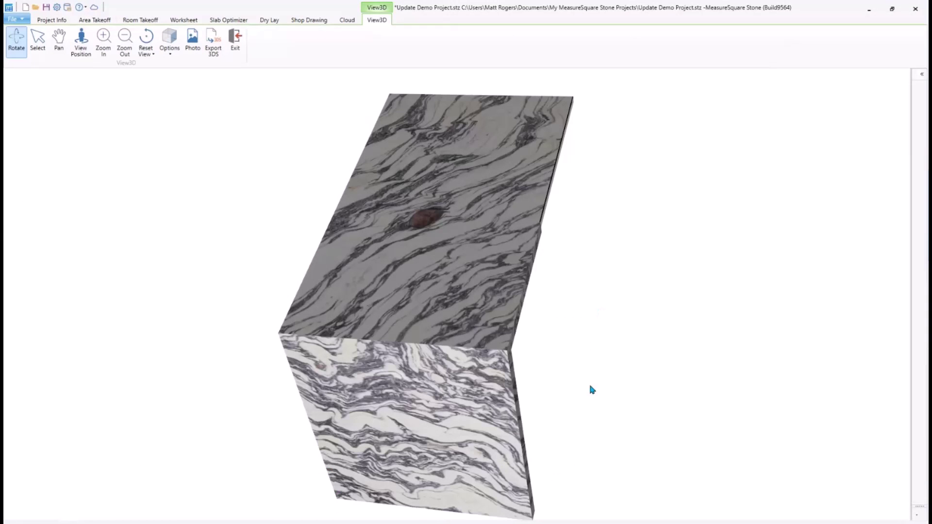
pyautogui.moveTo(593, 390); pyautogui.dragTo(349, 378)
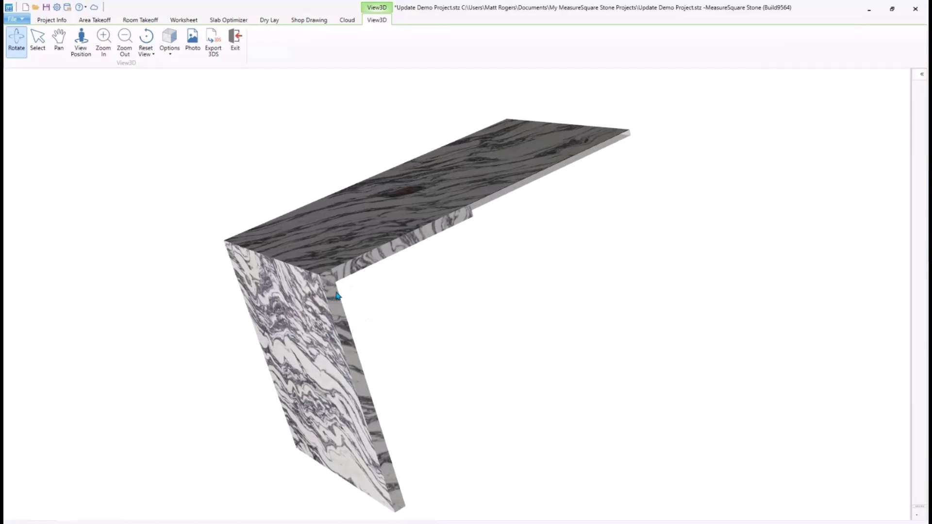
pyautogui.scroll(1, 315, 262)
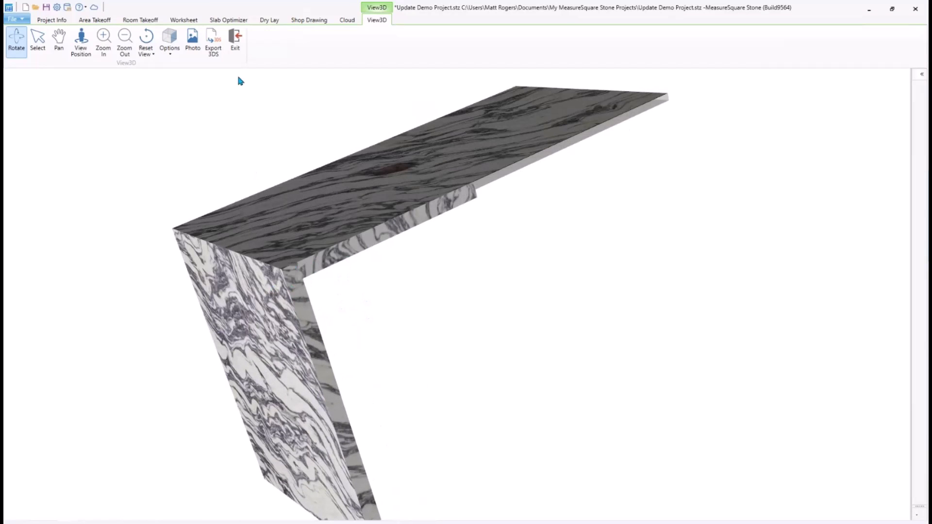
pyautogui.click(236, 47)
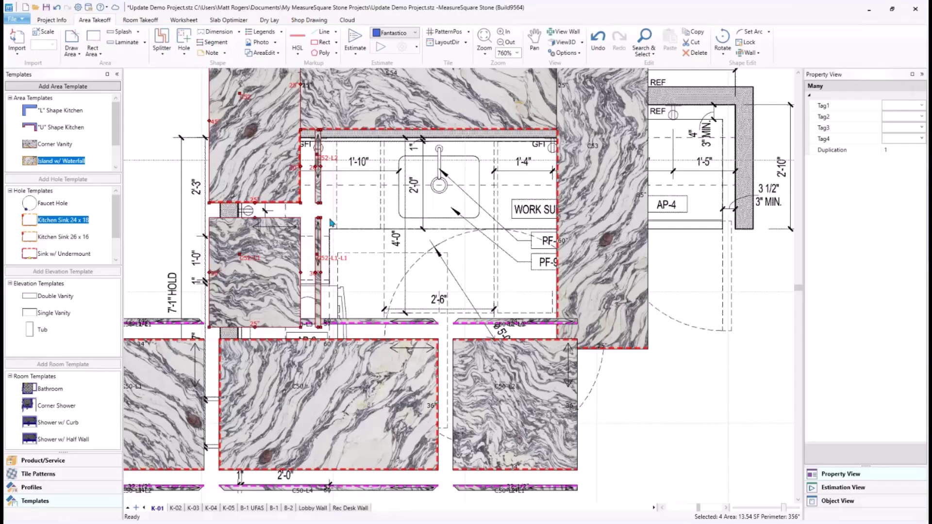
# Miter the facing ends of the two narrow laminates by moving their outer corners back, making the panel strip's outer edge about 28-1/2 inches.
pyautogui.scroll(2, 330, 223)
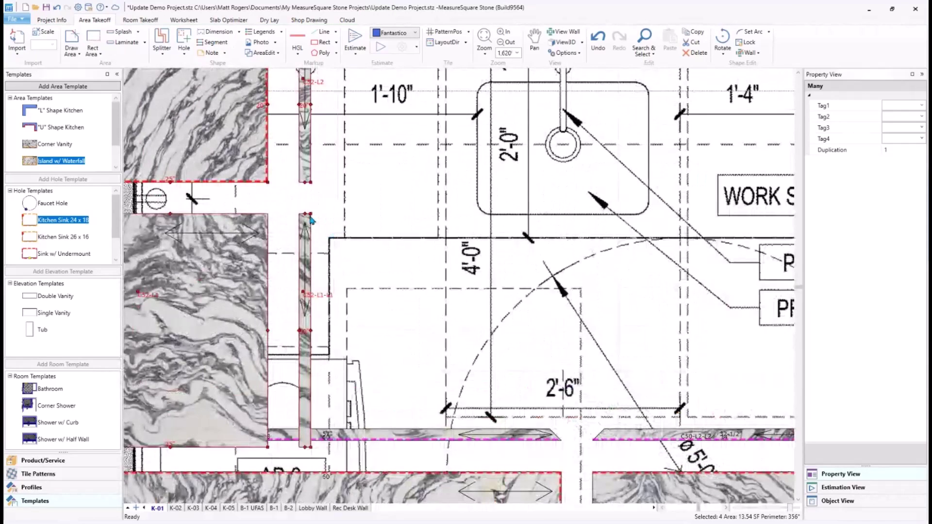
pyautogui.moveTo(311, 214); pyautogui.dragTo(312, 230)
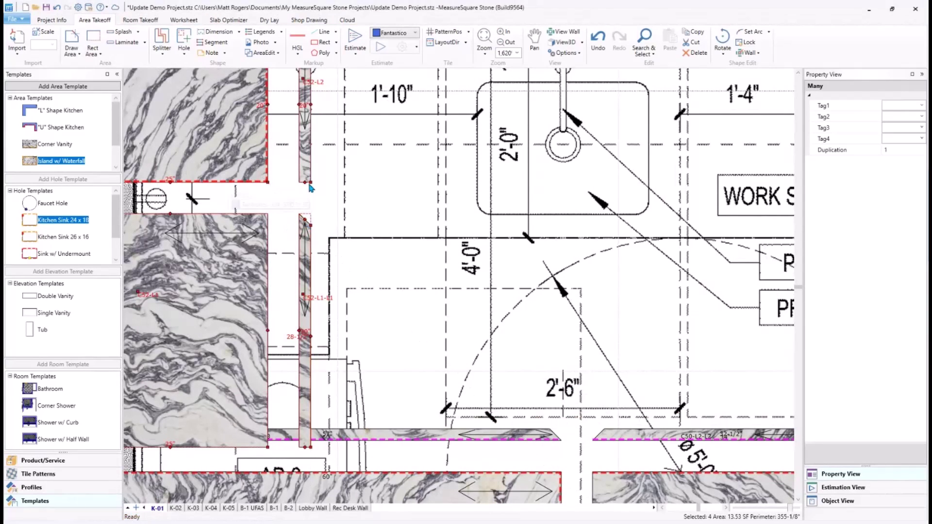
pyautogui.moveTo(311, 181); pyautogui.dragTo(310, 170)
pyautogui.click(333, 202)
pyautogui.scroll(-2, 342, 204)
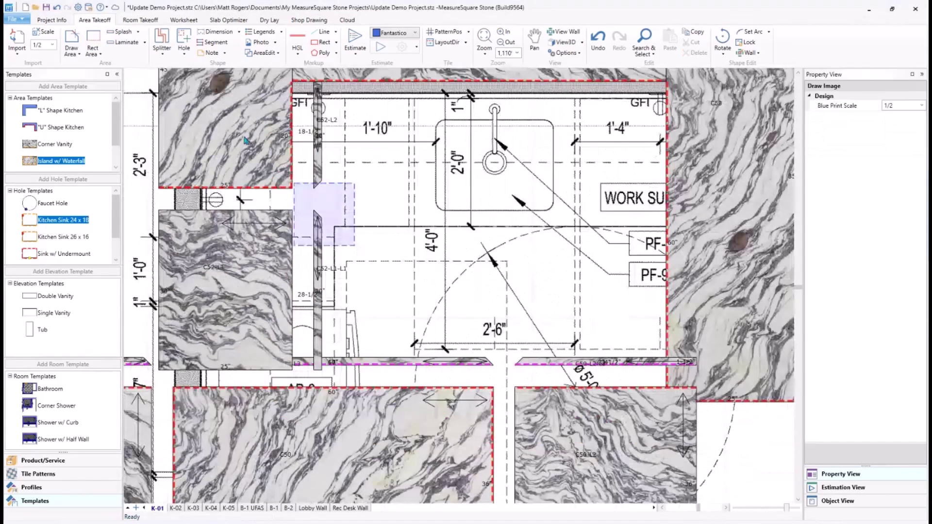
# Inspect the mitered laminates on the short leg and end panel in 3D, and return to the plan with everything deselected.
pyautogui.moveTo(245, 141); pyautogui.dragTo(227, 123)
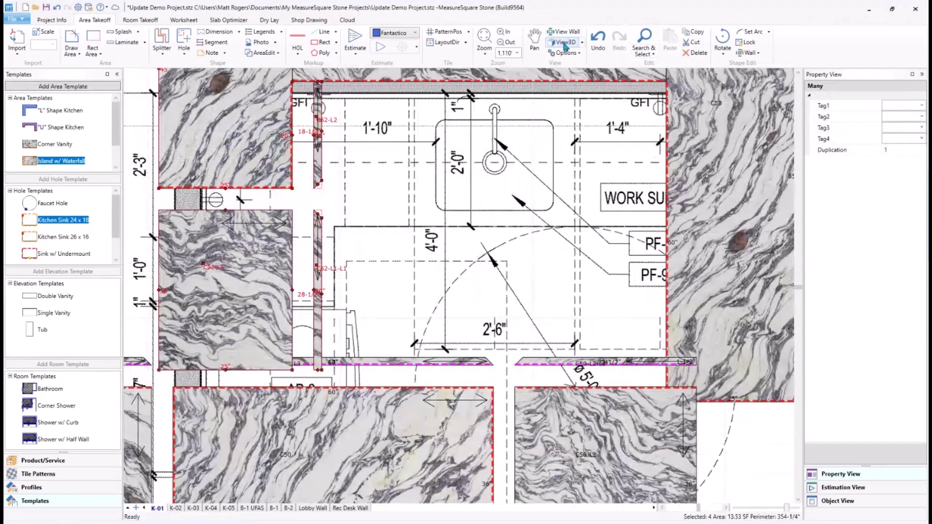
pyautogui.click(566, 42)
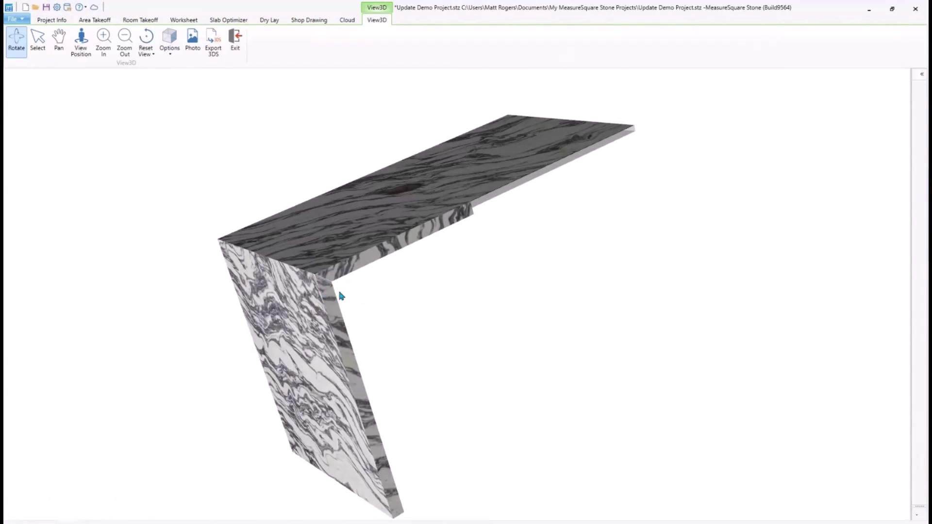
pyautogui.moveTo(353, 323); pyautogui.dragTo(395, 295)
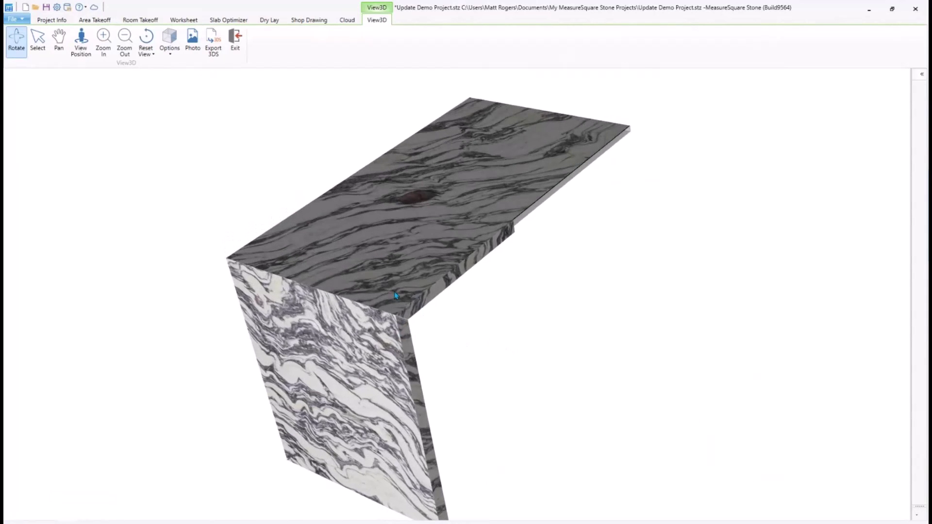
pyautogui.moveTo(324, 268); pyautogui.dragTo(357, 278)
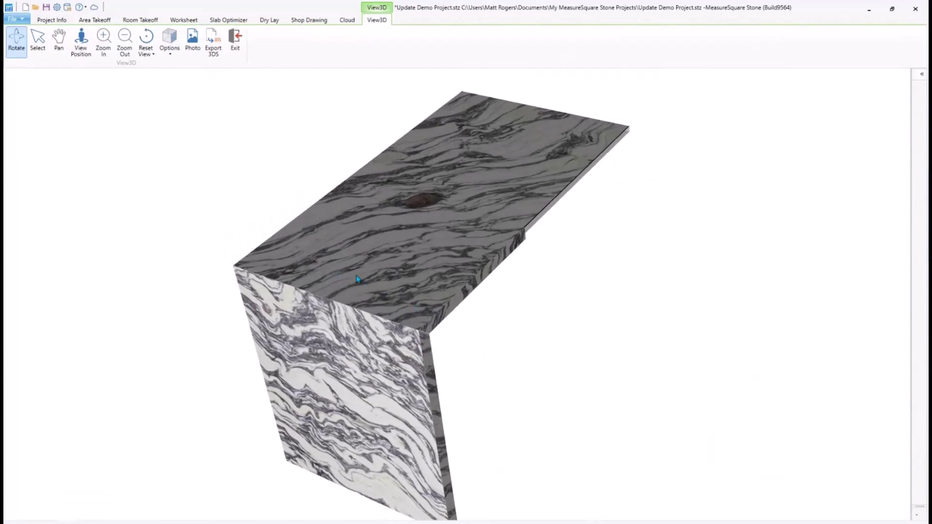
pyautogui.click(235, 42)
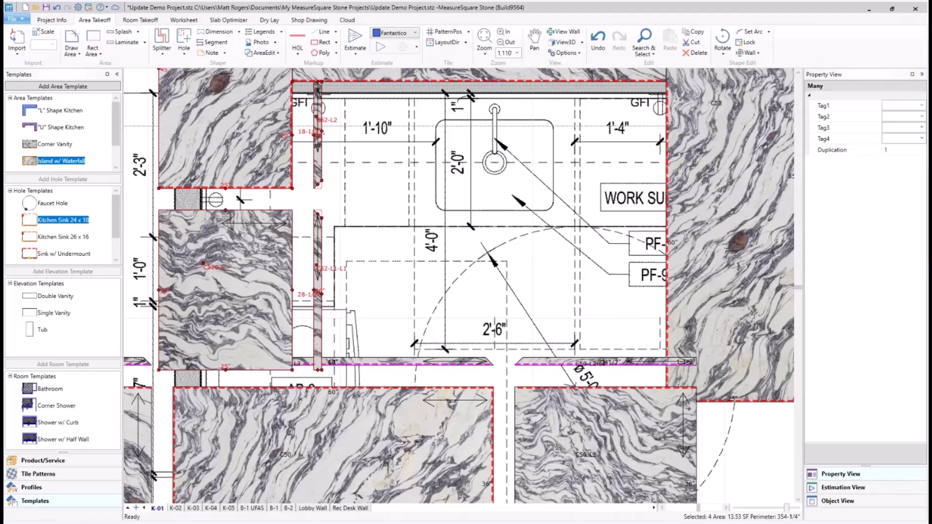
pyautogui.click(577, 230)
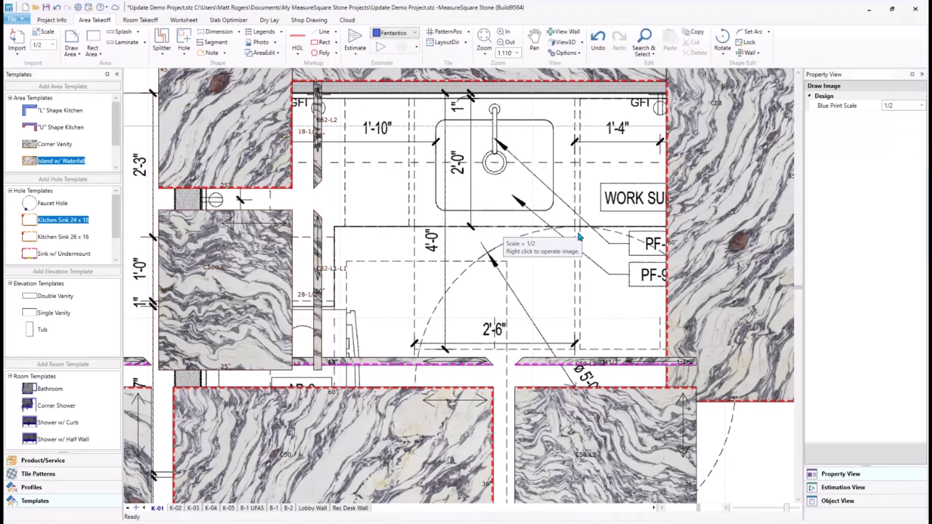
pyautogui.scroll(-2, 577, 230)
pyautogui.scroll(-2, 571, 253)
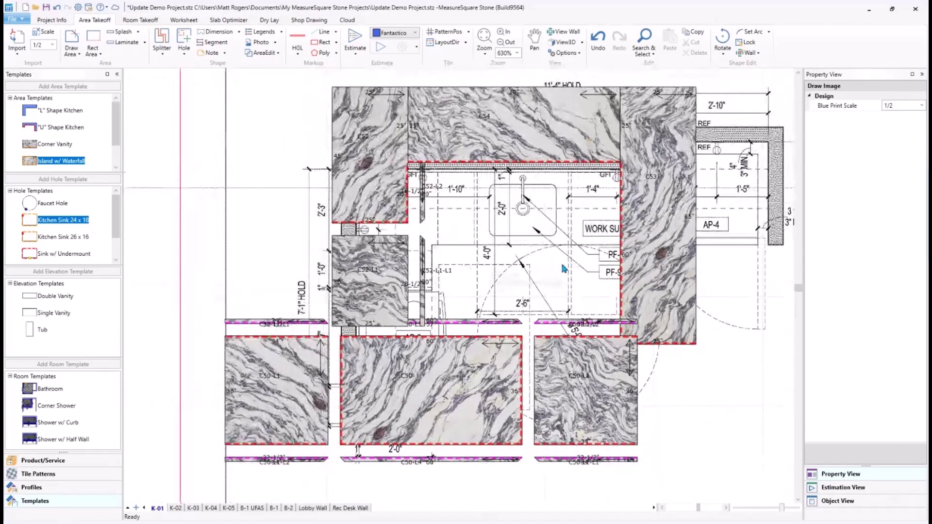
pyautogui.moveTo(550, 265); pyautogui.dragTo(485, 273, button='middle')
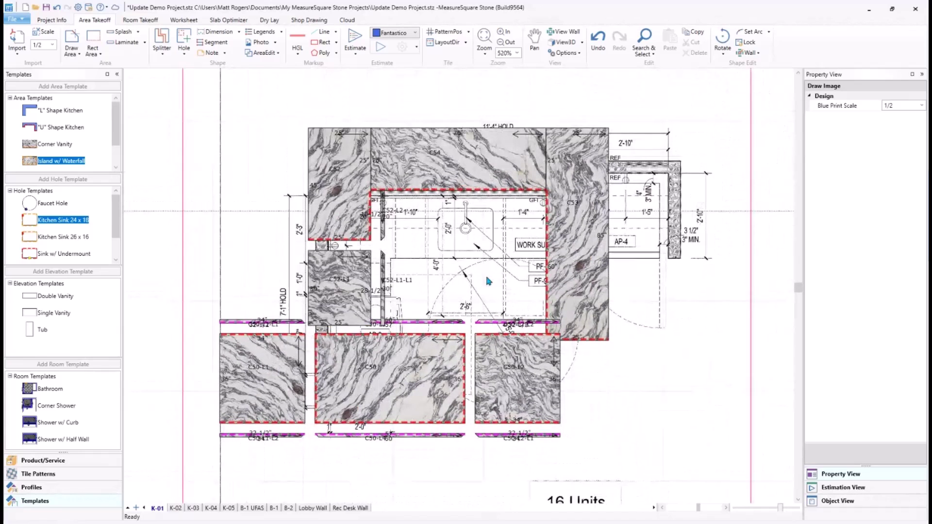
# Open the Fantastico cut-to-size product for editing, viewing the Grigio Carnico and Colonial Gold slab entries for comparison.
pyautogui.click(53, 467)
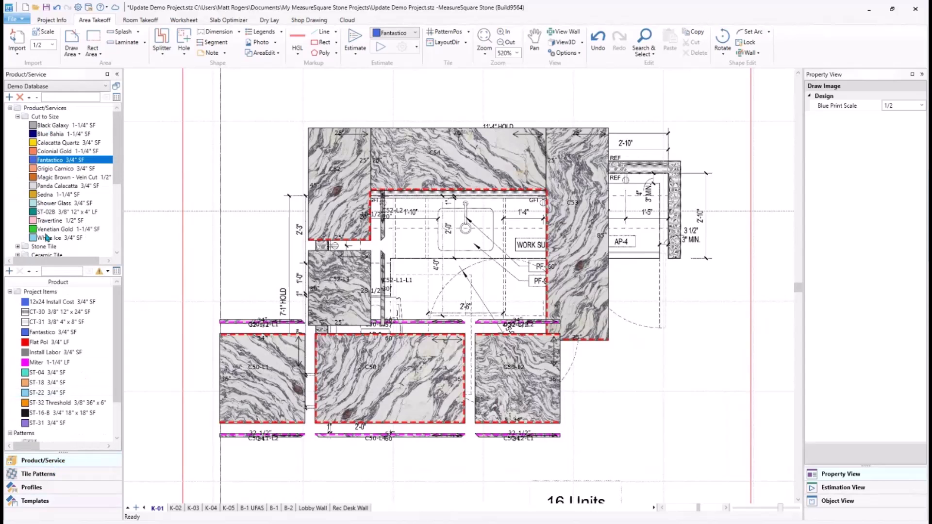
pyautogui.doubleClick(53, 162)
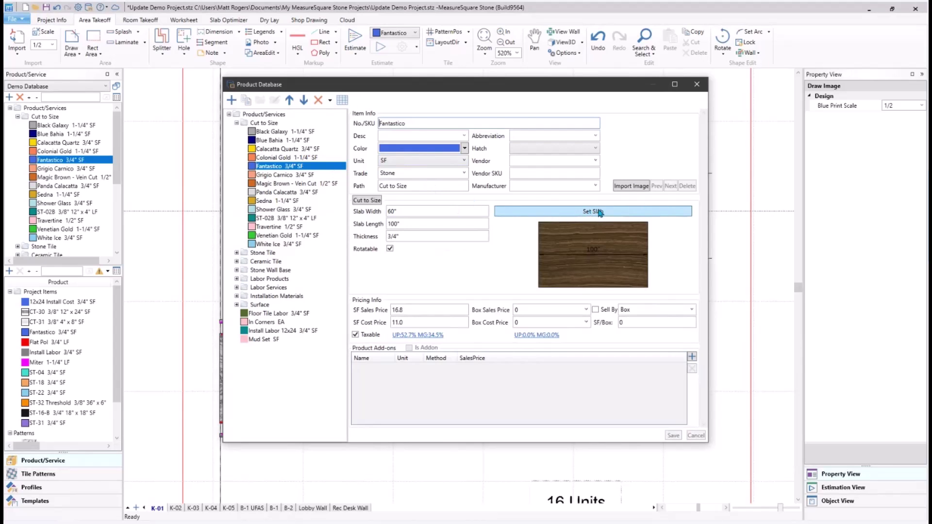
pyautogui.click(336, 176)
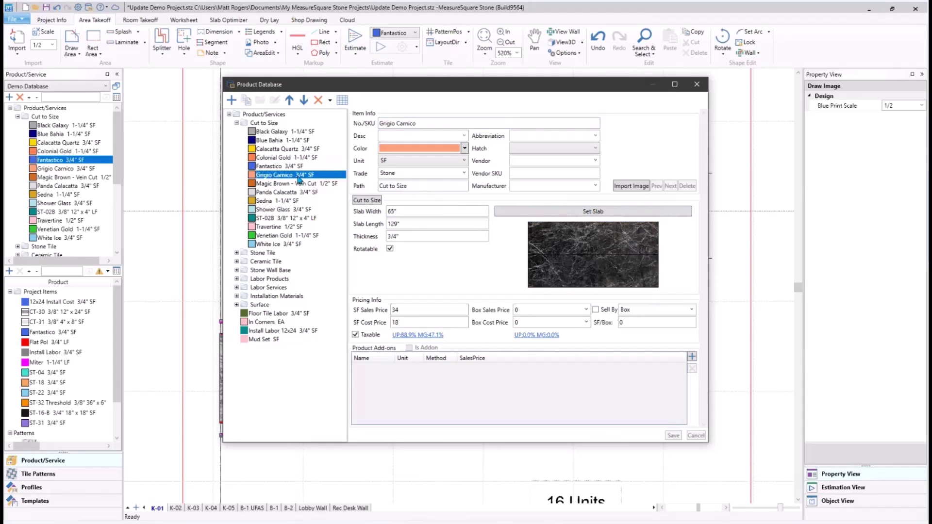
pyautogui.click(293, 167)
pyautogui.click(294, 160)
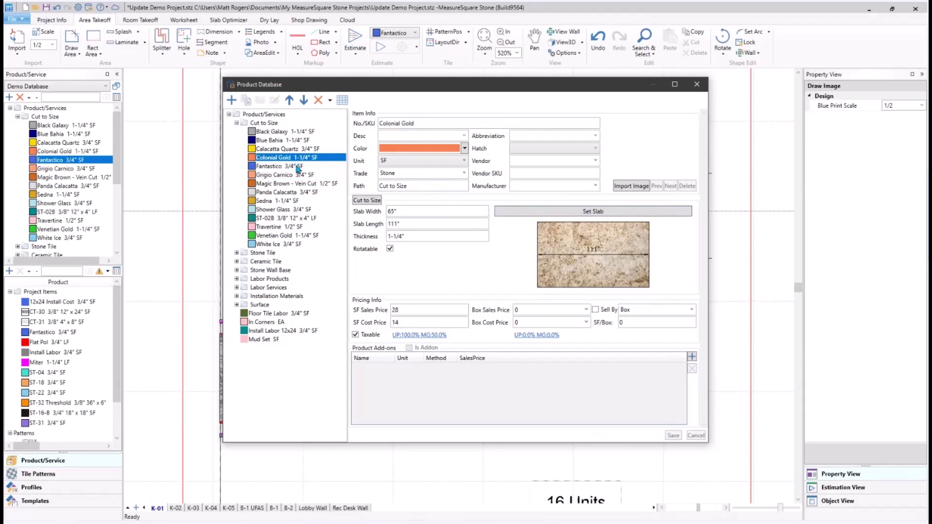
pyautogui.click(288, 167)
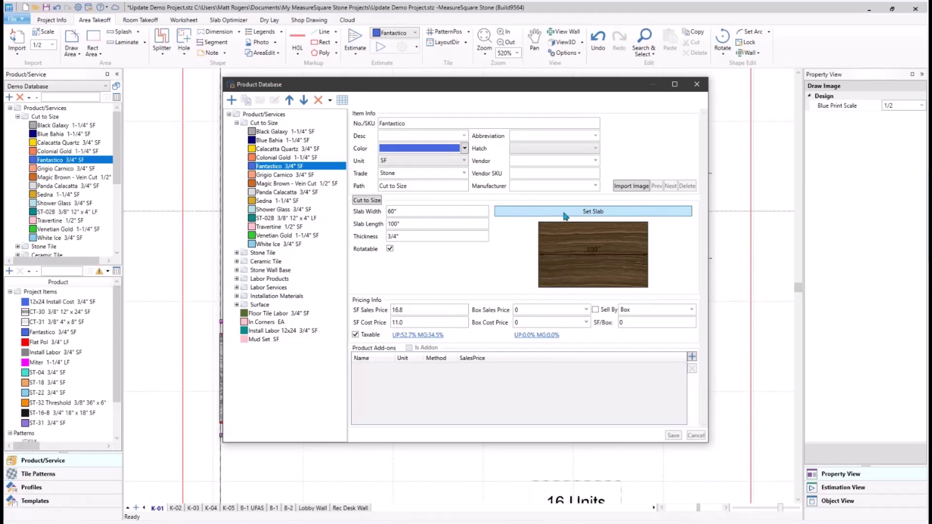
# Set Fantastico's slab width to 72 inches and its slab length to 125 inches.
pyautogui.moveTo(421, 212); pyautogui.dragTo(328, 213)
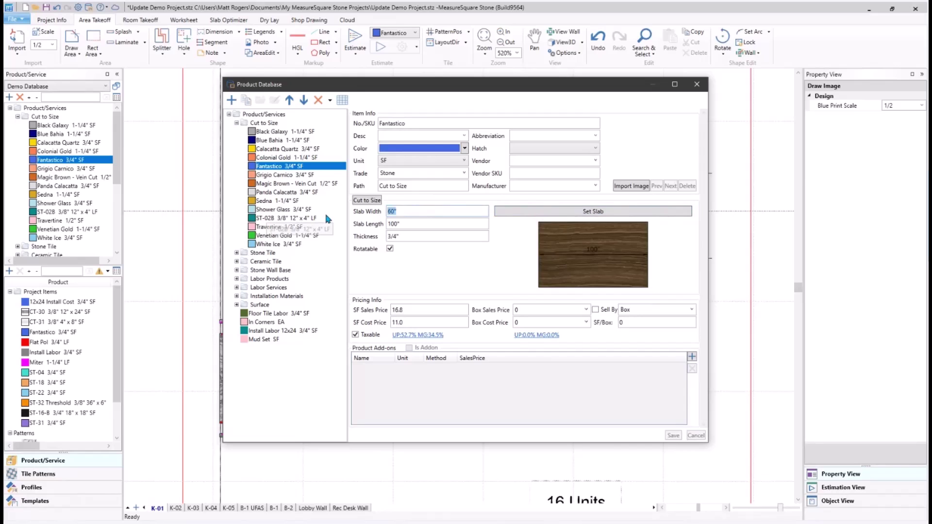
pyautogui.write('72')
pyautogui.press('Tab')
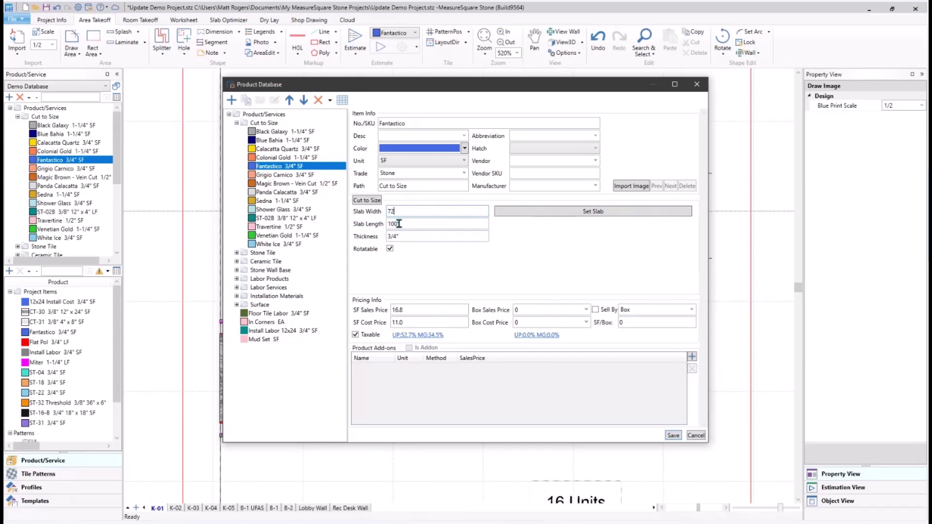
pyautogui.write('125')
# Import Fantastico.jpg from the Slab Images folder and set it as the Fantastico product's slab image.
pyautogui.click(580, 212)
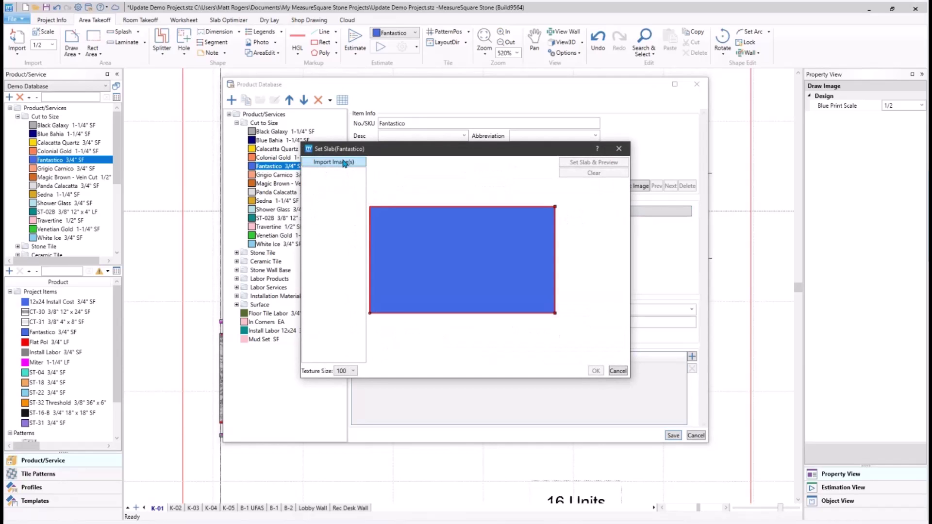
pyautogui.click(346, 164)
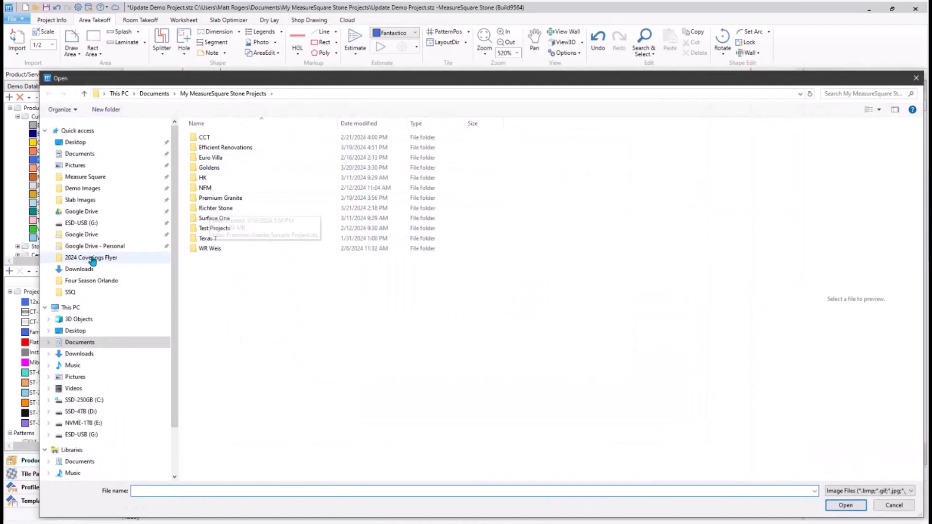
pyautogui.click(92, 199)
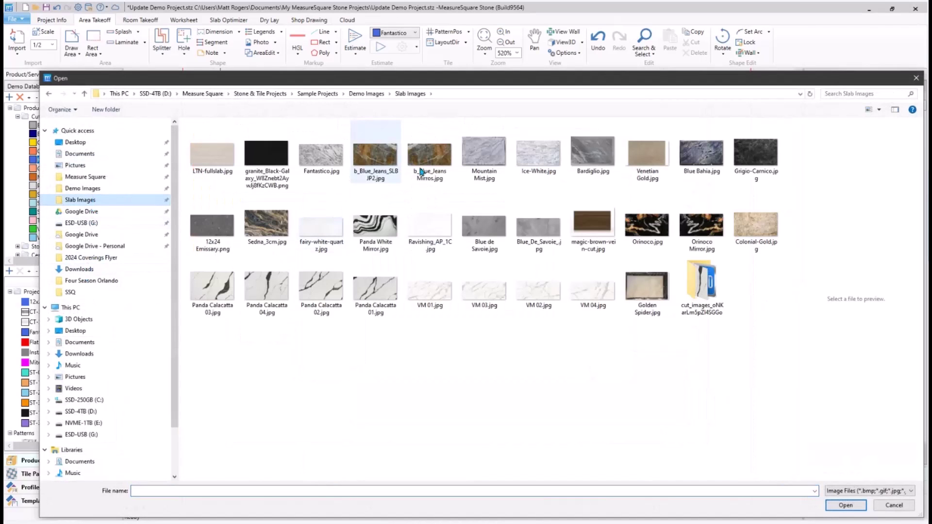
pyautogui.click(321, 154)
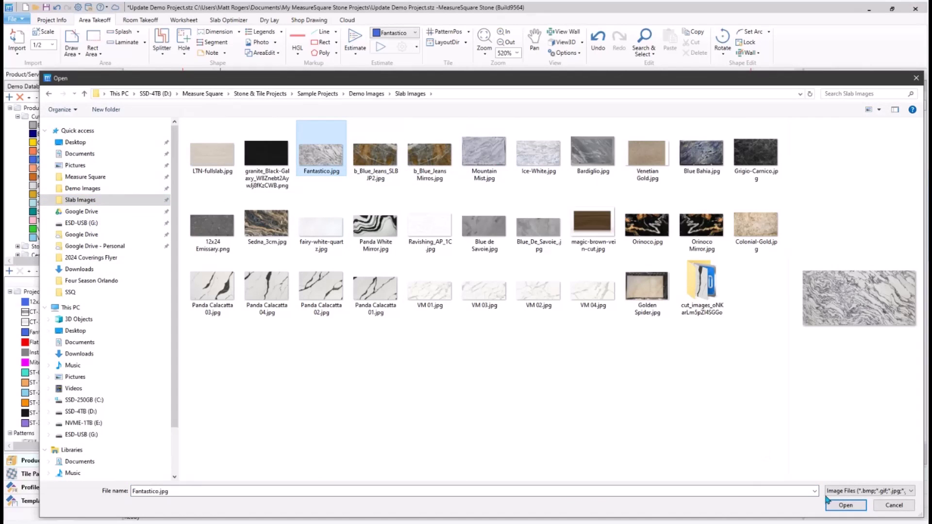
pyautogui.click(845, 506)
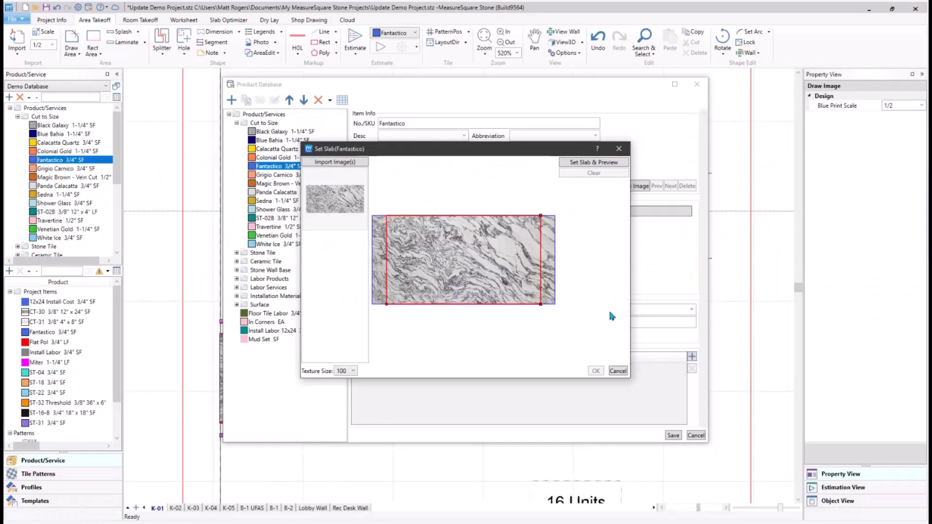
pyautogui.click(584, 167)
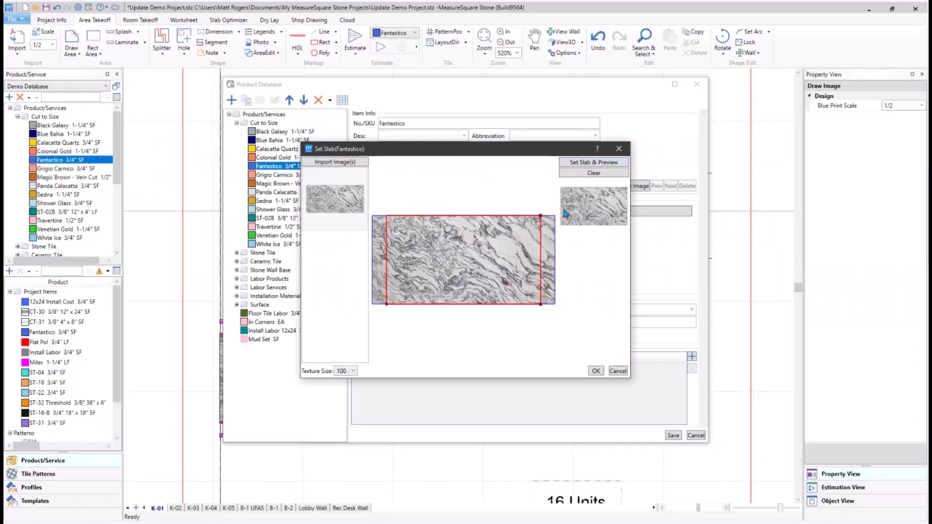
pyautogui.click(596, 372)
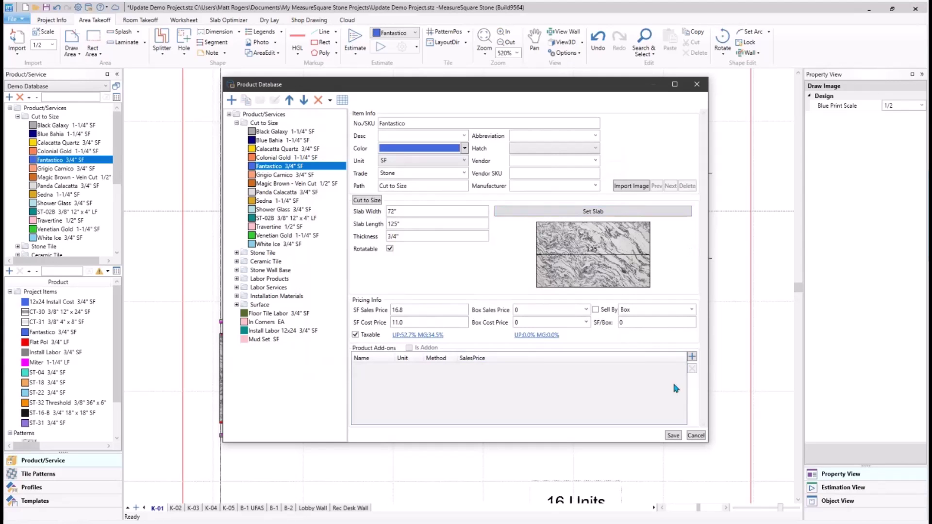
# Save the Fantastico product changes, view the Grigio Carnico and Panda Calacatta entries, and close the product database.
pyautogui.click(674, 436)
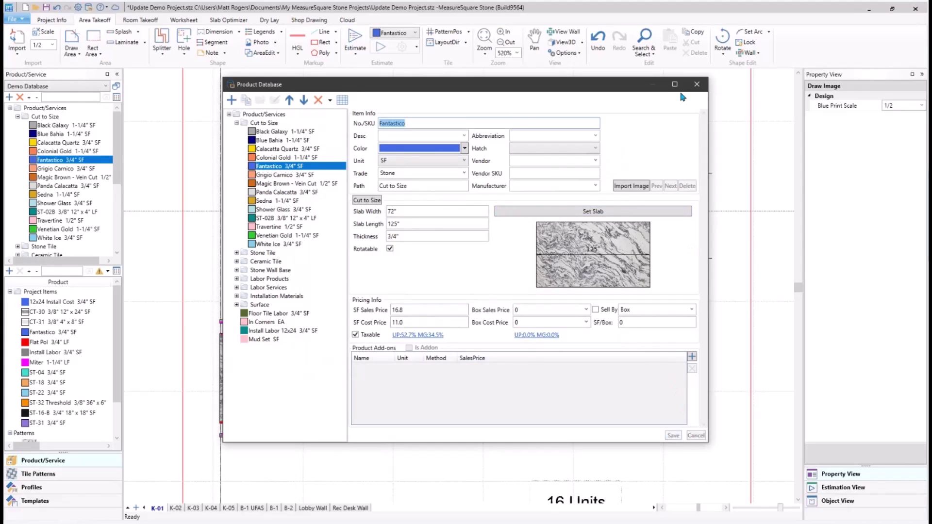
pyautogui.click(697, 84)
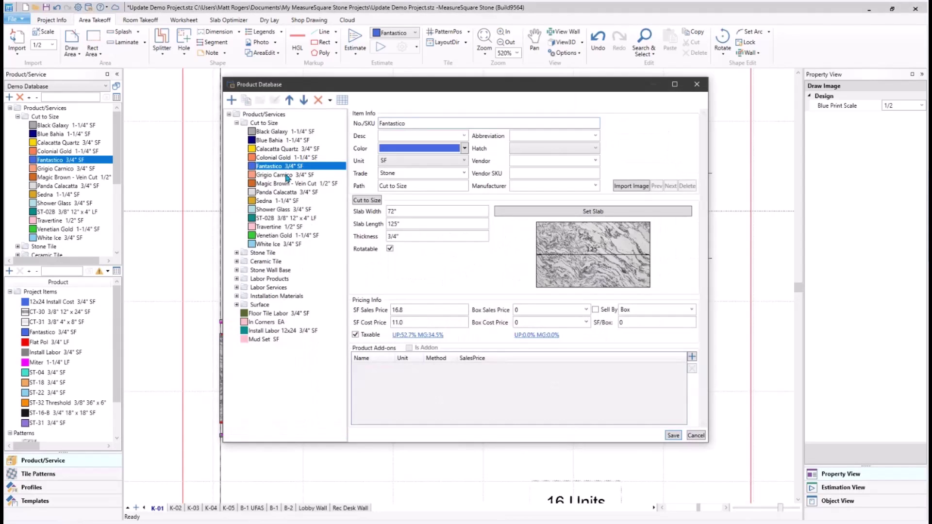
pyautogui.click(287, 176)
pyautogui.click(279, 193)
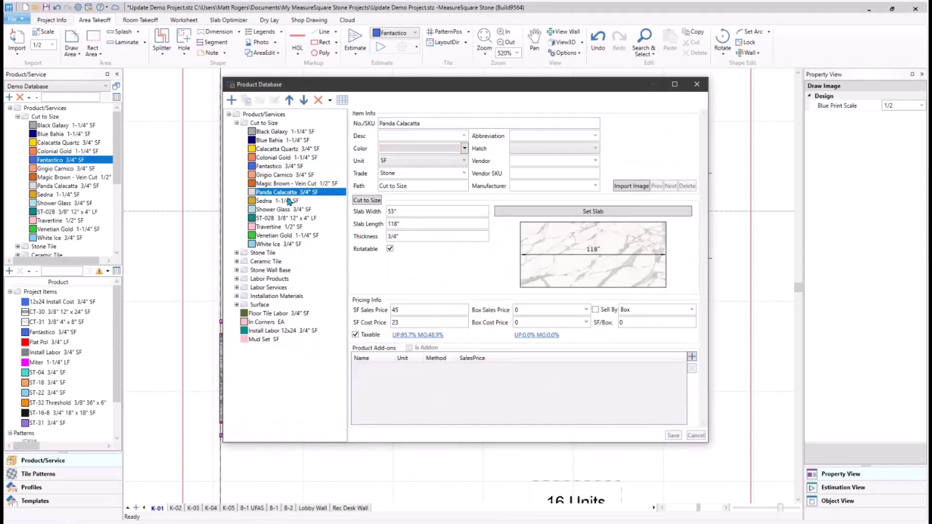
pyautogui.click(698, 85)
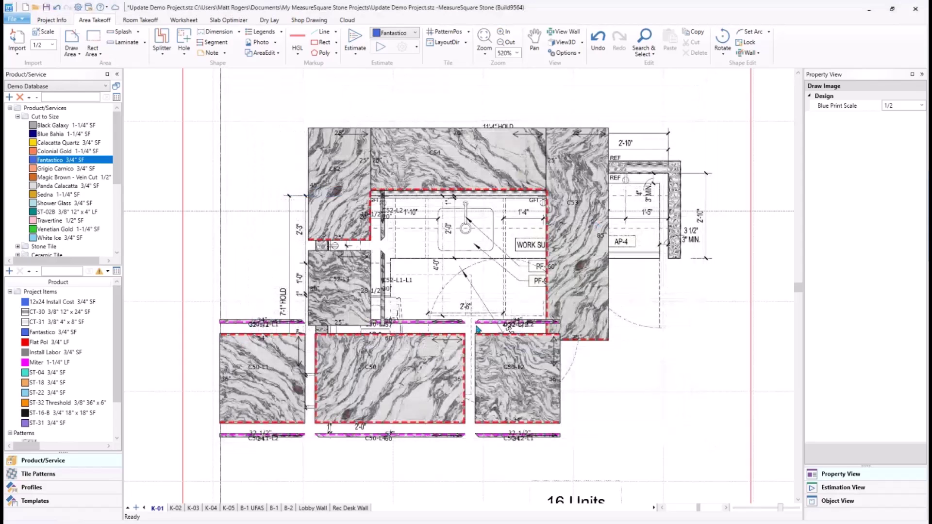
# Select all waterfall island pieces with their mitered laminates and move them down the plan, away from the countertops.
pyautogui.scroll(1, 464, 421)
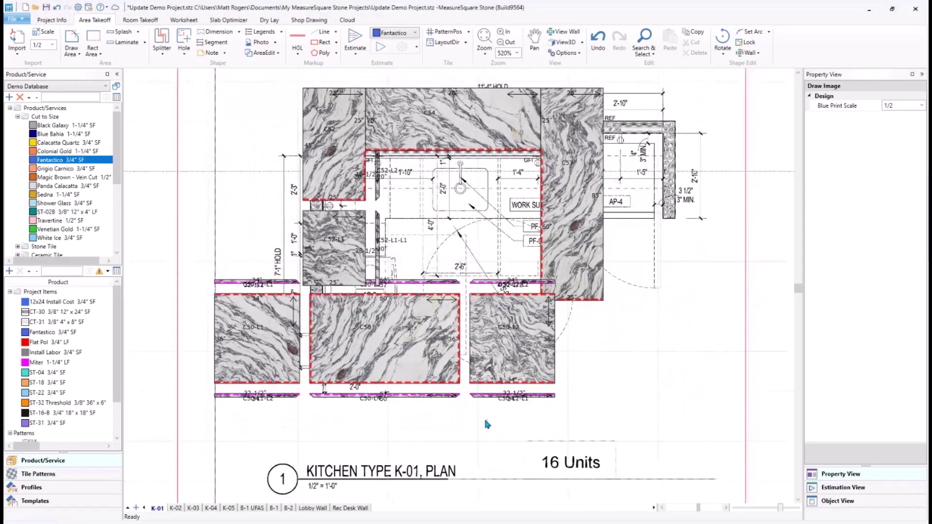
pyautogui.moveTo(484, 422); pyautogui.dragTo(292, 345)
pyautogui.moveTo(273, 330); pyautogui.dragTo(272, 326)
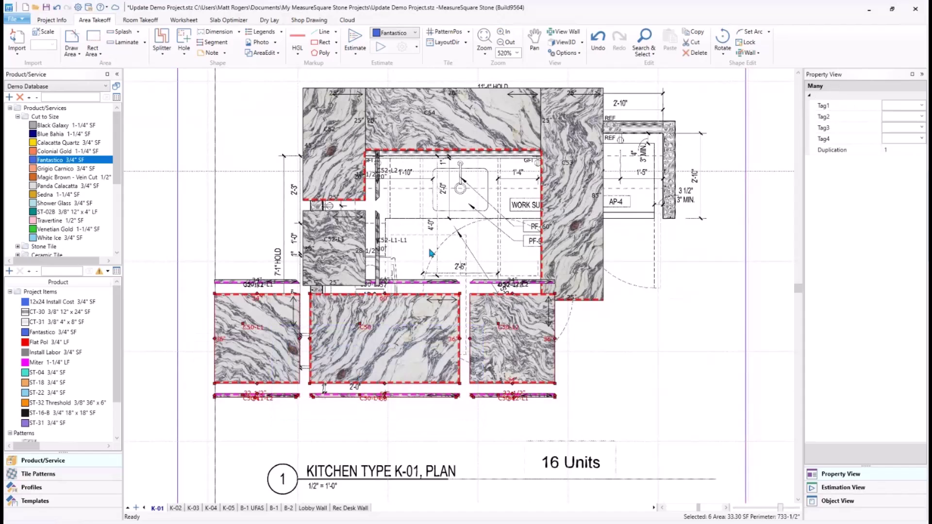
pyautogui.moveTo(478, 280); pyautogui.dragTo(222, 456)
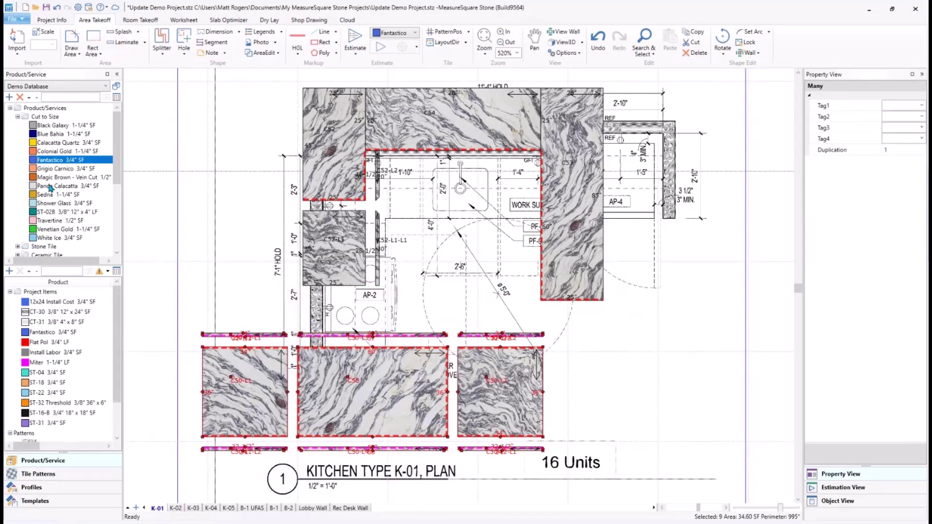
# Apply the Grigio Carnico 3/4" product to the selected waterfall island pieces and laminates.
pyautogui.moveTo(48, 170); pyautogui.dragTo(340, 399)
pyautogui.rightClick(641, 398)
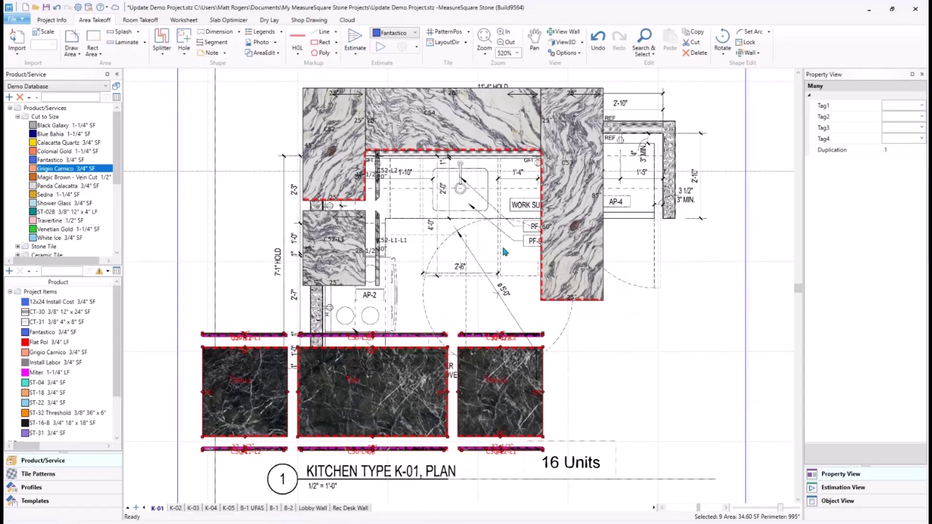
pyautogui.moveTo(502, 244); pyautogui.dragTo(493, 253, button='middle')
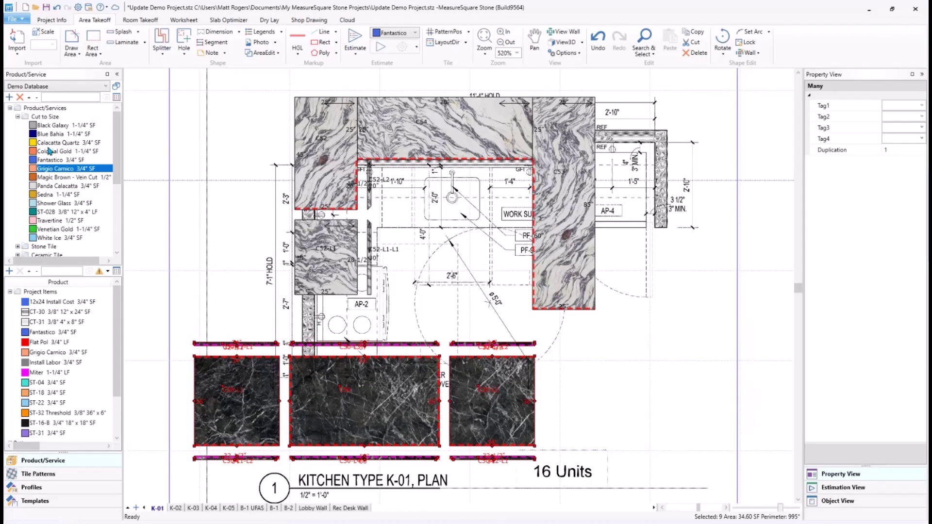
# Review the Grigio Carnico product's slab dimensions and image, and return to the full K-01 plan.
pyautogui.doubleClick(63, 169)
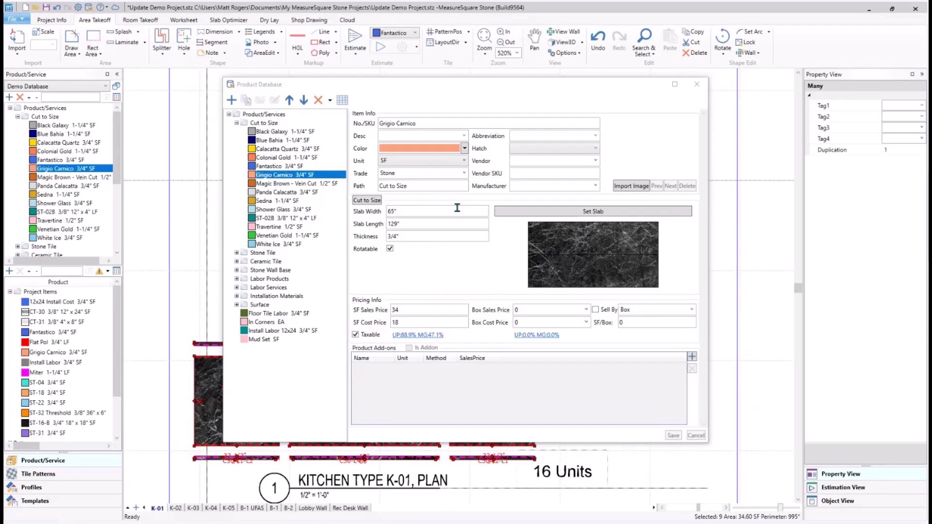
pyautogui.click(757, 209)
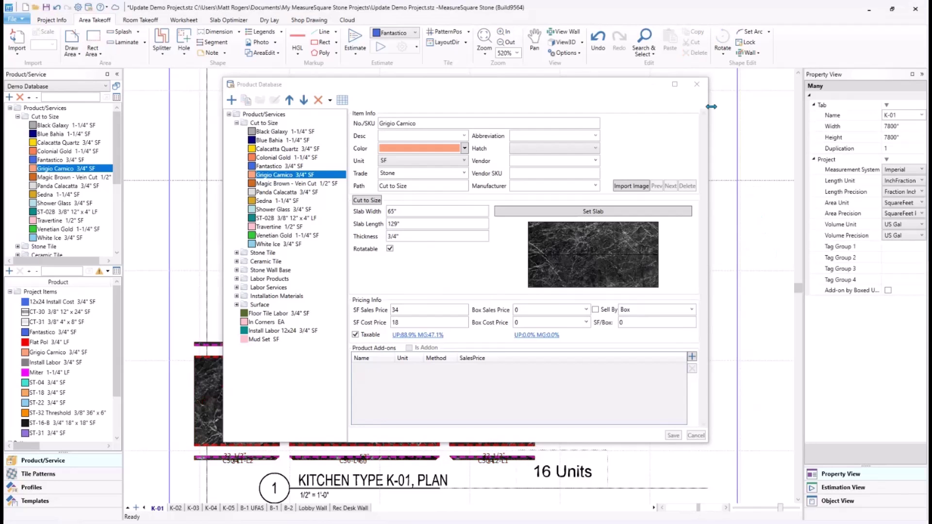
pyautogui.click(697, 85)
pyautogui.click(630, 187)
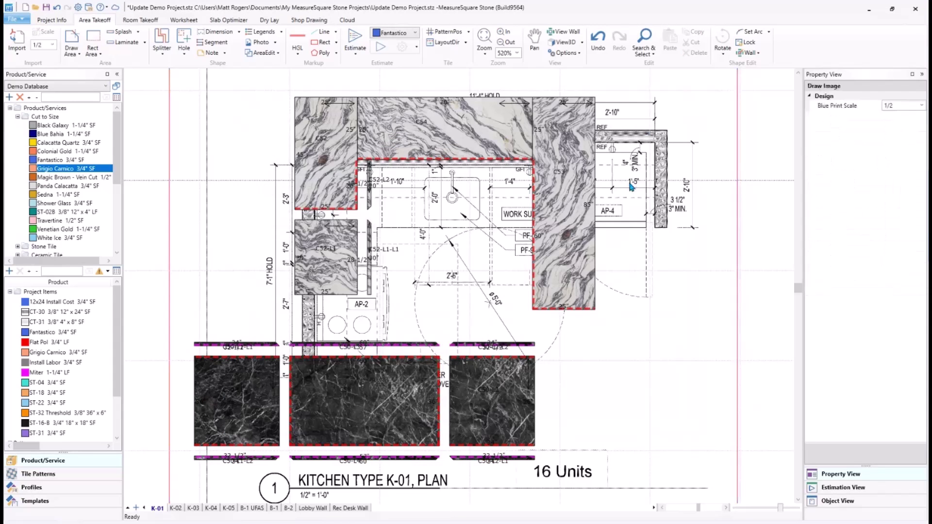
pyautogui.scroll(-1, 630, 187)
pyautogui.scroll(-1, 631, 186)
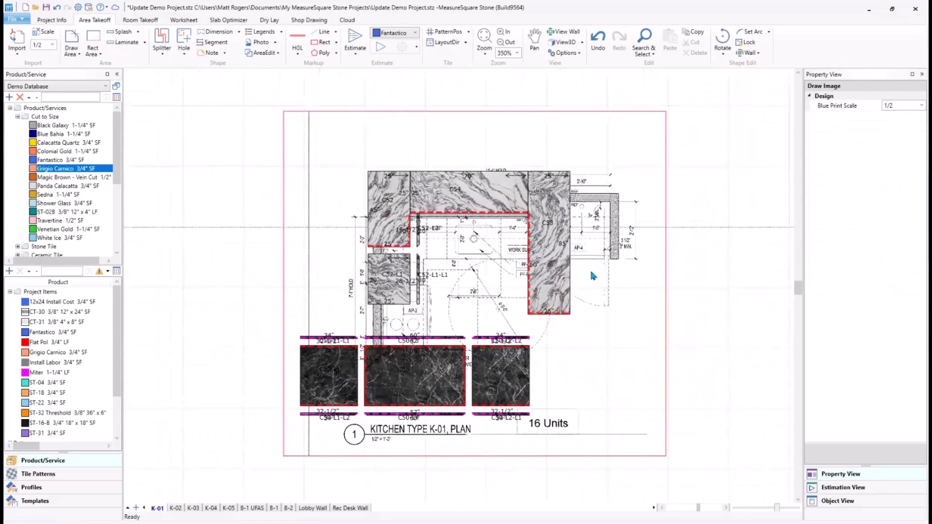
# Place the Bathroom room template in the empty space to the right of the K-01 plan.
pyautogui.click(49, 500)
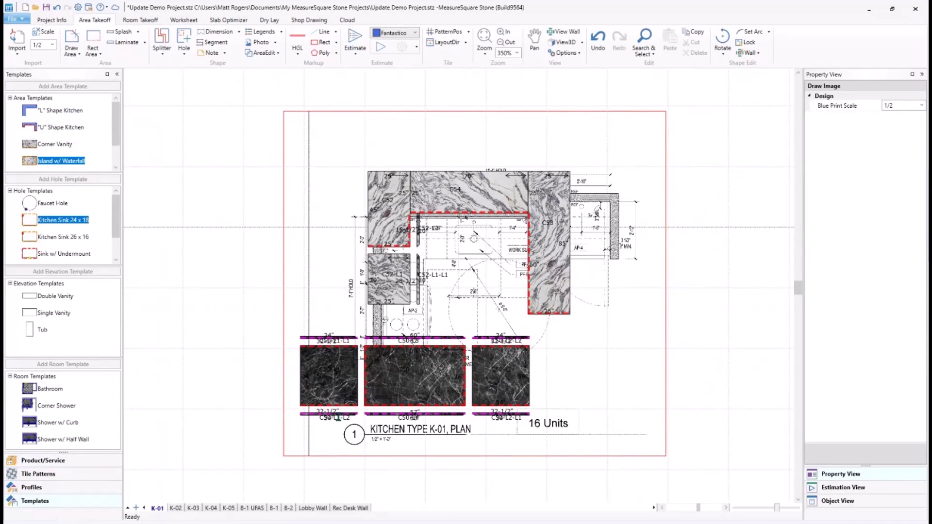
pyautogui.moveTo(243, 314); pyautogui.dragTo(203, 288, button='middle')
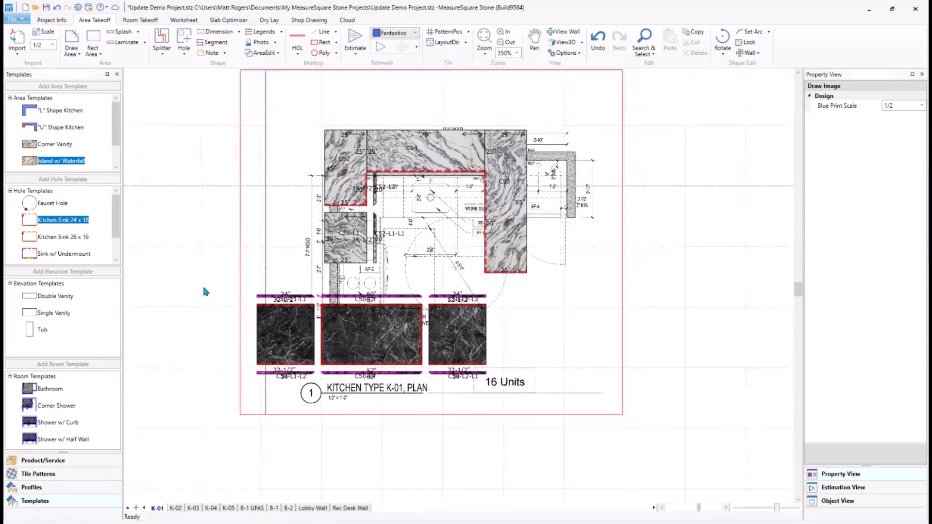
pyautogui.moveTo(528, 297)
pyautogui.mouseDown(button='middle')
pyautogui.moveTo(573, 302)
pyautogui.moveTo(485, 329)
pyautogui.mouseUp(button='middle')
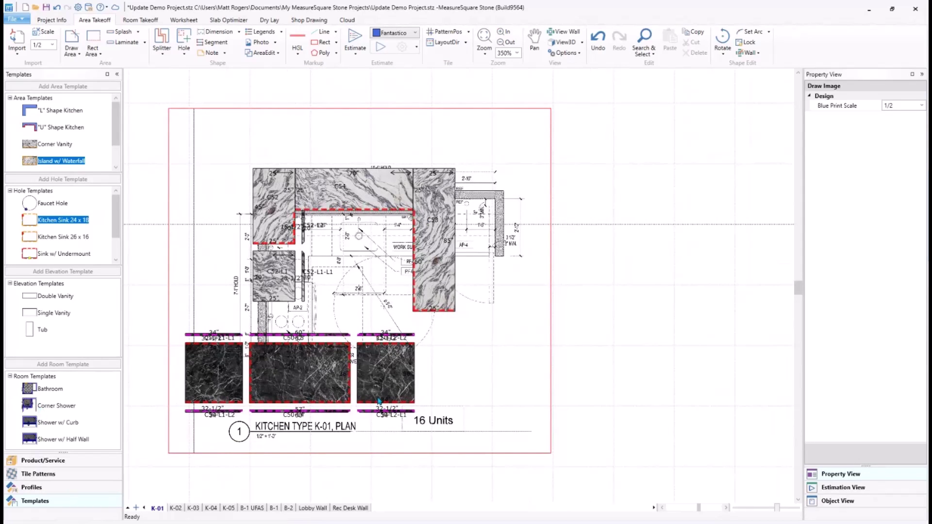
pyautogui.moveTo(521, 392); pyautogui.dragTo(452, 377, button='middle')
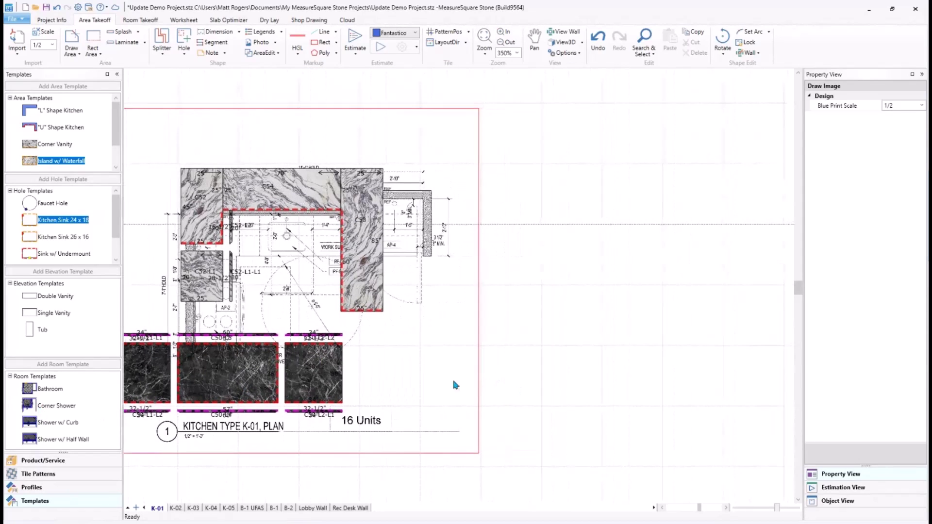
pyautogui.click(30, 389)
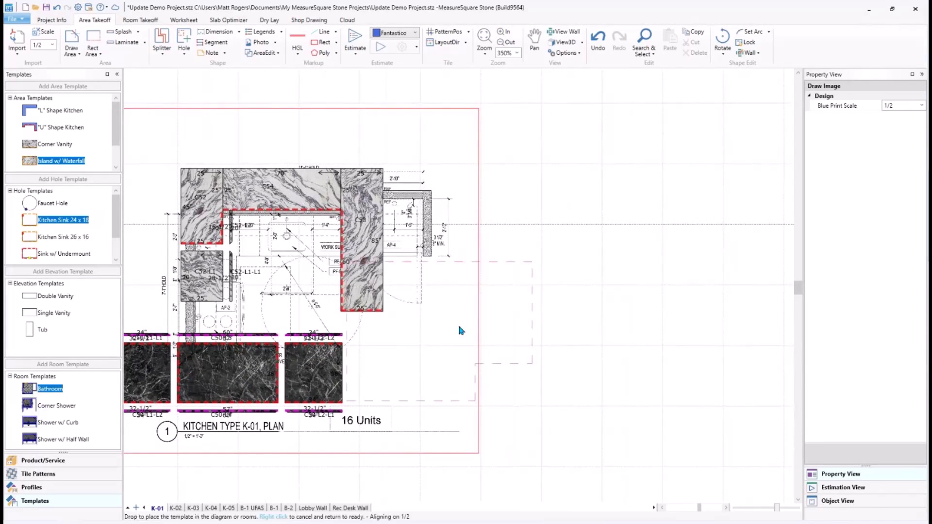
pyautogui.click(672, 295)
pyautogui.moveTo(669, 313); pyautogui.dragTo(562, 350, button='middle')
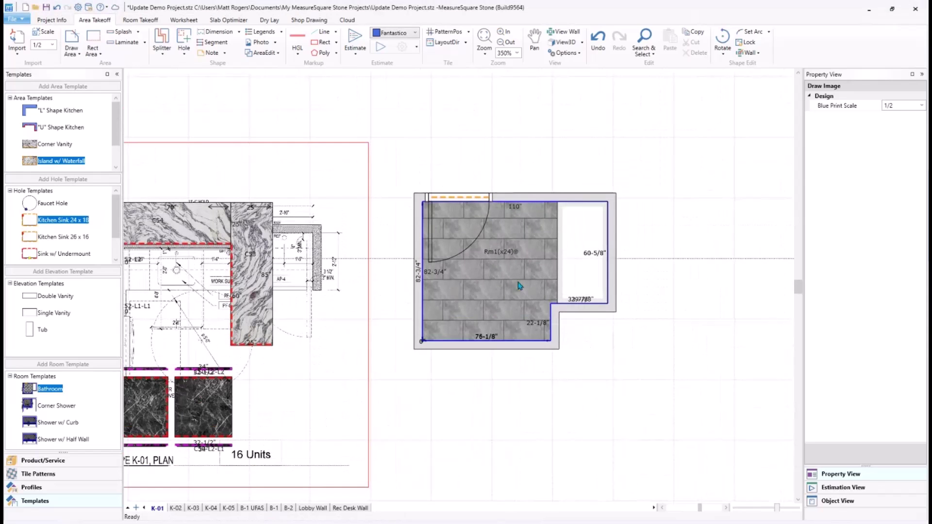
# Turn on the wall view for the placed bathroom, examine its wall elevations, and deselect the room.
pyautogui.click(519, 284)
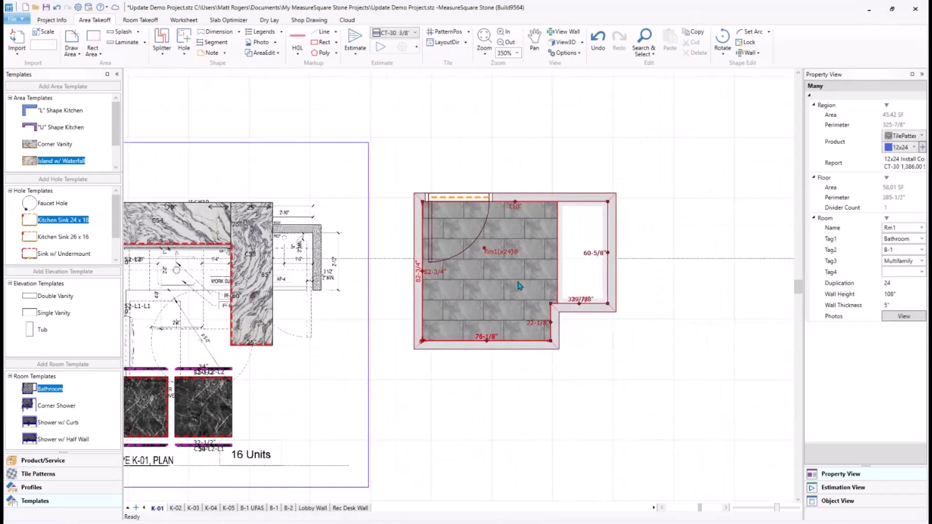
pyautogui.click(565, 32)
pyautogui.scroll(-2, 605, 186)
pyautogui.moveTo(604, 185); pyautogui.dragTo(495, 250, button='middle')
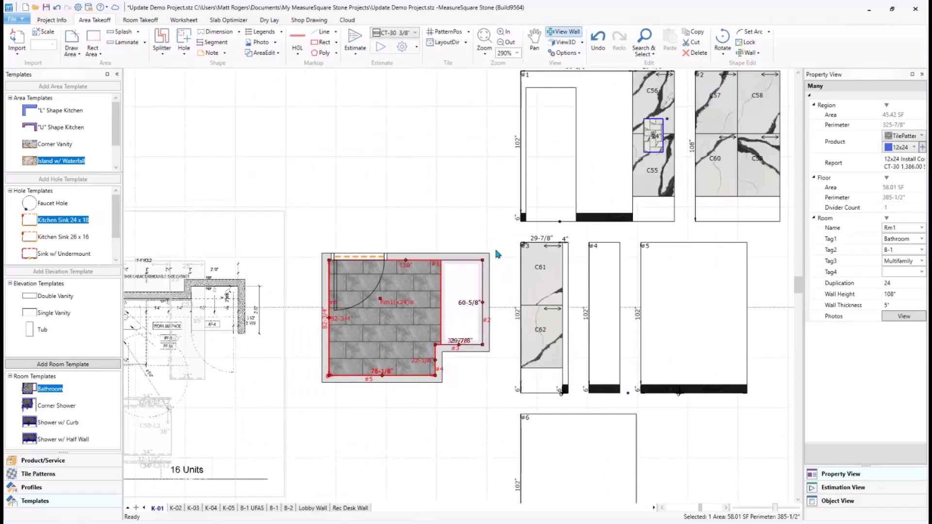
pyautogui.moveTo(709, 215); pyautogui.dragTo(621, 245, button='middle')
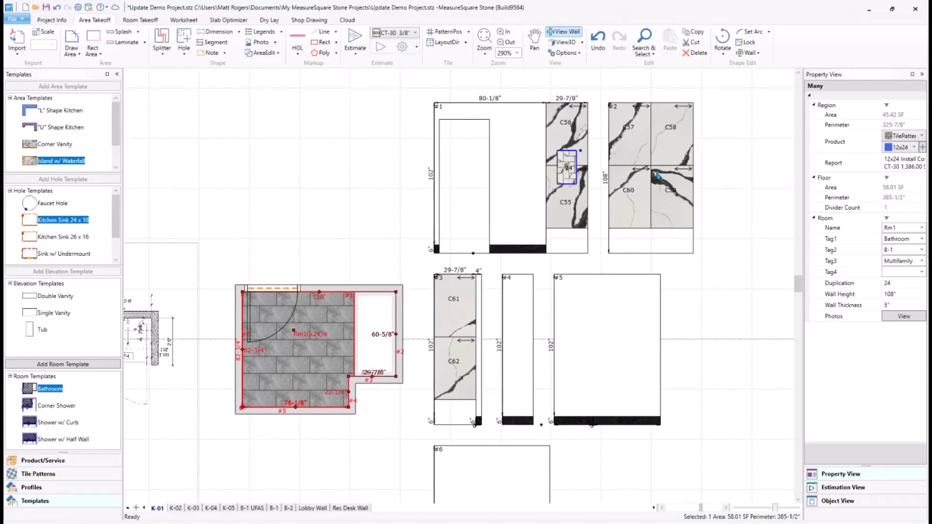
pyautogui.click(367, 215)
# Place the Corner Shower room template to the right of the bathroom and display its wall elevations.
pyautogui.moveTo(437, 321); pyautogui.dragTo(360, 290, button='middle')
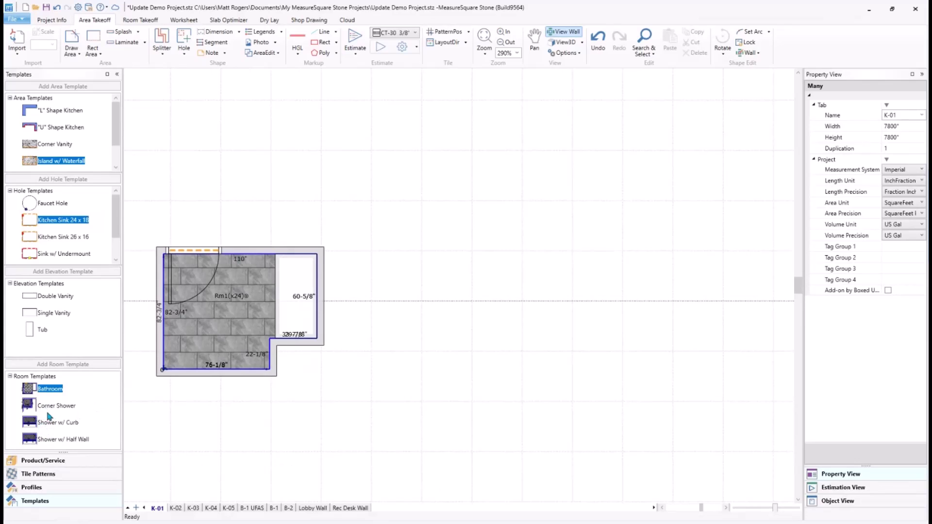
pyautogui.moveTo(48, 412); pyautogui.dragTo(524, 225)
pyautogui.moveTo(554, 304); pyautogui.dragTo(555, 287)
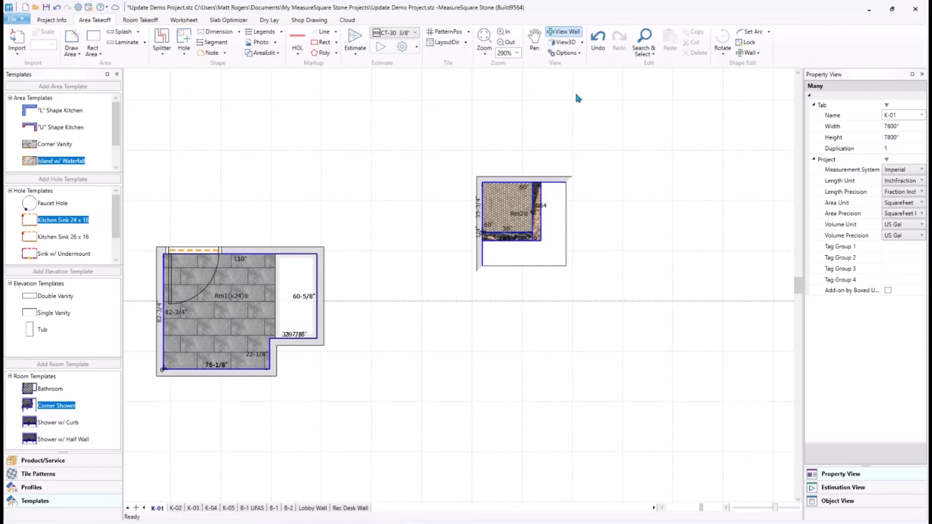
pyautogui.click(534, 218)
pyautogui.scroll(-2, 506, 333)
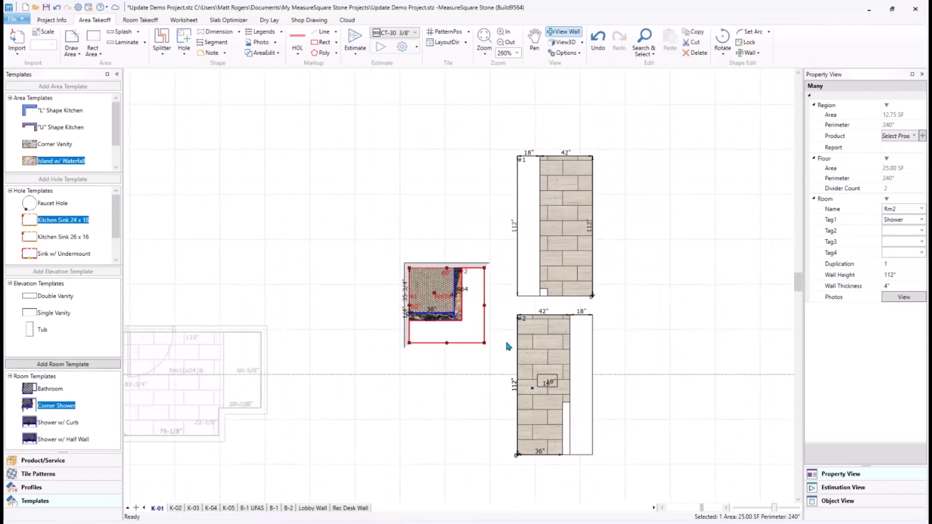
# Place the Shower w/ Half Wall room template to the right of the corner shower and display its wall elevations.
pyautogui.moveTo(50, 440); pyautogui.dragTo(708, 313)
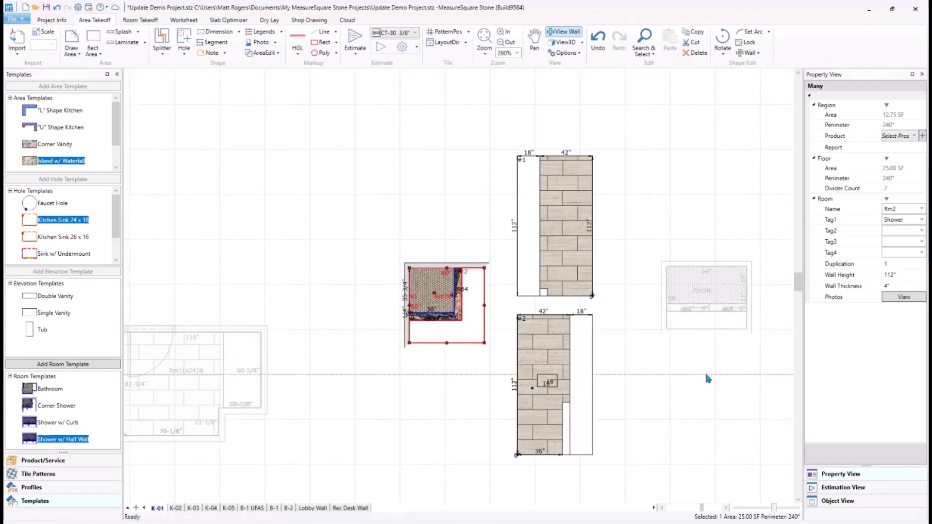
pyautogui.click(719, 291)
pyautogui.moveTo(728, 327); pyautogui.dragTo(481, 354, button='middle')
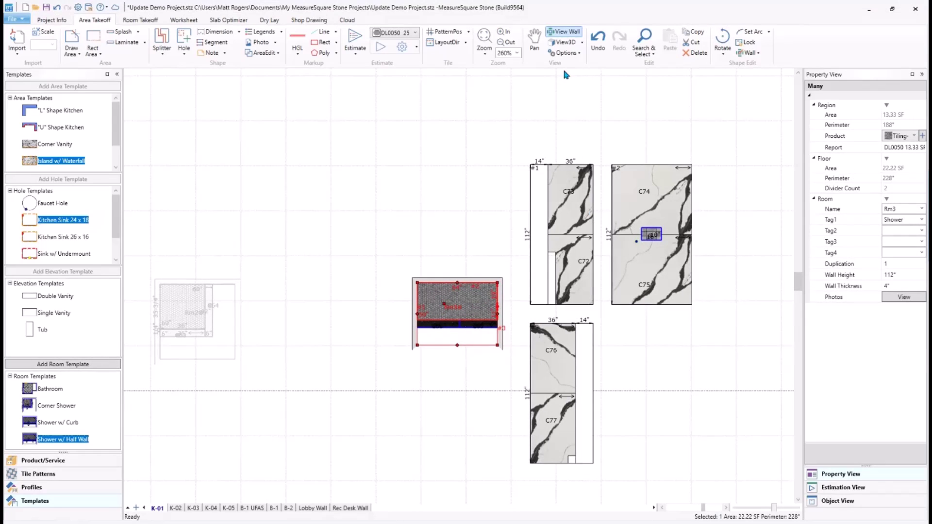
# Inspect the half-wall shower's slab walls, niche and curb in 3D, and return to the plan with the room deselected.
pyautogui.click(564, 42)
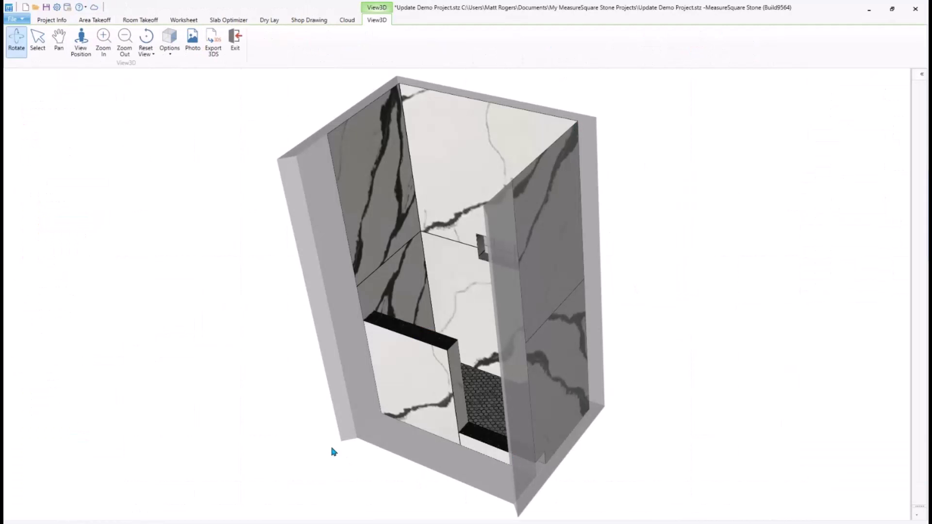
pyautogui.moveTo(329, 448); pyautogui.dragTo(658, 446)
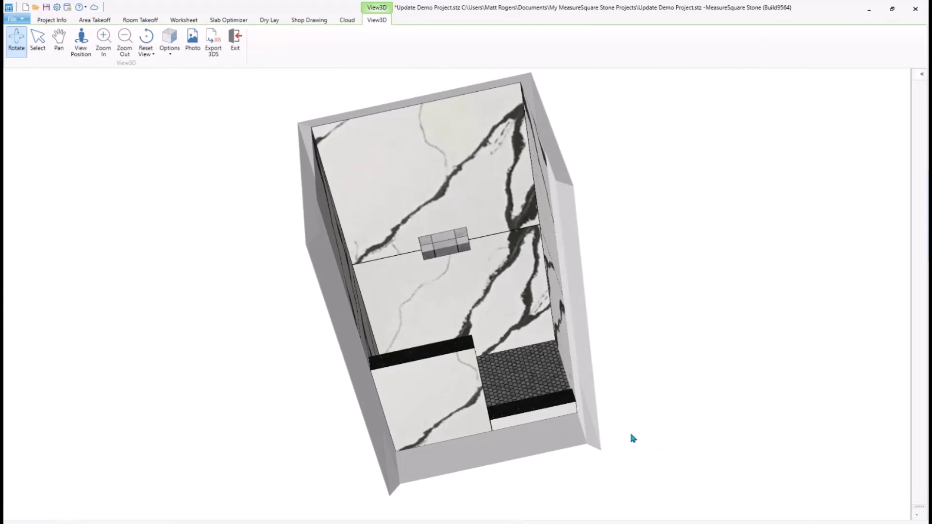
pyautogui.moveTo(366, 401); pyautogui.dragTo(439, 390)
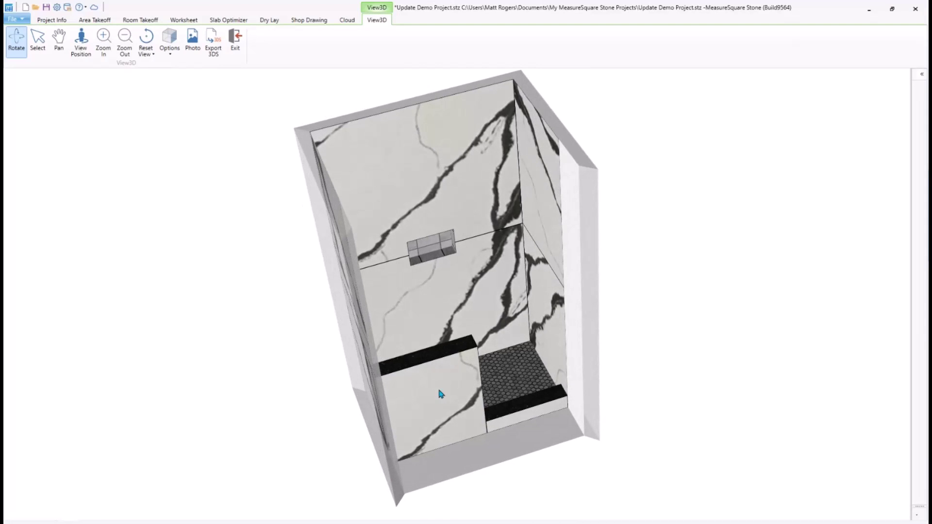
pyautogui.click(237, 41)
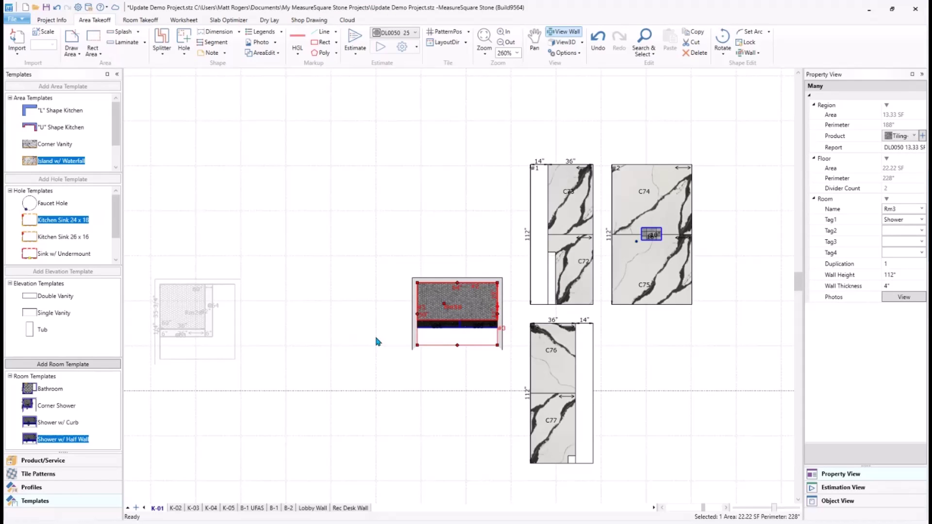
pyautogui.click(356, 386)
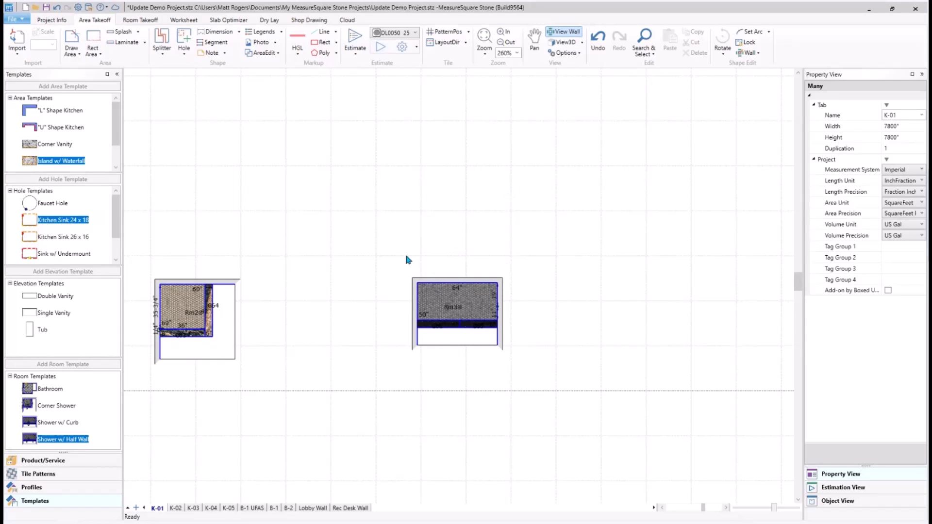
# Return to the bathroom beside the K-01 plan and select it to examine its wall elevations again.
pyautogui.moveTo(372, 249); pyautogui.dragTo(450, 226, button='middle')
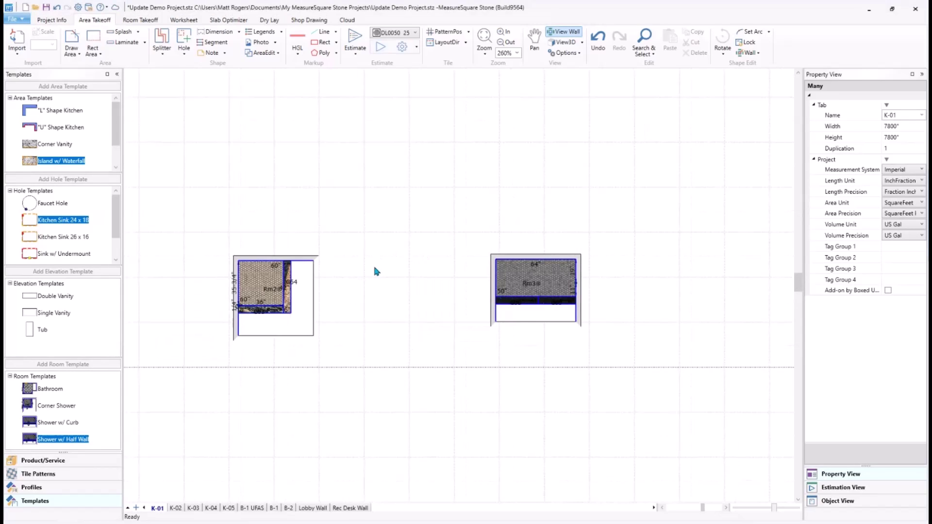
pyautogui.moveTo(373, 264); pyautogui.dragTo(420, 261, button='middle')
pyautogui.moveTo(285, 304); pyautogui.dragTo(575, 218, button='middle')
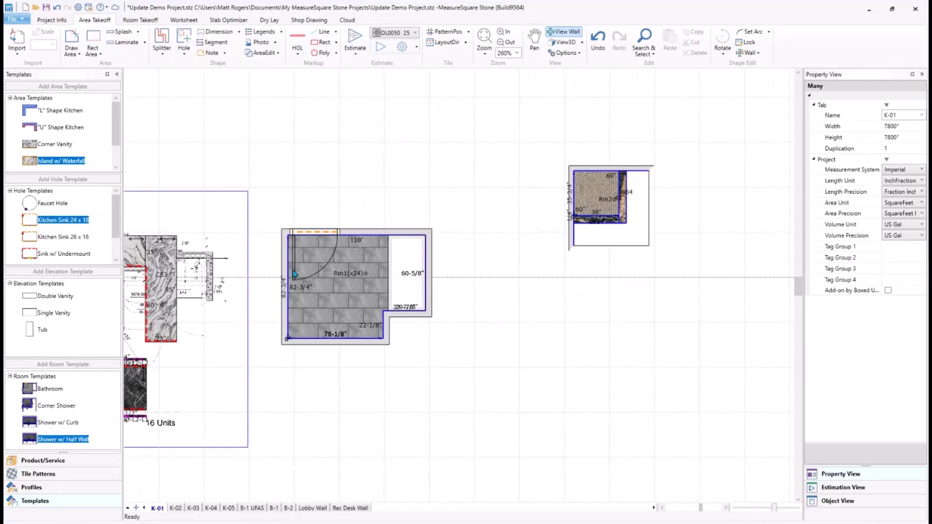
pyautogui.moveTo(298, 270); pyautogui.dragTo(322, 288, button='middle')
pyautogui.click(371, 318)
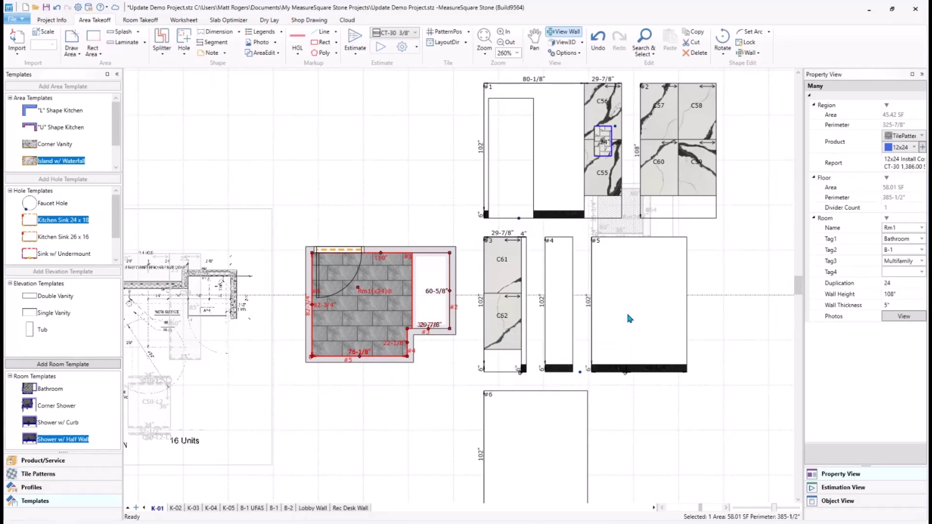
# Deselect the bathroom and draw a rectangular area about 124" by 86" in the empty space above its plan.
pyautogui.moveTo(708, 310); pyautogui.dragTo(677, 312, button='middle')
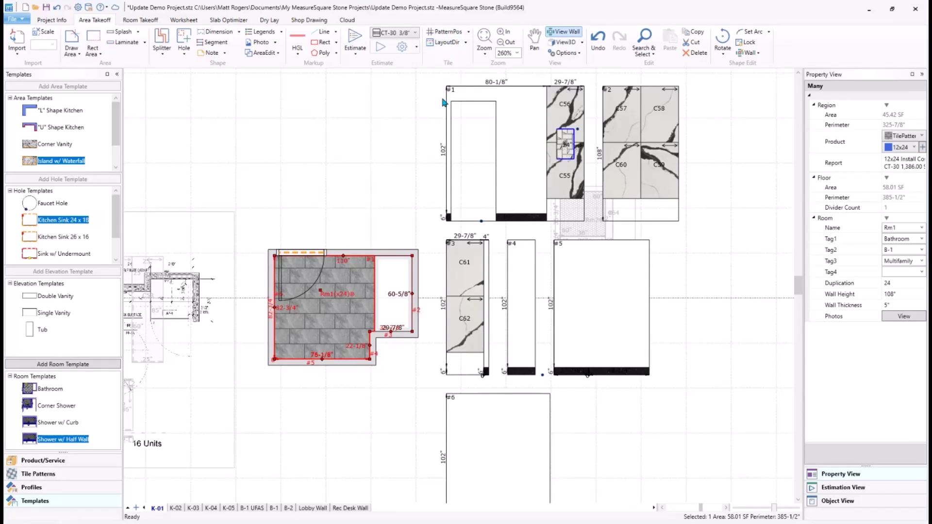
pyautogui.click(374, 196)
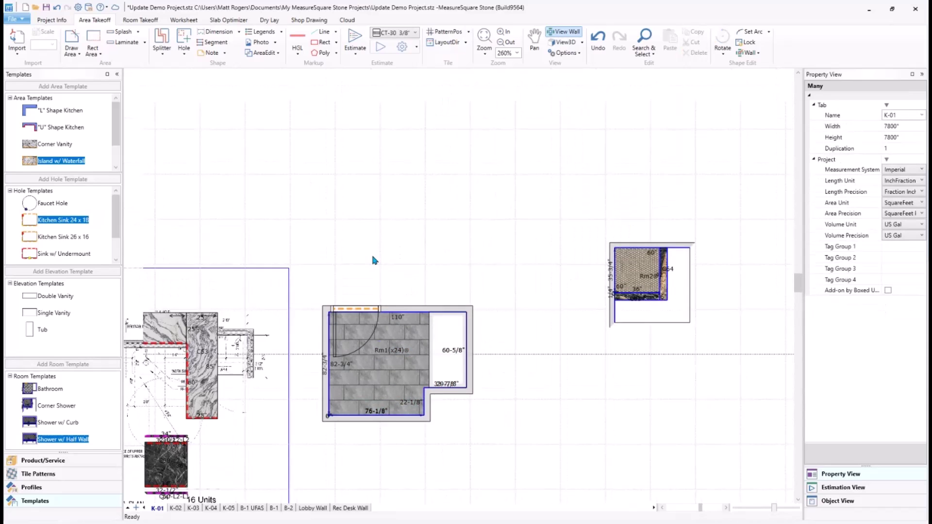
pyautogui.click(71, 43)
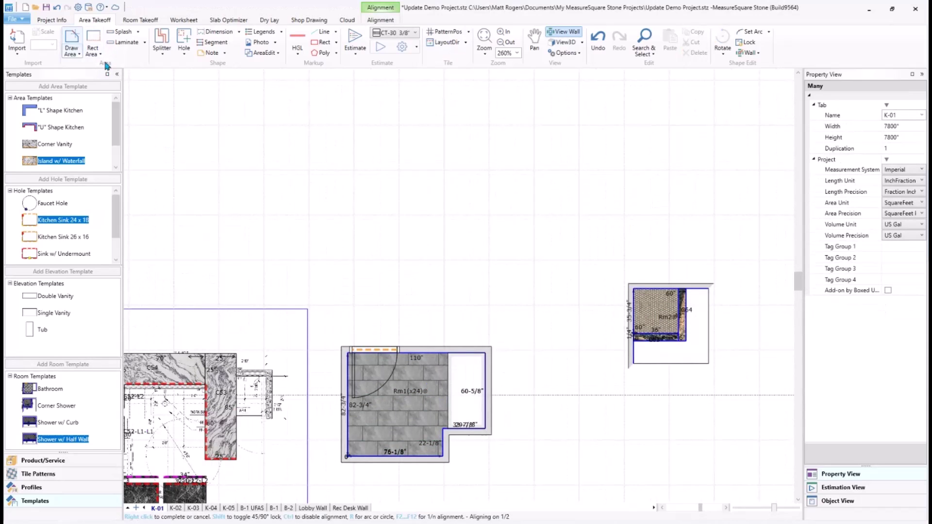
pyautogui.click(325, 141)
pyautogui.click(480, 248)
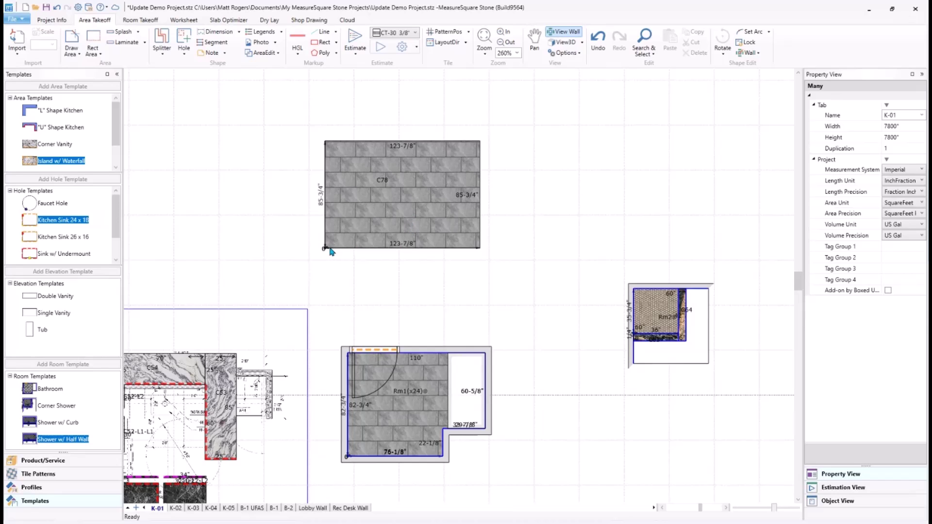
pyautogui.moveTo(330, 253)
pyautogui.moveTo(540, 202); pyautogui.dragTo(525, 209, button='middle')
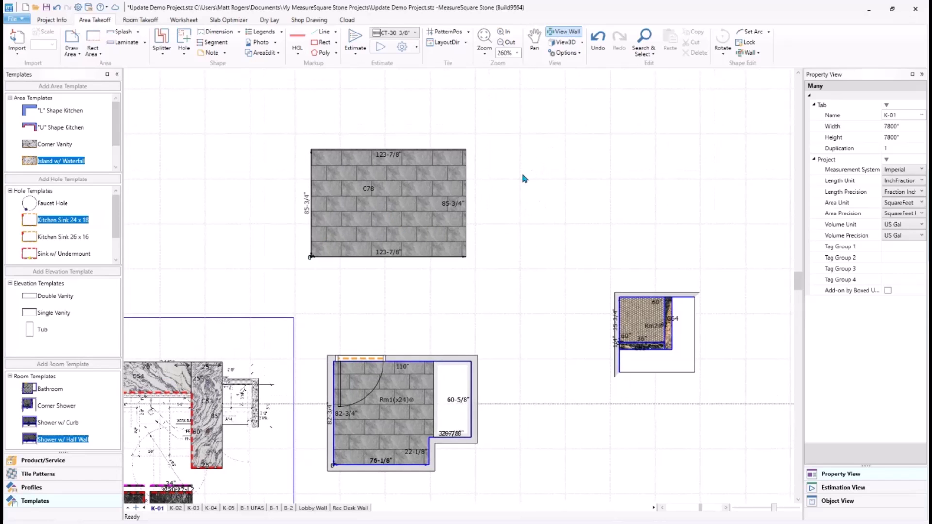
pyautogui.moveTo(465, 187)
# Create a new worksheet from the Bid Proposal template, keeping Bid Proposal as its name.
pyautogui.click(243, 23)
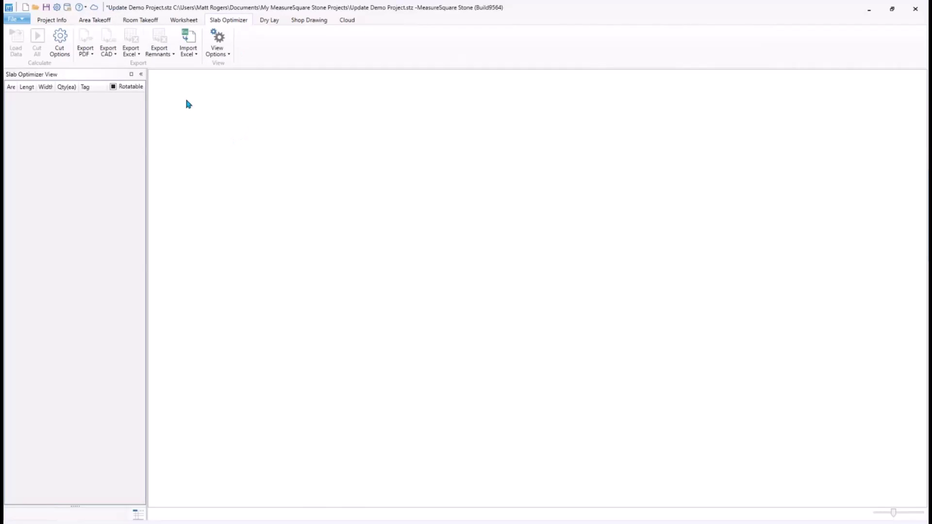
pyautogui.click(184, 23)
pyautogui.click(17, 38)
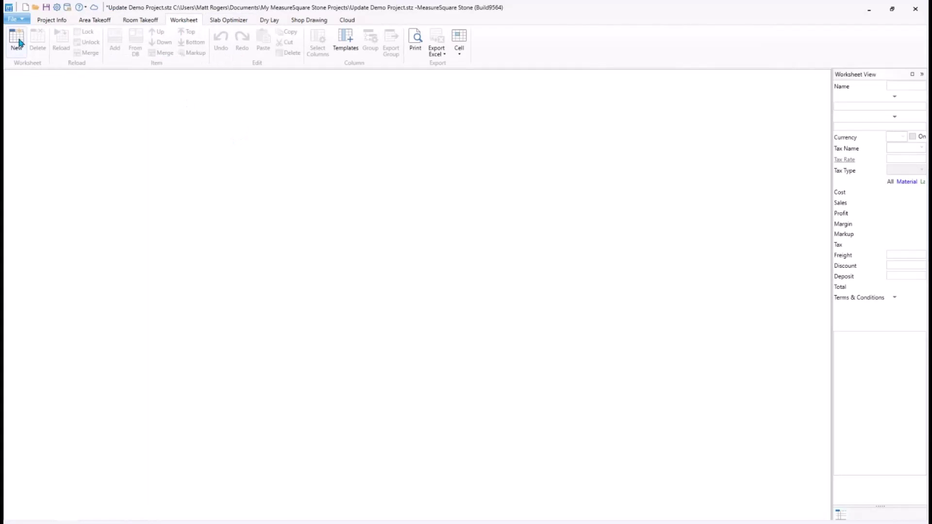
pyautogui.click(487, 250)
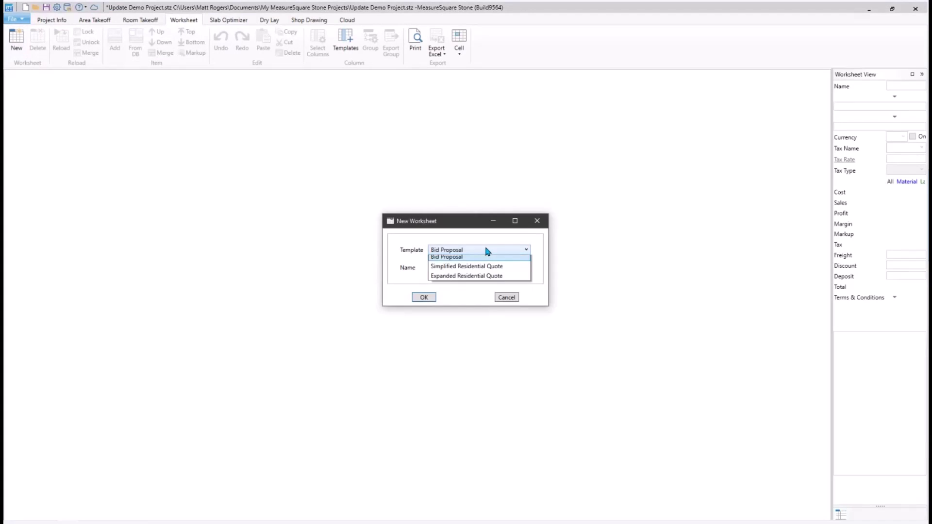
pyautogui.click(479, 277)
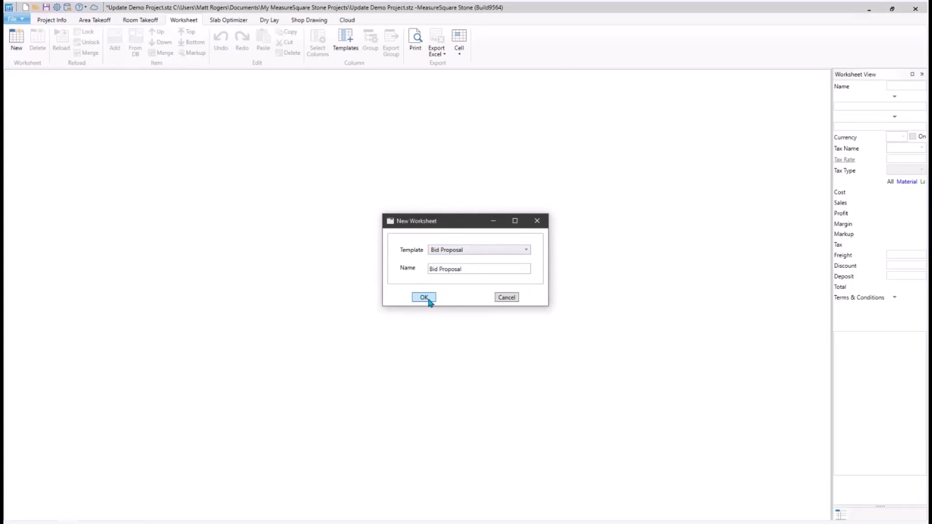
pyautogui.click(425, 298)
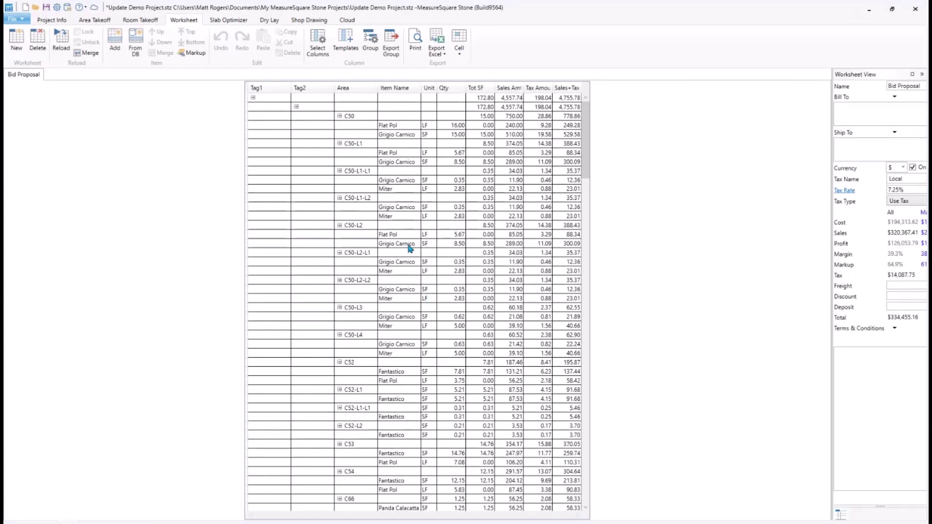
# Load the Bid Proposal worksheet into the Slab Optimizer without grouping and calculate the slab cuts.
pyautogui.click(229, 20)
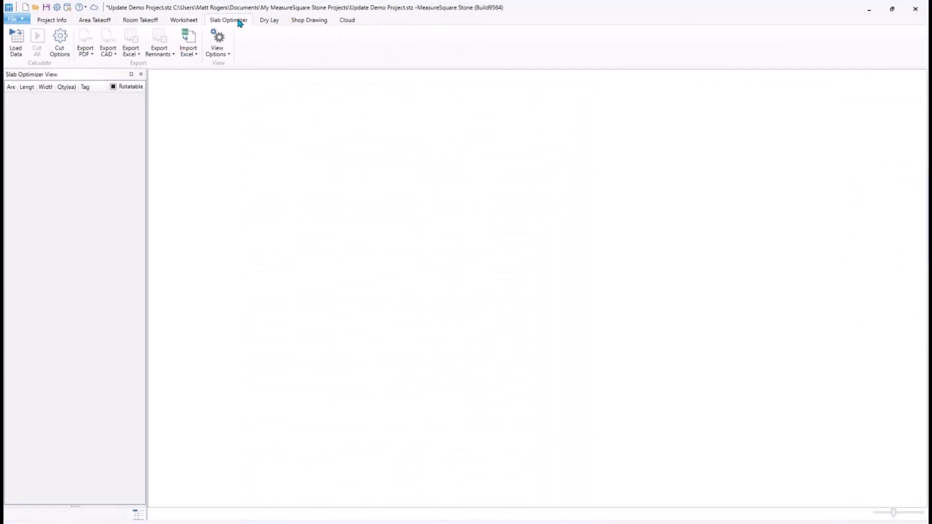
pyautogui.click(17, 45)
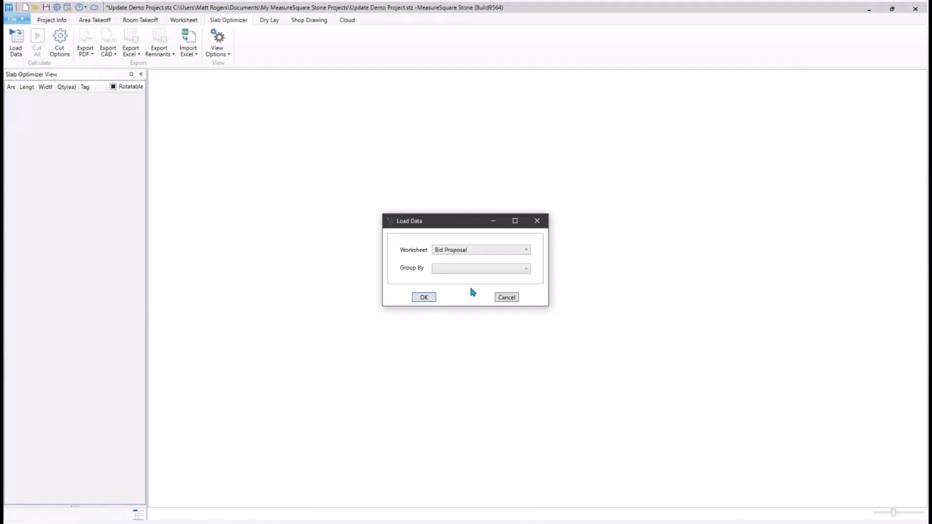
pyautogui.click(424, 298)
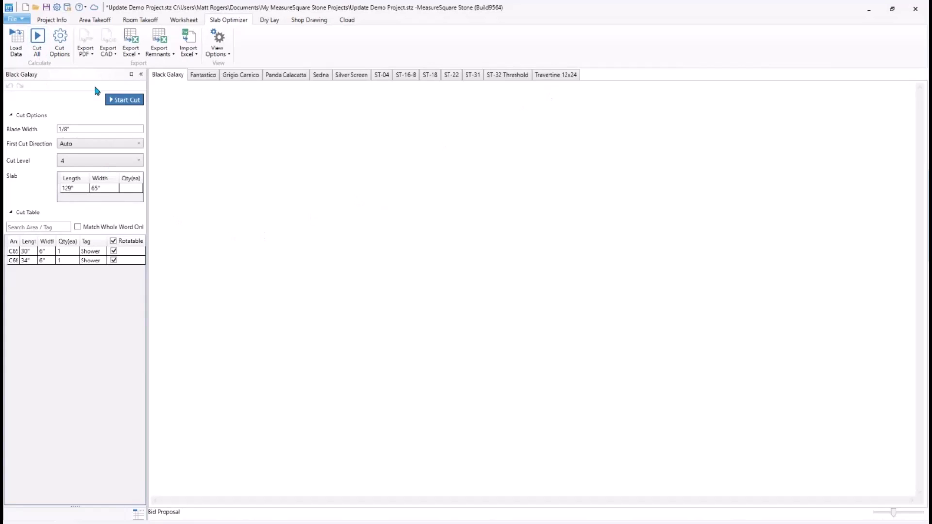
pyautogui.click(112, 102)
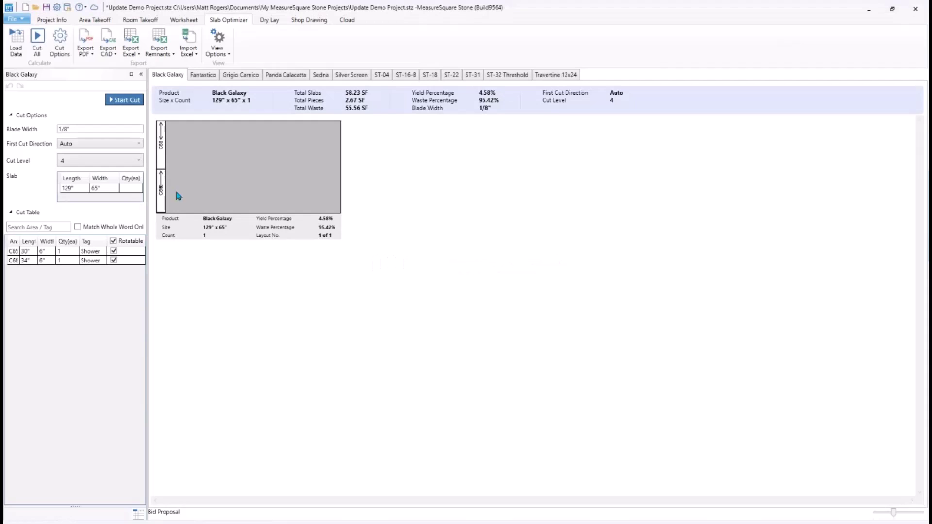
# Review the slab cut layouts for Fantastico, Grigio Carnico and Panda Calacatta, and return to Fantastico.
pyautogui.click(204, 75)
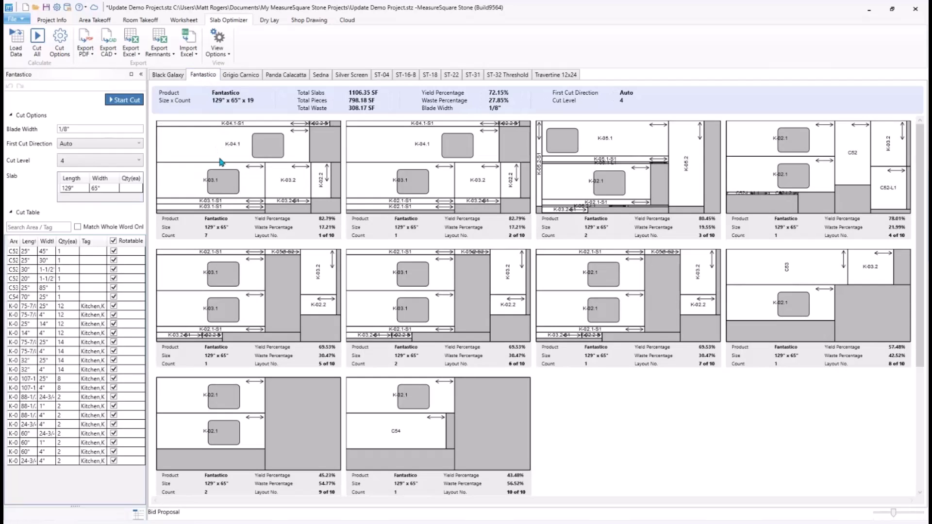
pyautogui.click(244, 76)
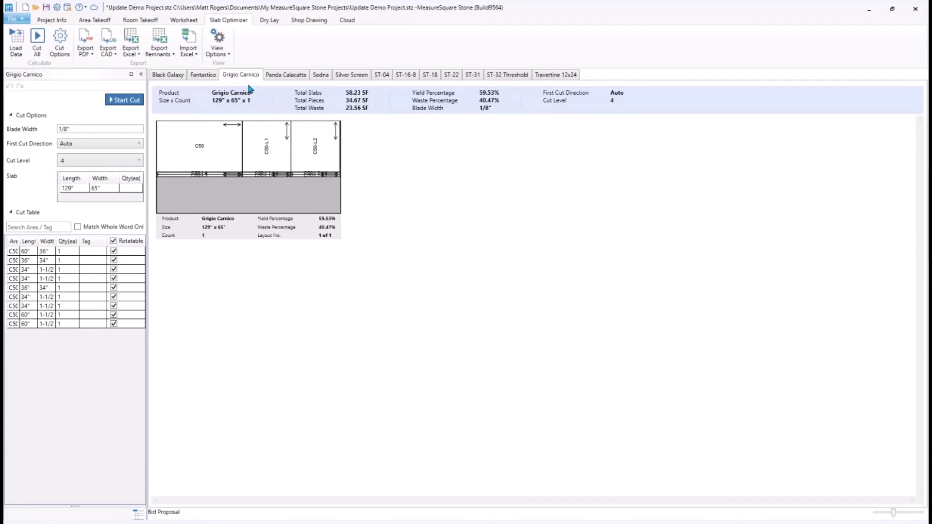
pyautogui.click(273, 77)
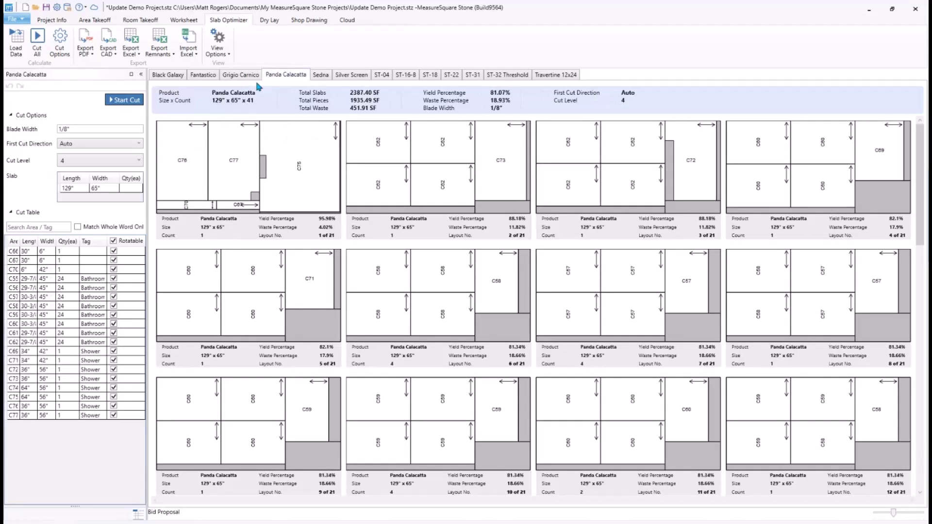
pyautogui.click(204, 75)
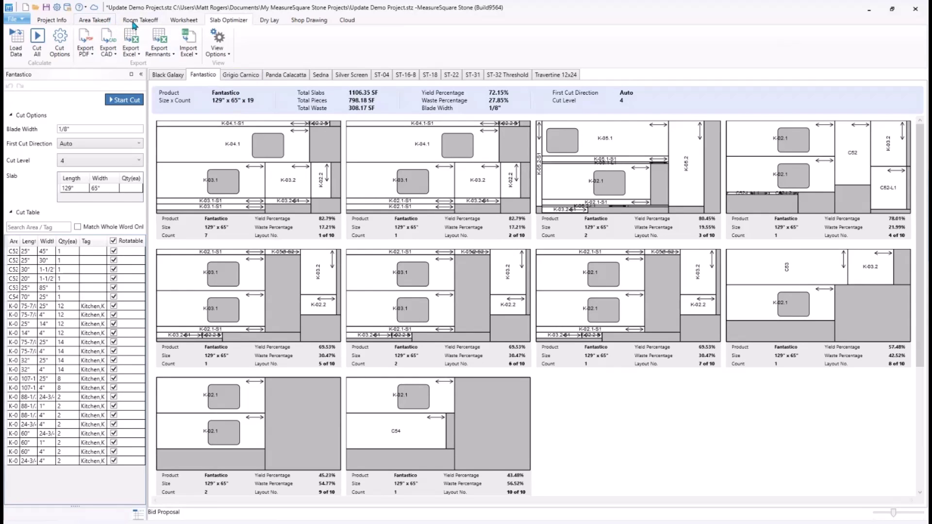
# Change the area takeoff's estimate scope from Project to Tab.
pyautogui.click(113, 22)
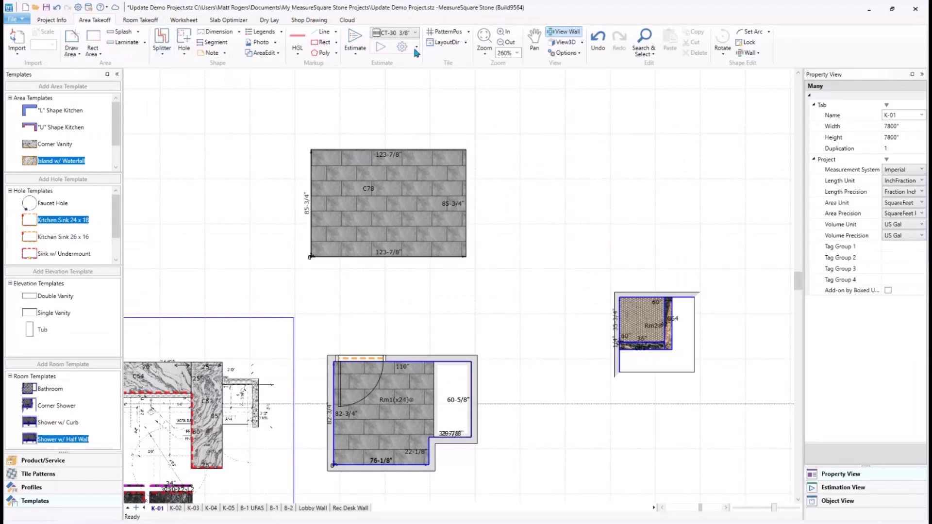
pyautogui.click(416, 46)
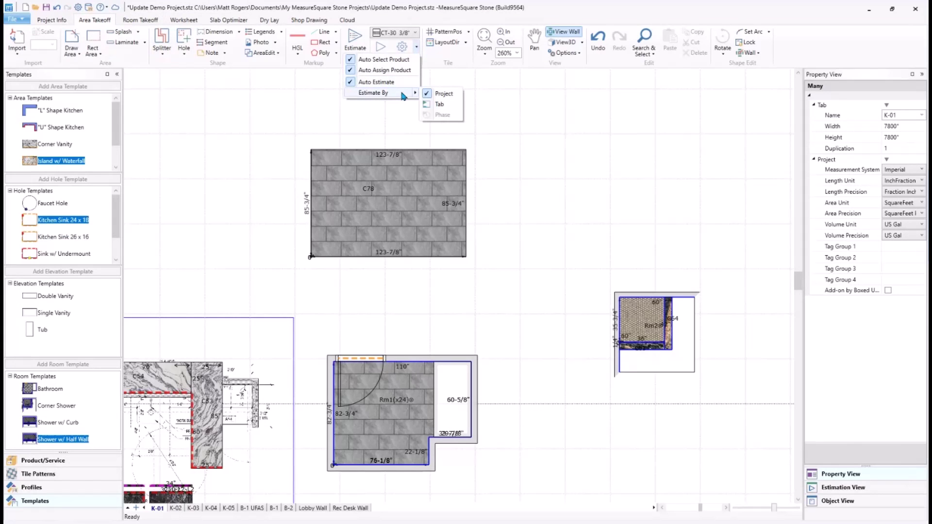
pyautogui.click(455, 109)
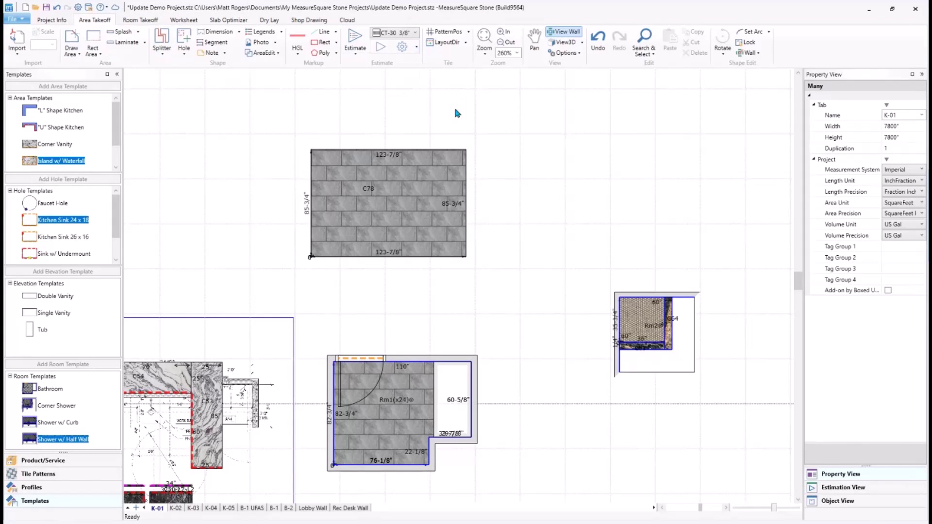
# Reload the Bid Proposal worksheet with the K-02, K-03, K-04 and K-05 plans excluded.
pyautogui.click(187, 20)
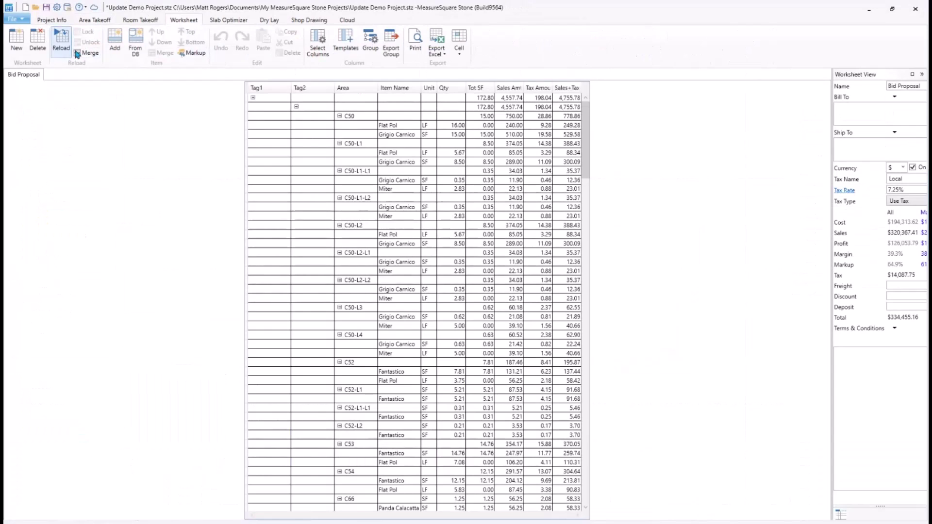
pyautogui.click(61, 40)
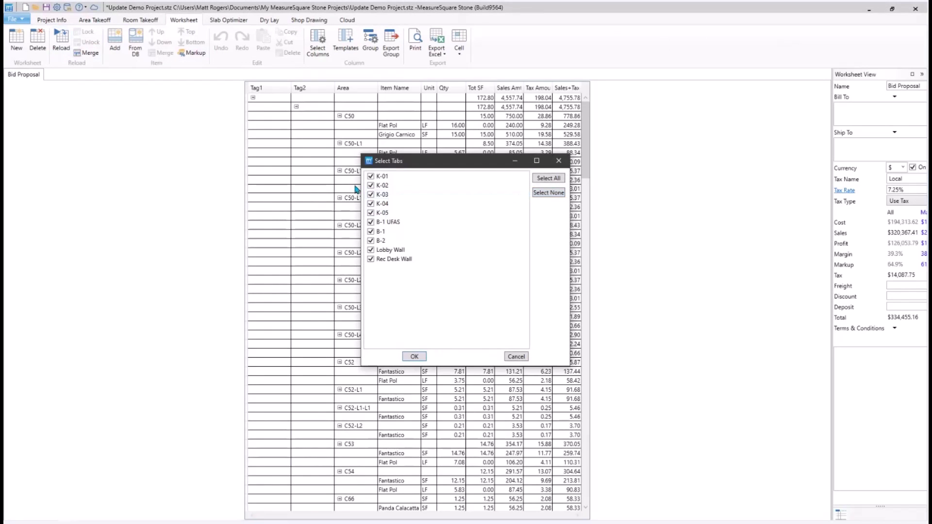
pyautogui.click(371, 186)
pyautogui.click(371, 194)
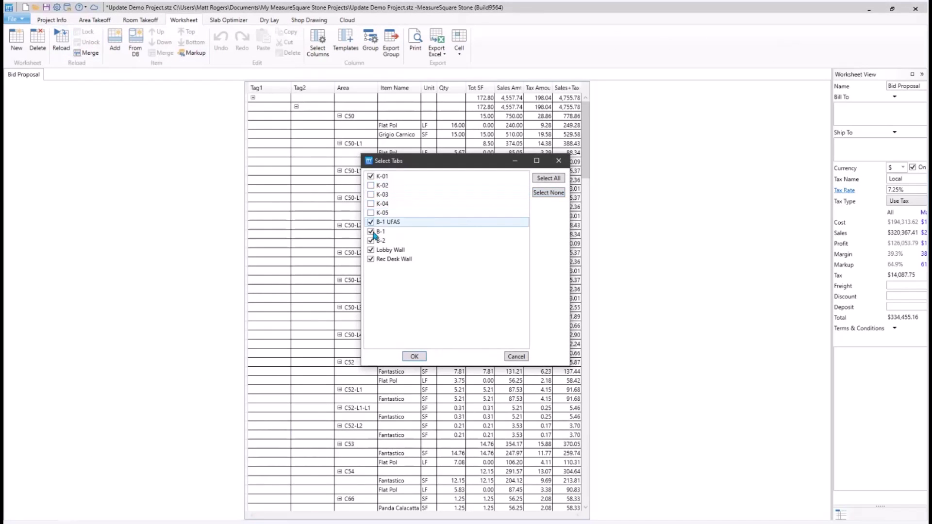
pyautogui.click(414, 357)
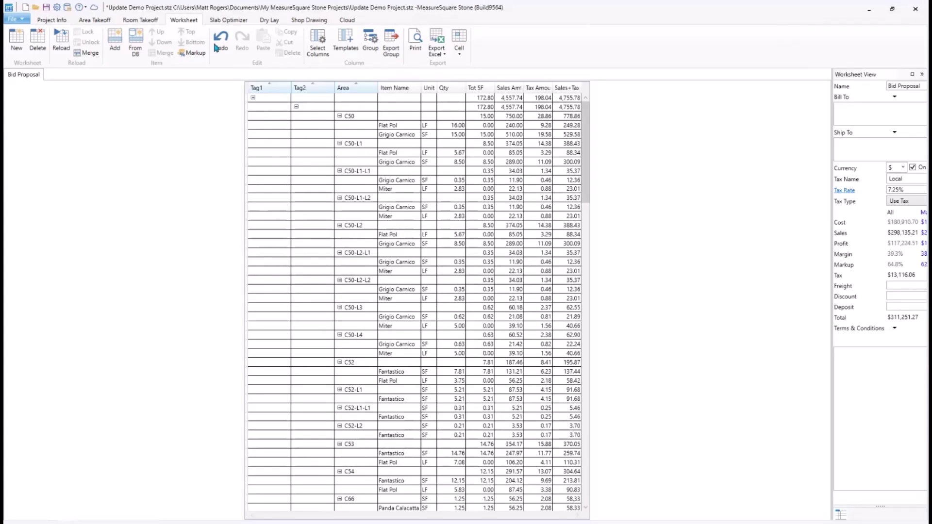
# Reload the Bid Proposal data into the Slab Optimizer, cut all products and display the Fantastico layout.
pyautogui.click(230, 21)
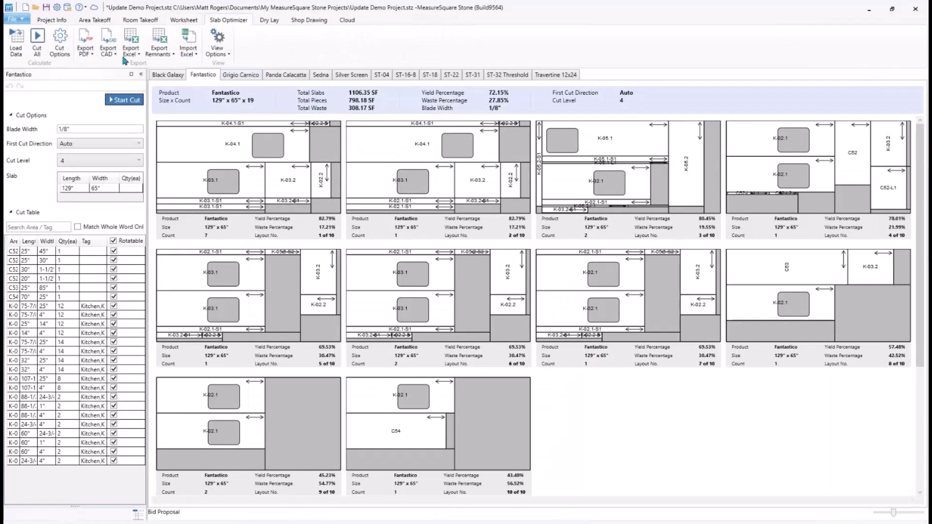
pyautogui.click(16, 44)
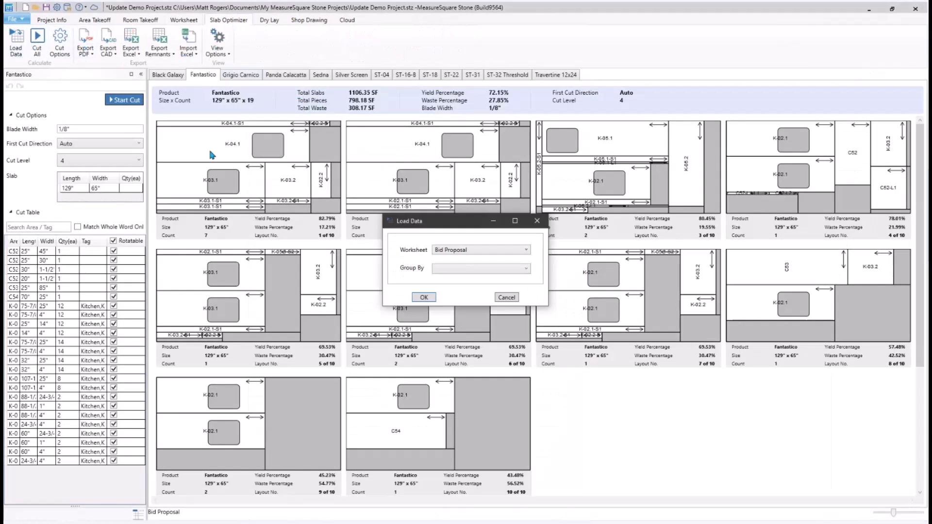
pyautogui.click(429, 298)
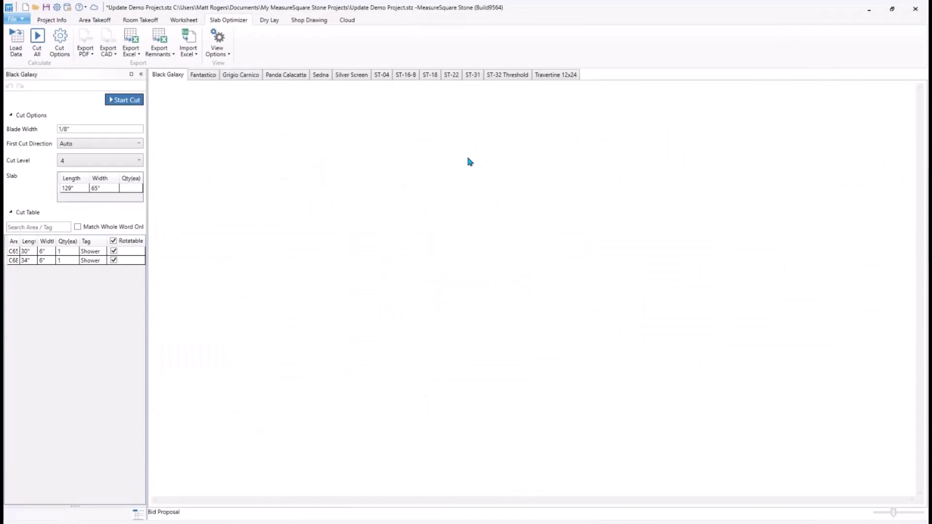
pyautogui.click(37, 42)
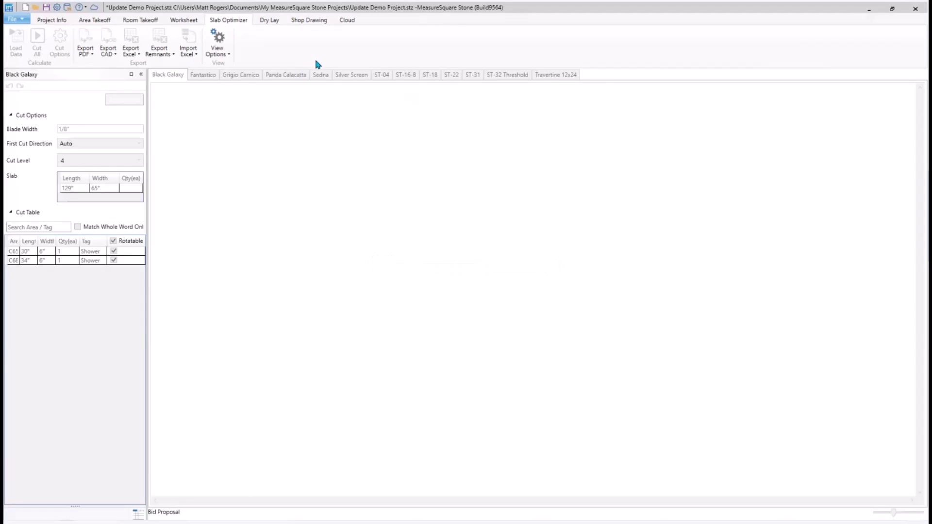
pyautogui.click(214, 76)
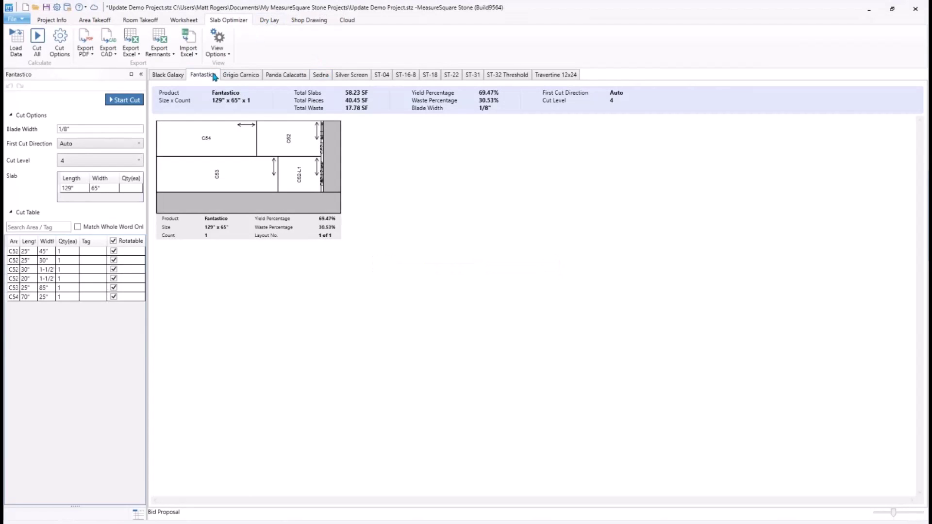
# Import the Slab Optimizer layouts into Dry Lay and display the Fantastico slab in a wider view.
pyautogui.click(269, 22)
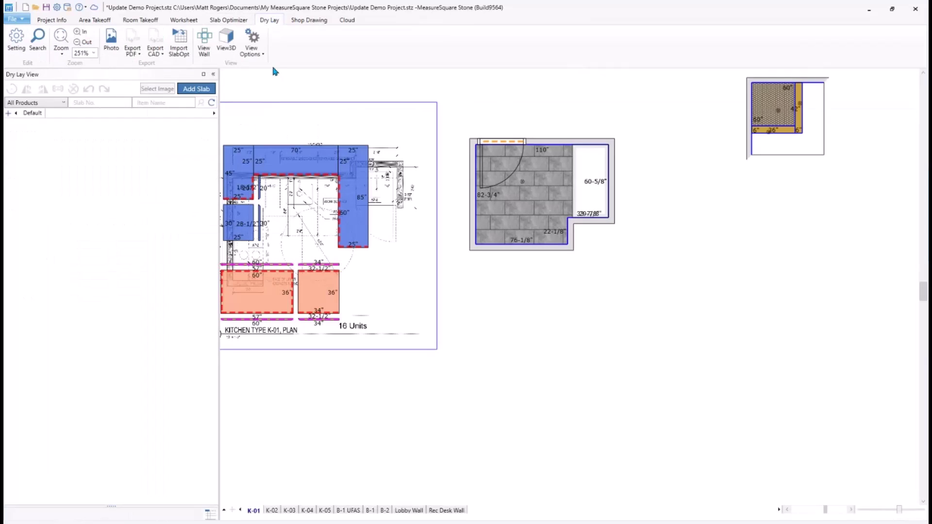
pyautogui.click(180, 49)
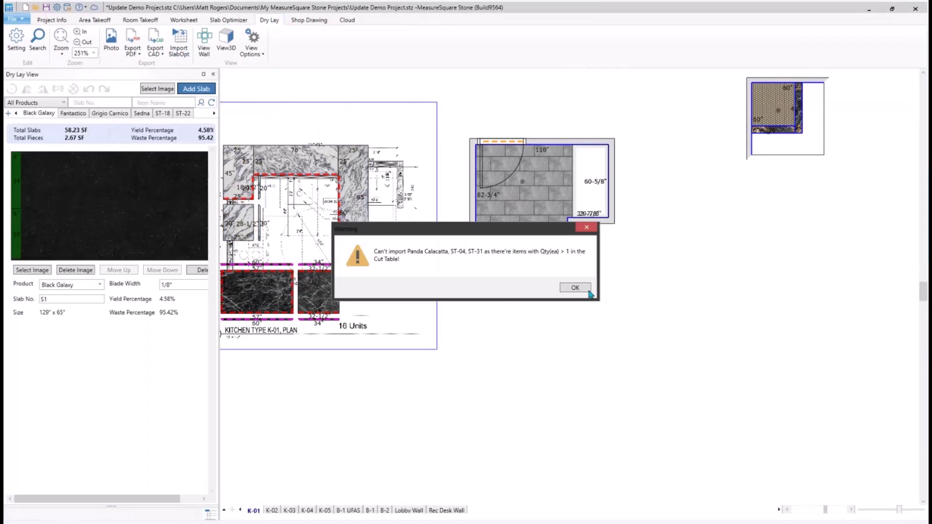
pyautogui.click(582, 288)
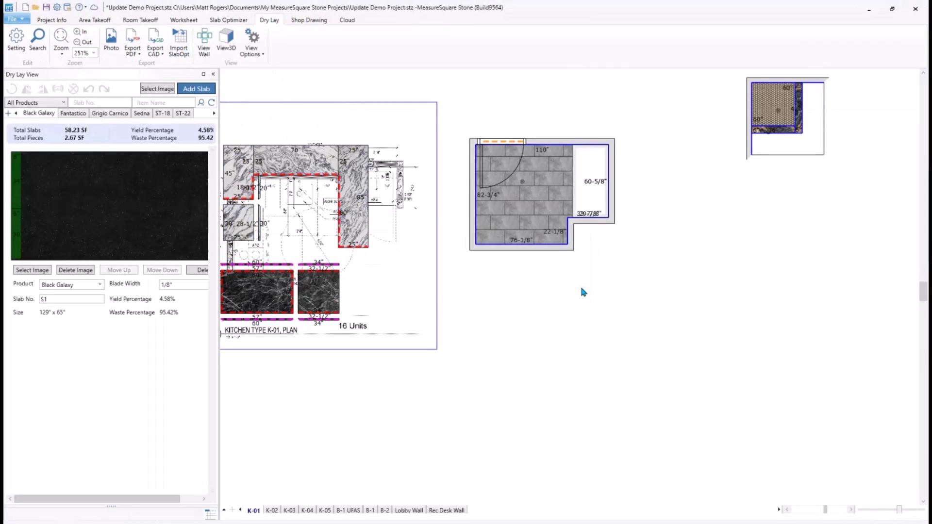
pyautogui.click(79, 115)
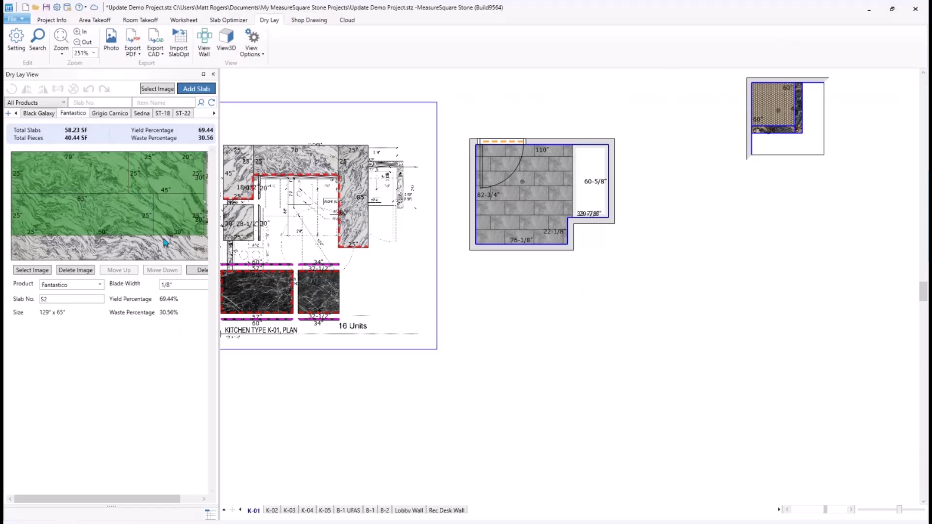
pyautogui.moveTo(218, 273); pyautogui.dragTo(288, 274)
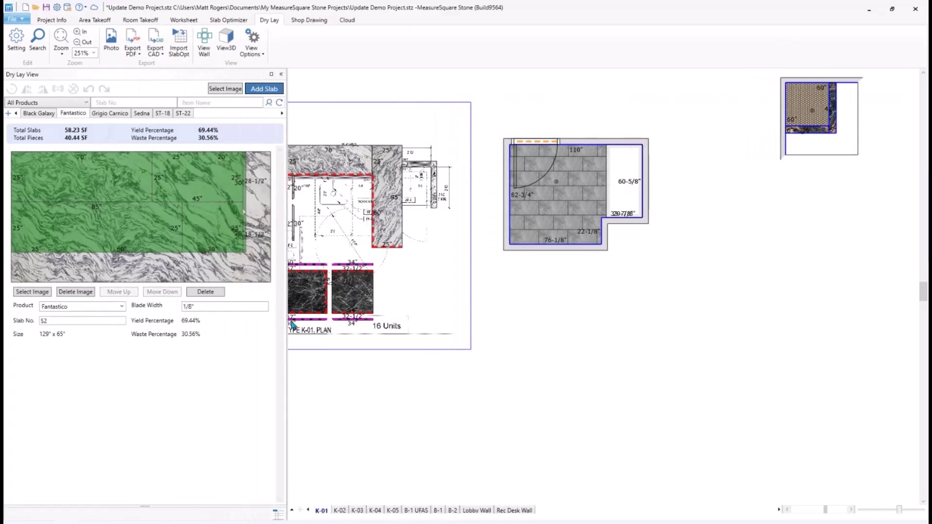
# Assign the Desert Brown 5/8" 18" x 18" stone tile to the standalone rectangular area above the bathroom on the K-01 plan.
pyautogui.moveTo(403, 333); pyautogui.dragTo(562, 352, button='middle')
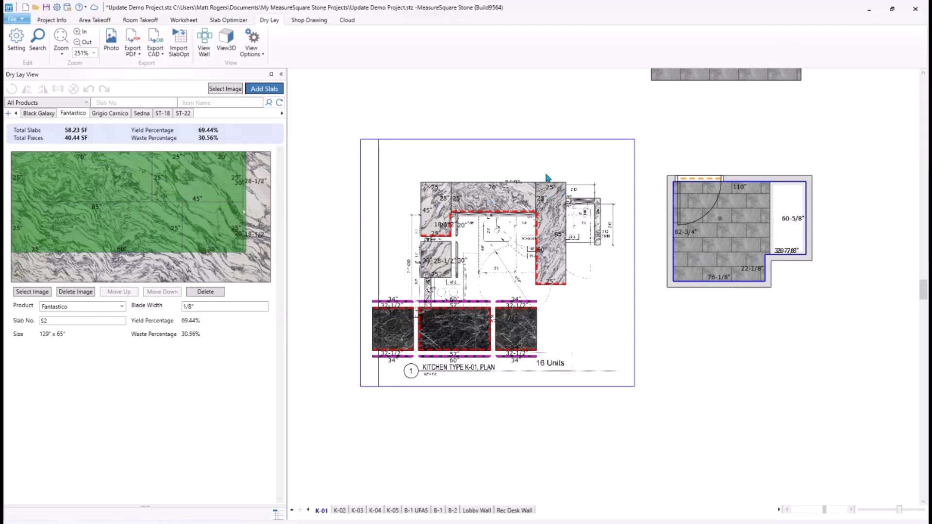
pyautogui.moveTo(555, 139); pyautogui.dragTo(509, 253, button='middle')
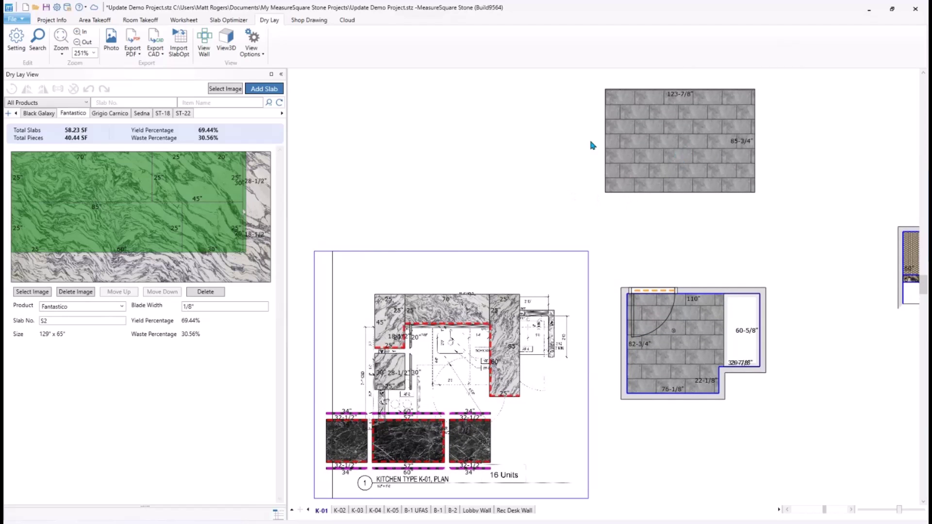
pyautogui.click(95, 20)
pyautogui.click(86, 460)
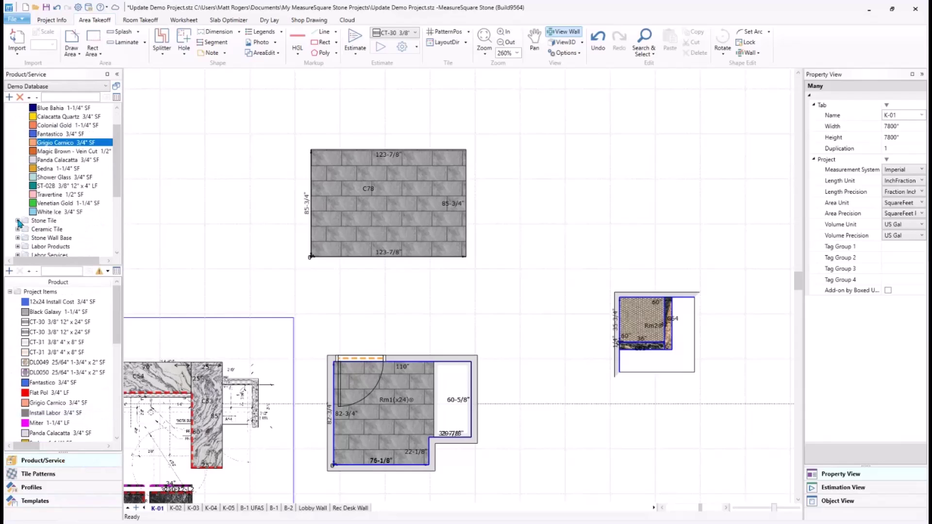
pyautogui.scroll(-1, 61, 199)
pyautogui.scroll(-1, 63, 194)
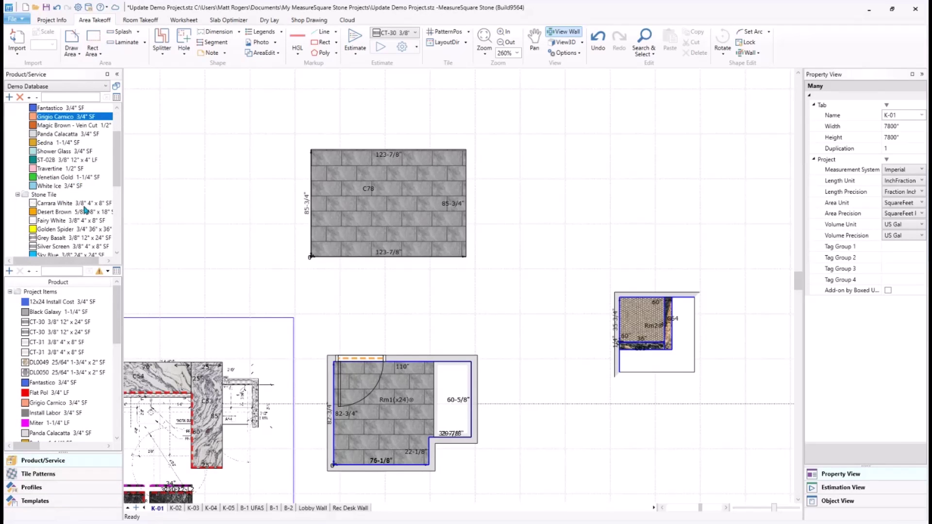
pyautogui.scroll(-1, 81, 220)
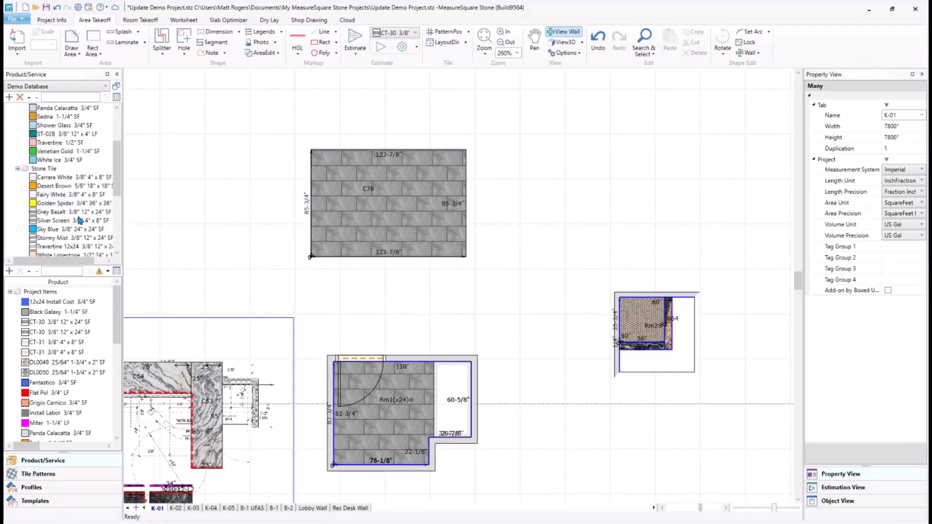
pyautogui.moveTo(85, 221)
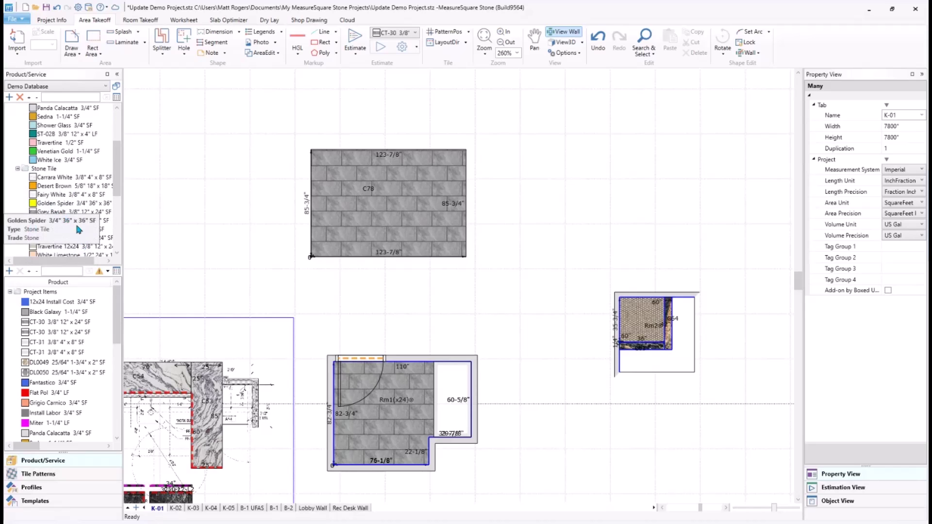
pyautogui.moveTo(59, 199)
pyautogui.moveTo(54, 186); pyautogui.dragTo(339, 201)
pyautogui.rightClick(402, 291)
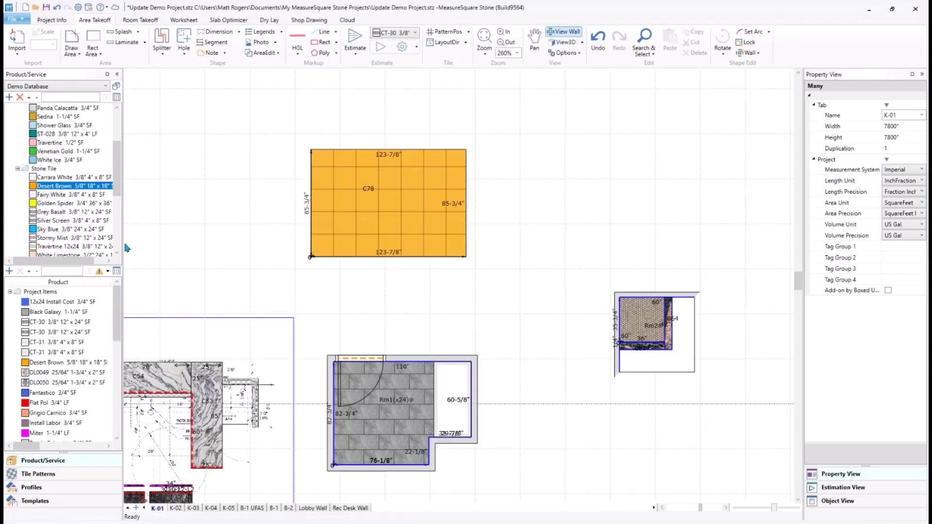
pyautogui.moveTo(395, 226)
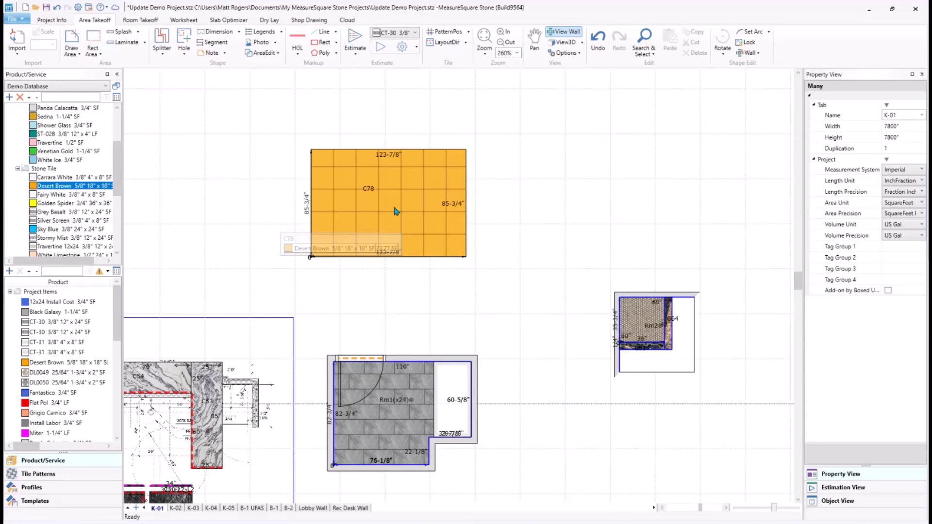
# Create a new Dry Lay slab tab named Stone Tile Slab.
pyautogui.click(270, 20)
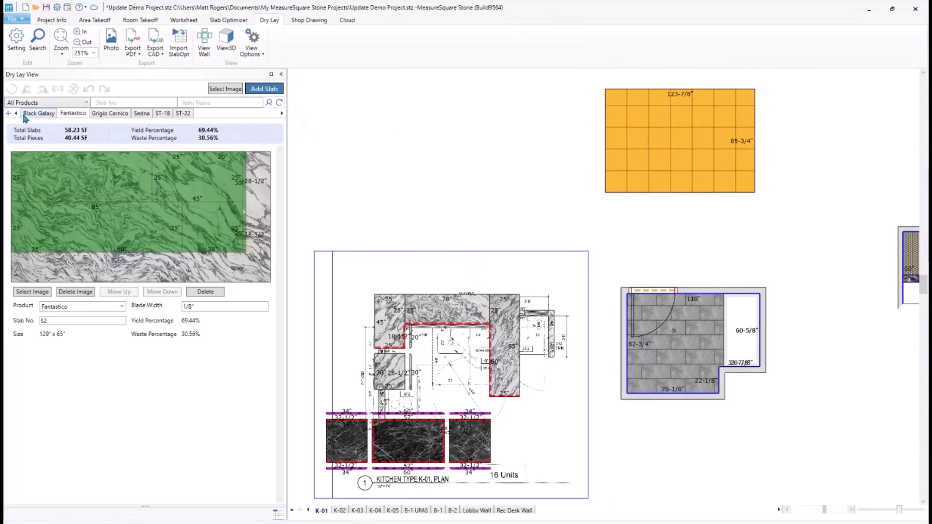
pyautogui.click(8, 113)
pyautogui.write('Stone Tile Slab')
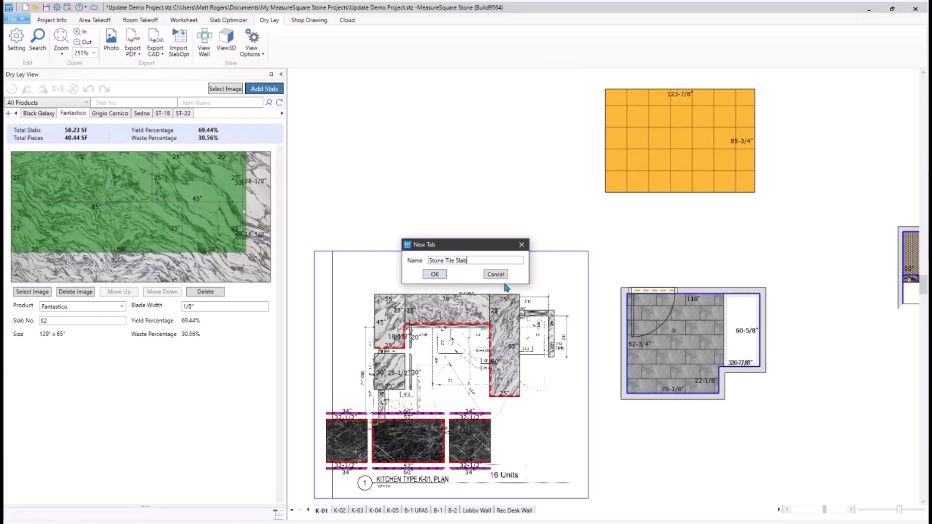
pyautogui.click(434, 274)
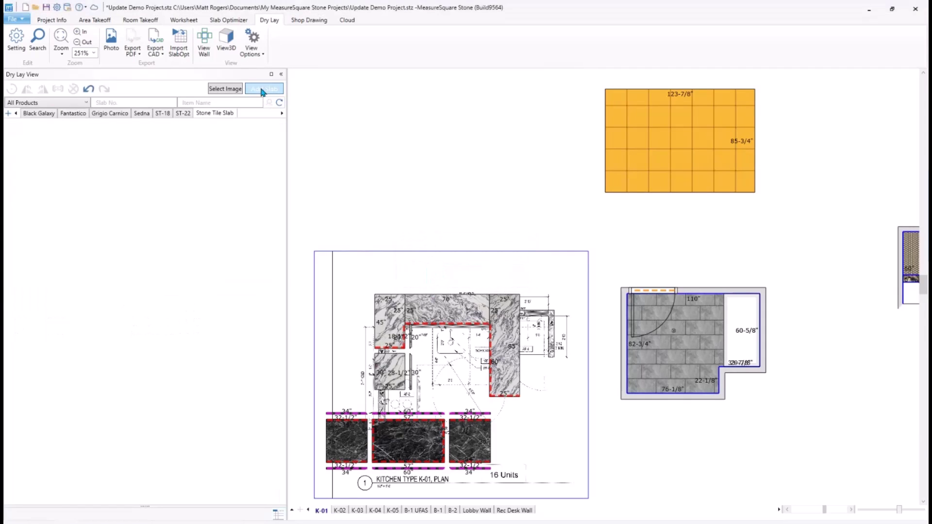
# Add three 129" x 65" slabs to the Stone Tile Slab layout.
pyautogui.click(261, 88)
pyautogui.moveTo(451, 282); pyautogui.dragTo(402, 287)
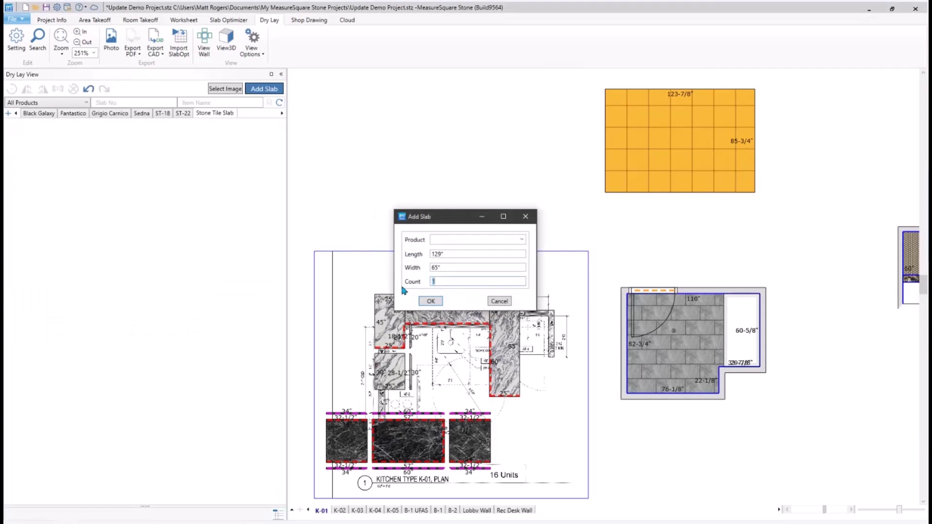
pyautogui.write('3')
pyautogui.click(431, 301)
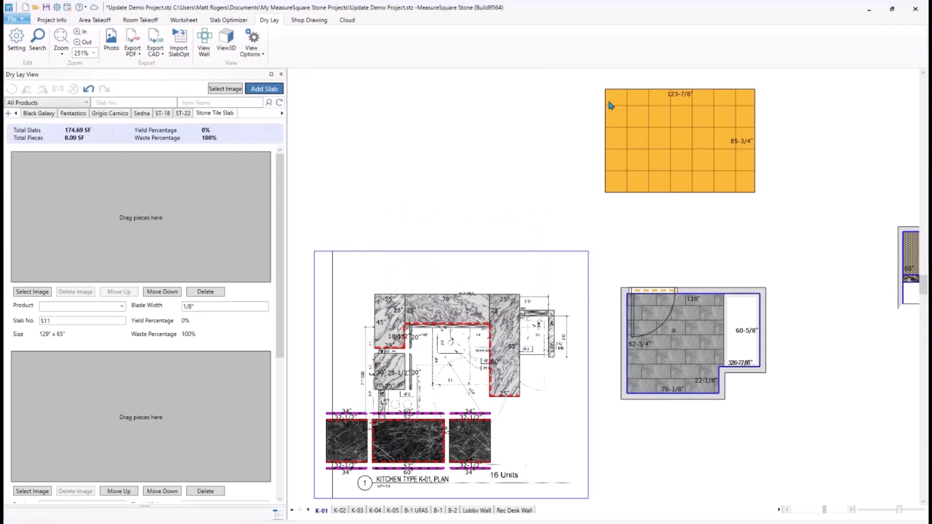
# Try to place the entire Desert Brown area on the first slab as one piece, and remove it.
pyautogui.moveTo(601, 101); pyautogui.dragTo(671, 194)
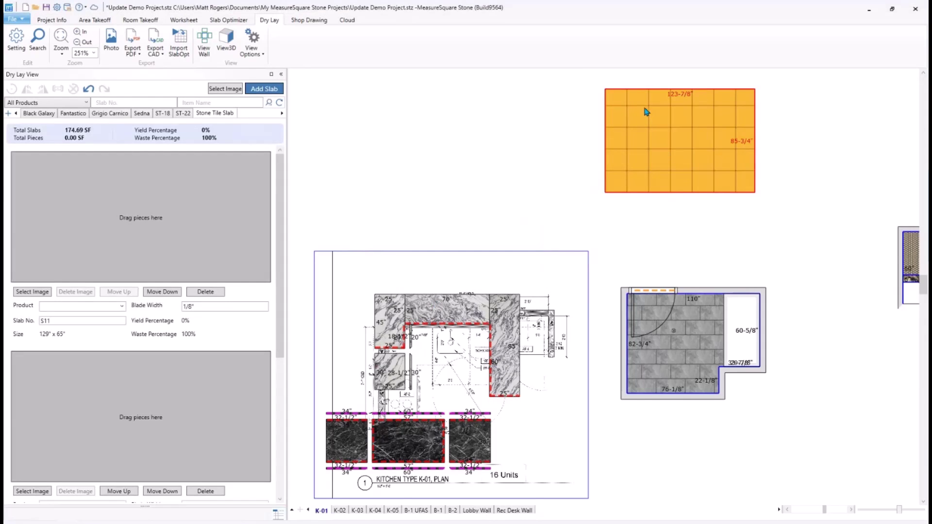
pyautogui.moveTo(644, 112); pyautogui.dragTo(52, 178)
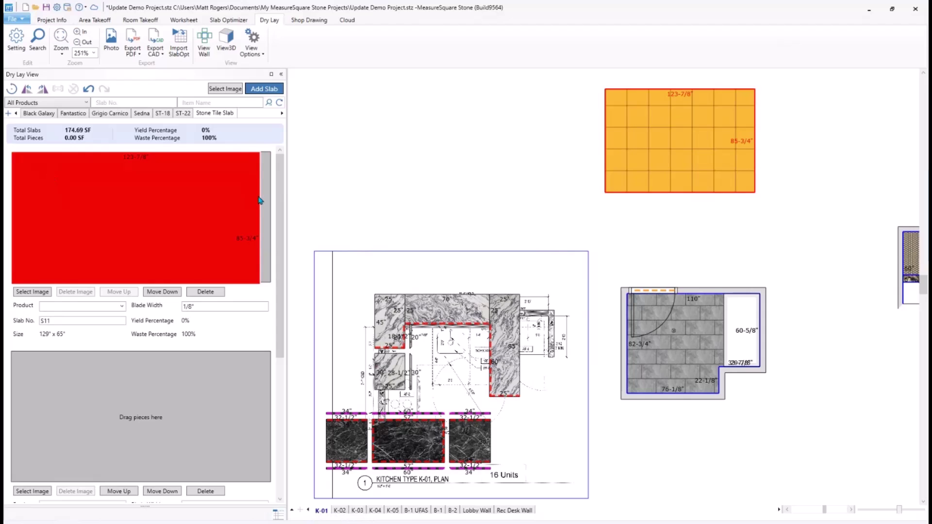
pyautogui.press('Delete')
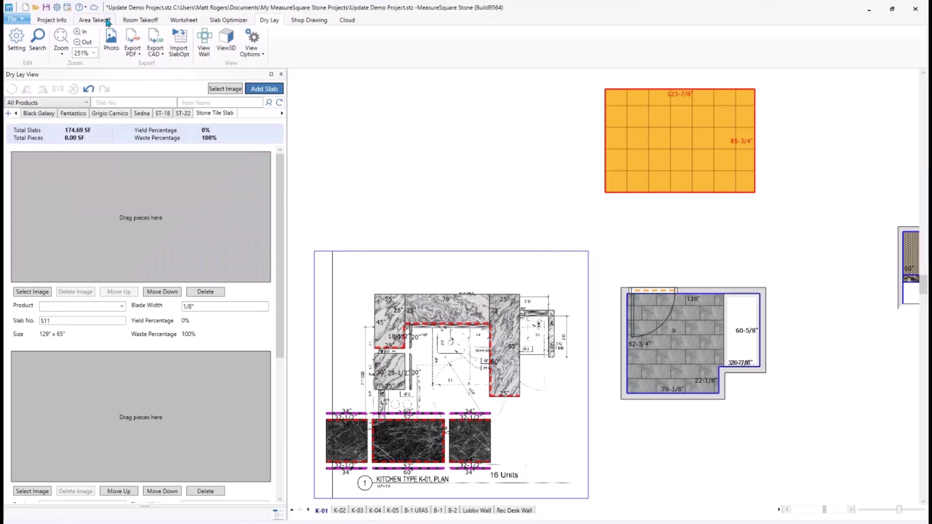
# Split the Desert Brown area into individual tiles with the Even Splitter at 18" spacing in both directions.
pyautogui.click(100, 20)
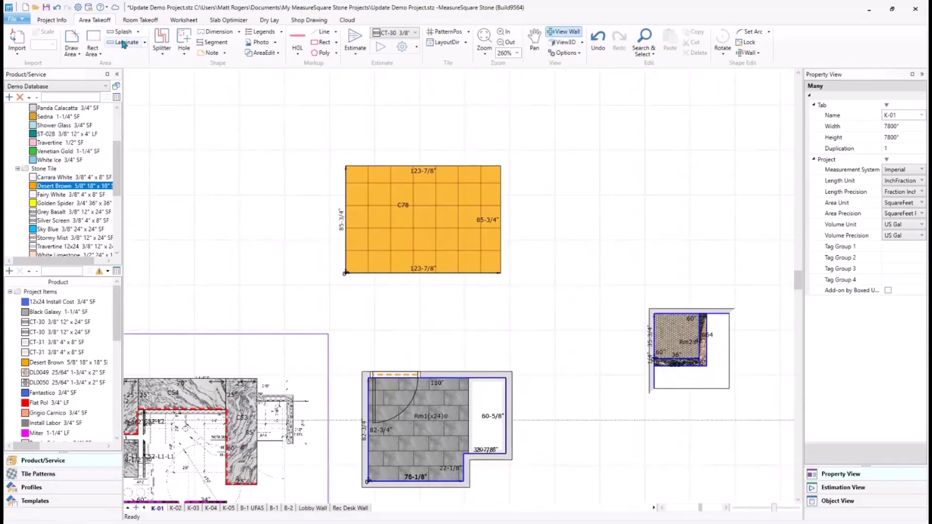
pyautogui.click(162, 48)
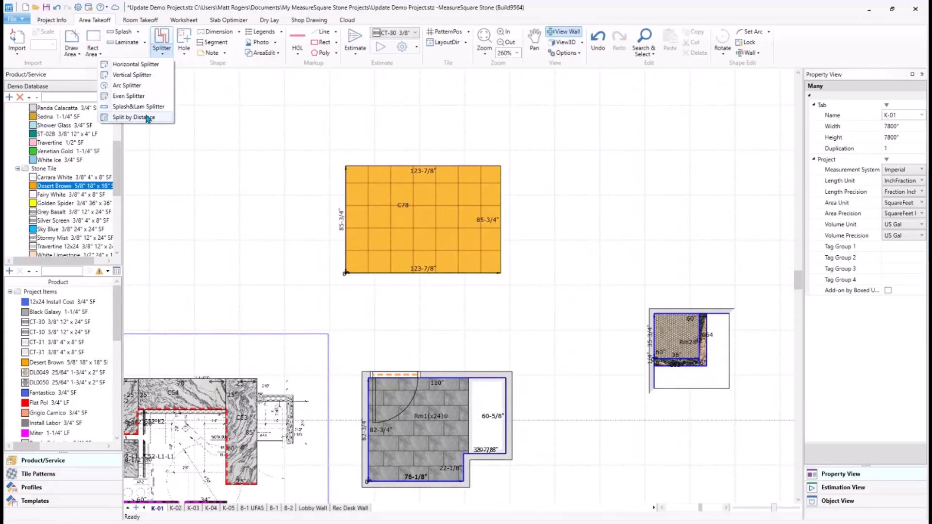
pyautogui.click(143, 96)
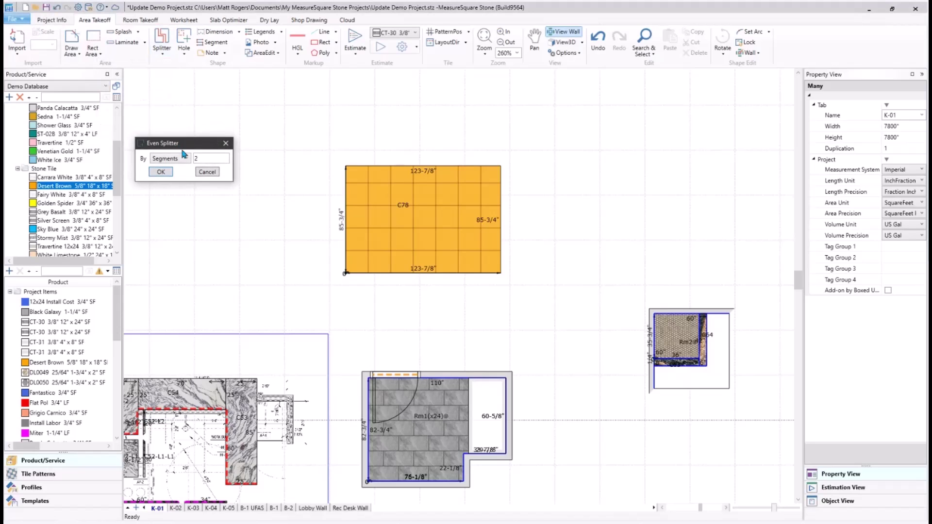
pyautogui.click(186, 159)
pyautogui.click(185, 176)
pyautogui.write('18')
pyautogui.click(163, 173)
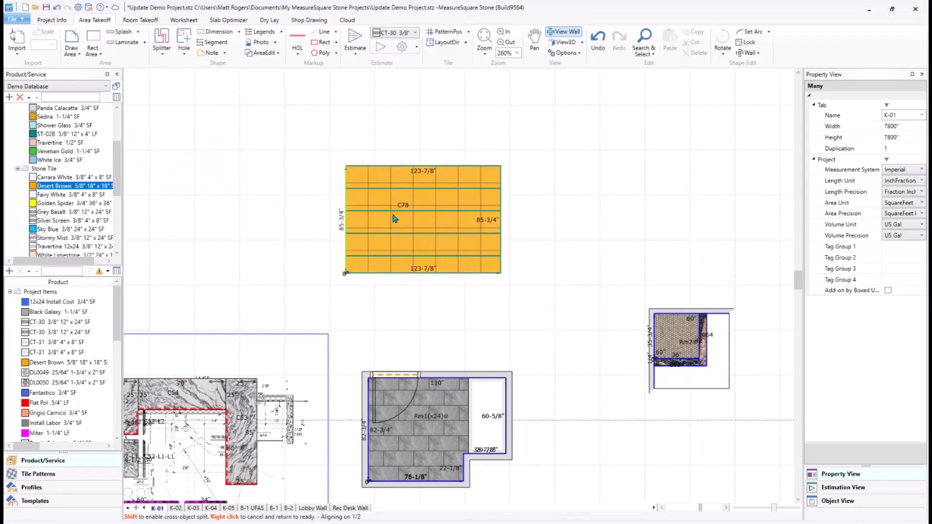
pyautogui.click(394, 218)
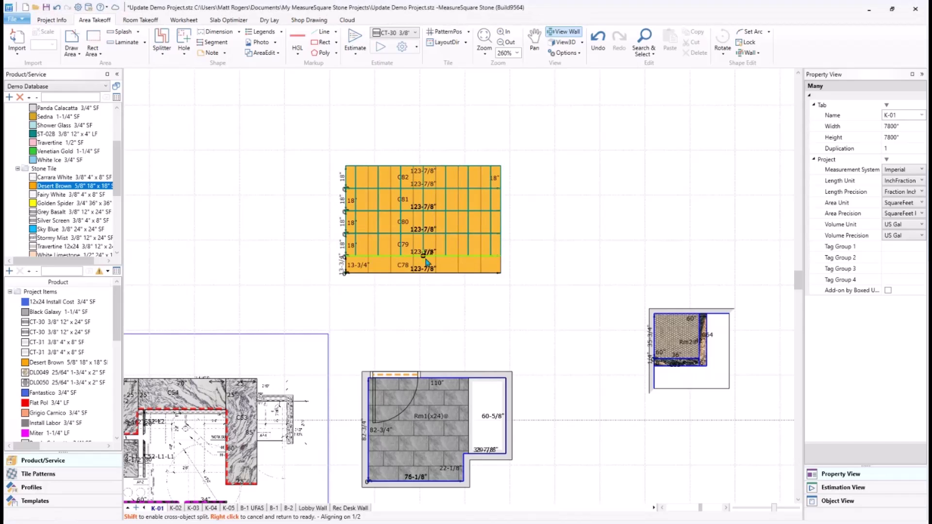
pyautogui.click(430, 283)
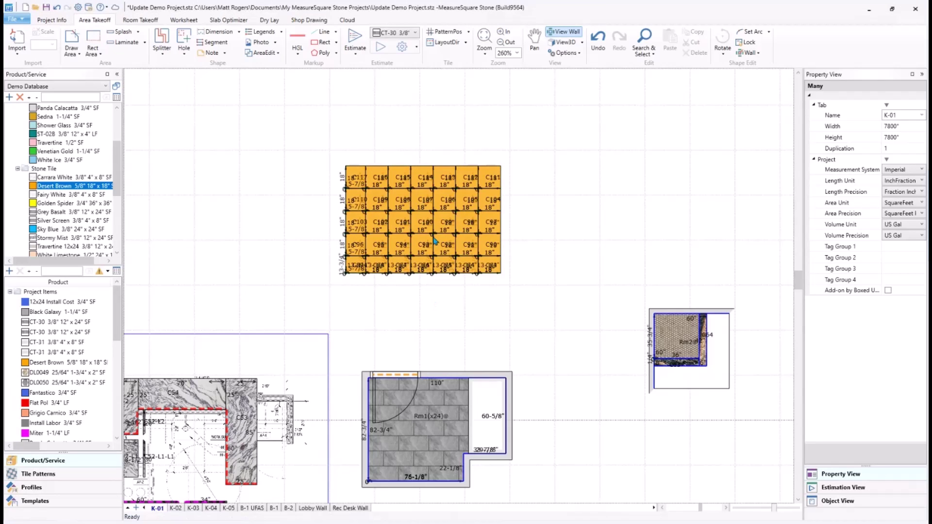
# Place the first four columns of split Desert Brown tiles on the first slab, rotated 90 degrees and fitted against its upper edge.
pyautogui.click(270, 21)
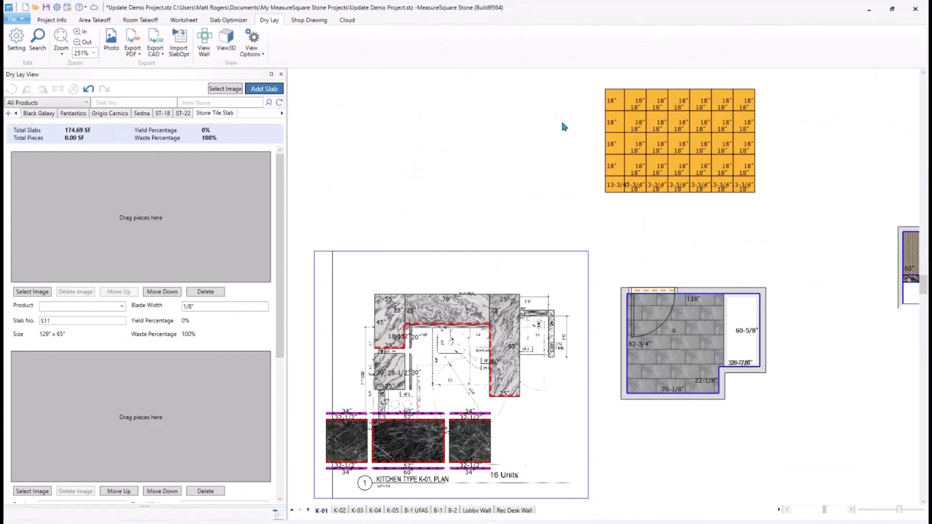
pyautogui.moveTo(574, 91); pyautogui.dragTo(685, 196)
pyautogui.moveTo(617, 101); pyautogui.dragTo(38, 157)
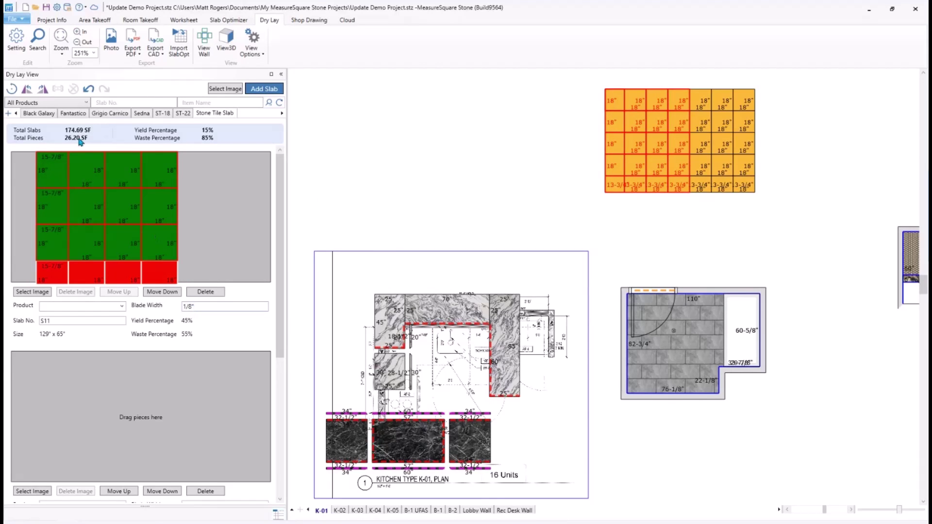
pyautogui.click(42, 89)
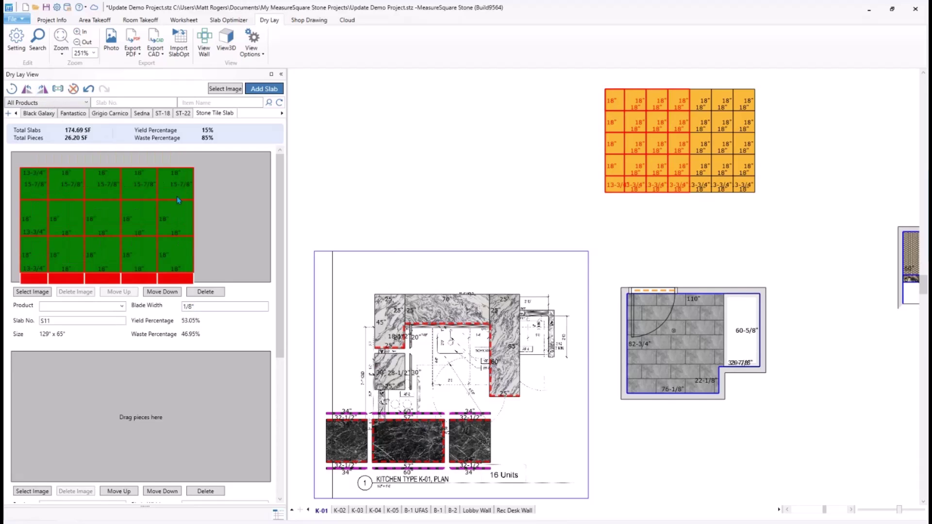
pyautogui.moveTo(191, 178); pyautogui.dragTo(252, 165)
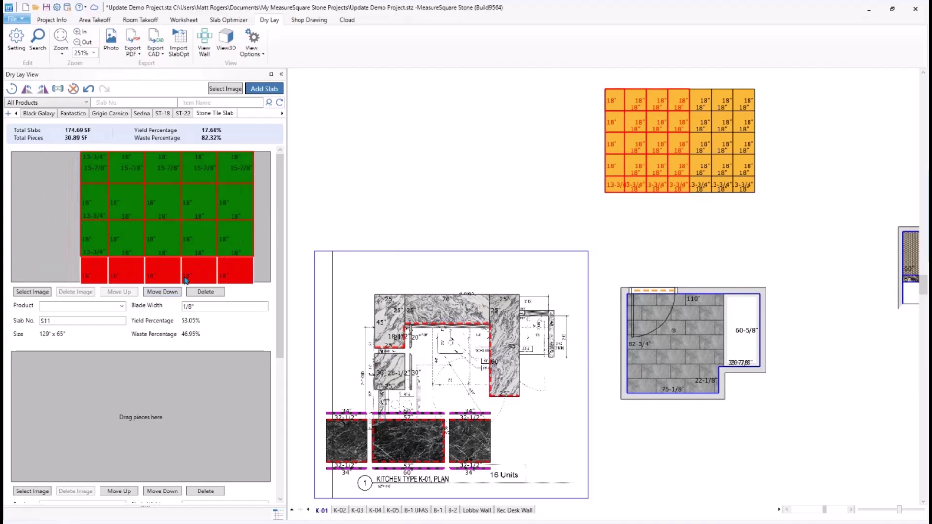
# Move the row of tiles overhanging the first slab onto the second slab, aligned with its upper right corner.
pyautogui.click(258, 263)
pyautogui.moveTo(261, 277); pyautogui.dragTo(87, 275)
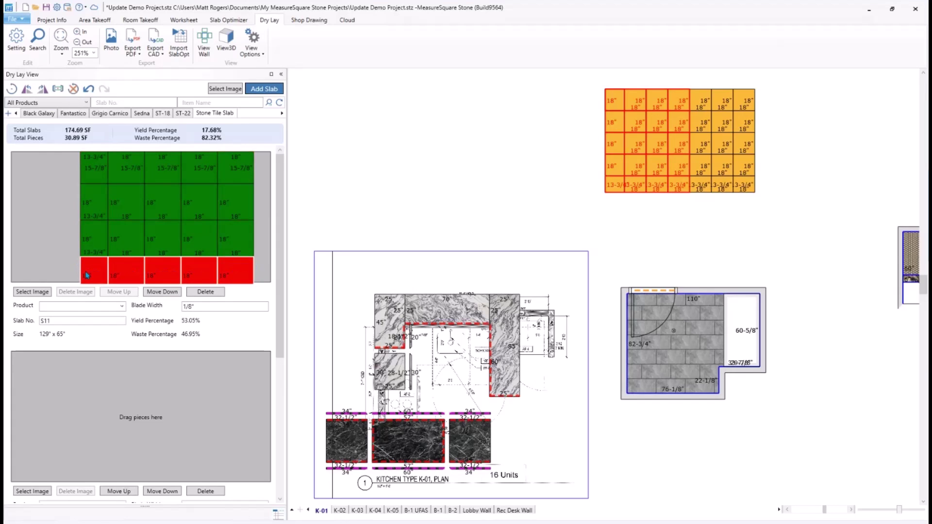
pyautogui.moveTo(249, 268); pyautogui.dragTo(192, 305)
pyautogui.moveTo(90, 237); pyautogui.dragTo(98, 328)
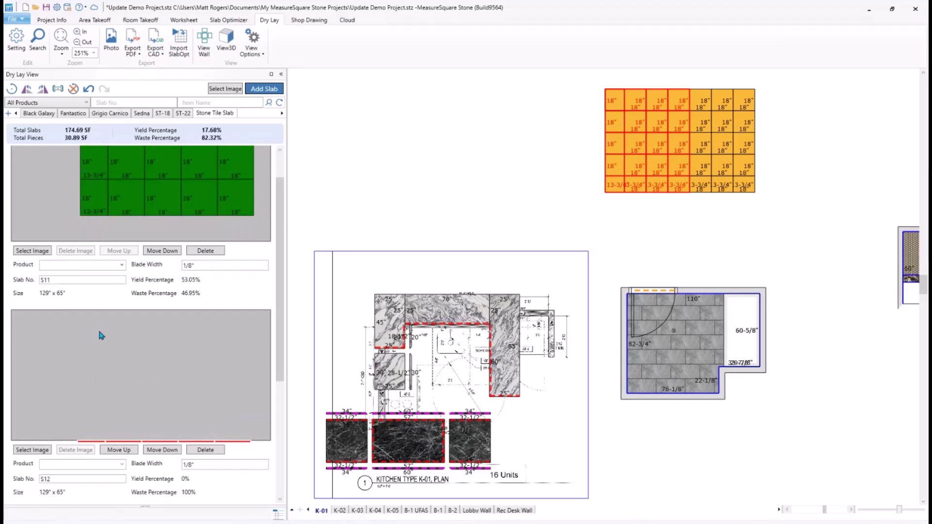
pyautogui.moveTo(94, 439); pyautogui.dragTo(98, 332)
pyautogui.moveTo(225, 334); pyautogui.dragTo(249, 331)
# Place the remaining three tile columns on the second slab, rotated 90 degrees, and fit the overhanging tiles into its free left side.
pyautogui.moveTo(759, 200); pyautogui.dragTo(132, 384)
pyautogui.click(43, 90)
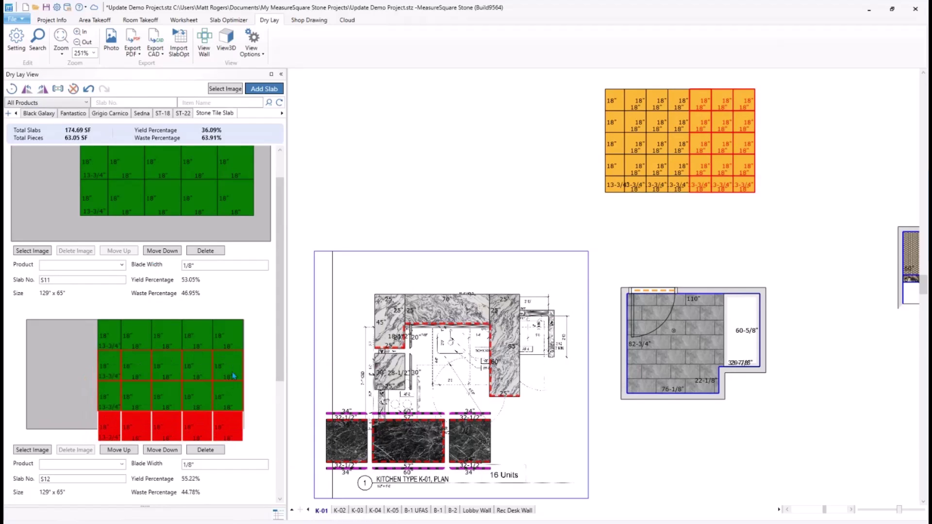
pyautogui.moveTo(253, 438); pyautogui.dragTo(187, 432)
pyautogui.moveTo(204, 428); pyautogui.dragTo(39, 348)
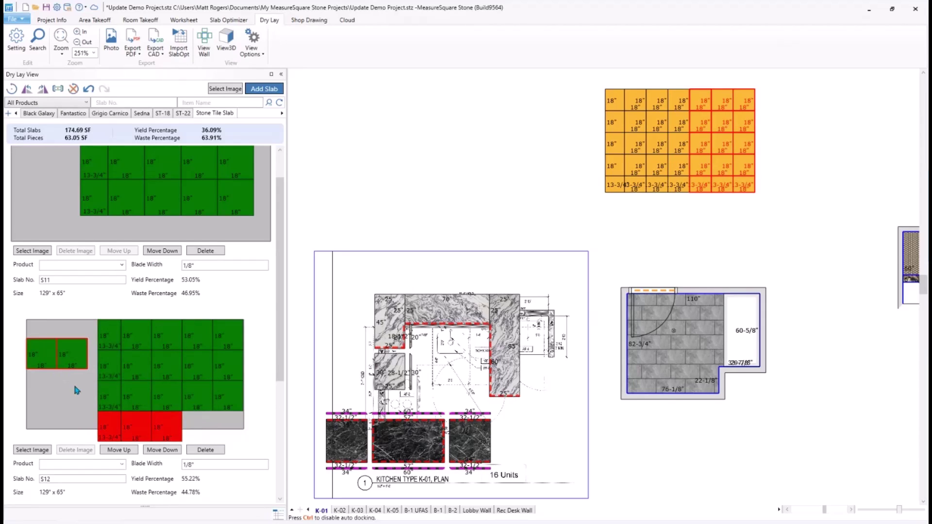
pyautogui.moveTo(208, 429); pyautogui.dragTo(38, 386)
pyautogui.moveTo(93, 379); pyautogui.dragTo(33, 325)
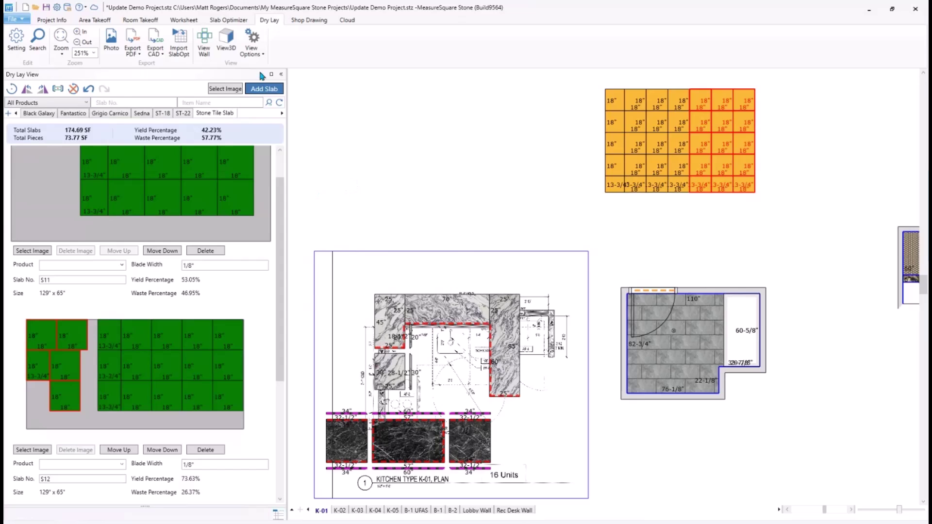
# Display the Excel import options of the Slab Optimizer.
pyautogui.click(241, 22)
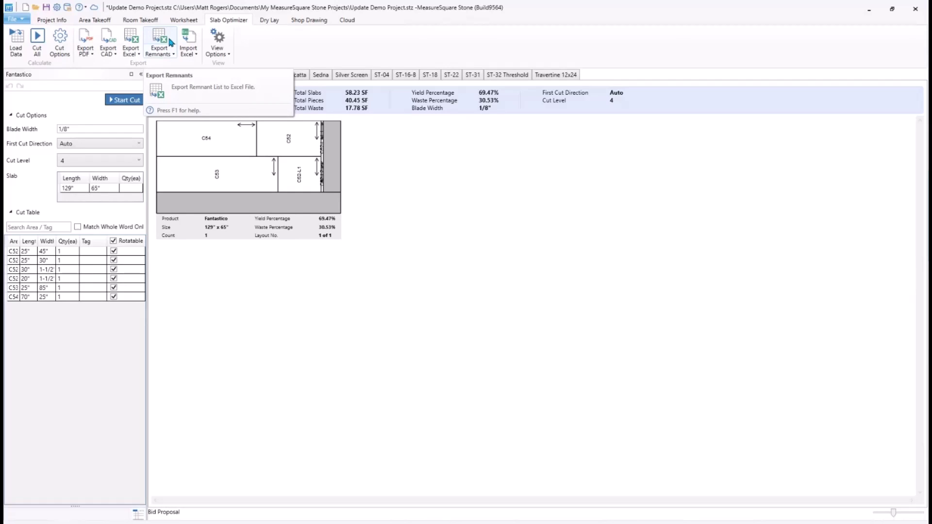
pyautogui.click(192, 54)
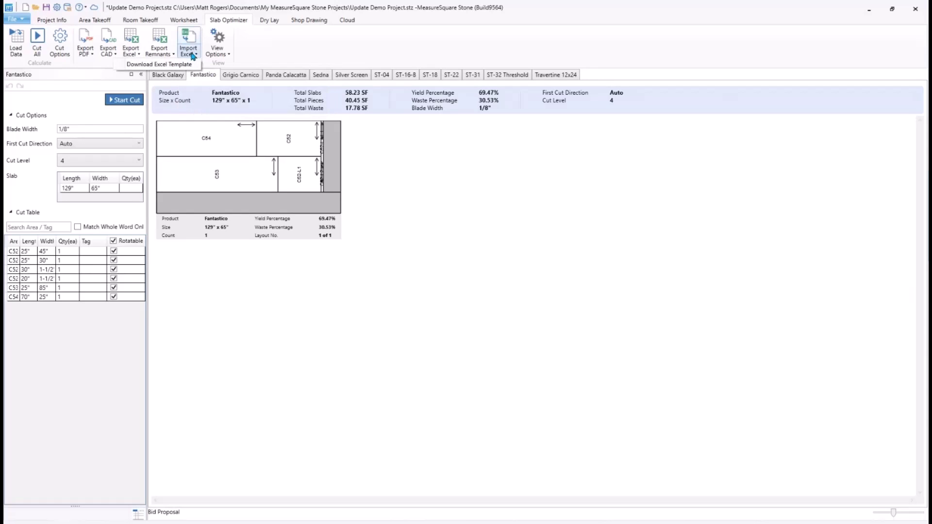
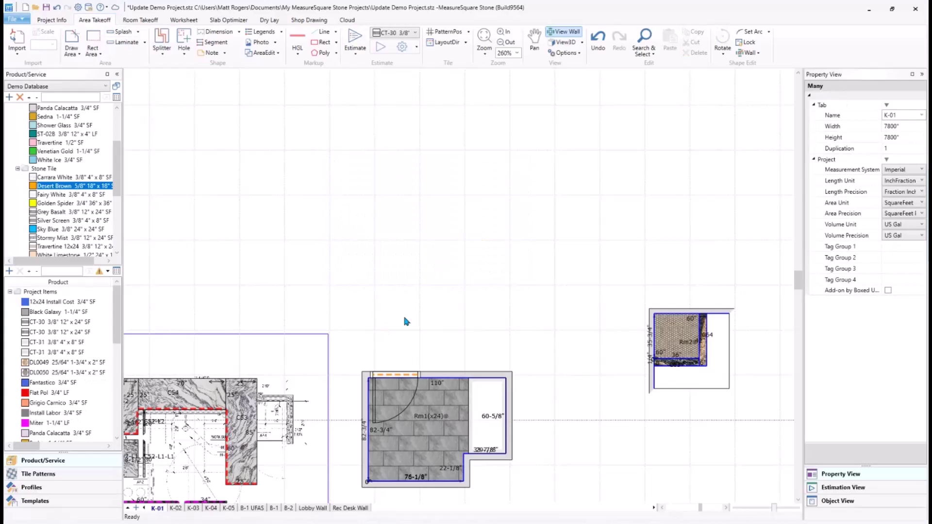
# Delete the rooms Rm1 and Rm2 from the K-01 page, together with their wall elevations.
pyautogui.moveTo(551, 359); pyautogui.dragTo(432, 457)
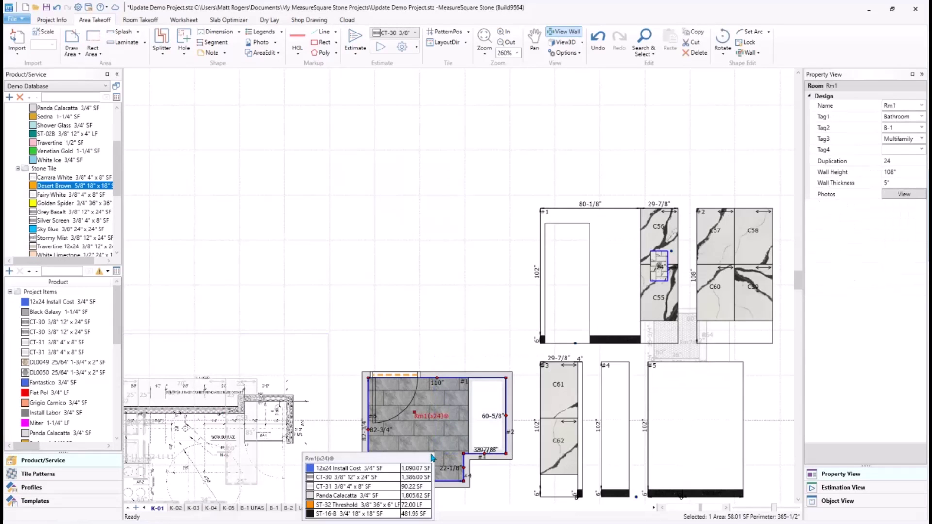
pyautogui.press('Delete')
pyautogui.moveTo(695, 295); pyautogui.dragTo(638, 405)
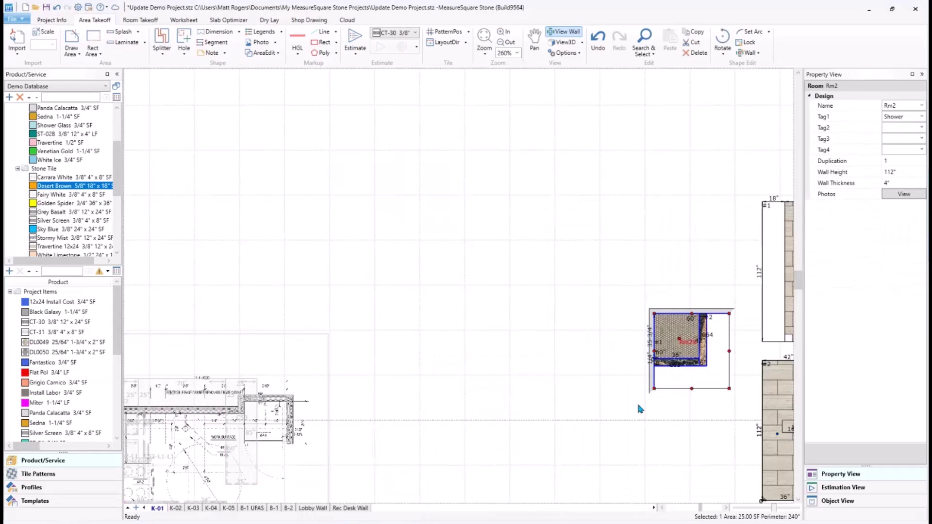
pyautogui.press('Delete')
pyautogui.scroll(-2, 428, 282)
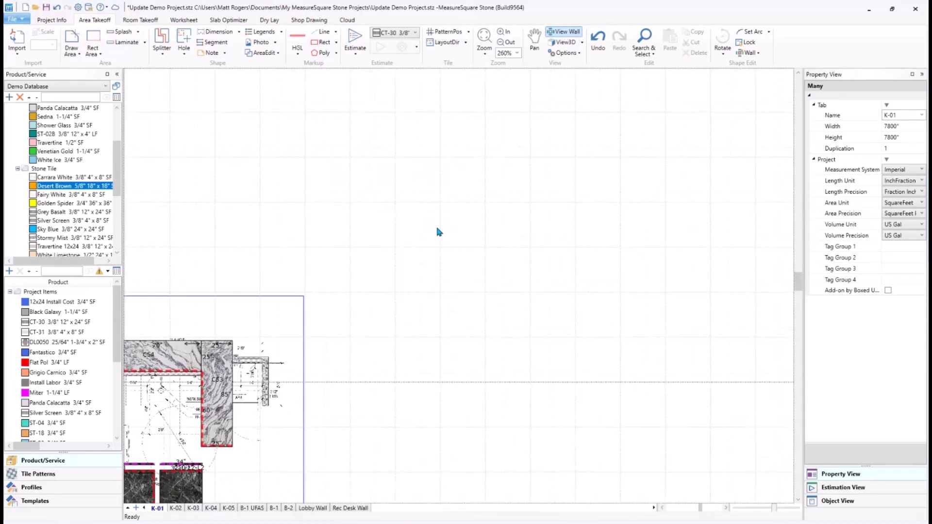
pyautogui.scroll(2, 450, 316)
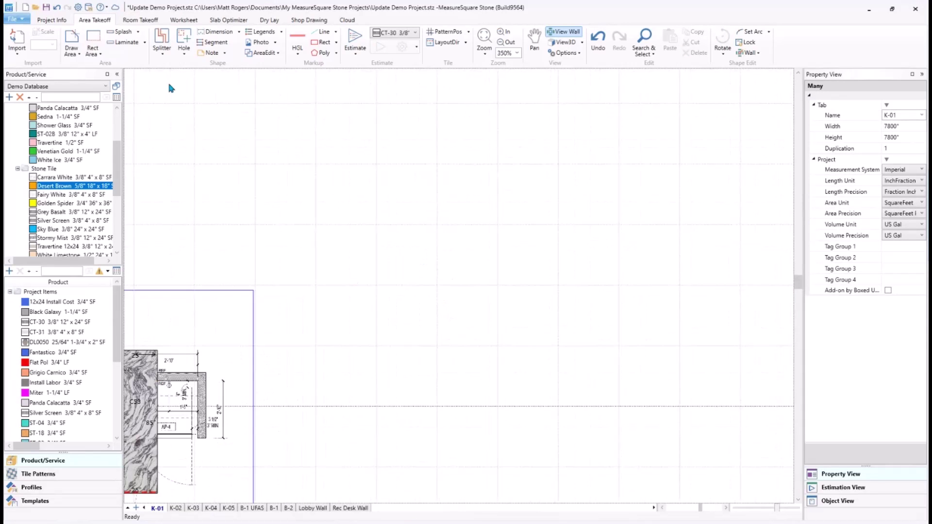
# Draw a rectangular area about 99-3/4" by 26" in the empty space beside the K-01 plan.
pyautogui.click(76, 42)
pyautogui.click(366, 256)
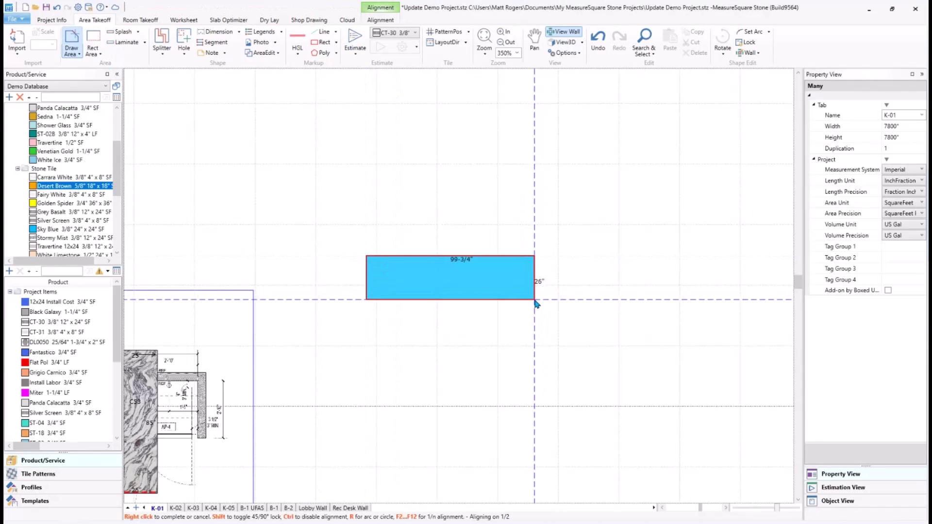
pyautogui.click(534, 300)
pyautogui.scroll(3, 500, 281)
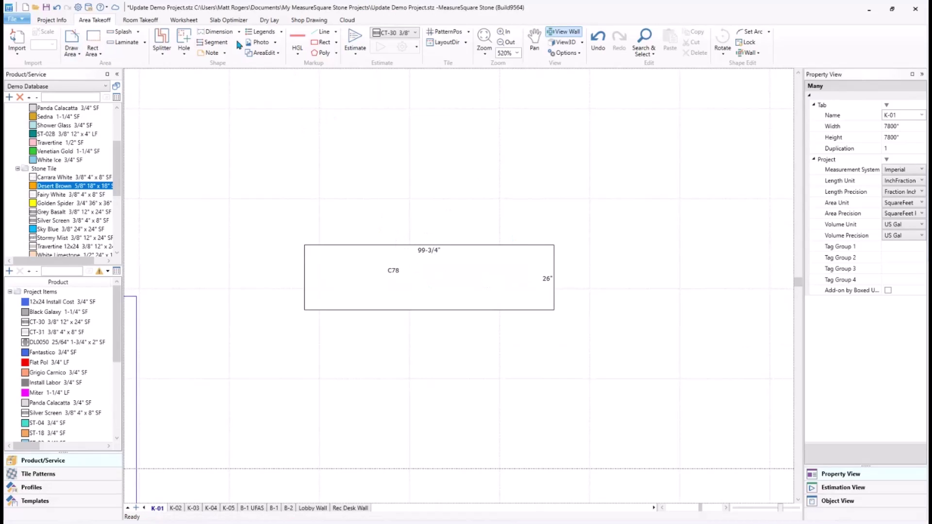
# Split the rectangle's upper edge by distance at 33" from each end.
pyautogui.click(164, 54)
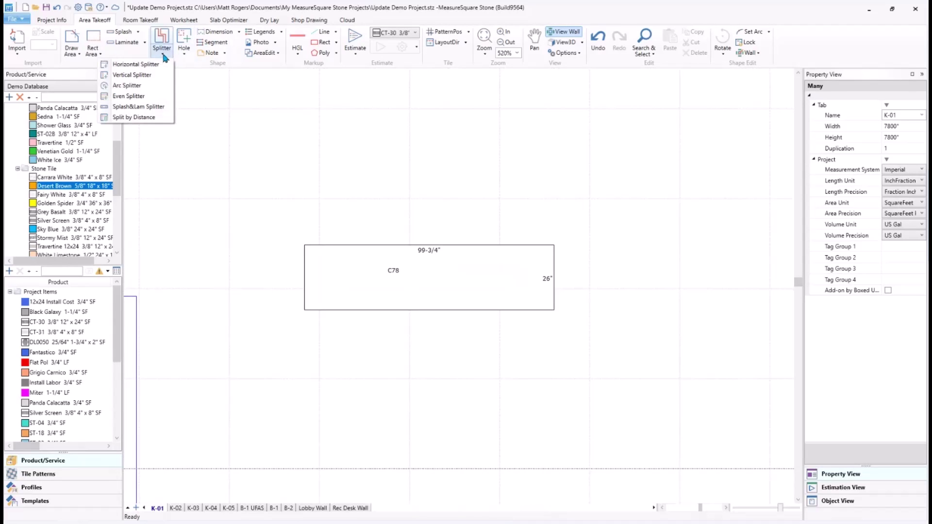
pyautogui.click(262, 53)
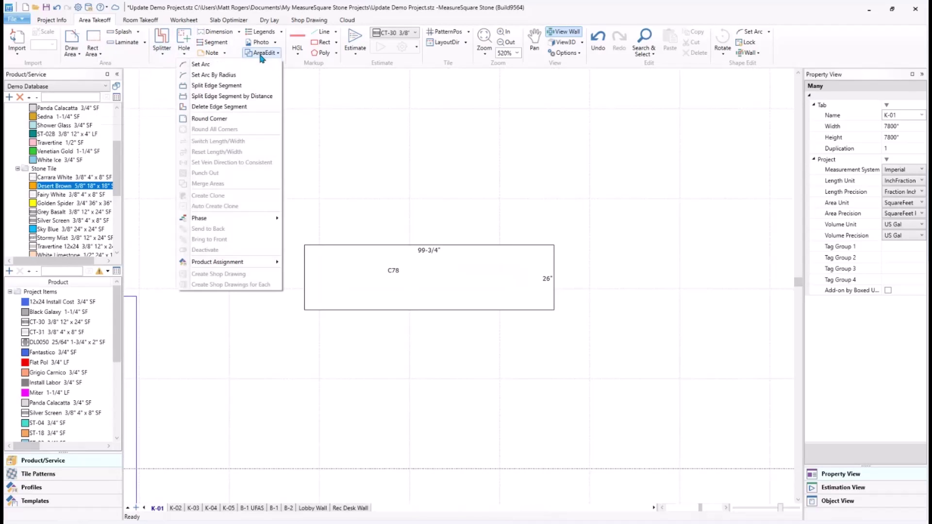
pyautogui.click(253, 97)
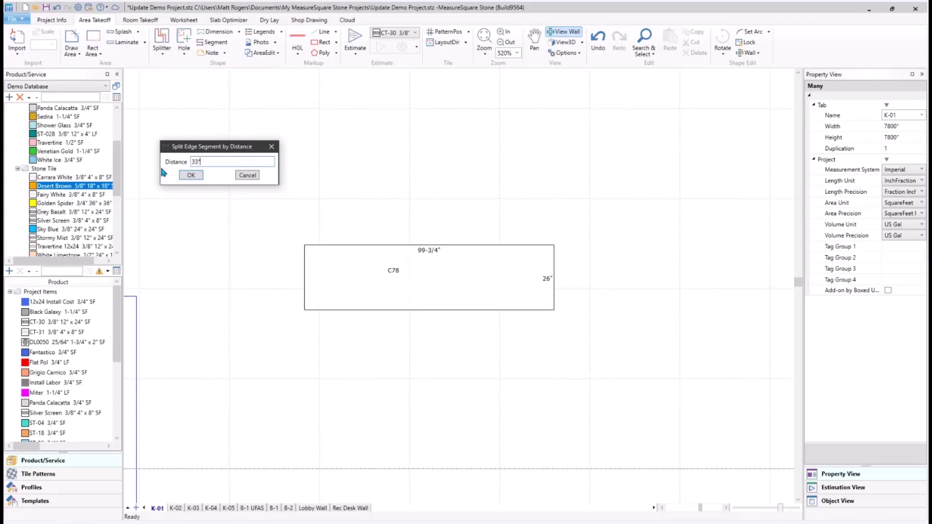
pyautogui.write('33"')
pyautogui.click(416, 252)
pyautogui.click(469, 247)
pyautogui.rightClick(474, 211)
# Pull the middle segment of the upper edge inward to form a notch about 9-1/2" deep, and end the edge splitting.
pyautogui.click(430, 251)
pyautogui.moveTo(430, 251); pyautogui.dragTo(432, 268)
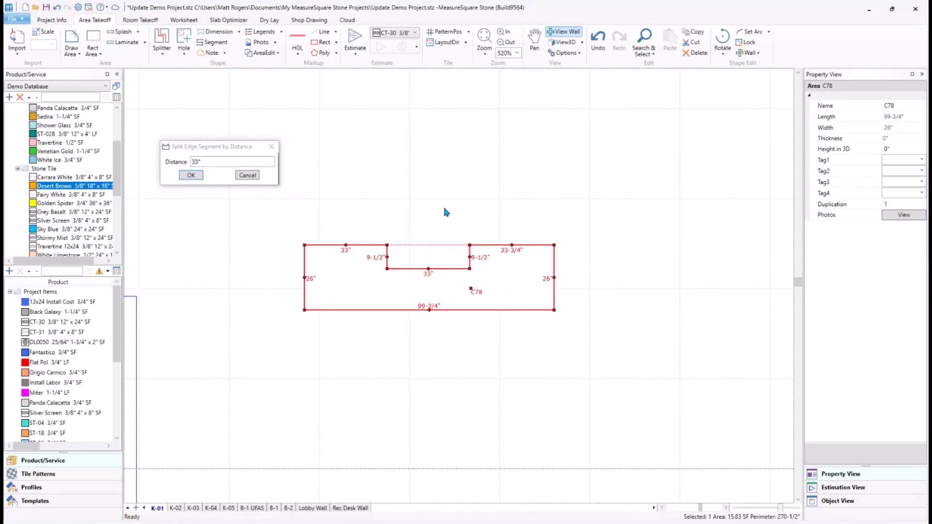
pyautogui.click(444, 209)
pyautogui.click(272, 147)
# Assign the Cut to Size product Grigio Carnico 3/4" to the notched area.
pyautogui.click(375, 287)
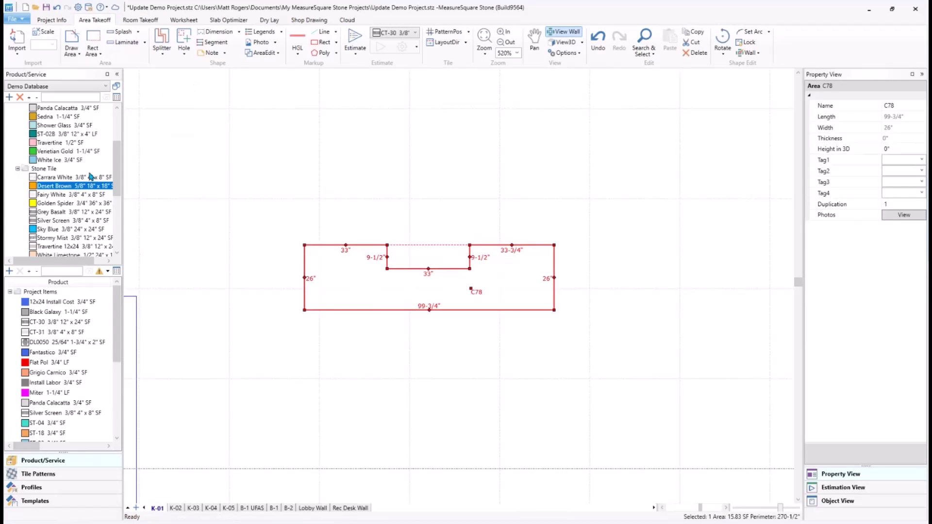
pyautogui.scroll(3, 90, 176)
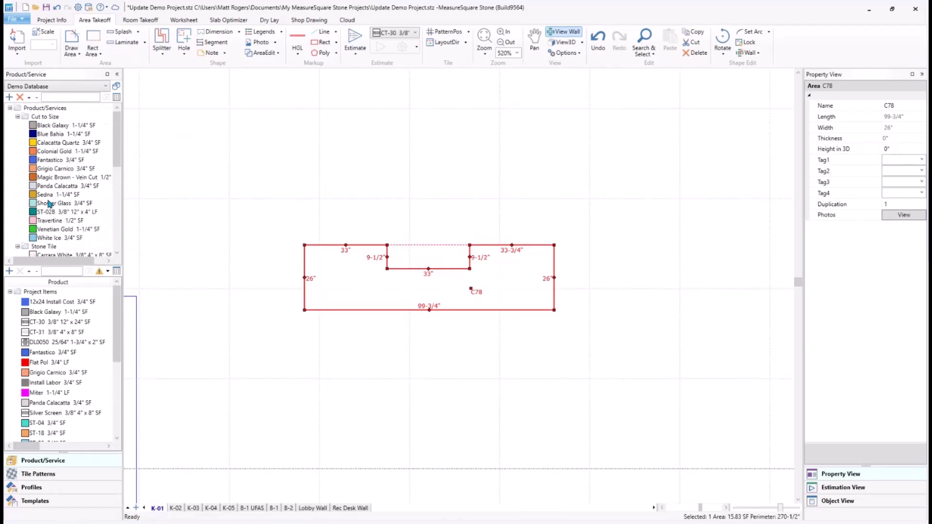
pyautogui.moveTo(53, 168); pyautogui.dragTo(412, 278)
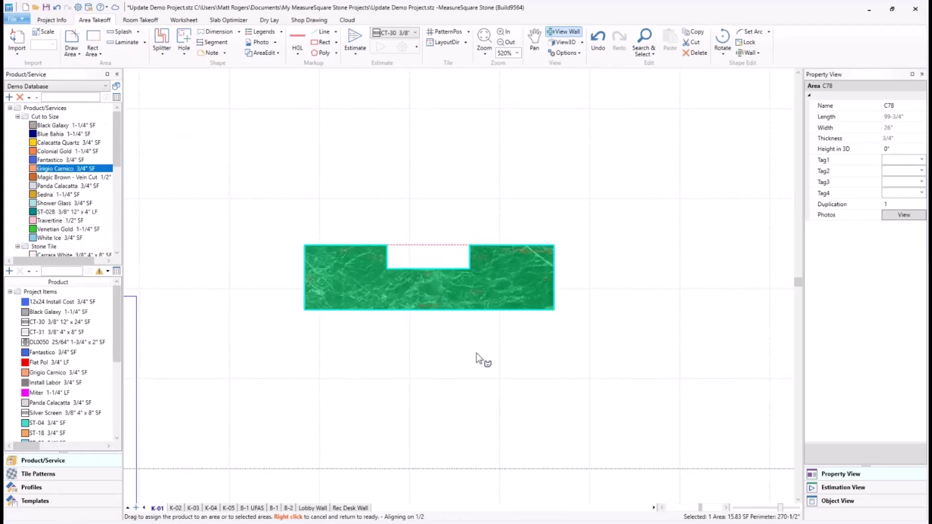
pyautogui.moveTo(476, 354); pyautogui.dragTo(474, 350)
# Add laminate strips along the notched area's left and lower edges.
pyautogui.click(125, 43)
pyautogui.click(387, 326)
pyautogui.click(381, 340)
pyautogui.rightClick(378, 340)
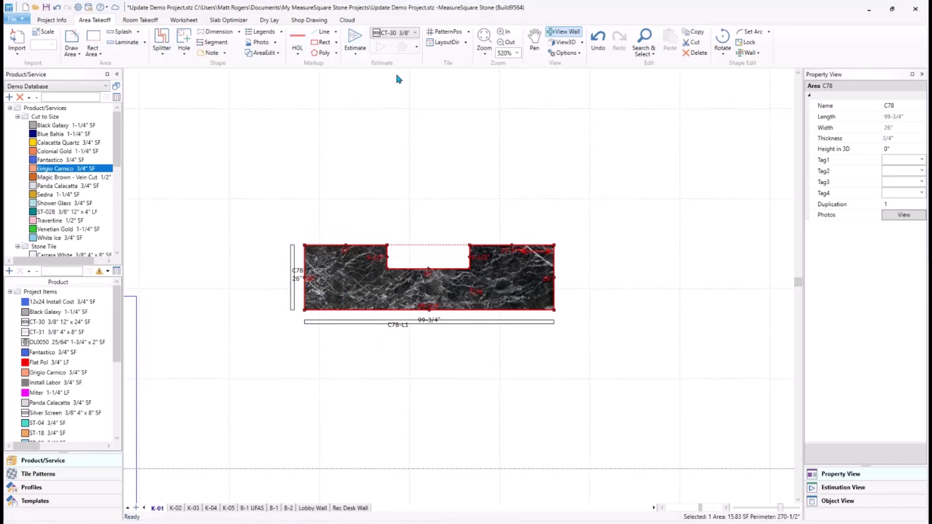
# Make Grigio Carnico the current product by selecting the notched area that uses it.
pyautogui.click(415, 46)
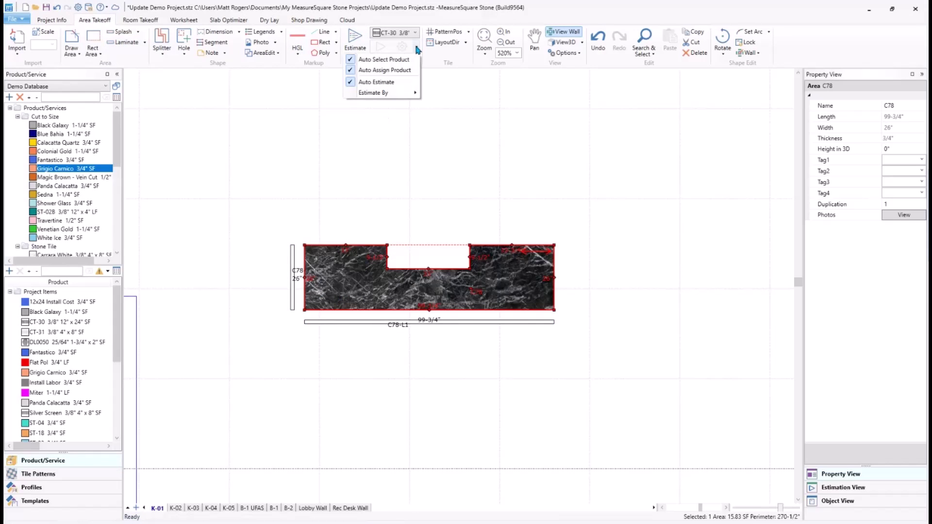
pyautogui.click(476, 291)
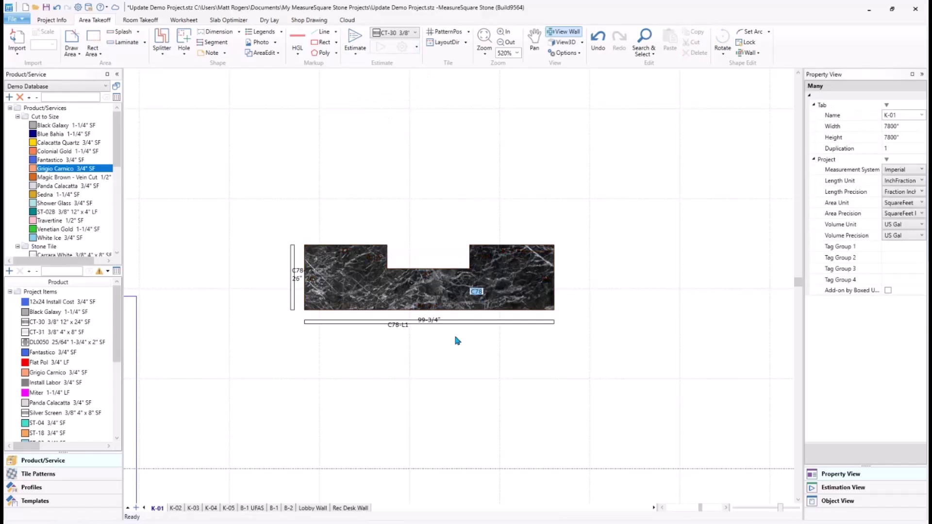
pyautogui.click(362, 301)
pyautogui.click(405, 209)
# Delete the two laminate strips beside the notched area.
pyautogui.click(315, 323)
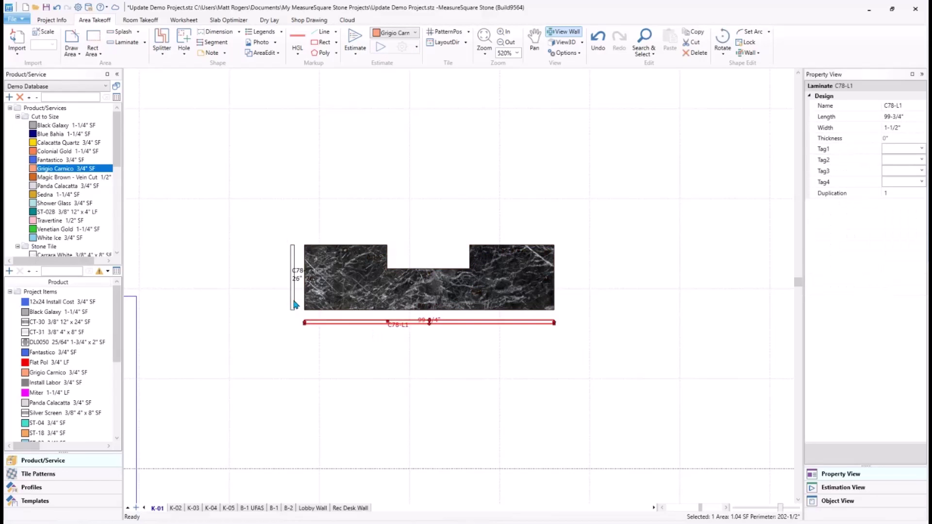
pyautogui.keyDown('ctrl'); pyautogui.click(293, 304); pyautogui.keyUp('ctrl')
pyautogui.press('Delete')
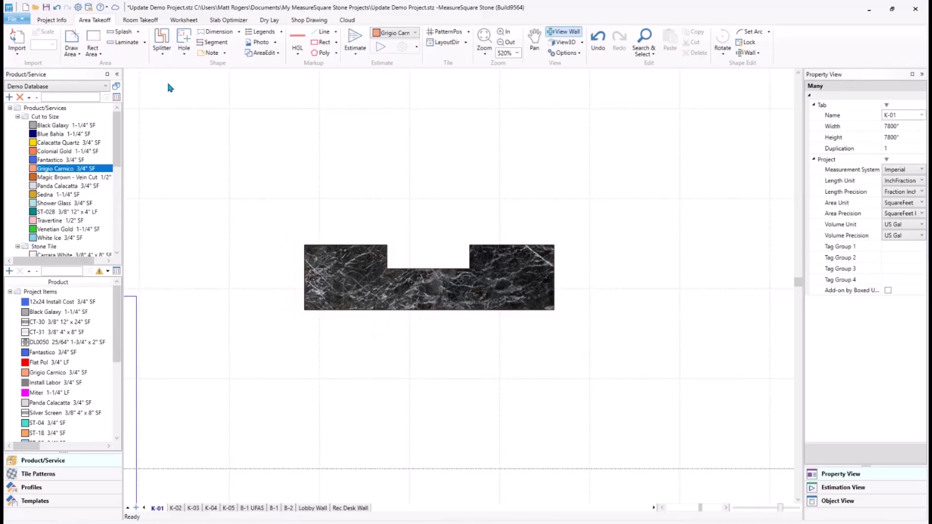
# Add Grigio Carnico laminate strips along the left, lower and right outer edges of the notched area.
pyautogui.click(124, 43)
pyautogui.click(302, 277)
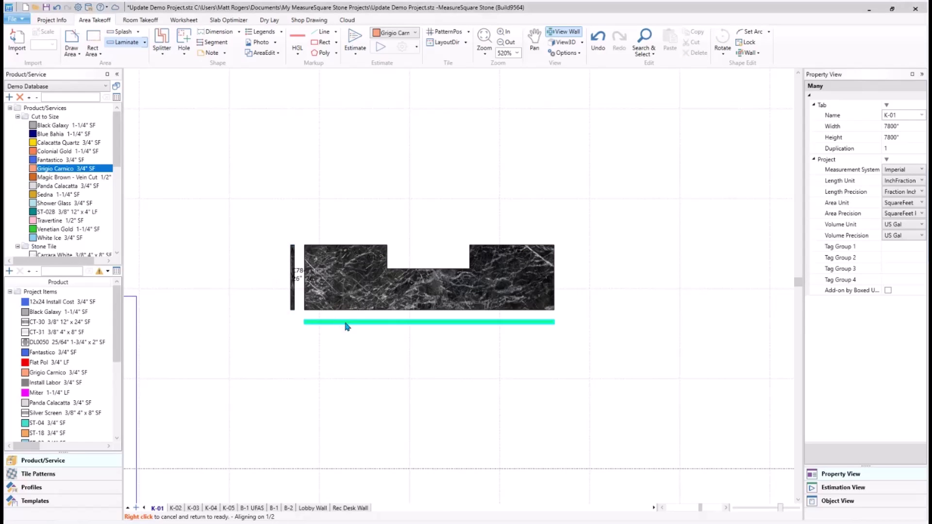
pyautogui.click(348, 324)
pyautogui.click(541, 332)
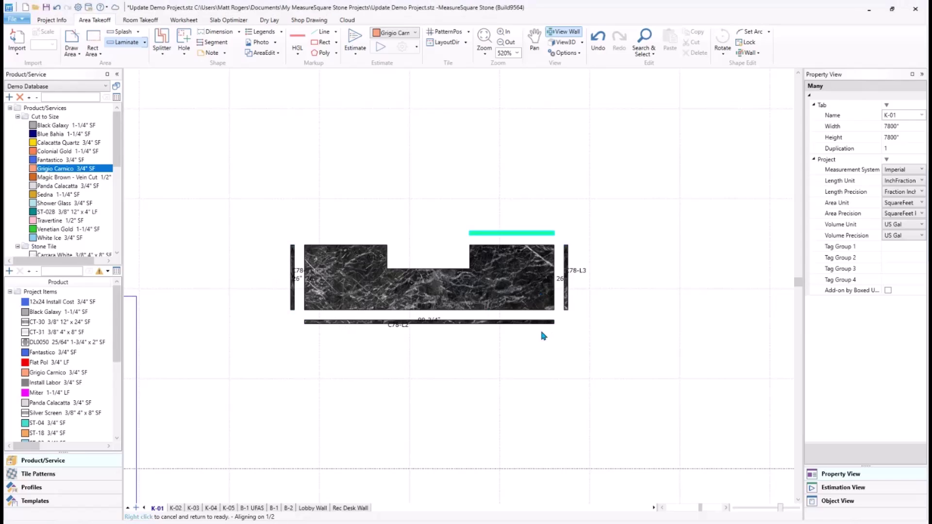
pyautogui.rightClick(541, 332)
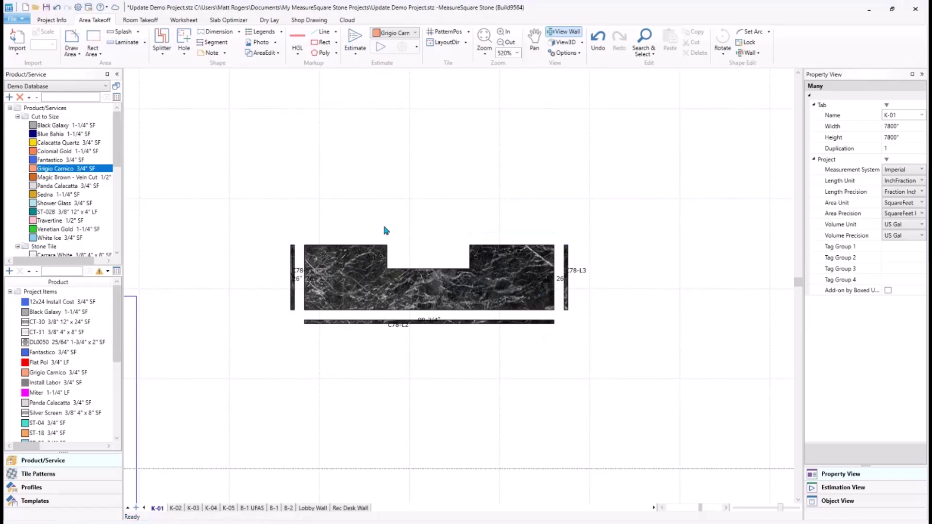
# Set the W/H of the three outer laminate strips to 10".
pyautogui.click(293, 301)
pyautogui.keyDown('ctrl'); pyautogui.click(340, 322); pyautogui.keyUp('ctrl')
pyautogui.keyDown('ctrl'); pyautogui.click(567, 309); pyautogui.keyUp('ctrl')
pyautogui.click(866, 106)
pyautogui.write('10')
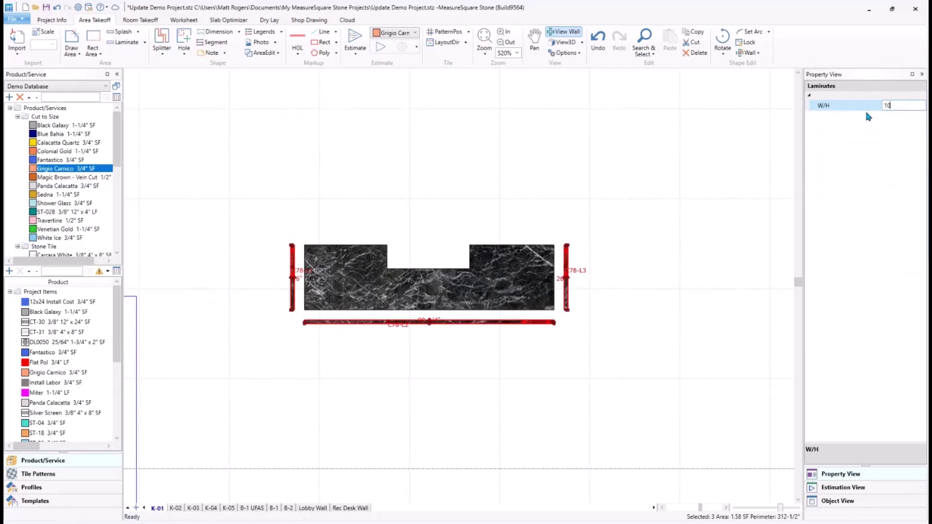
pyautogui.press('Return')
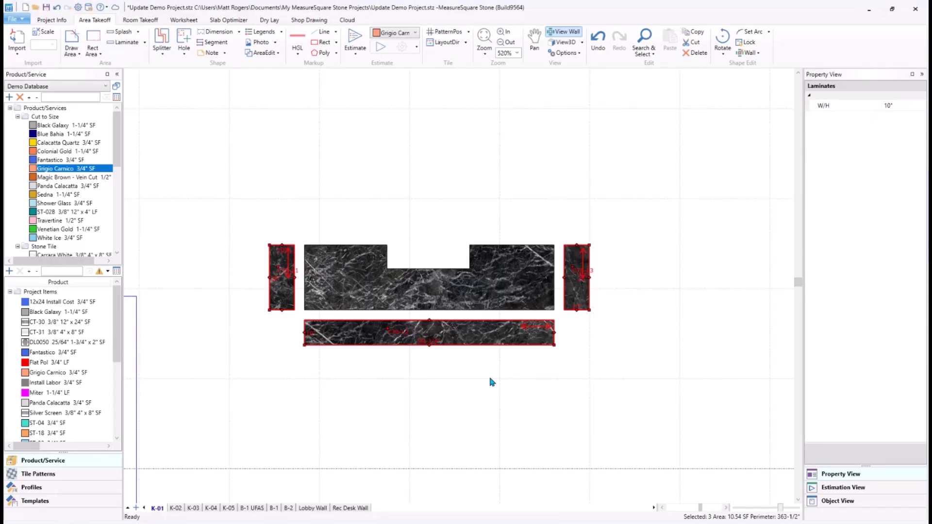
pyautogui.click(495, 374)
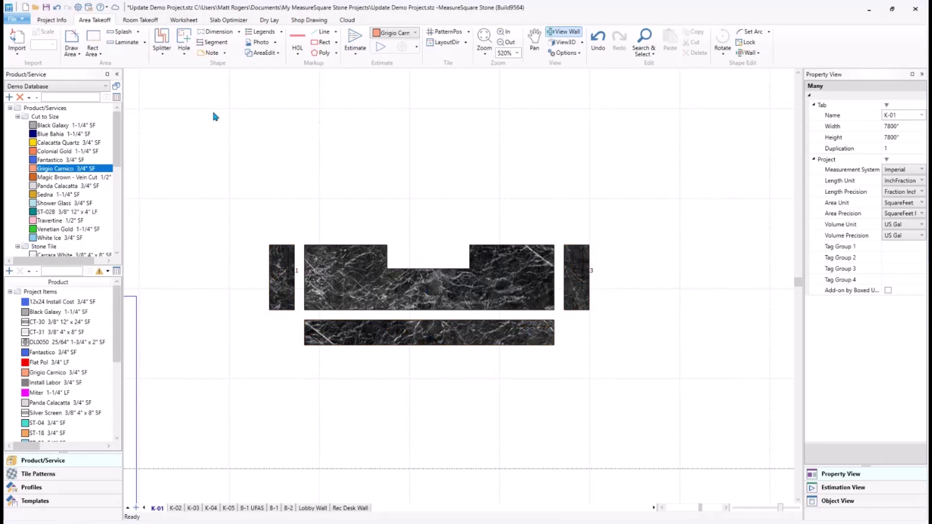
# Add laminate strips along the two short side edges inside the notch.
pyautogui.click(127, 43)
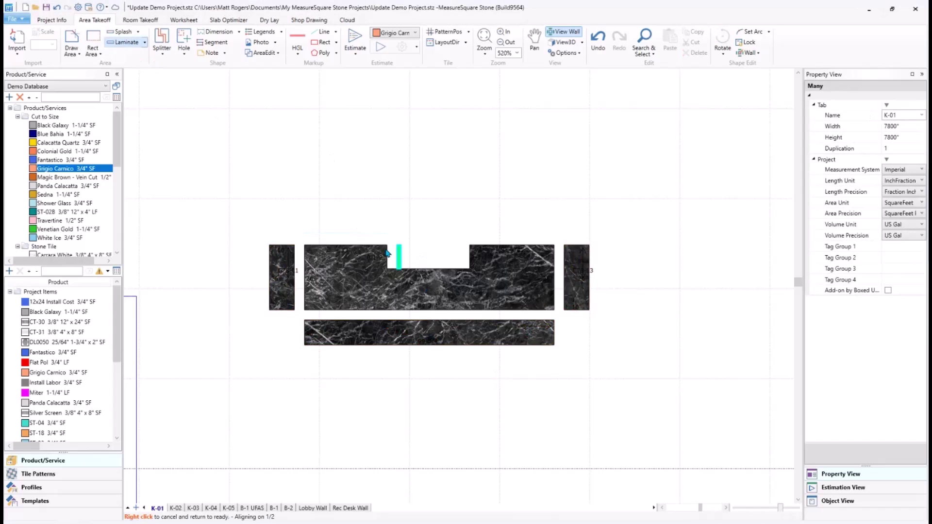
pyautogui.click(401, 256)
pyautogui.click(463, 251)
pyautogui.rightClick(461, 243)
# Turn off the Cut to Size Texture display so the pieces appear in plain colour.
pyautogui.scroll(5, 454, 260)
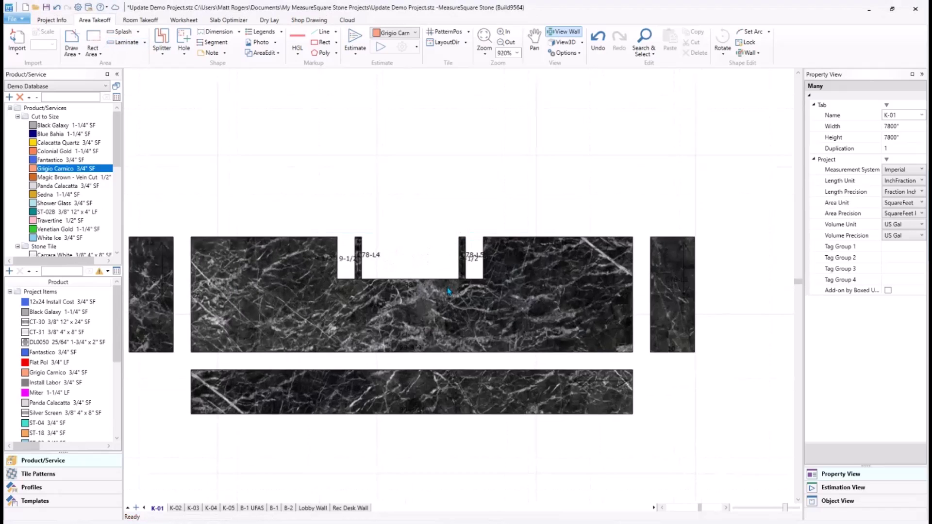
pyautogui.click(565, 53)
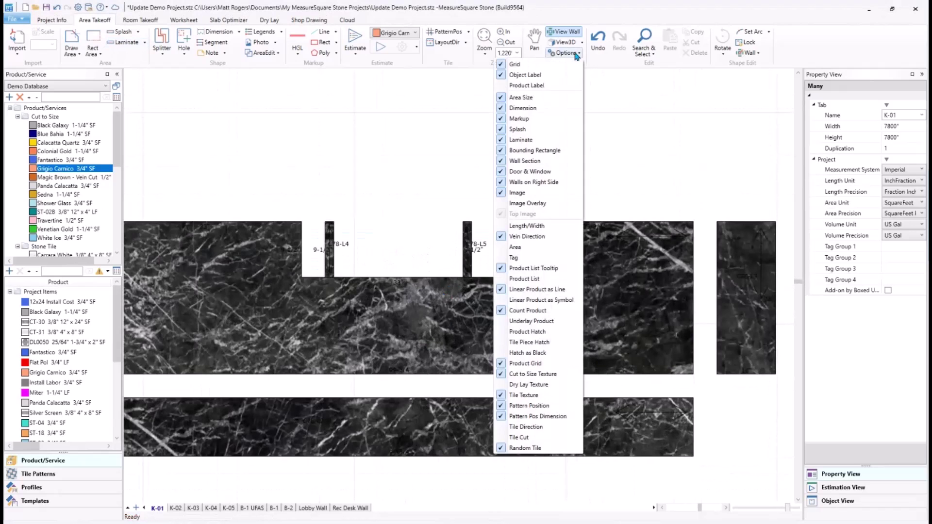
pyautogui.click(528, 375)
pyautogui.moveTo(418, 194); pyautogui.dragTo(487, 171, button='middle')
# Split the notch's inner 33" edge by distance at 4" from each end.
pyautogui.click(162, 54)
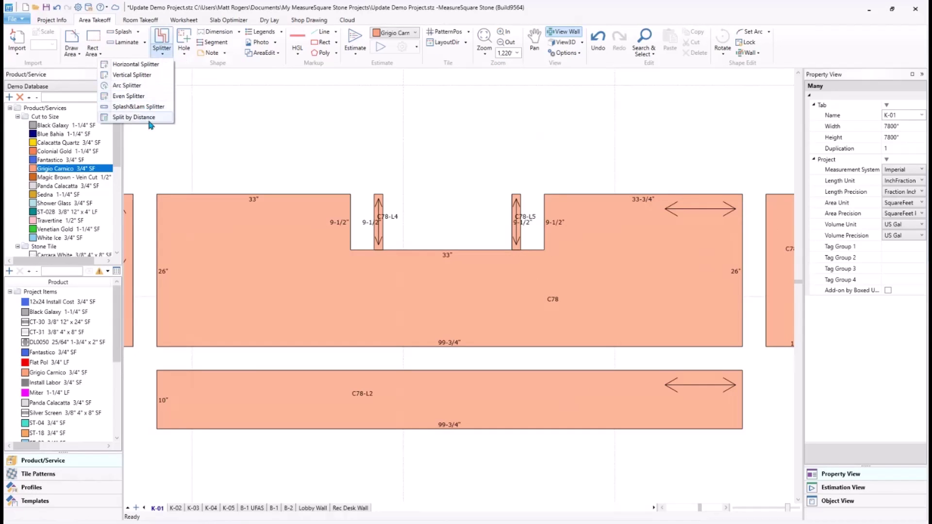
pyautogui.click(140, 117)
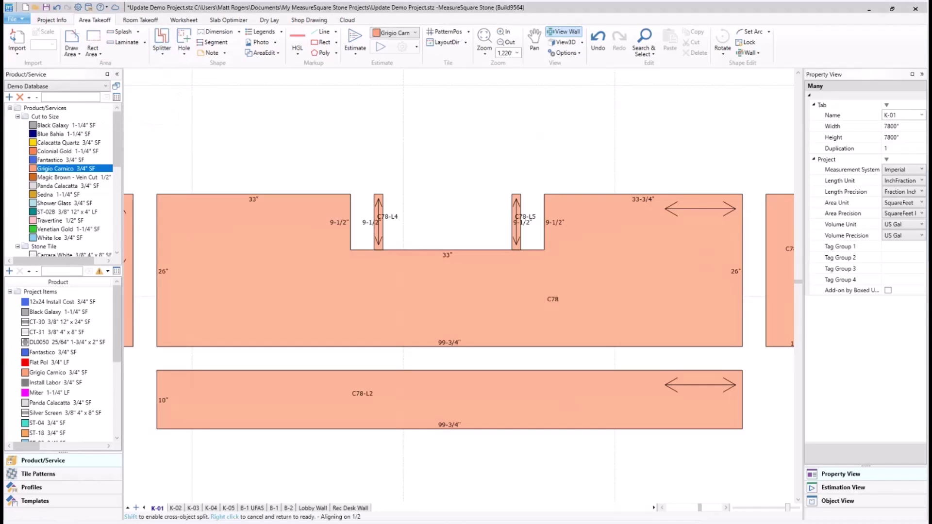
pyautogui.click(263, 53)
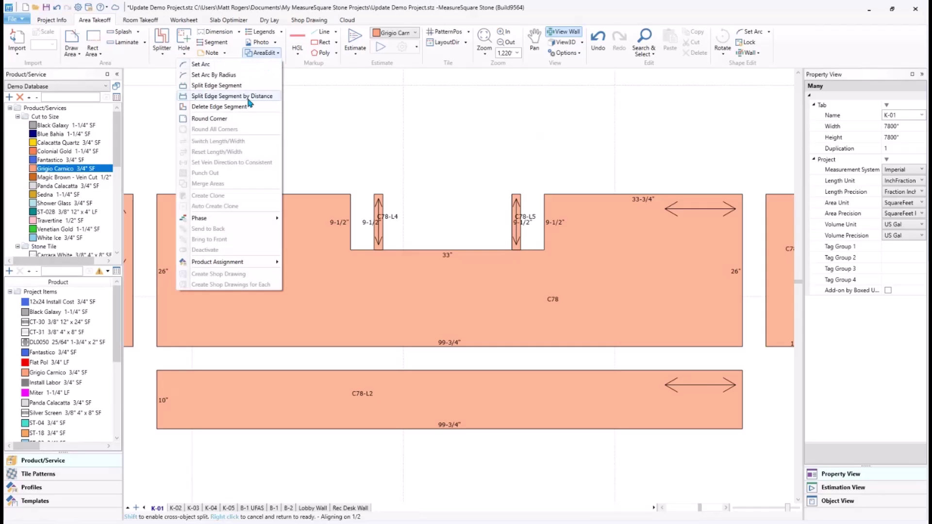
pyautogui.click(248, 96)
pyautogui.click(253, 194)
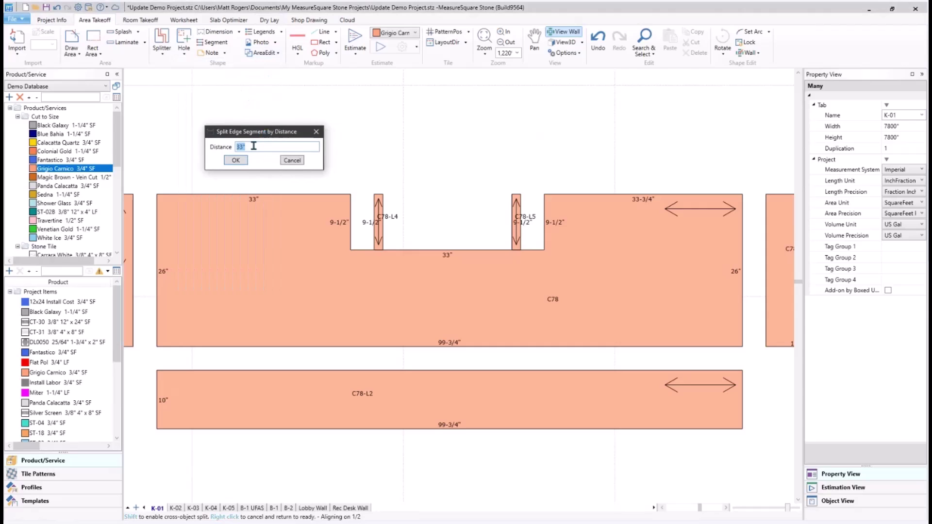
pyautogui.write('4"')
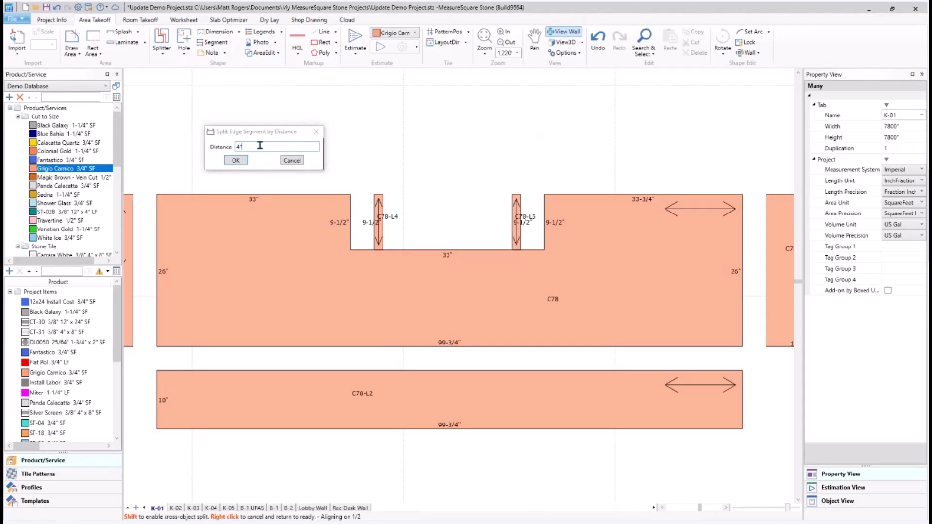
pyautogui.click(397, 257)
pyautogui.click(397, 252)
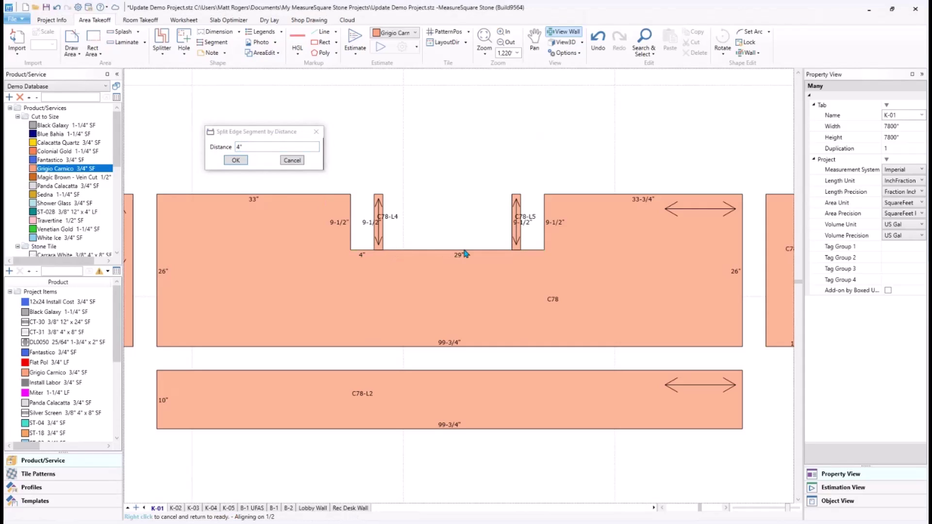
pyautogui.click(529, 252)
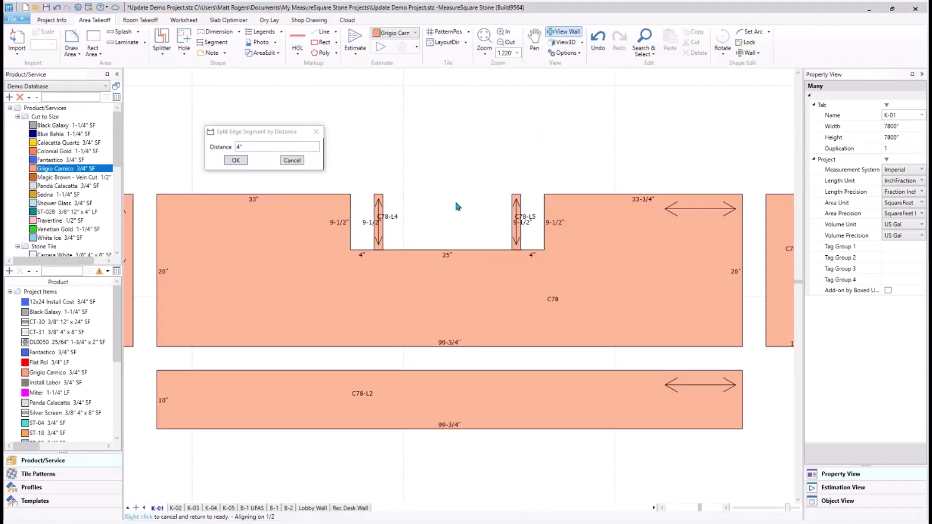
pyautogui.scroll(-1, 460, 218)
pyautogui.press('Escape')
# Add laminate strips to both 4" segments of the notch edge and set the W/H of all four notch laminates to 36".
pyautogui.click(123, 42)
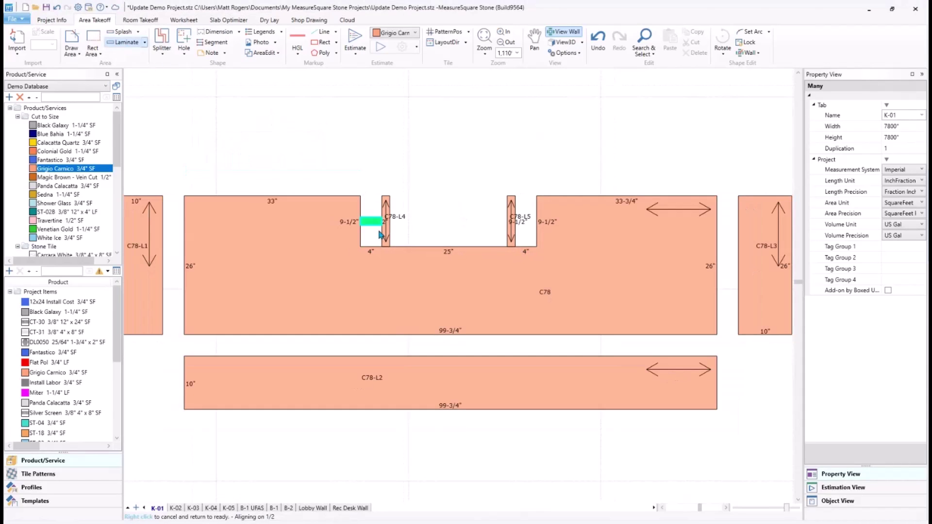
pyautogui.click(525, 226)
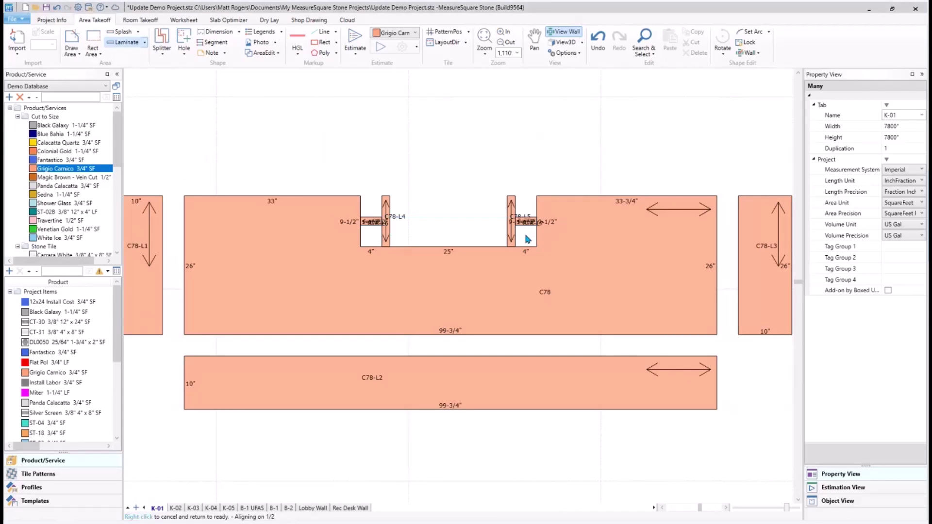
pyautogui.click(527, 226)
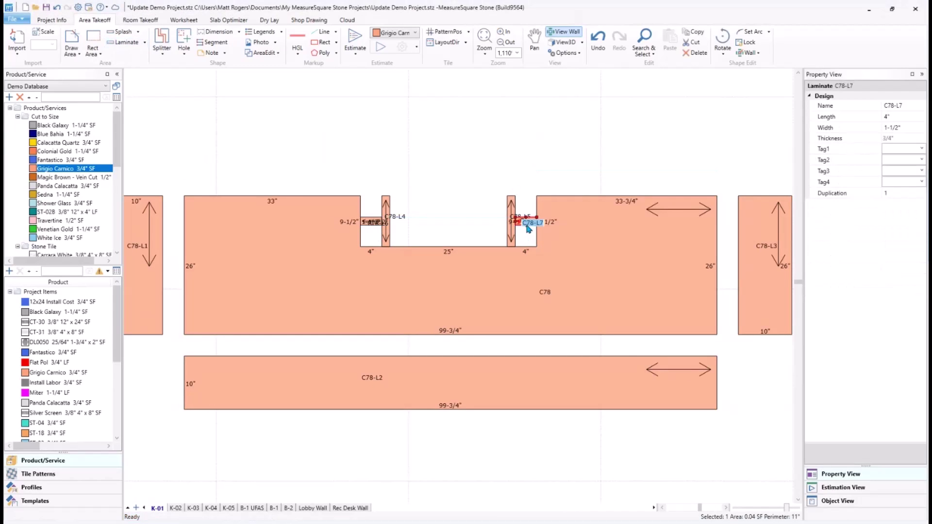
pyautogui.keyDown('ctrl'); pyautogui.click(512, 238); pyautogui.keyUp('ctrl')
pyautogui.keyDown('ctrl'); pyautogui.click(386, 238); pyautogui.keyUp('ctrl')
pyautogui.keyDown('ctrl'); pyautogui.click(371, 222); pyautogui.keyUp('ctrl')
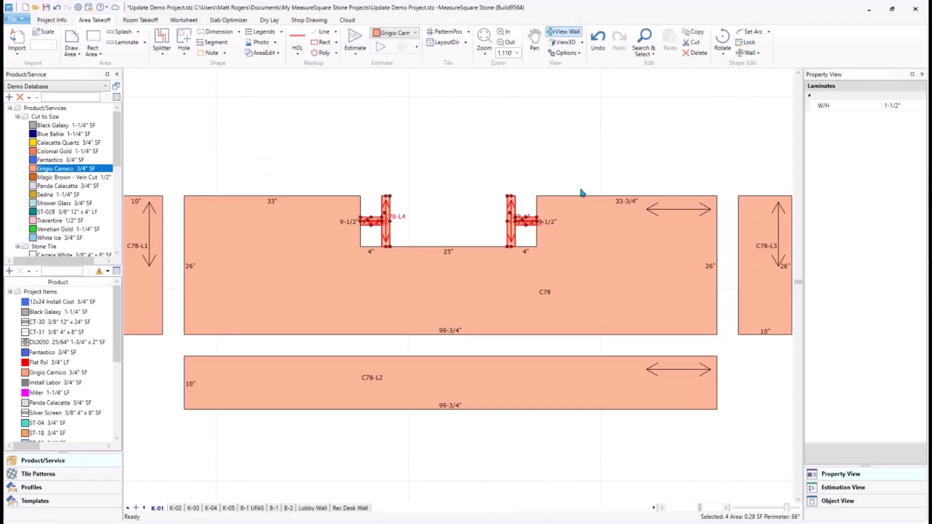
pyautogui.click(884, 105)
pyautogui.click(909, 105)
pyautogui.click(858, 108)
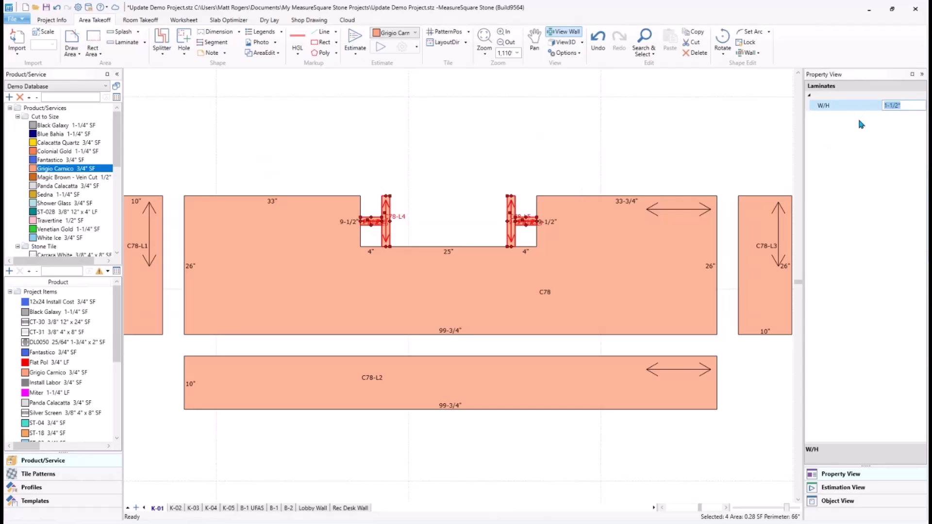
pyautogui.write('36')
pyautogui.press('Return')
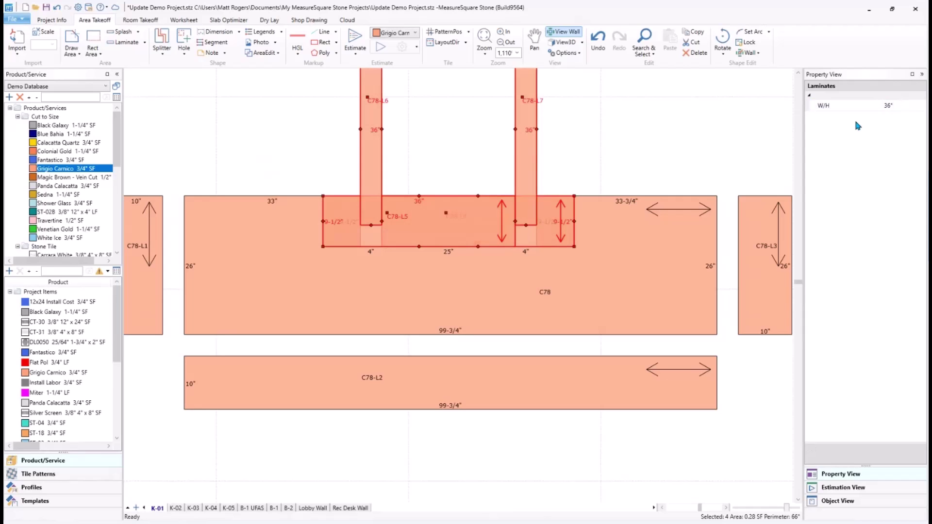
# Inspect countertop C78 with its laminates in 3D from several angles and return to the plan.
pyautogui.click(582, 150)
pyautogui.scroll(-5, 601, 162)
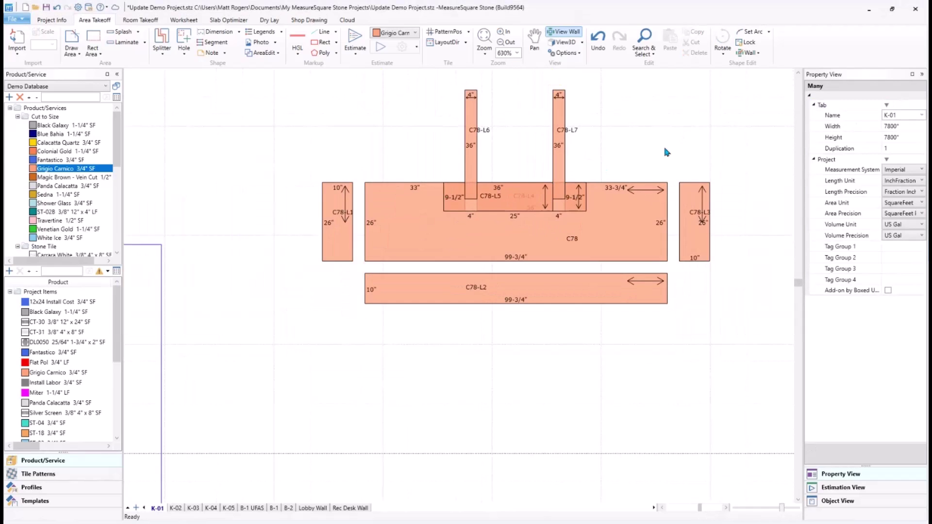
pyautogui.click(514, 283)
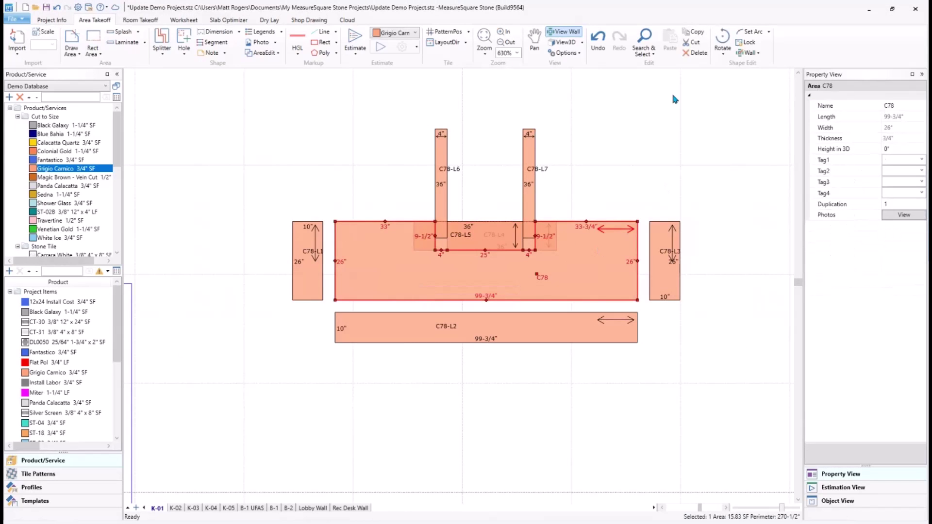
pyautogui.click(564, 43)
pyautogui.moveTo(526, 304); pyautogui.dragTo(380, 488)
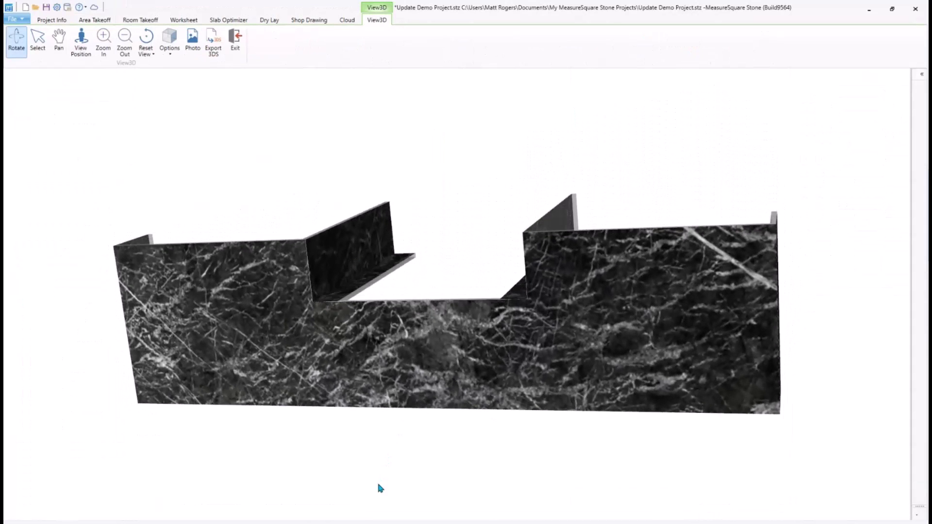
pyautogui.moveTo(399, 271); pyautogui.dragTo(443, 257)
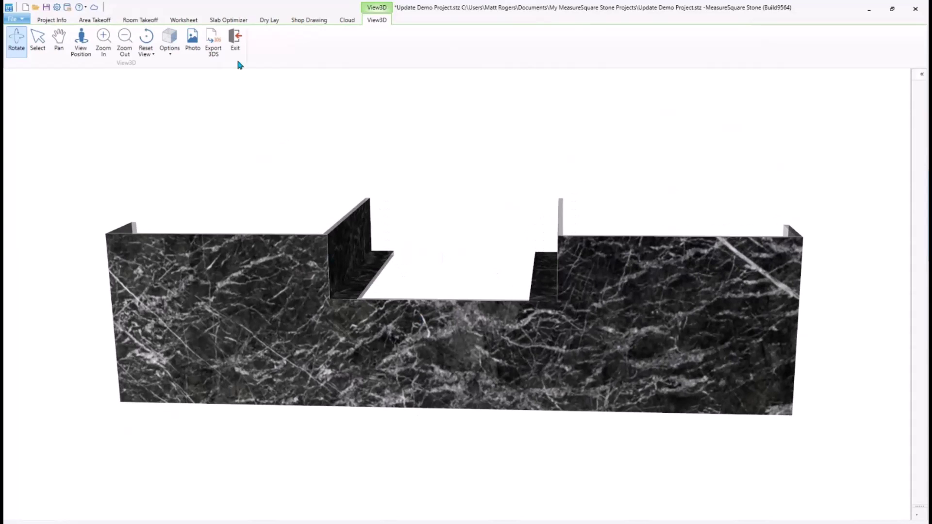
pyautogui.click(235, 40)
# Delete the four 36" laminates C78-L4 to C78-L7 around the notch in C78's back edge.
pyautogui.click(501, 228)
pyautogui.keyDown('ctrl'); pyautogui.click(533, 209); pyautogui.keyUp('ctrl')
pyautogui.keyDown('ctrl'); pyautogui.click(444, 199); pyautogui.keyUp('ctrl')
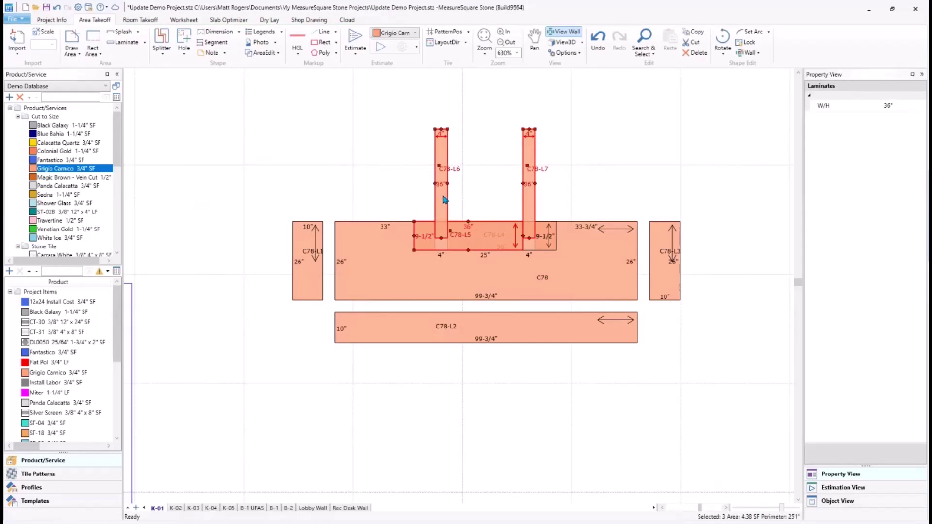
pyautogui.press('Delete')
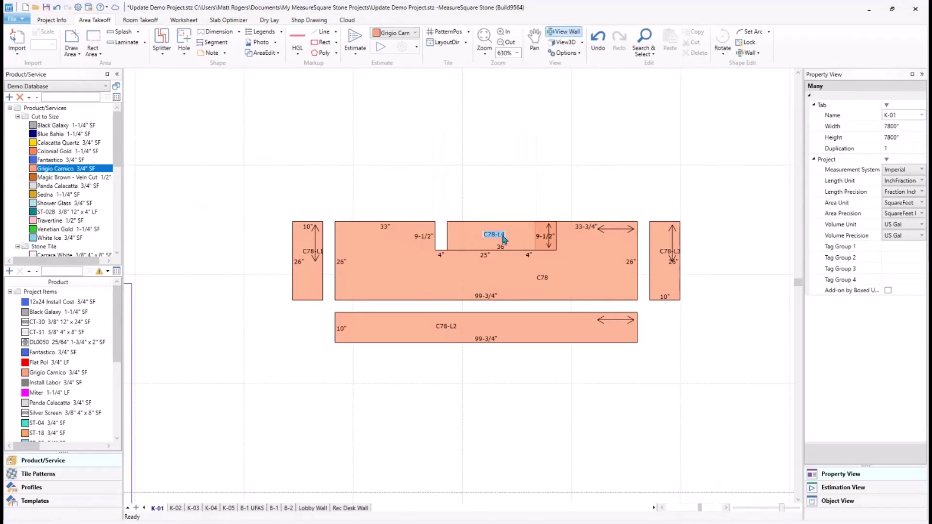
pyautogui.click(519, 236)
pyautogui.press('Delete')
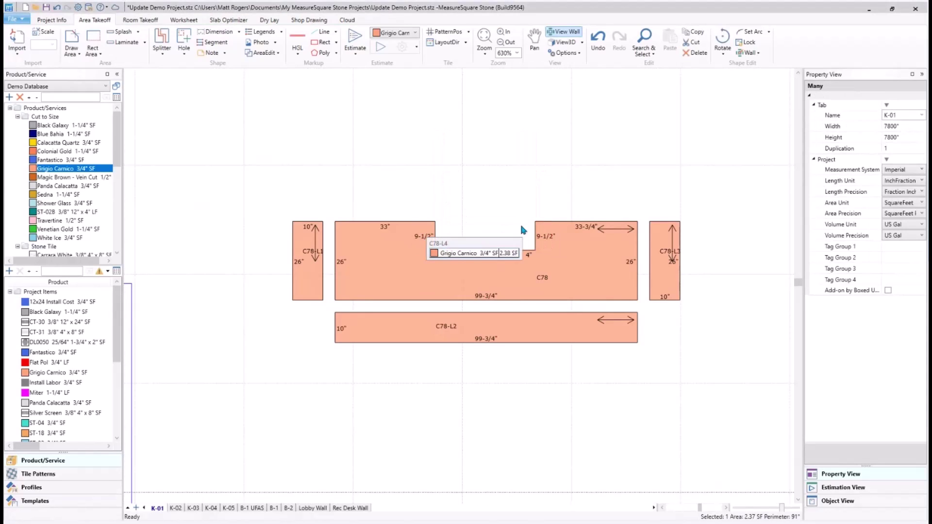
# Add splashes to the two 9-1/2" side edges and both 4" edges of C78's notch.
pyautogui.click(121, 32)
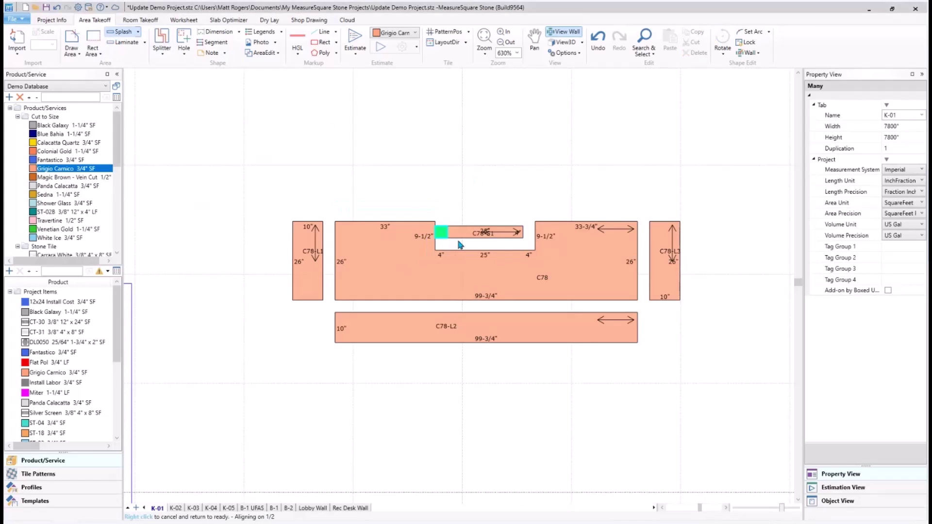
pyautogui.rightClick(206, 91)
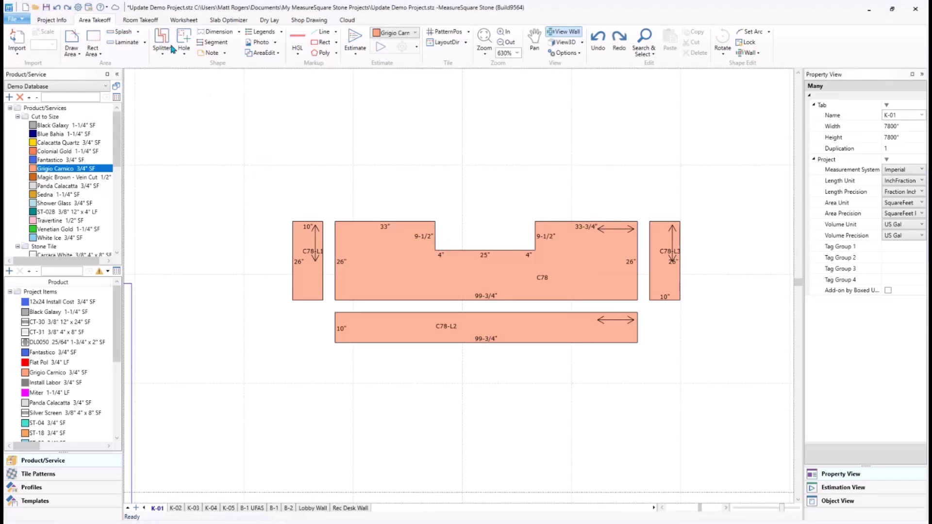
pyautogui.click(135, 31)
pyautogui.click(442, 251)
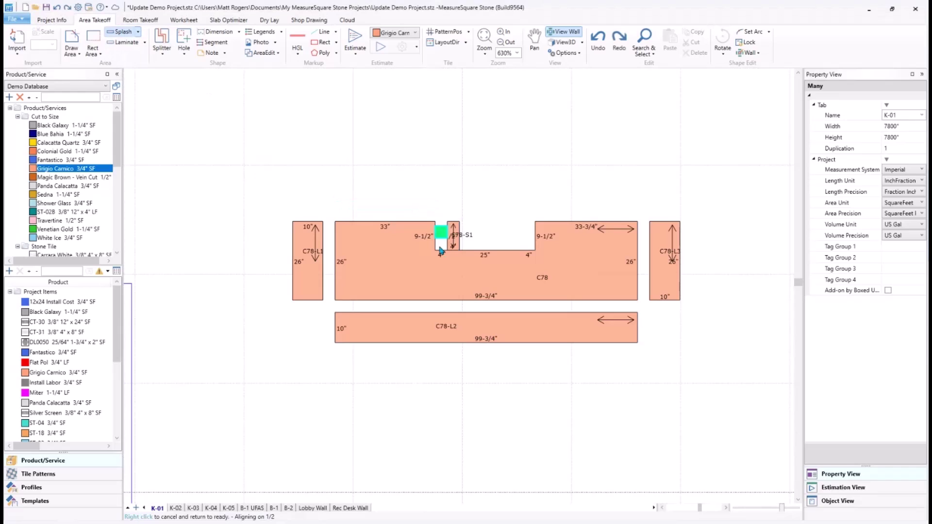
pyautogui.click(532, 250)
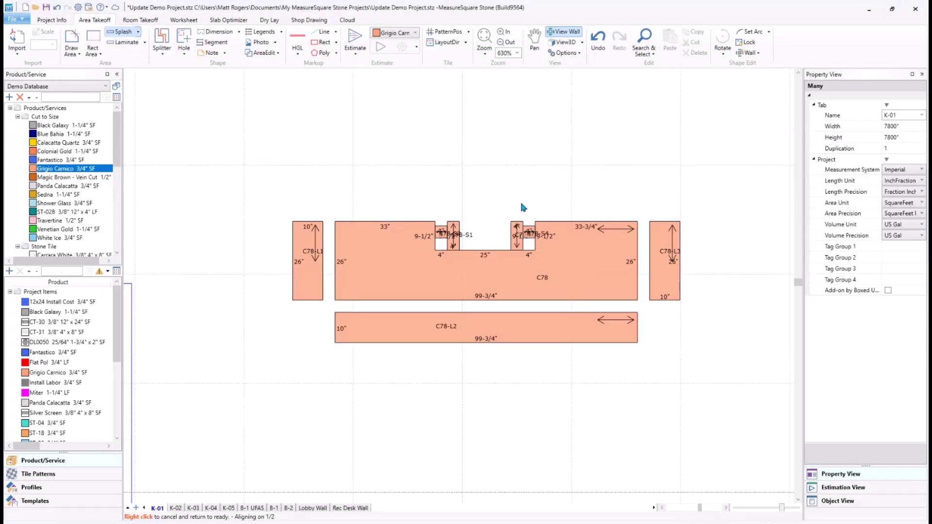
pyautogui.rightClick(528, 228)
# Set the W/H of all four notch splashes to 36".
pyautogui.moveTo(529, 207); pyautogui.dragTo(446, 246)
pyautogui.keyDown('ctrl'); pyautogui.click(592, 274); pyautogui.keyUp('ctrl')
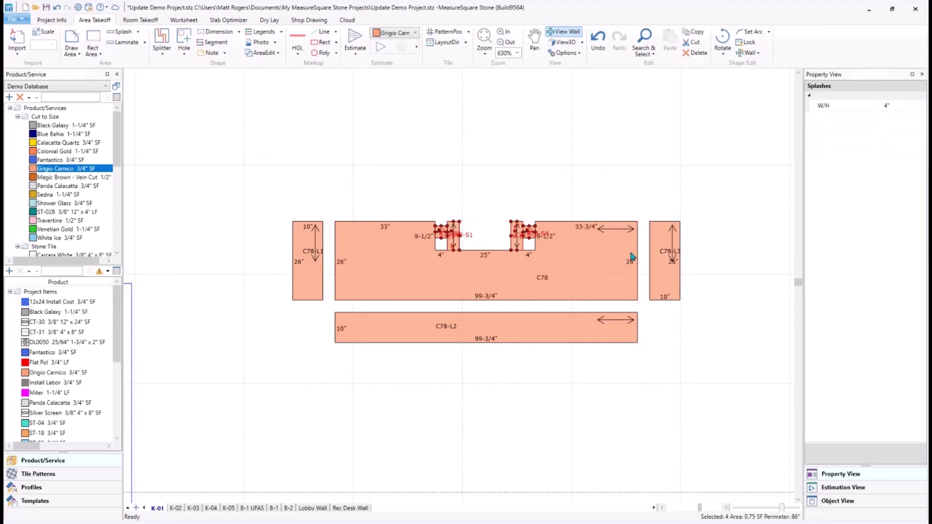
pyautogui.click(894, 106)
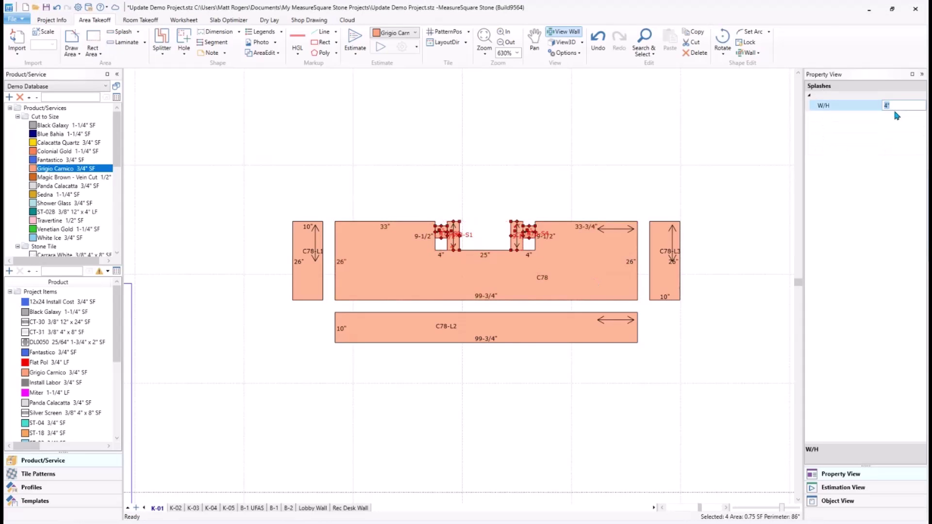
pyautogui.write('36')
pyautogui.press('Return')
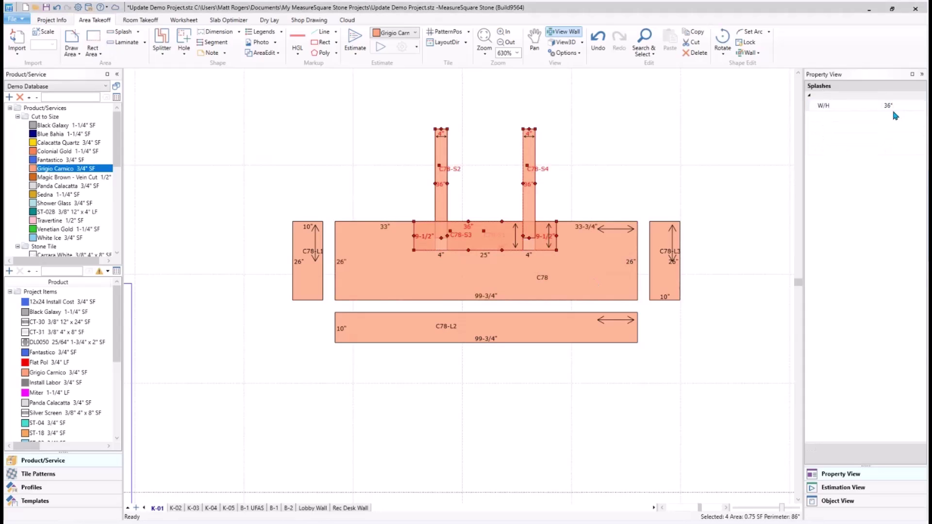
pyautogui.click(697, 192)
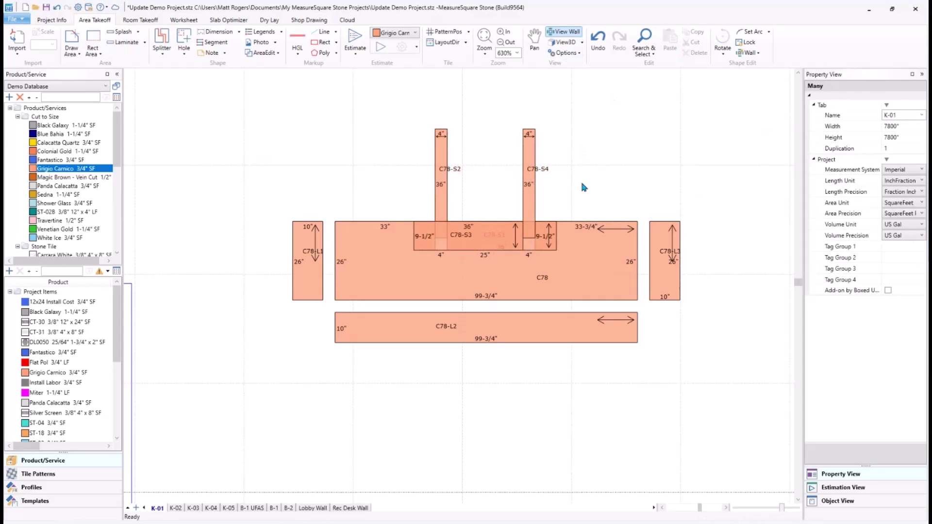
# Undo and redo the size change of the notch splashes.
pyautogui.click(488, 245)
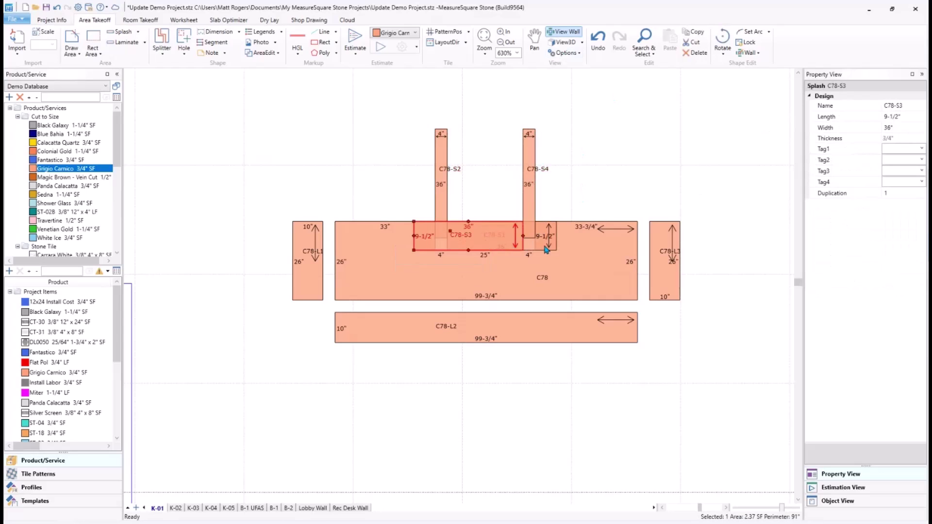
pyautogui.hotkey('ctrl', 'z')
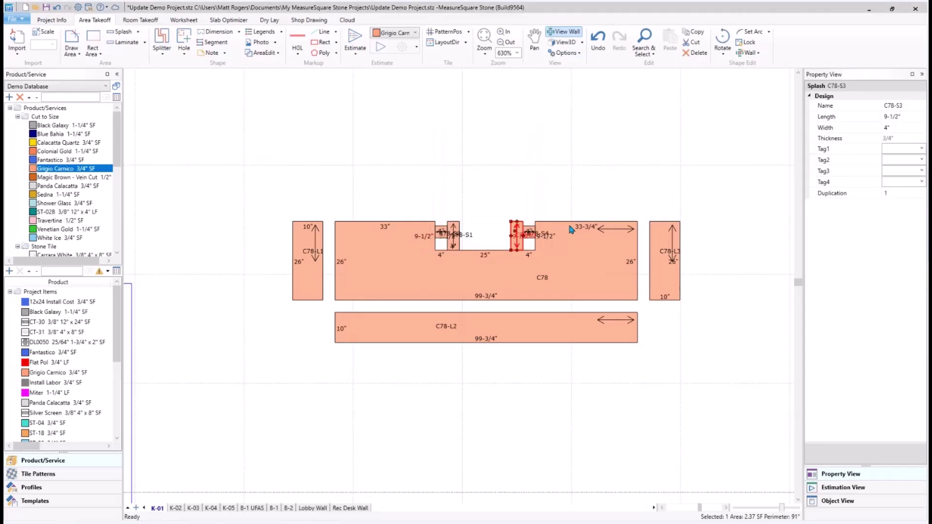
pyautogui.click(617, 43)
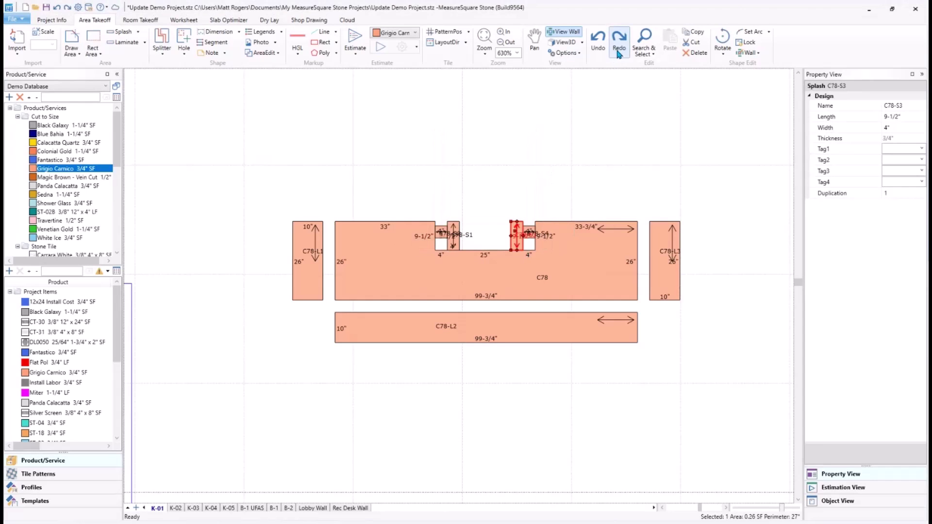
pyautogui.click(620, 149)
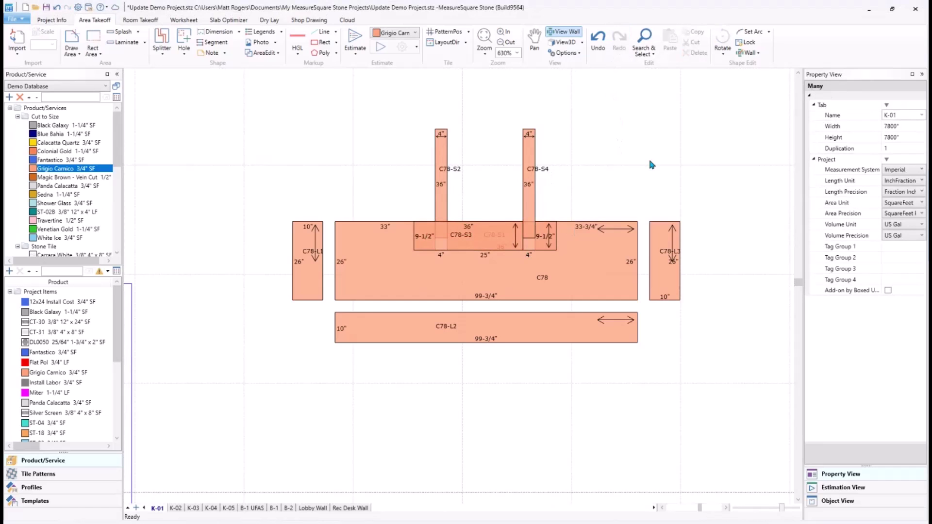
# Inspect C78 in 3D with its 36" splashes, rotating around it, and return to the plan.
pyautogui.click(585, 280)
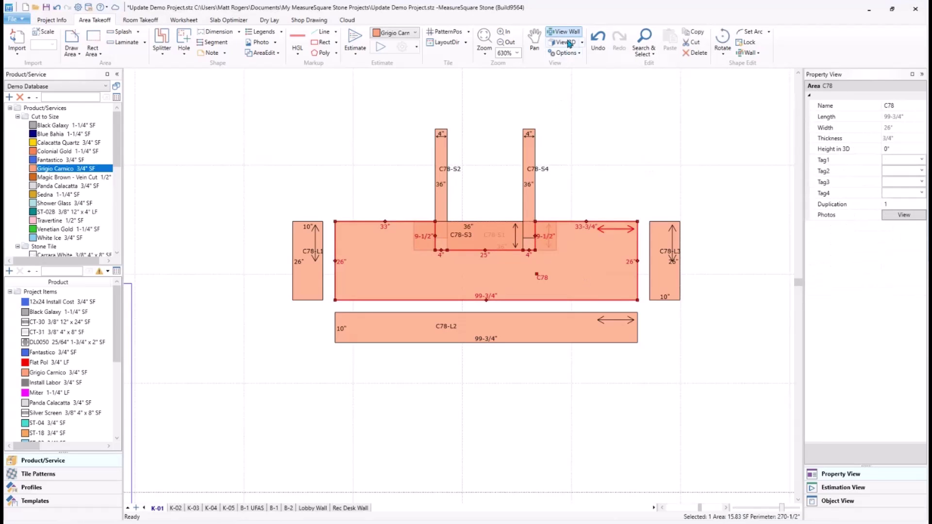
pyautogui.click(564, 42)
pyautogui.moveTo(536, 200); pyautogui.dragTo(642, 268)
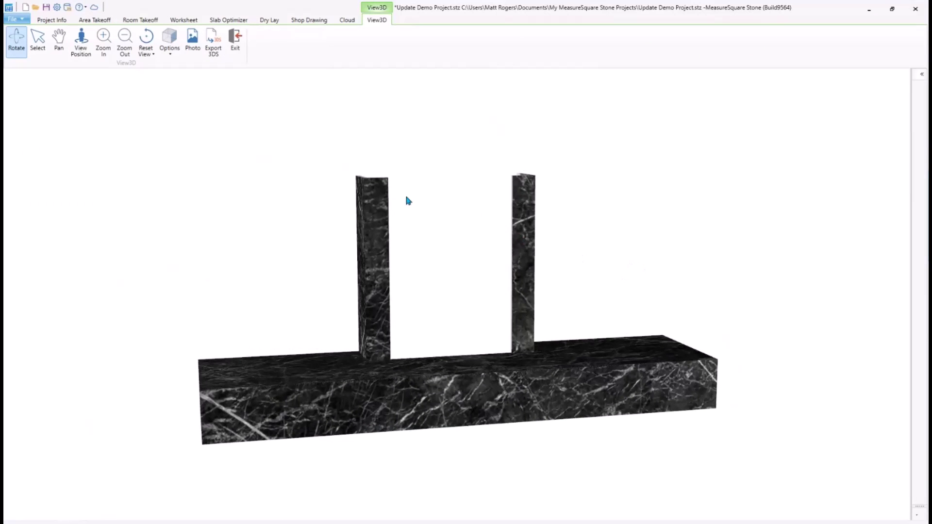
pyautogui.moveTo(508, 235); pyautogui.dragTo(266, 163)
pyautogui.click(235, 54)
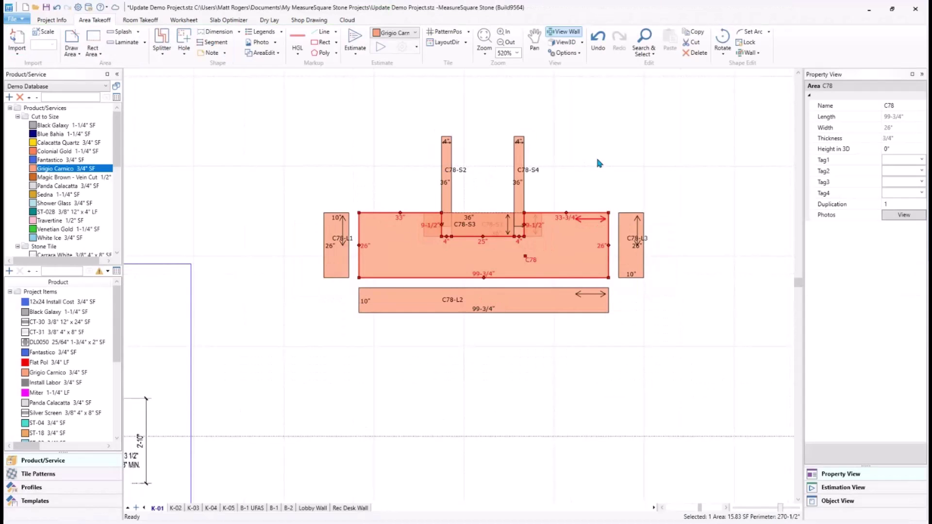
pyautogui.click(490, 159)
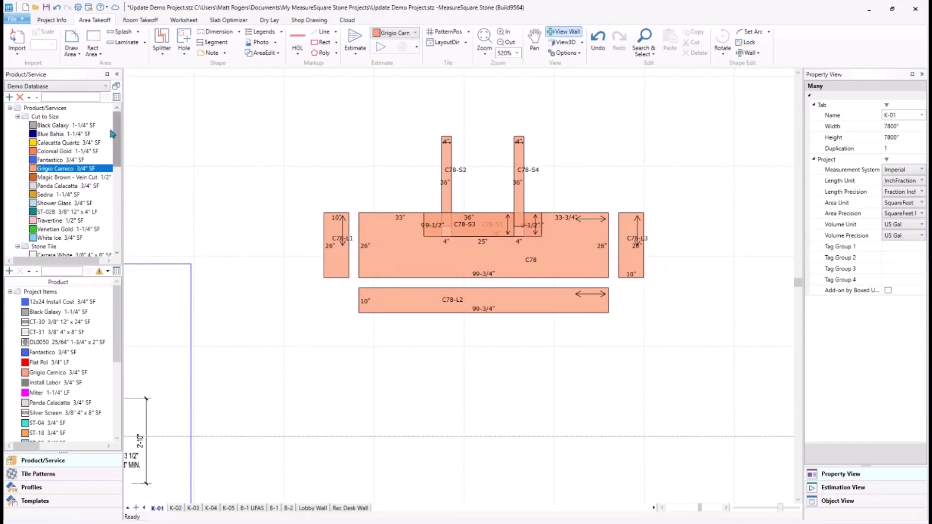
# Draw a rectangular area about 47-1/8" by 16-7/8" in the empty space up and left of C78.
pyautogui.click(90, 46)
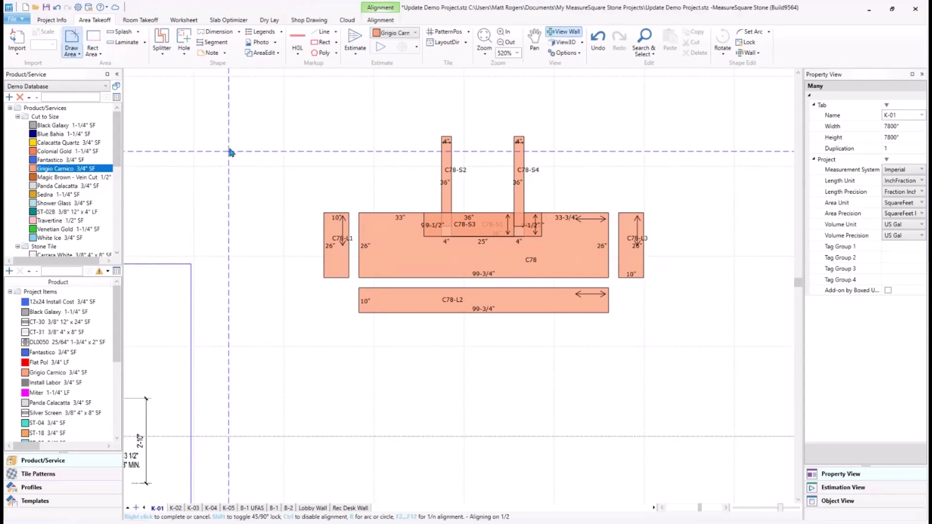
pyautogui.click(208, 118)
pyautogui.click(328, 165)
# Filter the project items by "panda" and assign Panda Calacatta 3/4" SF to rectangle C79.
pyautogui.click(63, 186)
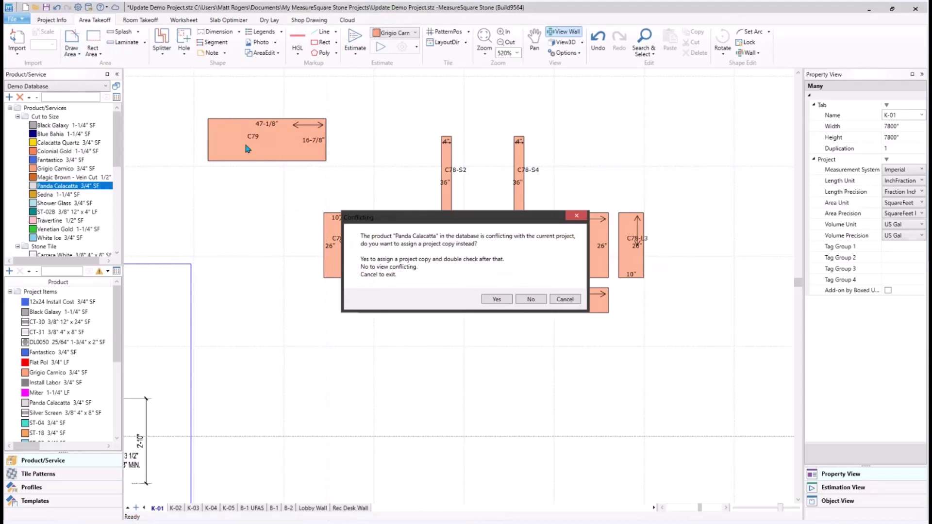
pyautogui.click(573, 297)
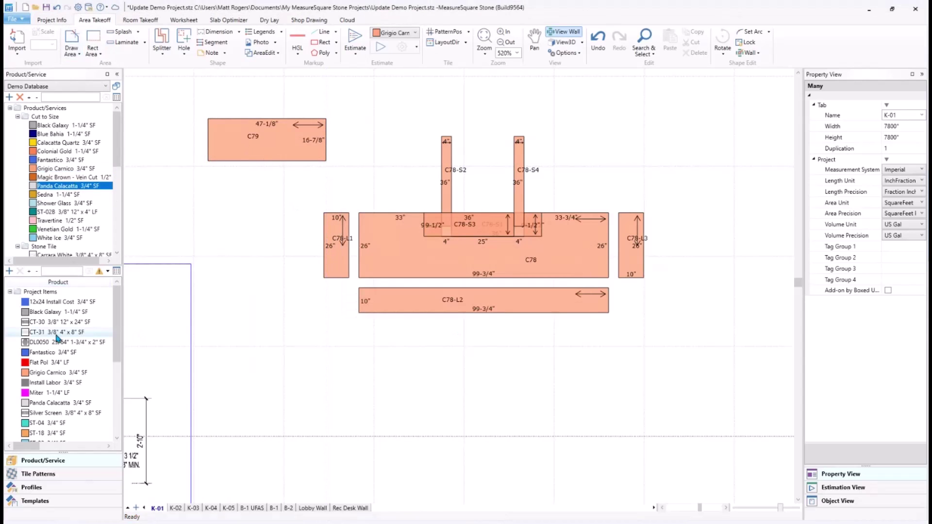
pyautogui.click(58, 271)
pyautogui.write('panda')
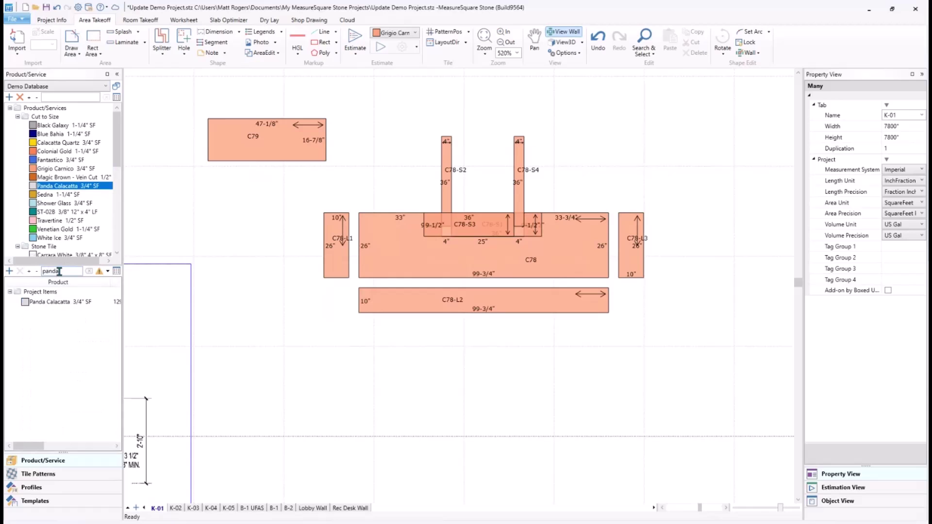
pyautogui.click(58, 302)
pyautogui.click(255, 141)
pyautogui.rightClick(252, 217)
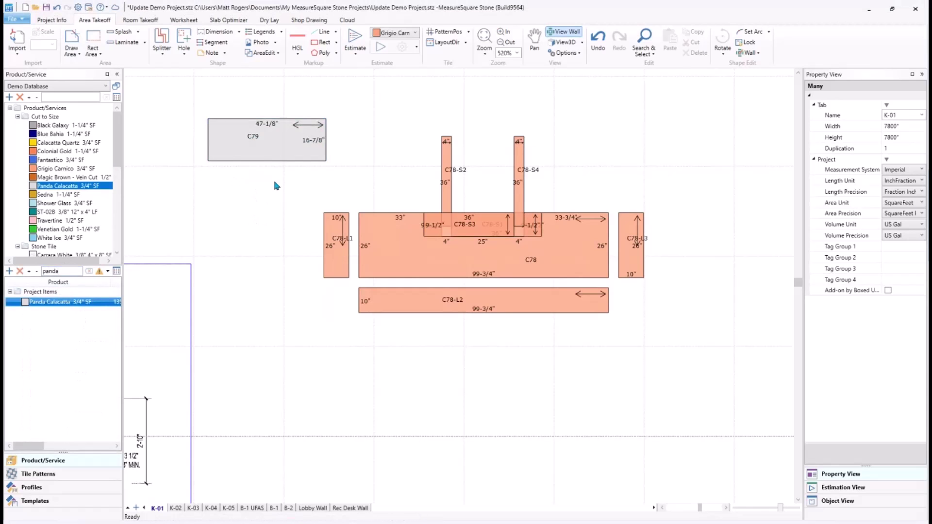
# Add laminates to the two short sides and the front edge of rectangle C79.
pyautogui.click(230, 155)
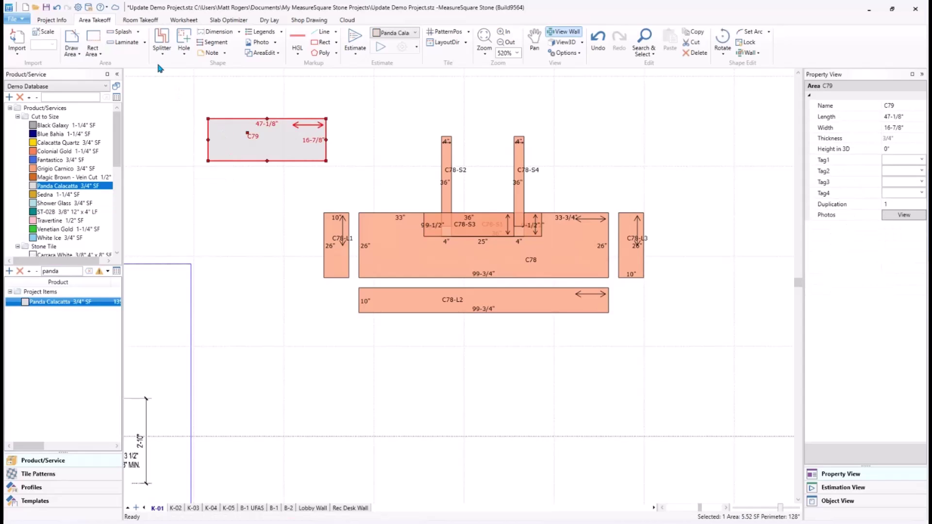
pyautogui.click(127, 42)
pyautogui.click(204, 140)
pyautogui.click(224, 168)
pyautogui.click(342, 150)
pyautogui.rightClick(293, 181)
# Set the W/H of C79's three laminates to 6".
pyautogui.keyDown('ctrl'); pyautogui.click(292, 173); pyautogui.keyUp('ctrl')
pyautogui.keyDown('ctrl'); pyautogui.click(339, 156); pyautogui.keyUp('ctrl')
pyautogui.keyDown('ctrl'); pyautogui.click(196, 161); pyautogui.keyUp('ctrl')
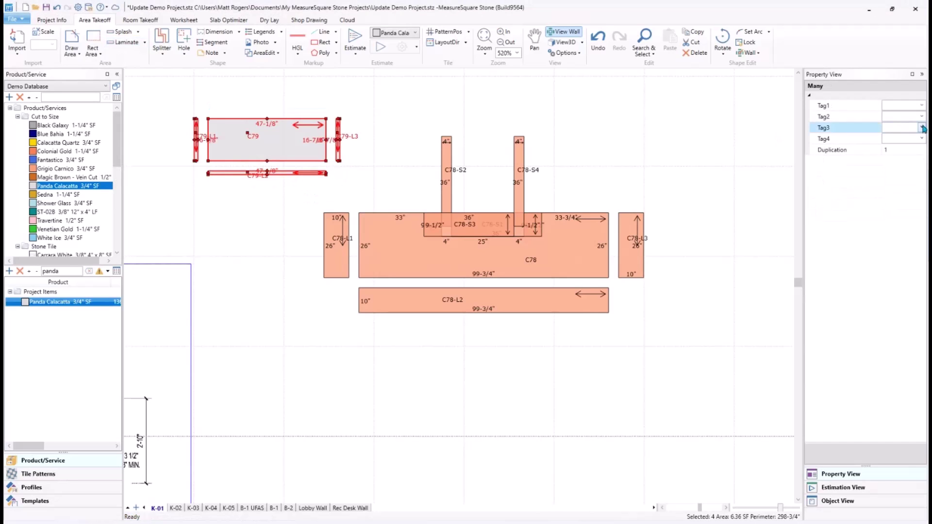
pyautogui.keyDown('ctrl'); pyautogui.click(260, 146); pyautogui.keyUp('ctrl')
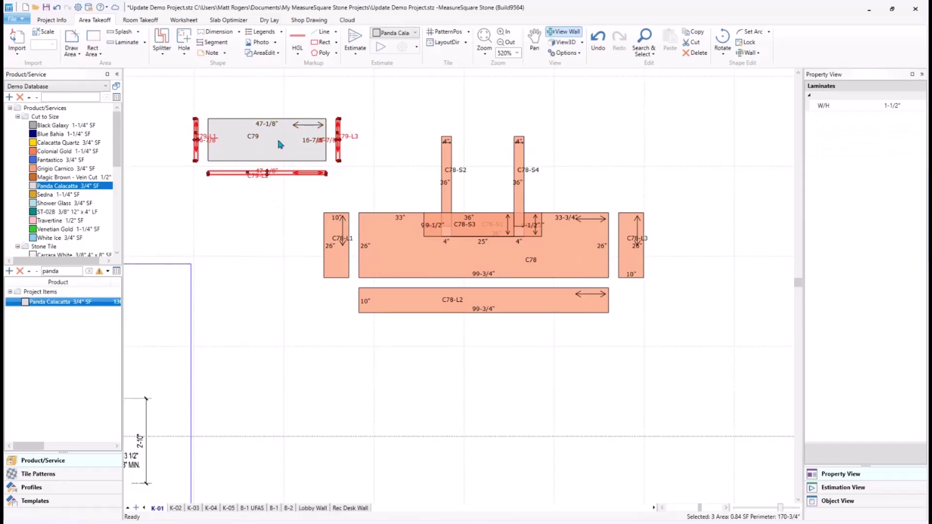
pyautogui.click(907, 106)
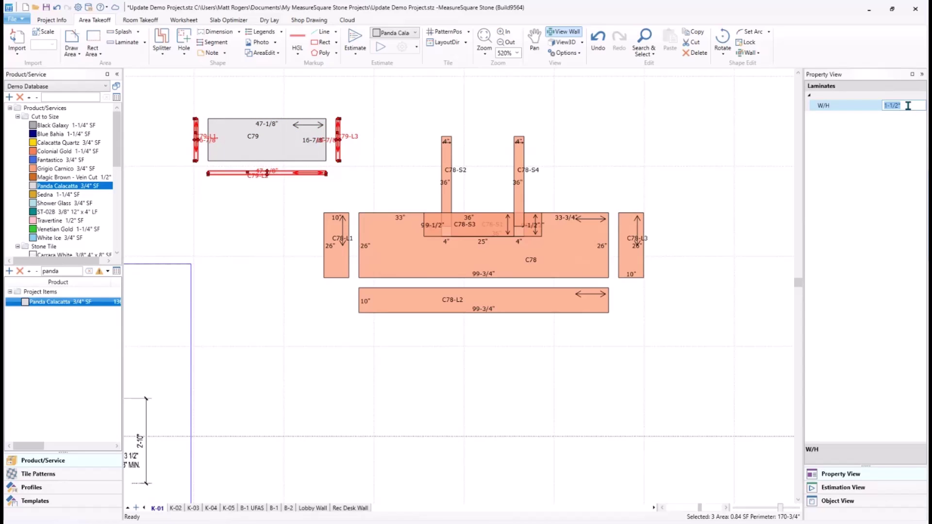
pyautogui.write('6')
pyautogui.press('Return')
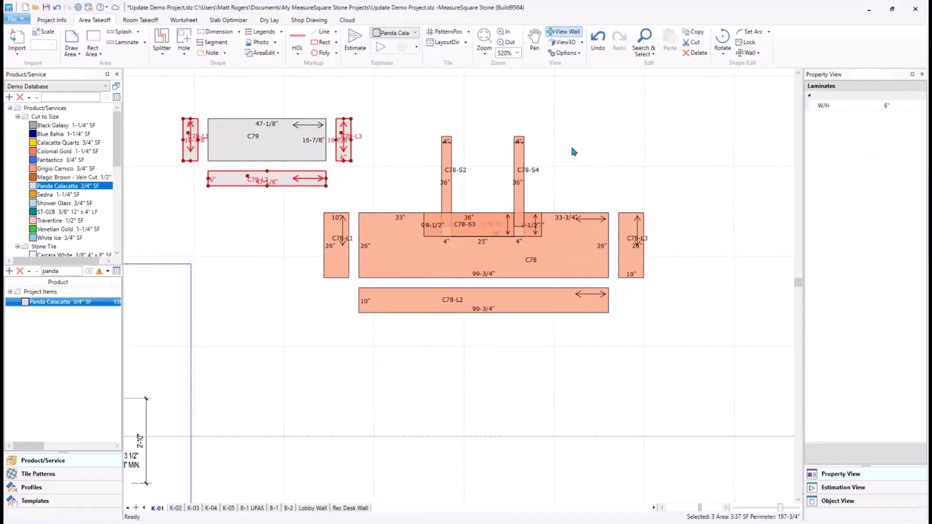
pyautogui.click(574, 152)
# Move C79 with its laminates over the notch of C78 and set its height in 3D to 3'0".
pyautogui.moveTo(243, 136); pyautogui.dragTo(433, 221)
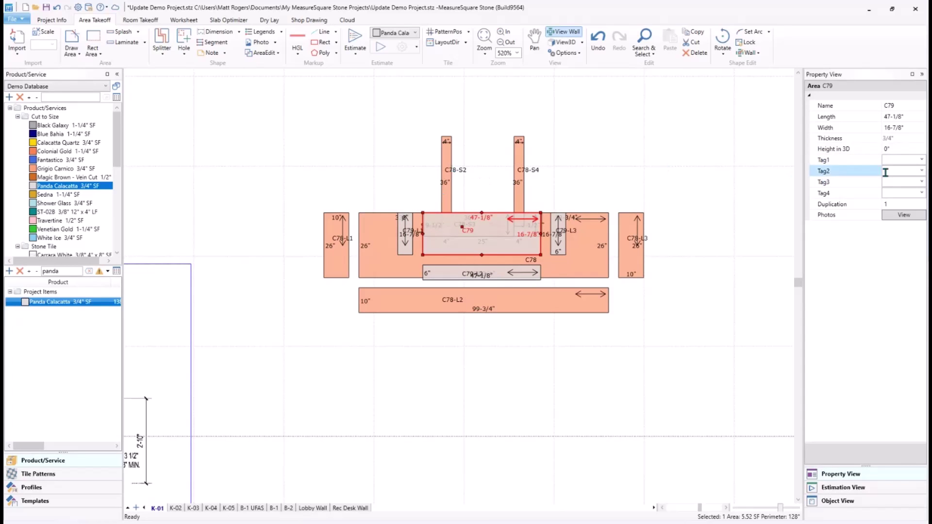
pyautogui.click(892, 148)
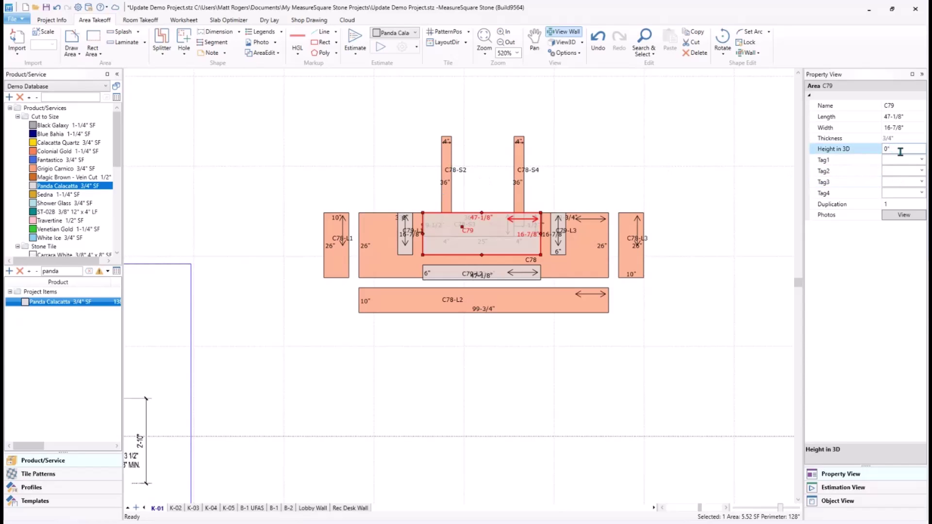
pyautogui.press('BackSpace')
pyautogui.write('3\'0"')
pyautogui.press('Return')
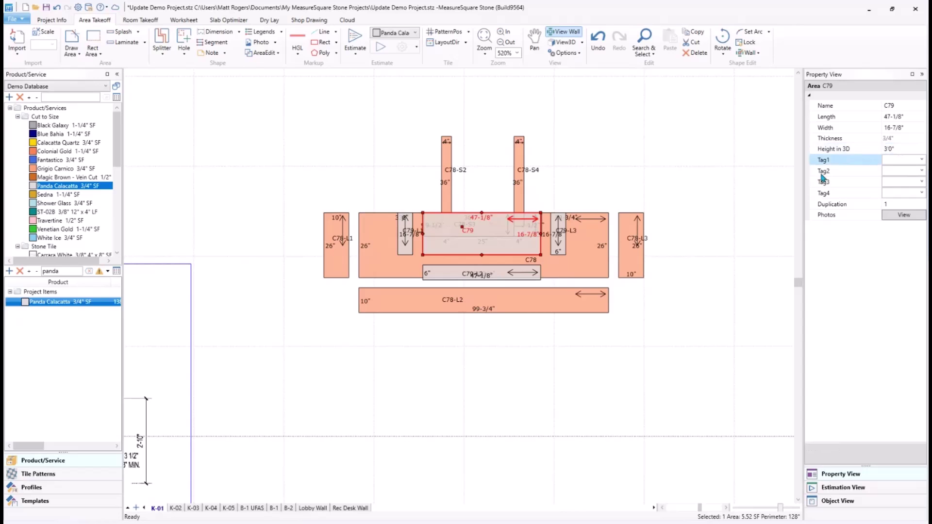
# Select all countertop and shelf pieces and inspect the assembly in 3D from several angles.
pyautogui.moveTo(663, 343); pyautogui.dragTo(245, 137)
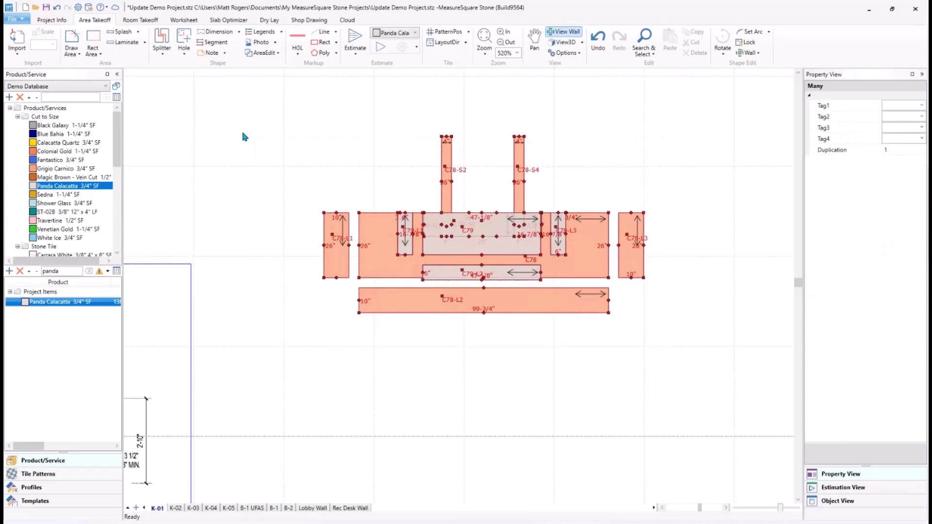
pyautogui.click(564, 43)
pyautogui.moveTo(497, 302)
pyautogui.mouseDown()
pyautogui.moveTo(474, 304)
pyautogui.moveTo(555, 358)
pyautogui.moveTo(606, 375)
pyautogui.moveTo(442, 372)
pyautogui.moveTo(517, 357)
pyautogui.mouseUp()
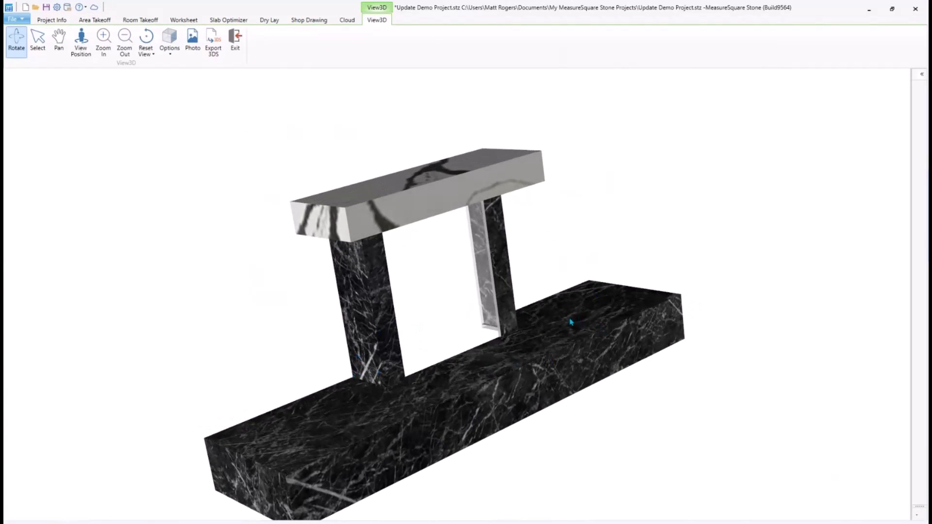
pyautogui.moveTo(572, 322); pyautogui.dragTo(545, 374)
pyautogui.click(234, 43)
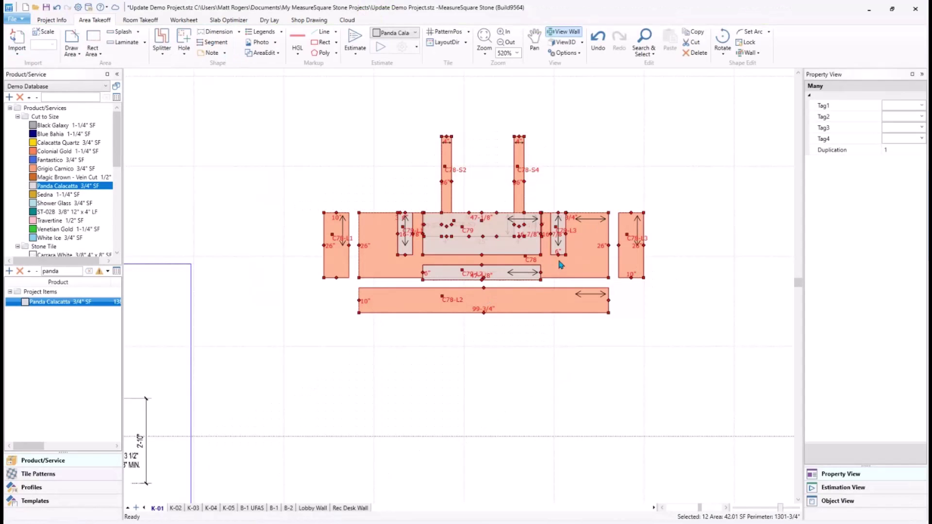
# Save all C78 and C79 pieces together as an area template named "Fireplace".
pyautogui.rightClick(558, 258)
pyautogui.click(523, 351)
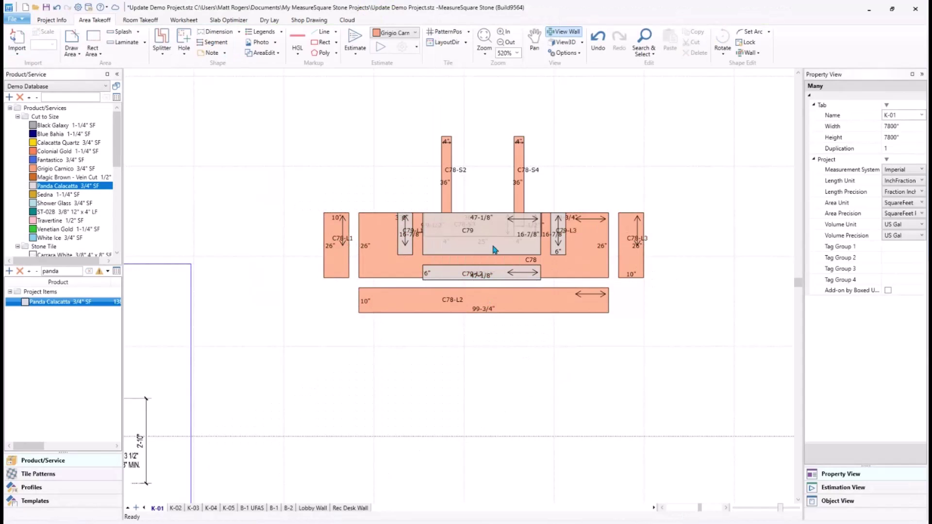
pyautogui.moveTo(643, 339); pyautogui.dragTo(301, 121)
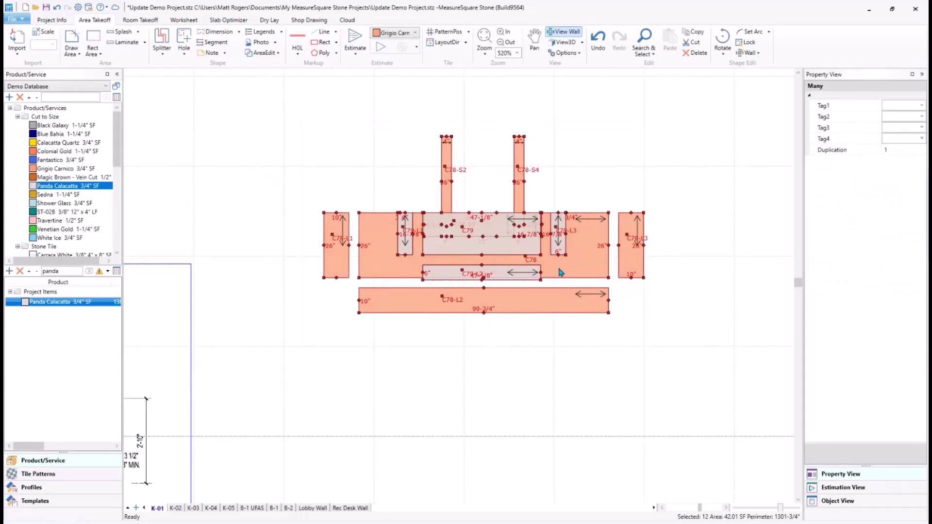
pyautogui.rightClick(558, 268)
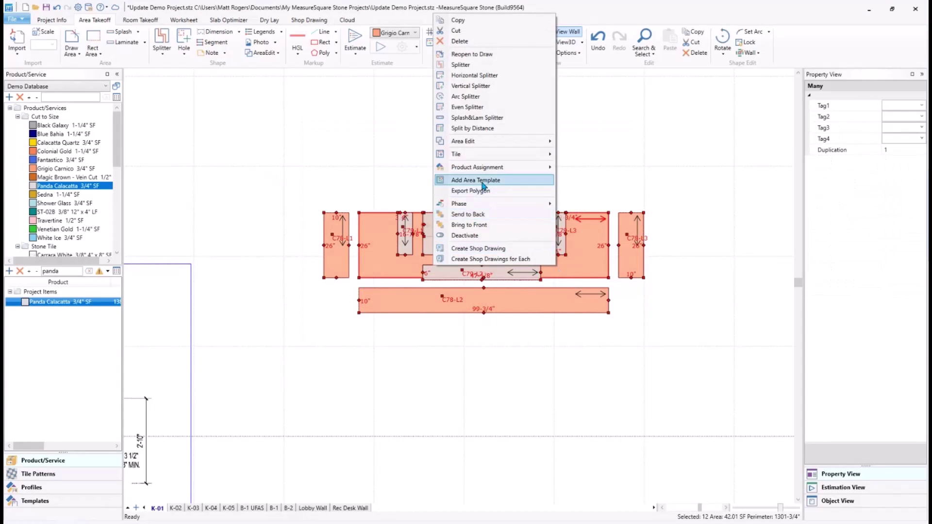
pyautogui.click(482, 180)
pyautogui.write('Fireplace')
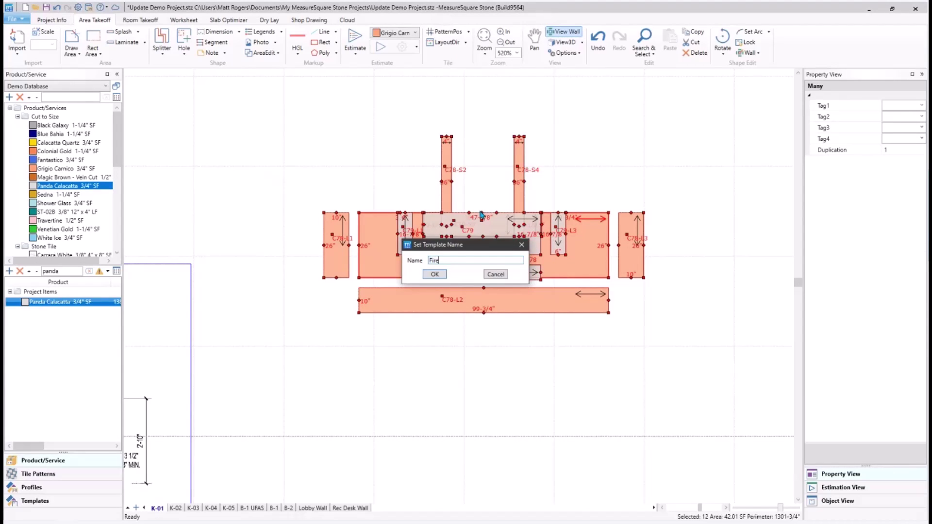
pyautogui.click(435, 275)
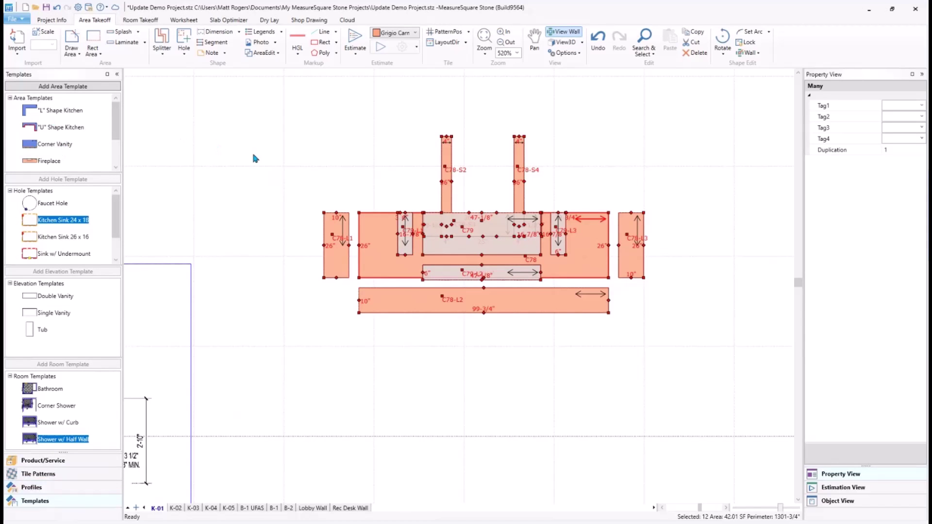
# Create a new tab named "Fireplace" and place the Fireplace area template on it.
pyautogui.scroll(-4, 318, 194)
pyautogui.scroll(-1, 381, 315)
pyautogui.click(431, 353)
pyautogui.moveTo(491, 340); pyautogui.dragTo(420, 290, button='middle')
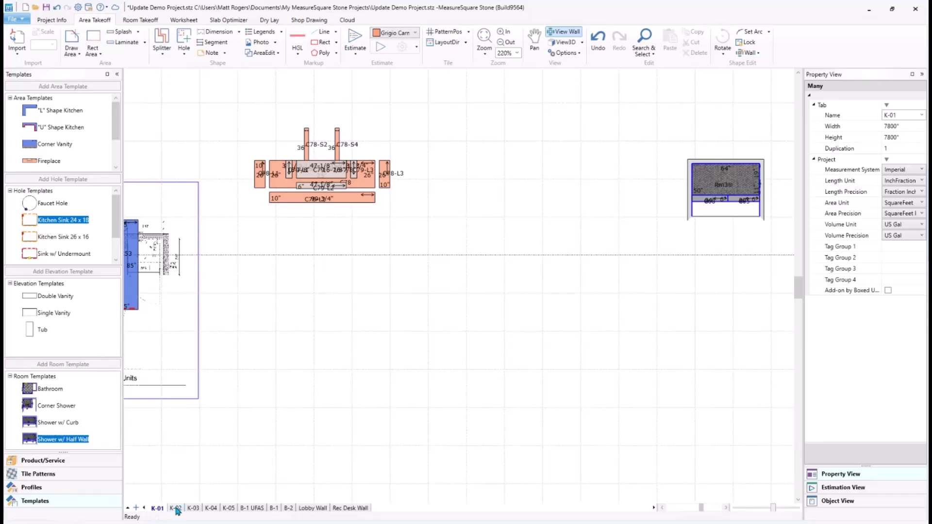
pyautogui.click(175, 509)
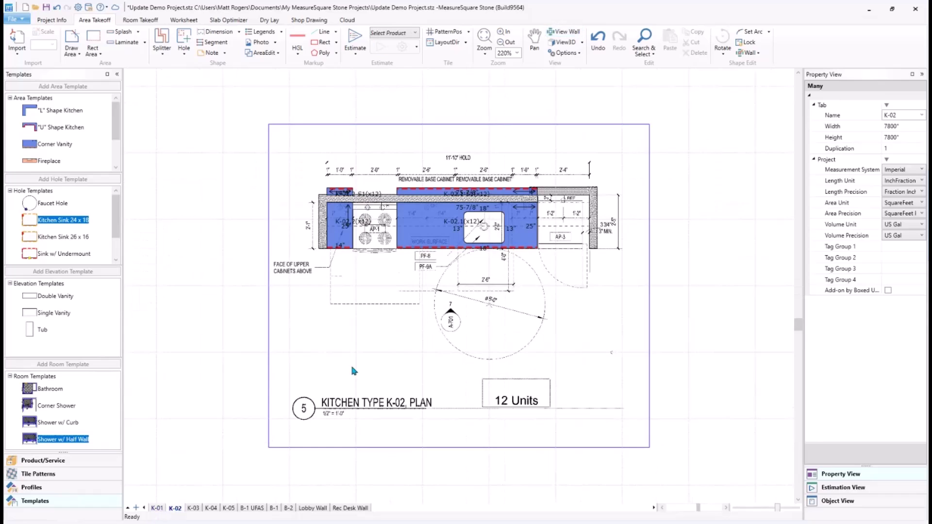
pyautogui.click(127, 508)
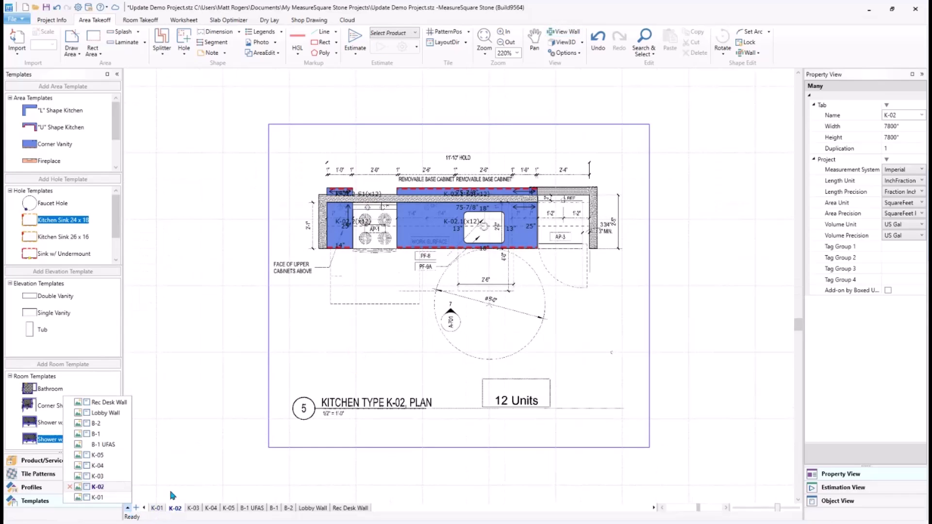
pyautogui.click(136, 508)
pyautogui.write('Fireplace')
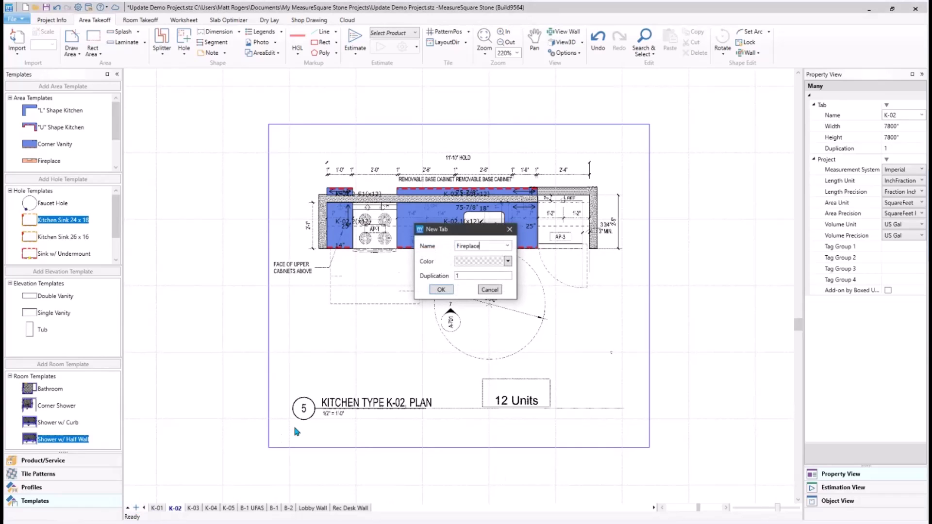
pyautogui.press('Return')
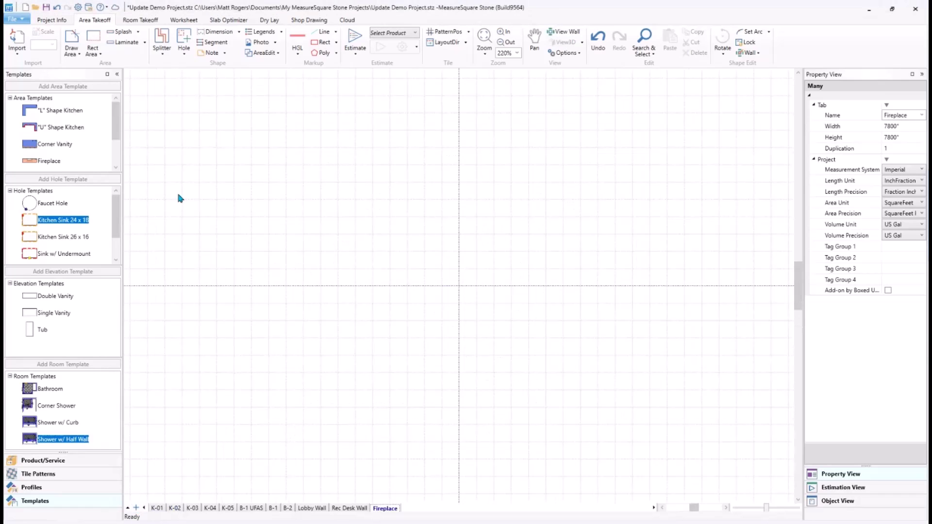
pyautogui.moveTo(49, 160); pyautogui.dragTo(472, 270)
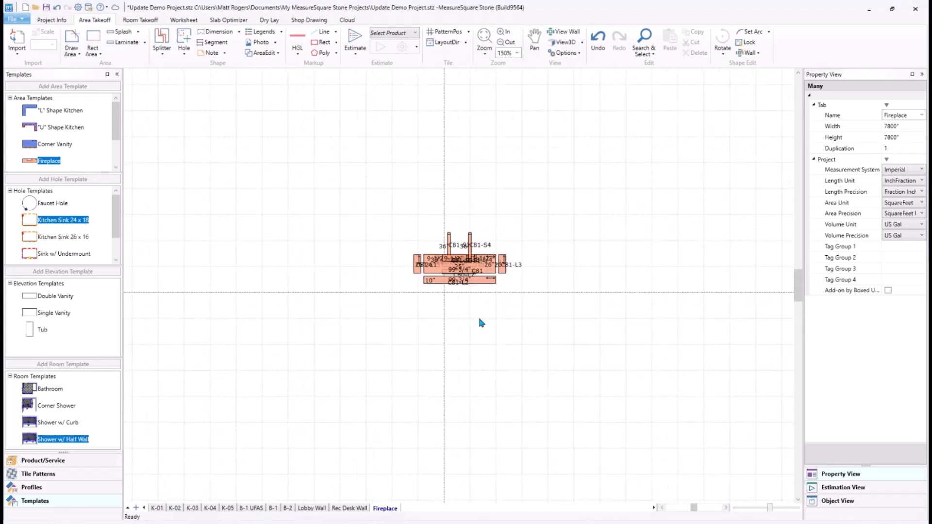
pyautogui.scroll(2, 481, 323)
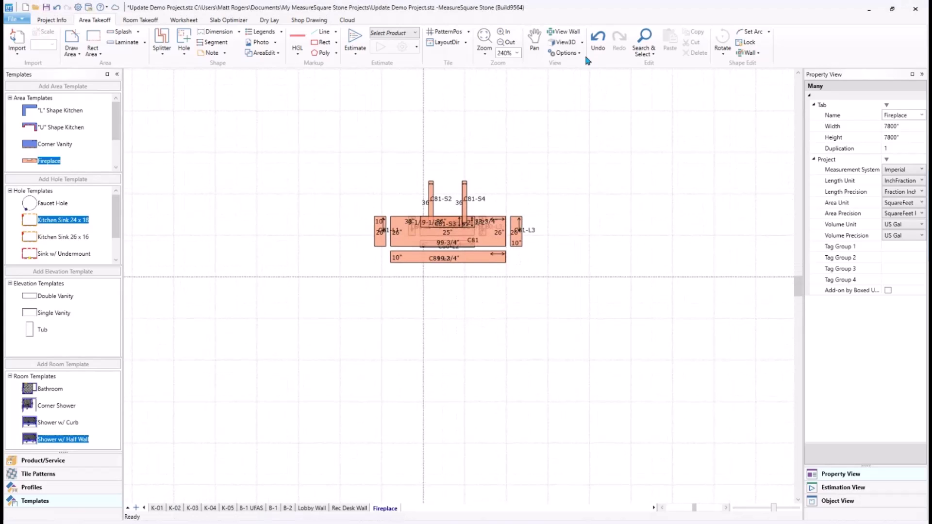
# Inspect the placed fireplace template in 3D from different angles.
pyautogui.click(563, 42)
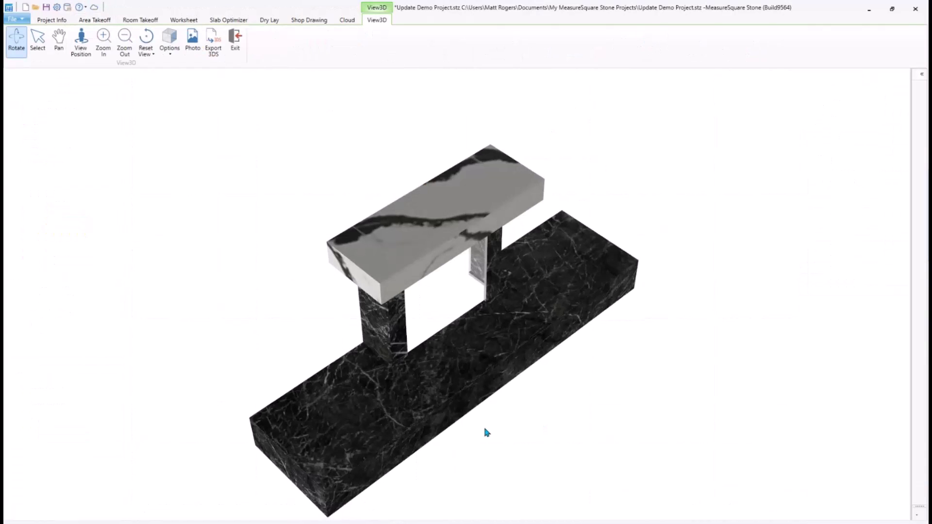
pyautogui.moveTo(352, 427); pyautogui.dragTo(308, 428)
pyautogui.moveTo(231, 439); pyautogui.dragTo(429, 413)
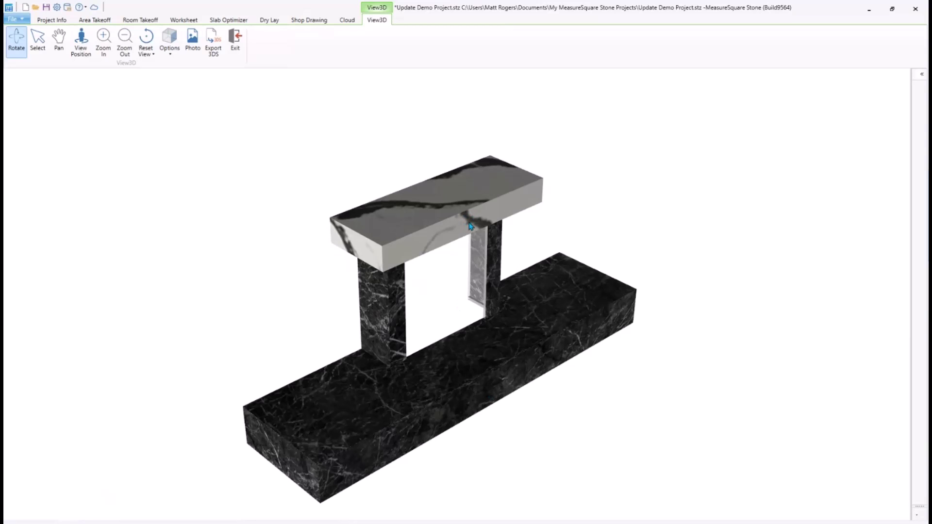
pyautogui.moveTo(469, 389); pyautogui.dragTo(373, 393)
pyautogui.click(235, 41)
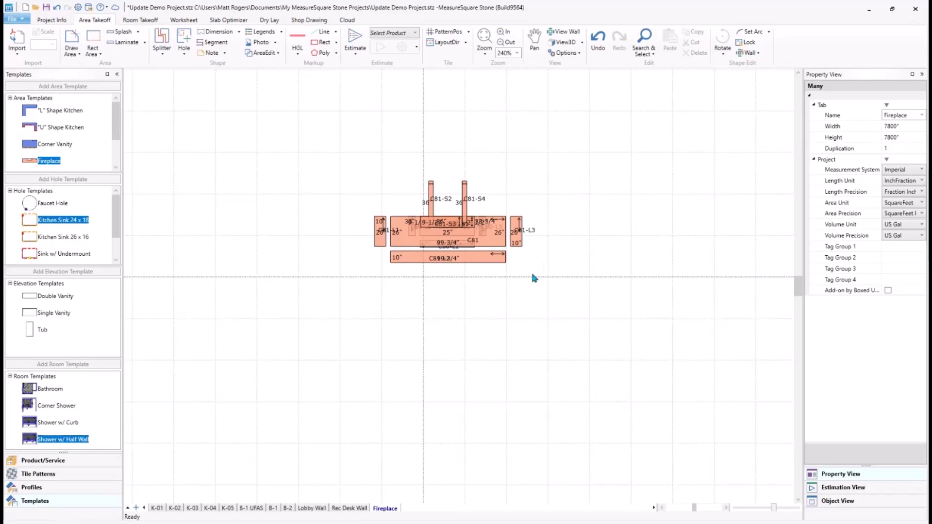
# Examine how the Bid Proposal worksheet lists items by tag and area, comparing it with fireplace area C81.
pyautogui.scroll(1, 530, 256)
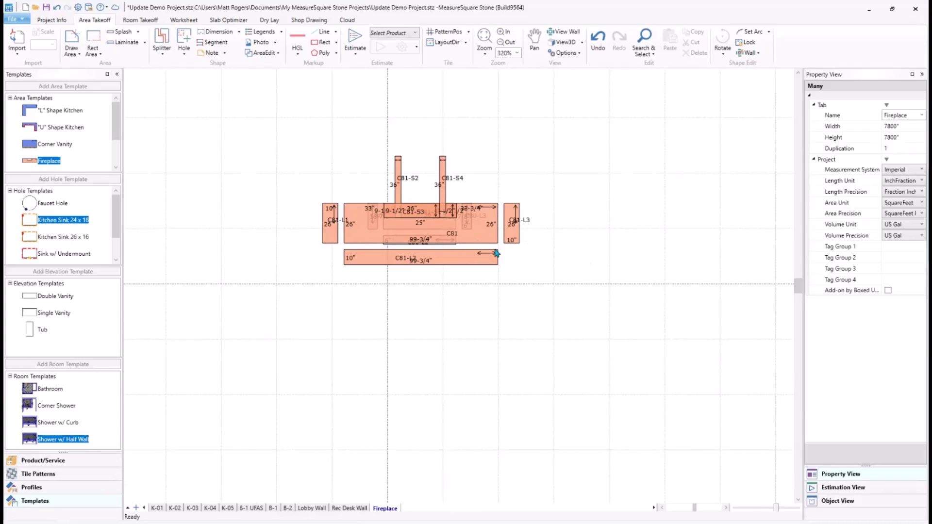
pyautogui.moveTo(496, 253)
pyautogui.click(185, 20)
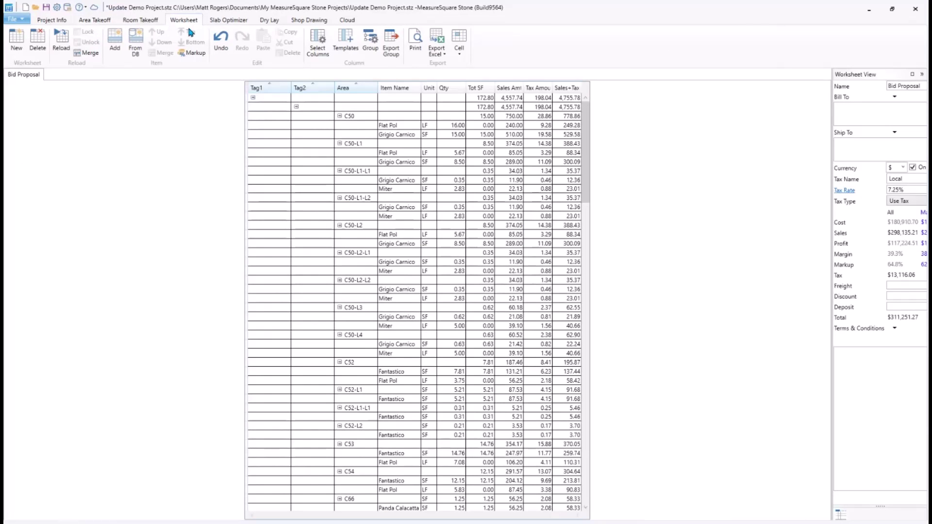
pyautogui.click(94, 20)
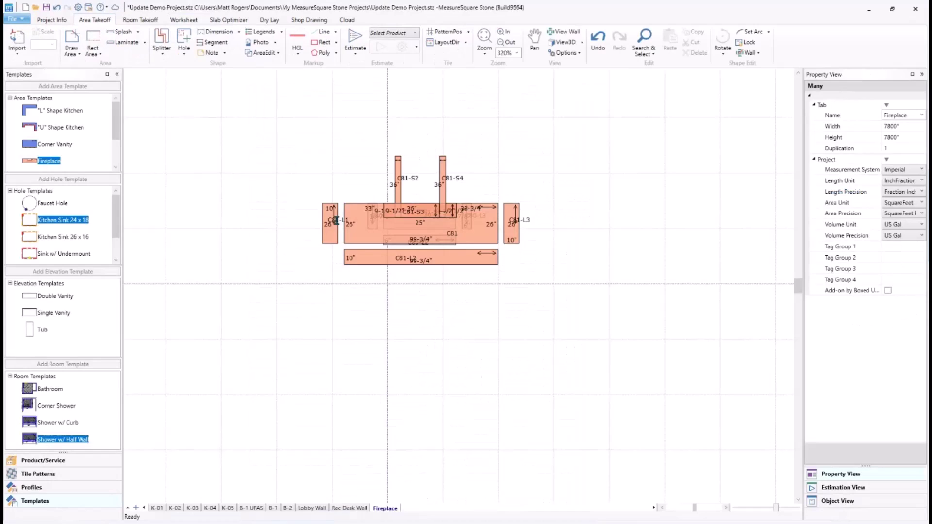
pyautogui.click(468, 244)
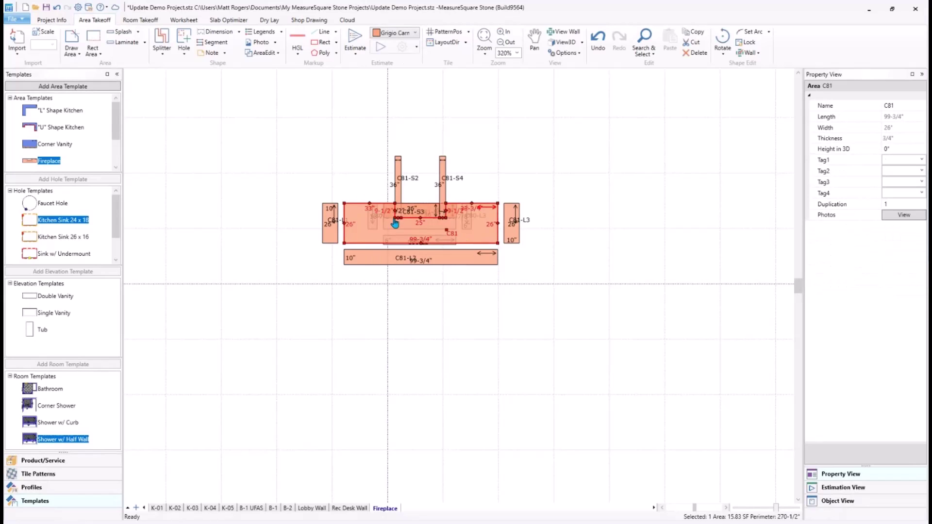
pyautogui.click(184, 20)
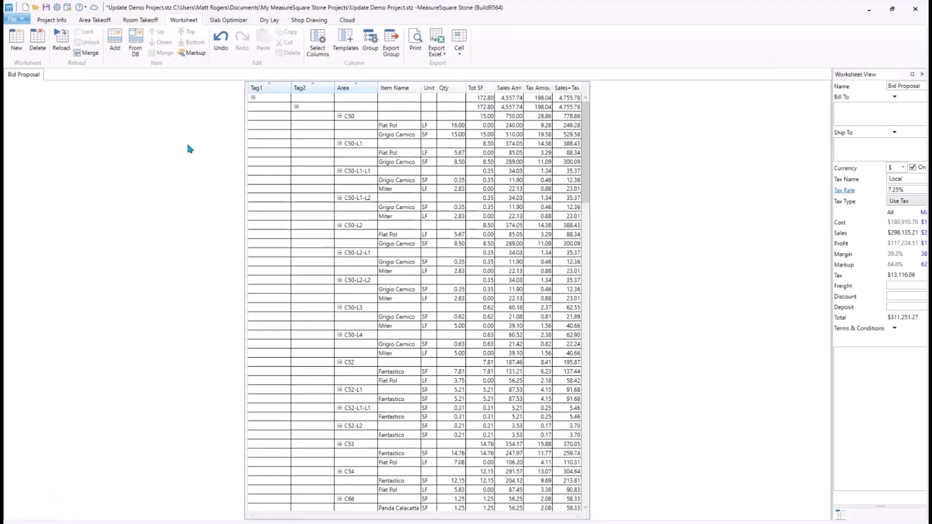
pyautogui.click(96, 20)
pyautogui.click(410, 313)
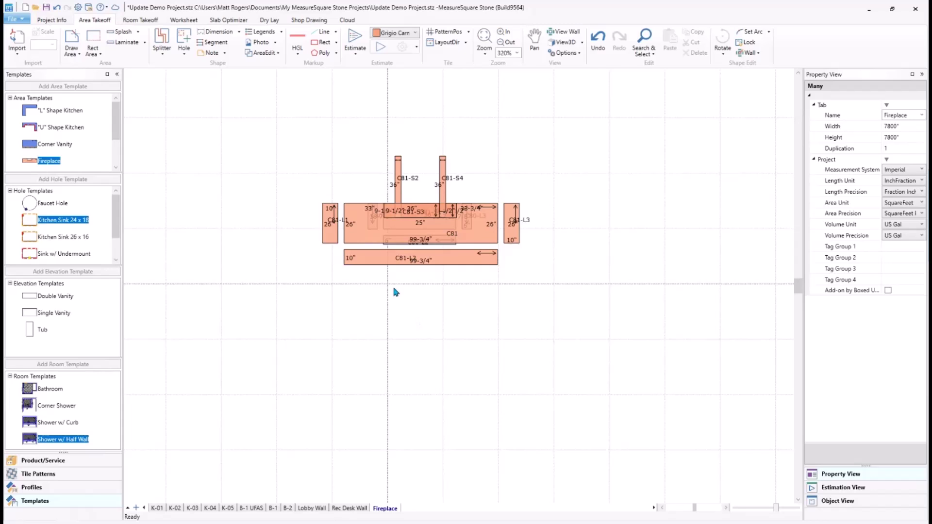
# Select all the fireplace pieces and set their Tag1 to "Fireplace".
pyautogui.scroll(1, 492, 283)
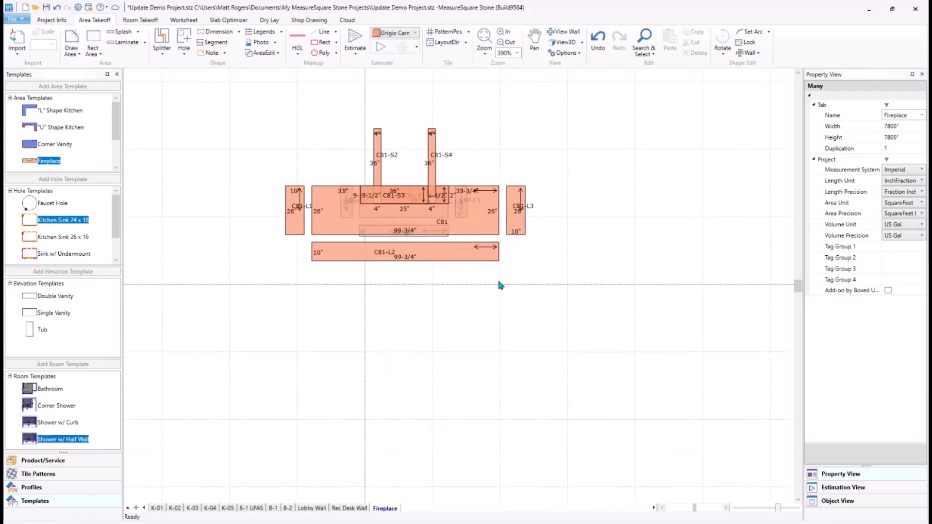
pyautogui.moveTo(558, 255); pyautogui.dragTo(522, 293, button='middle')
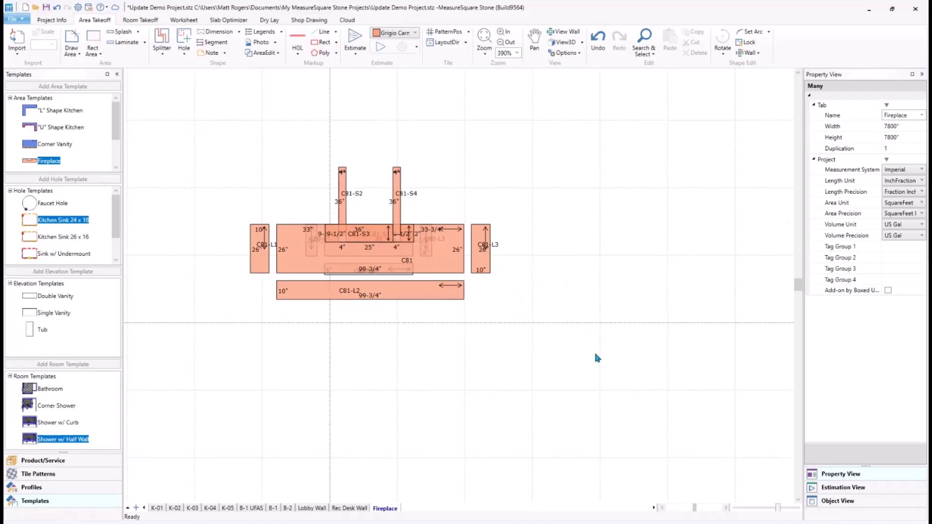
pyautogui.moveTo(599, 361); pyautogui.dragTo(191, 122)
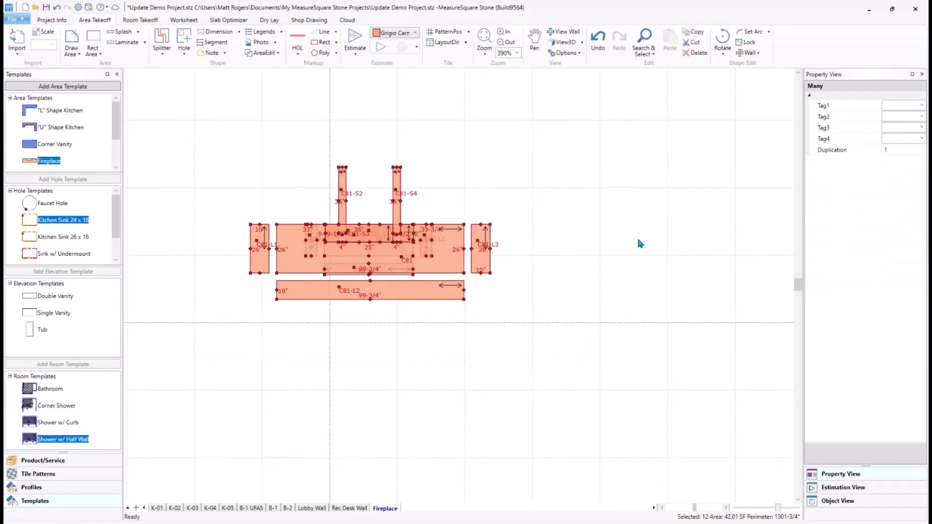
pyautogui.click(922, 108)
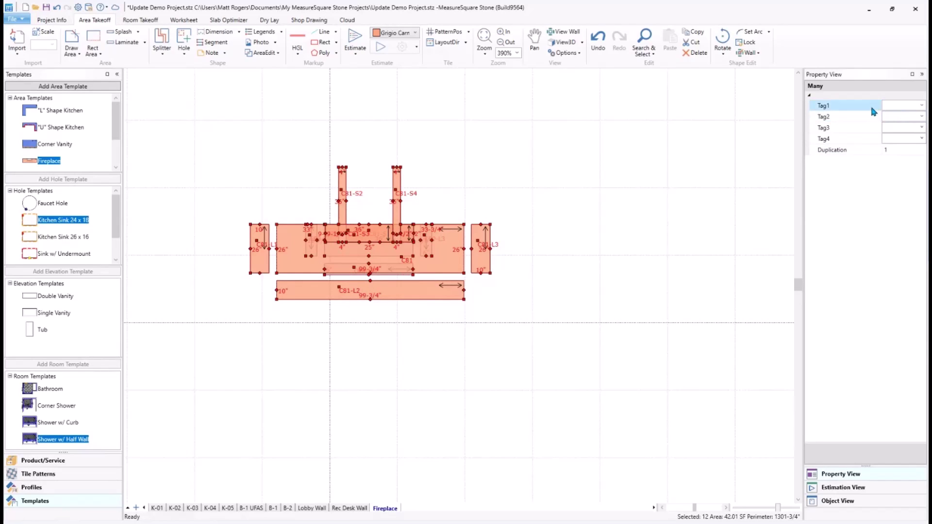
pyautogui.click(866, 128)
pyautogui.click(867, 141)
pyautogui.click(922, 106)
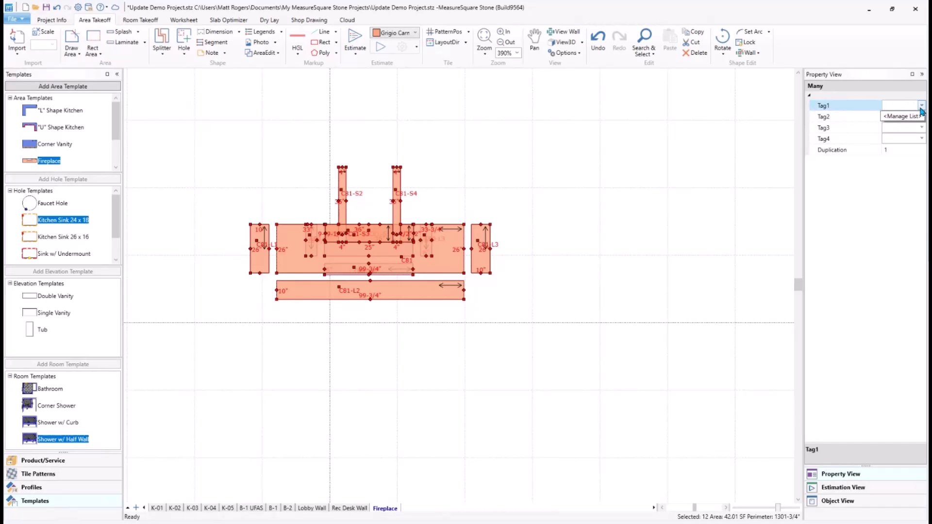
pyautogui.click(910, 107)
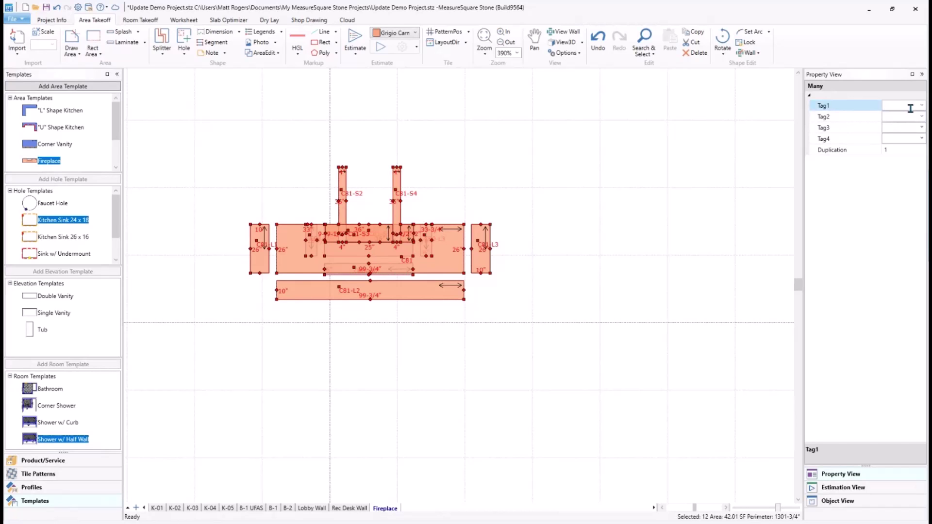
pyautogui.write('Fireplace')
pyautogui.click(327, 483)
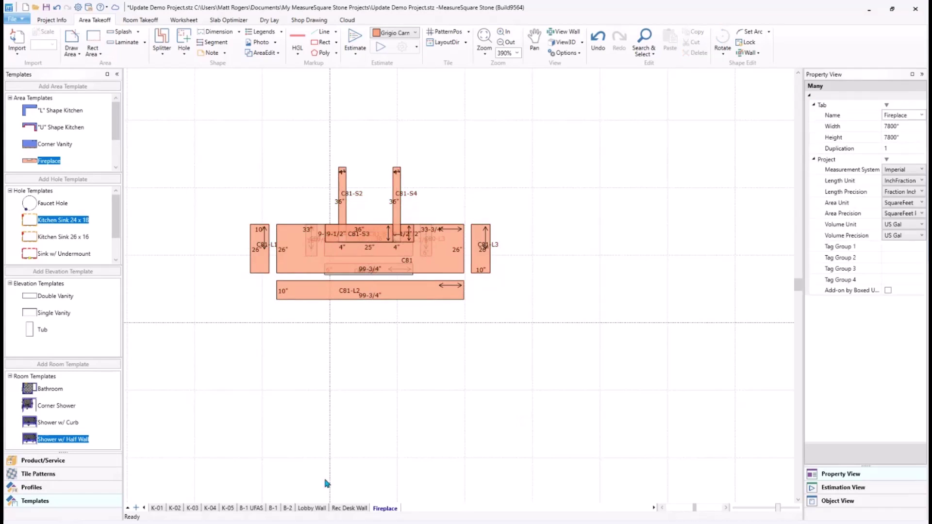
# Create a new tab named "Demo Bathroom" and place the Bathroom room template on it.
pyautogui.click(136, 508)
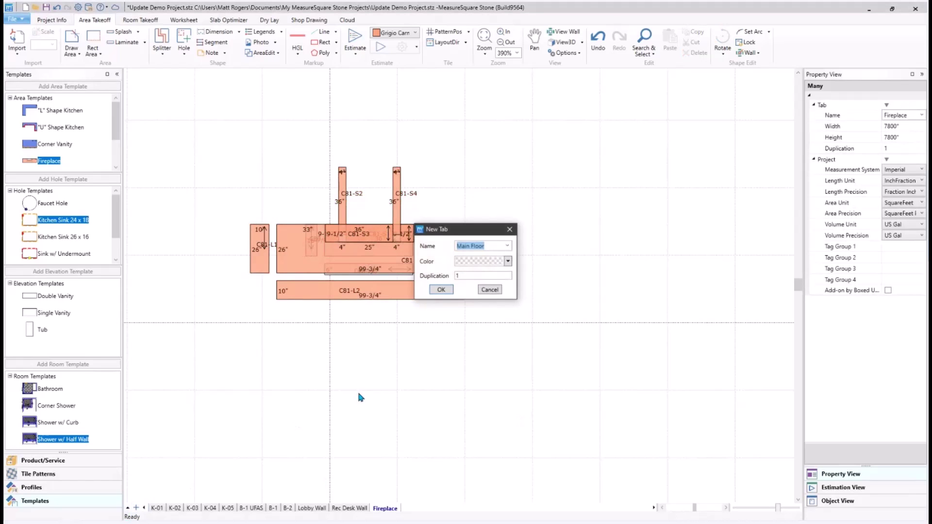
pyautogui.write('Demo Bathroom')
pyautogui.press('Return')
pyautogui.moveTo(49, 389); pyautogui.dragTo(467, 289)
pyautogui.moveTo(514, 333); pyautogui.dragTo(419, 239)
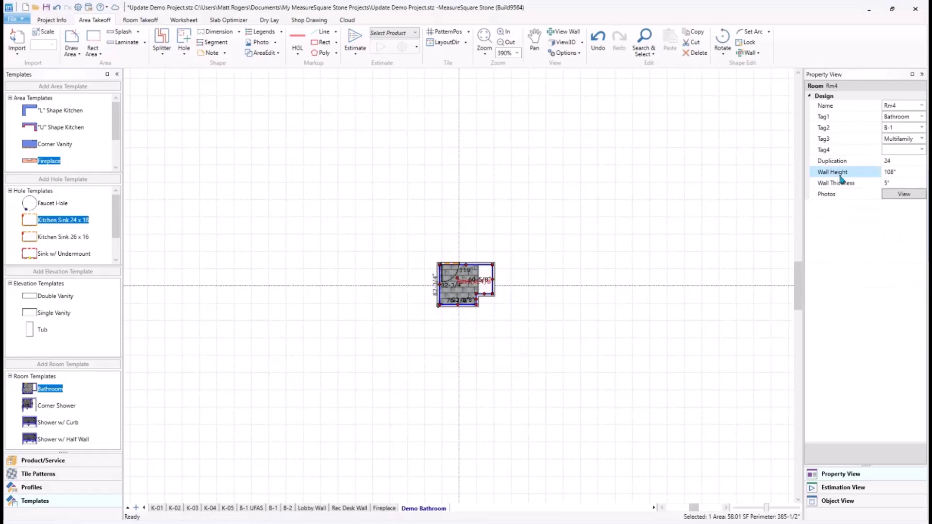
pyautogui.click(566, 378)
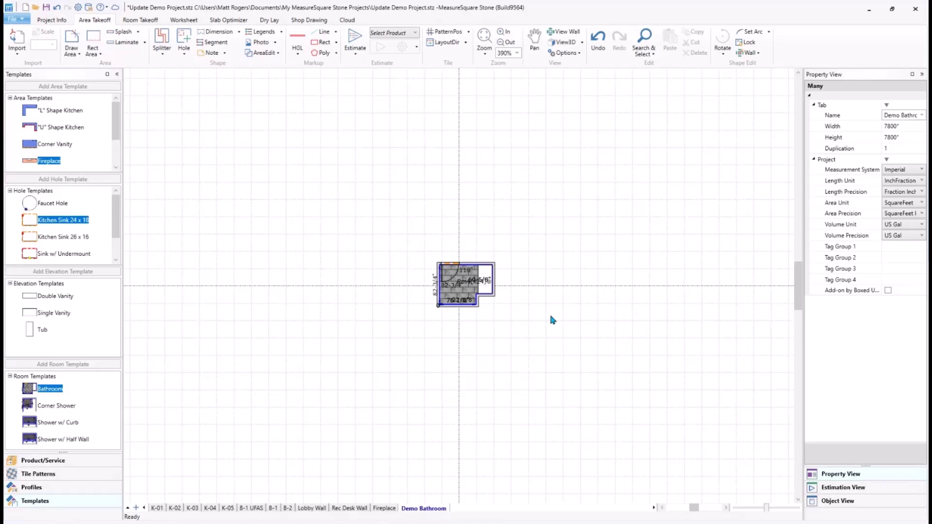
pyautogui.scroll(5, 530, 276)
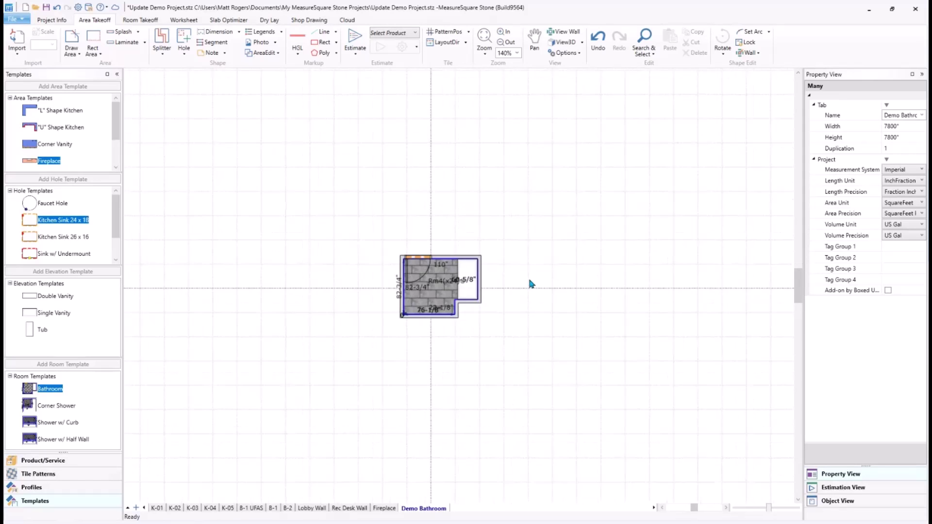
pyautogui.click(480, 320)
pyautogui.moveTo(573, 323); pyautogui.dragTo(516, 380, button='middle')
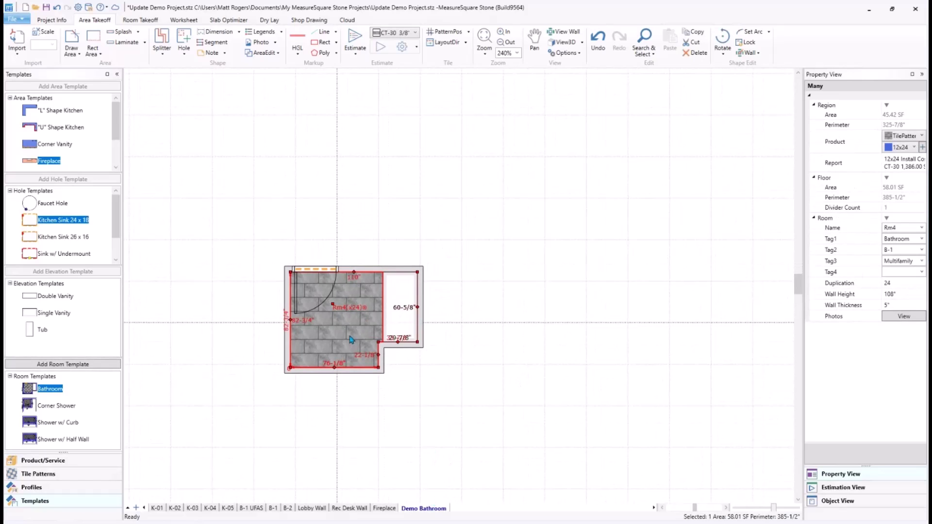
# Reload the Bid Proposal worksheet with only the Fireplace and Demo Bathroom tabs included.
pyautogui.click(387, 508)
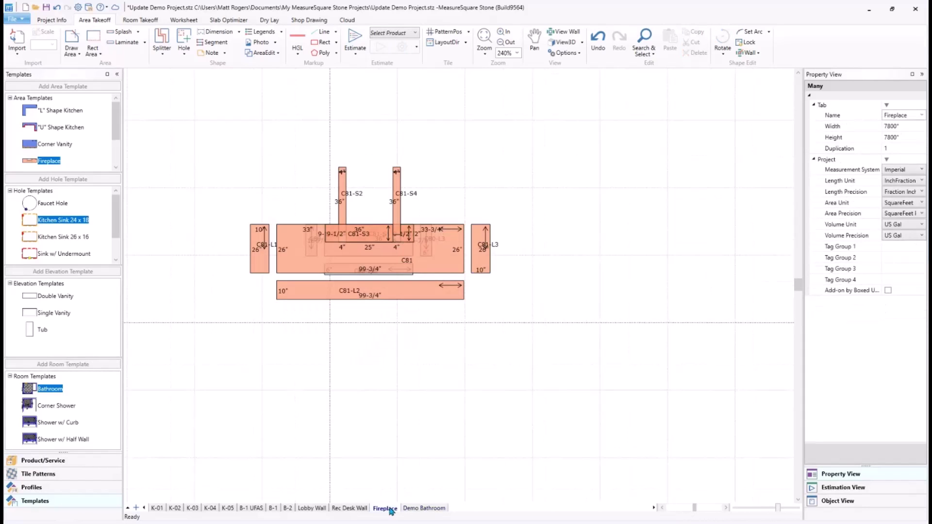
pyautogui.click(430, 510)
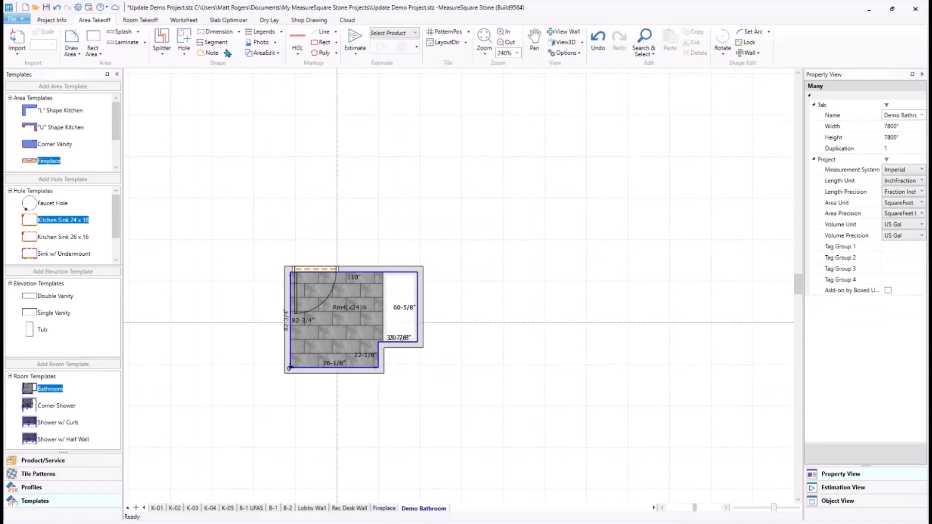
pyautogui.click(184, 20)
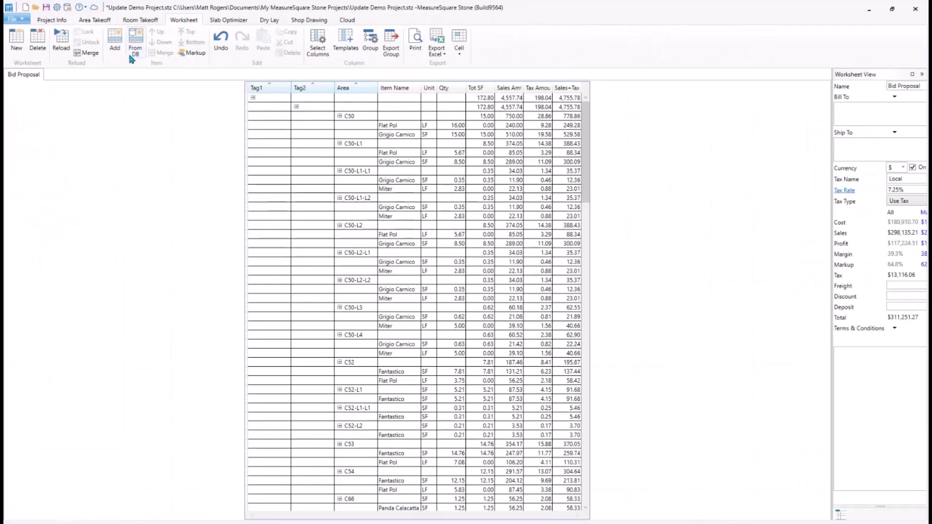
pyautogui.click(61, 47)
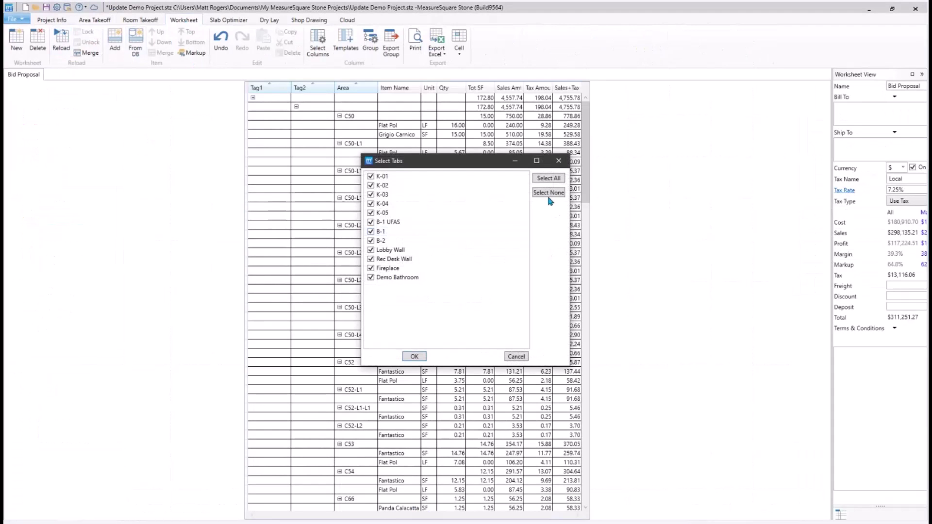
pyautogui.click(372, 278)
pyautogui.click(372, 277)
pyautogui.click(414, 357)
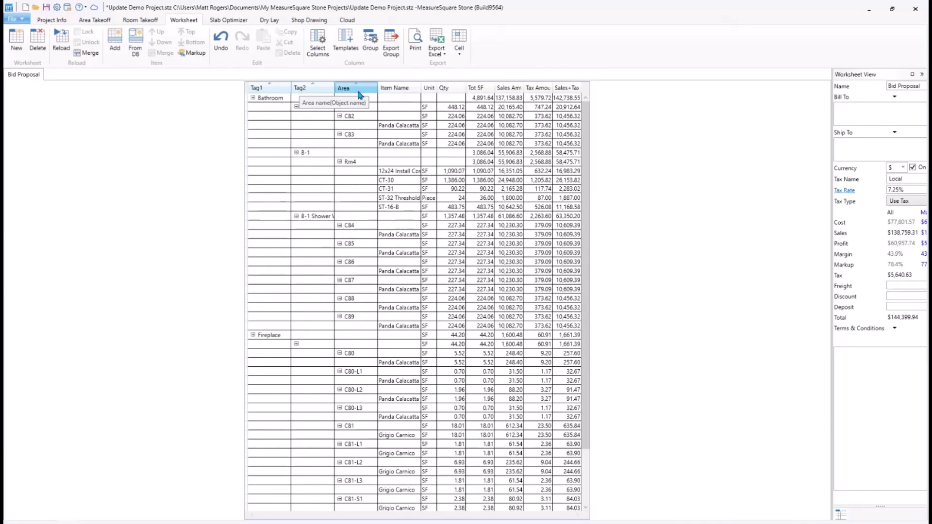
# Make Area the first worksheet column, then group by Item Name and place that column directly after Area.
pyautogui.moveTo(350, 89); pyautogui.dragTo(267, 90)
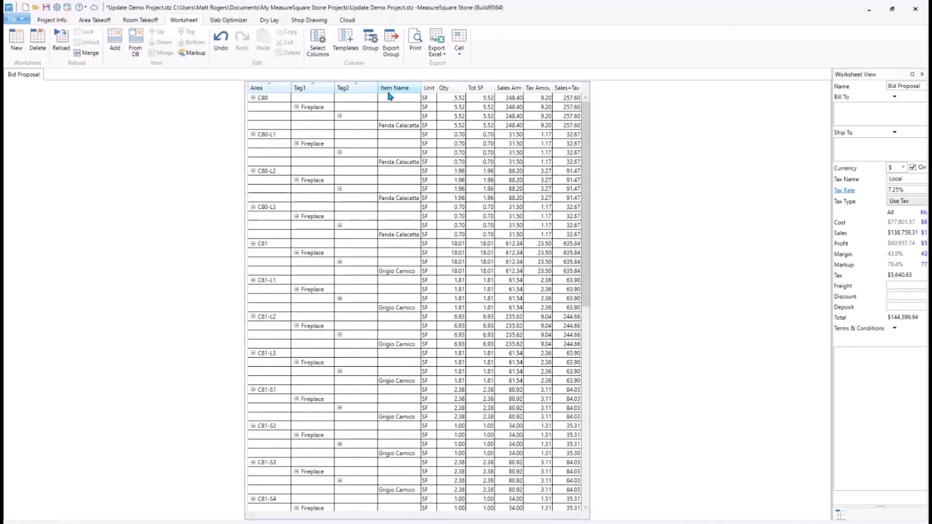
pyautogui.rightClick(393, 90)
pyautogui.click(373, 100)
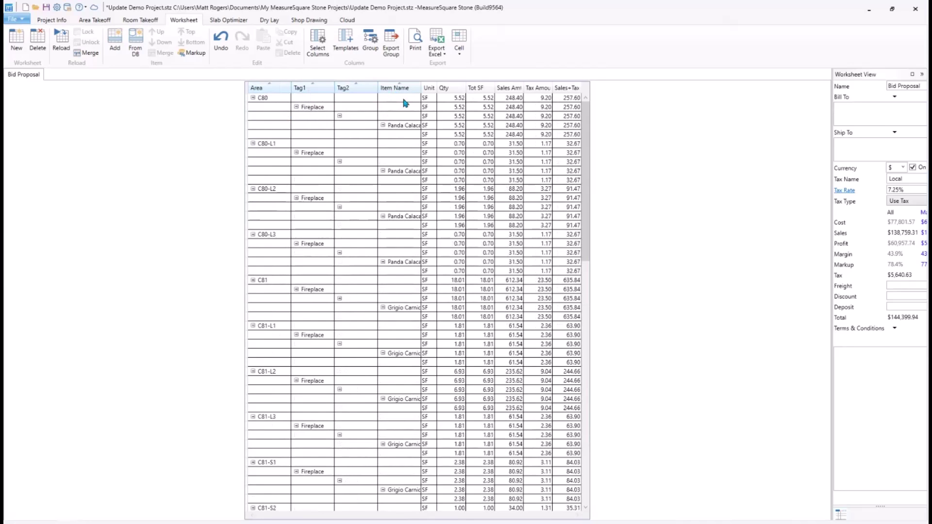
pyautogui.moveTo(400, 90); pyautogui.dragTo(301, 95)
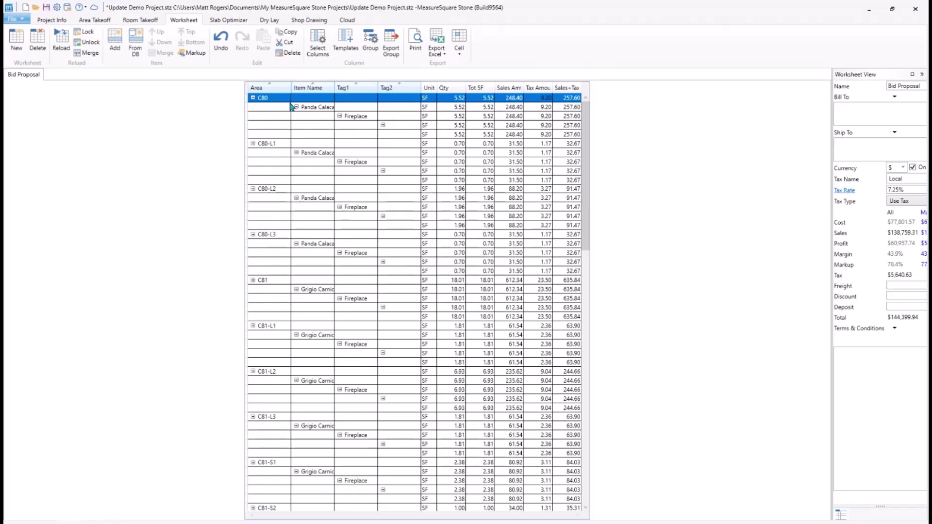
# Make Tag1 the first grouping column and collapse the worksheet rows to the area level.
pyautogui.moveTo(356, 88); pyautogui.dragTo(256, 97)
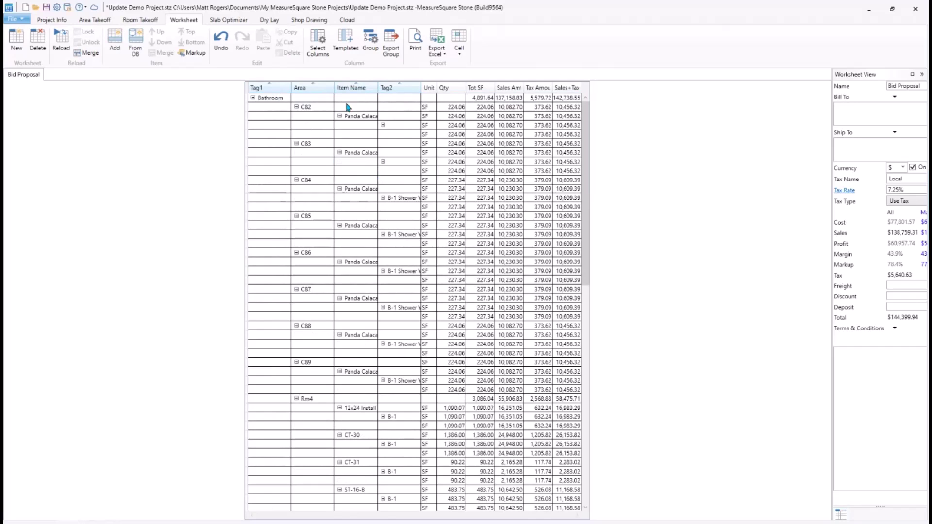
pyautogui.rightClick(309, 91)
pyautogui.click(283, 127)
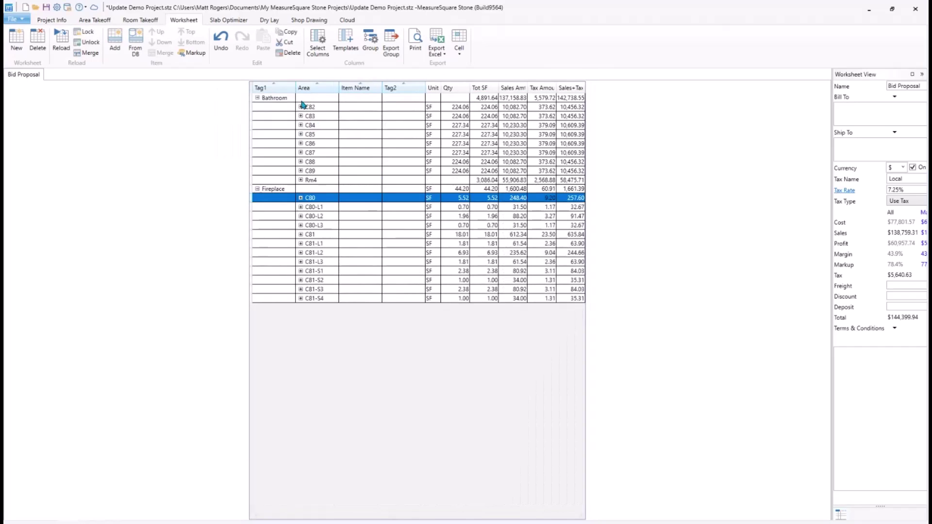
pyautogui.rightClick(280, 96)
pyautogui.click(290, 220)
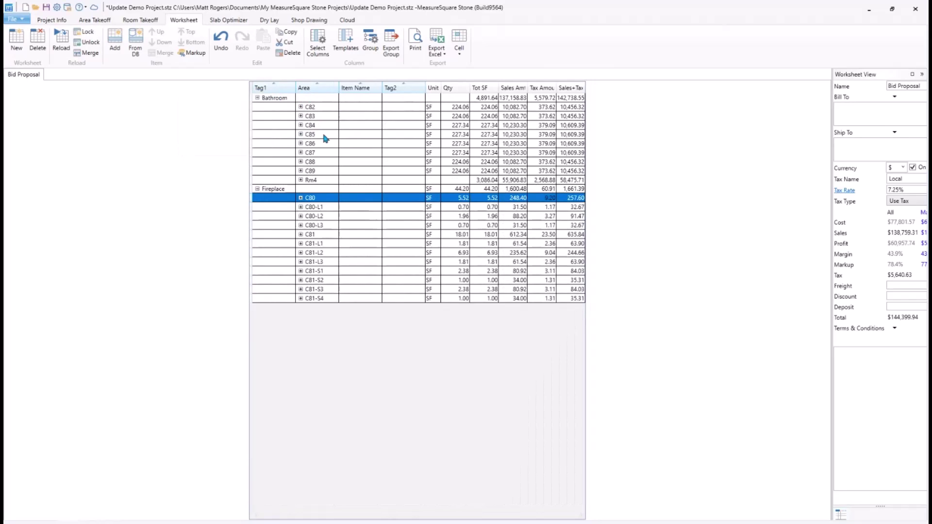
# Collapse the worksheet to its Tag1 groups and expand the Bathroom group to show its areas.
pyautogui.rightClick(281, 90)
pyautogui.click(254, 125)
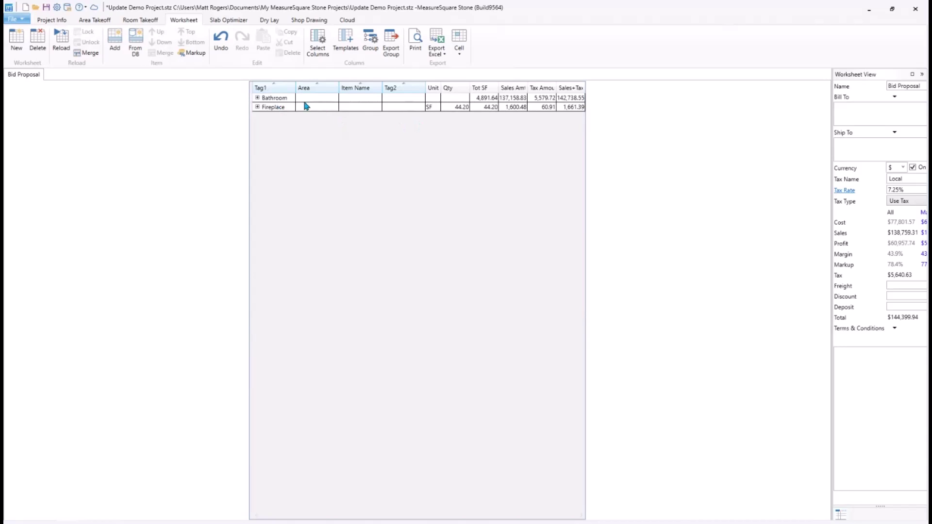
pyautogui.click(257, 98)
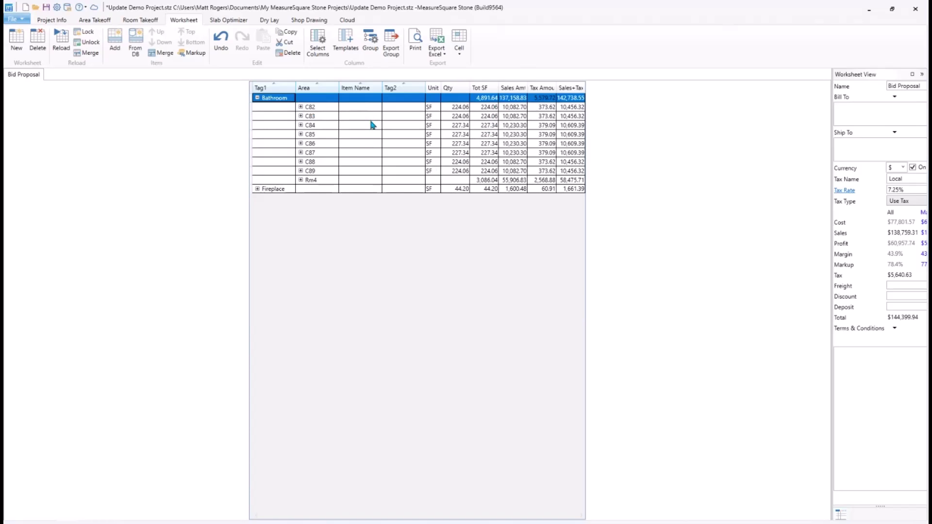
pyautogui.click(327, 108)
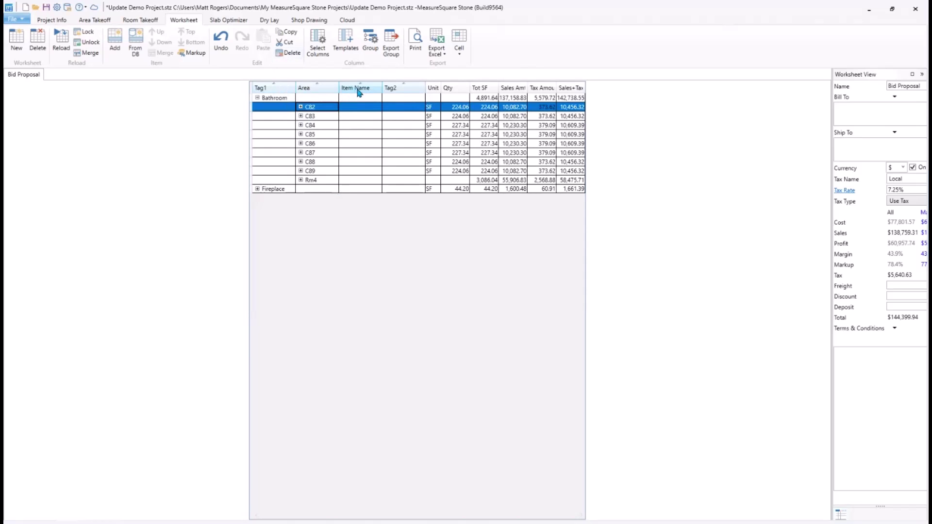
# Make Item Name the first grouping column and collapse the worksheet to one row per item.
pyautogui.moveTo(360, 92); pyautogui.dragTo(287, 97)
pyautogui.rightClick(286, 96)
pyautogui.click(261, 130)
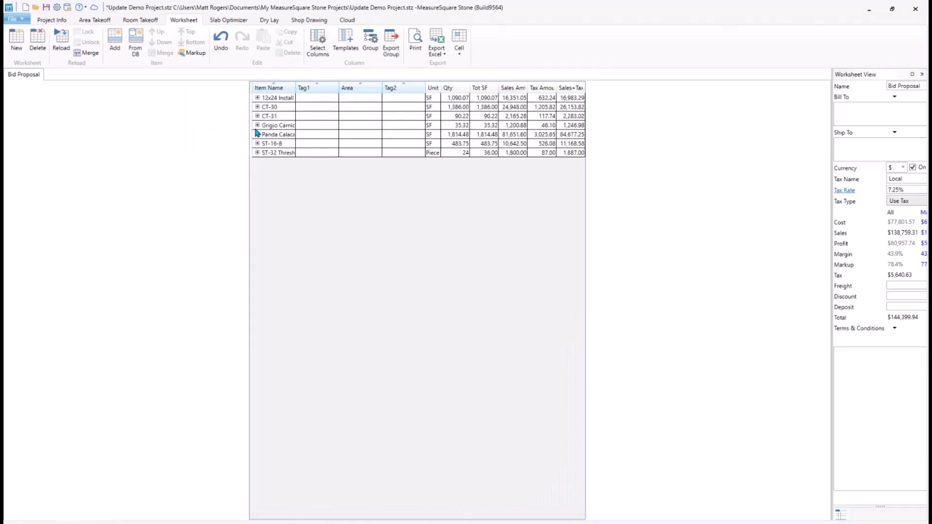
# Delete the 12x24 Install Cost item from the worksheet, collapse the remaining items and widen the Item Name column.
pyautogui.click(283, 99)
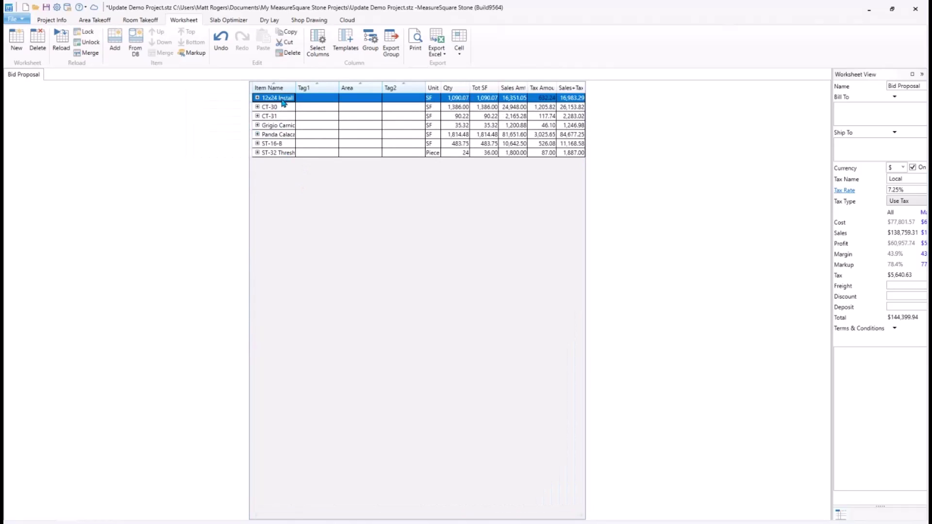
pyautogui.click(292, 53)
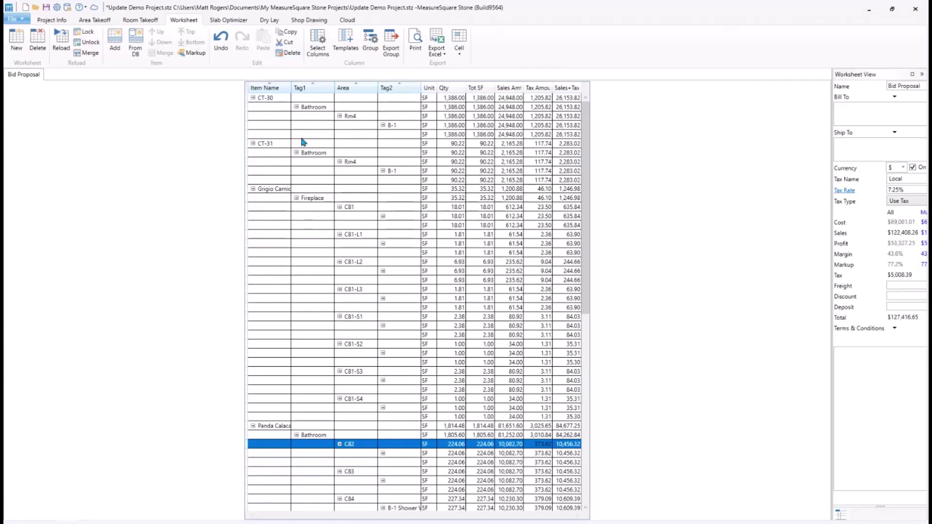
pyautogui.rightClick(279, 95)
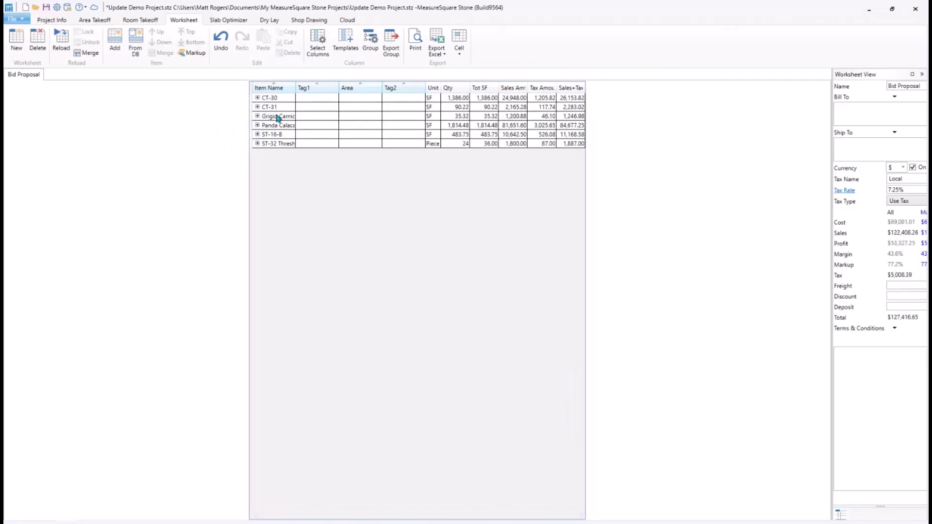
pyautogui.moveTo(295, 89); pyautogui.dragTo(313, 89)
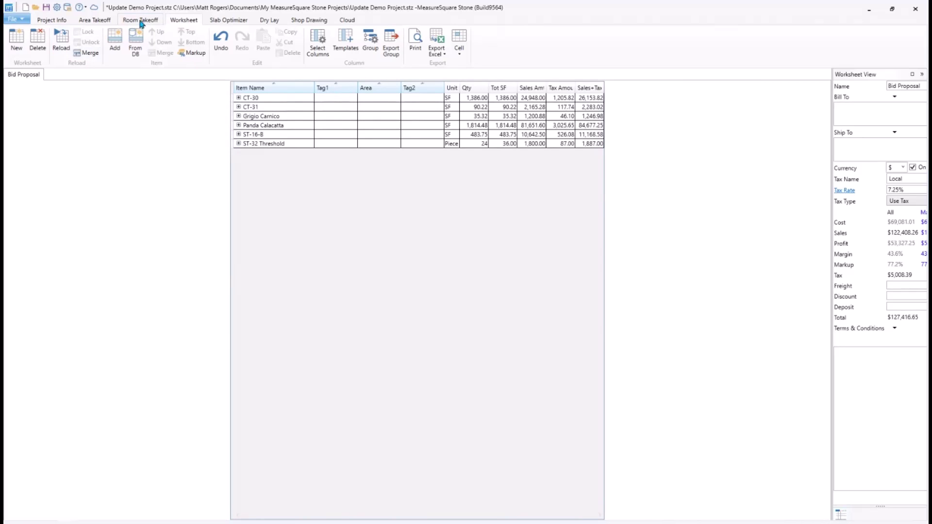
# Check the product quantities of room Rm4 on the Demo Bathroom tab and review the Estimate By options.
pyautogui.click(95, 20)
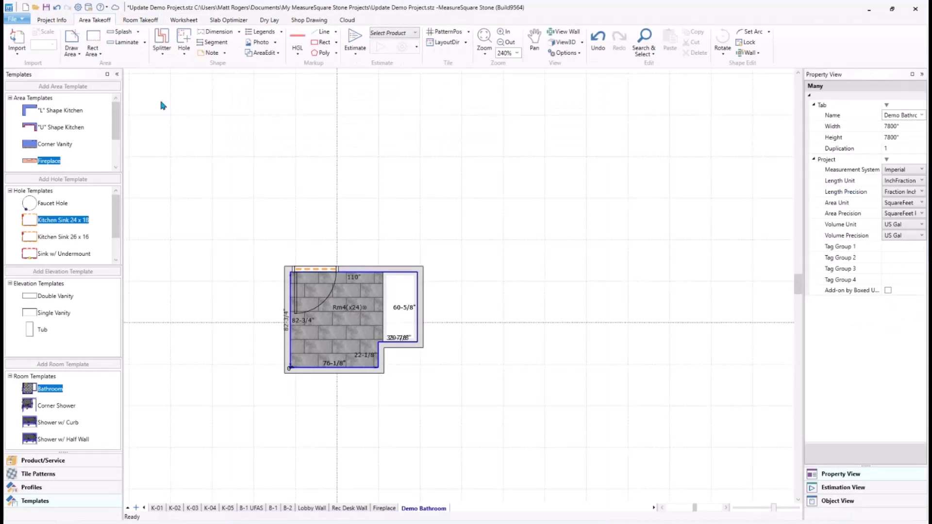
pyautogui.moveTo(422, 357); pyautogui.dragTo(461, 310, button='middle')
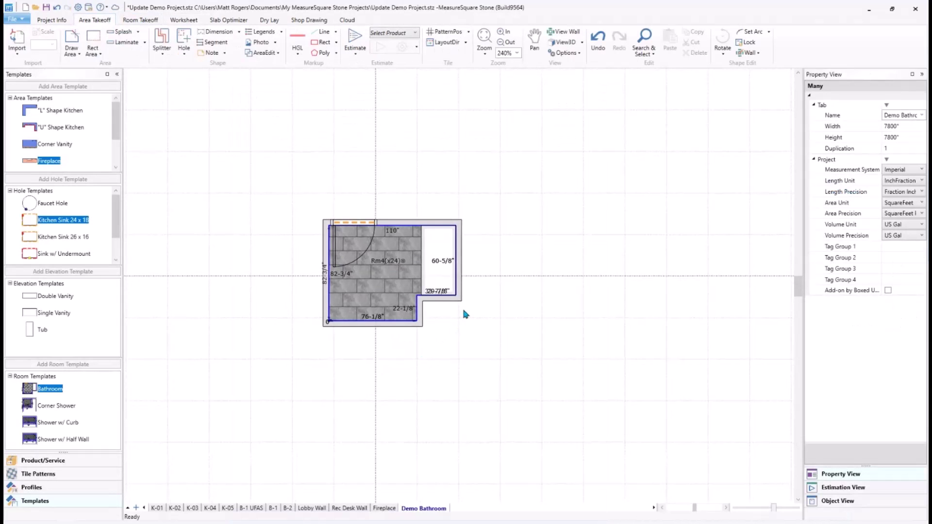
pyautogui.moveTo(396, 291)
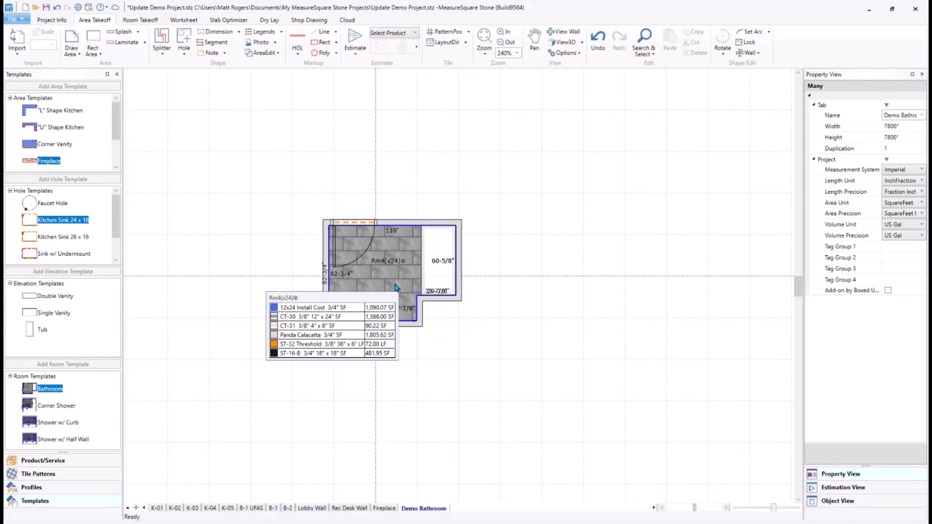
pyautogui.click(417, 48)
pyautogui.moveTo(404, 94)
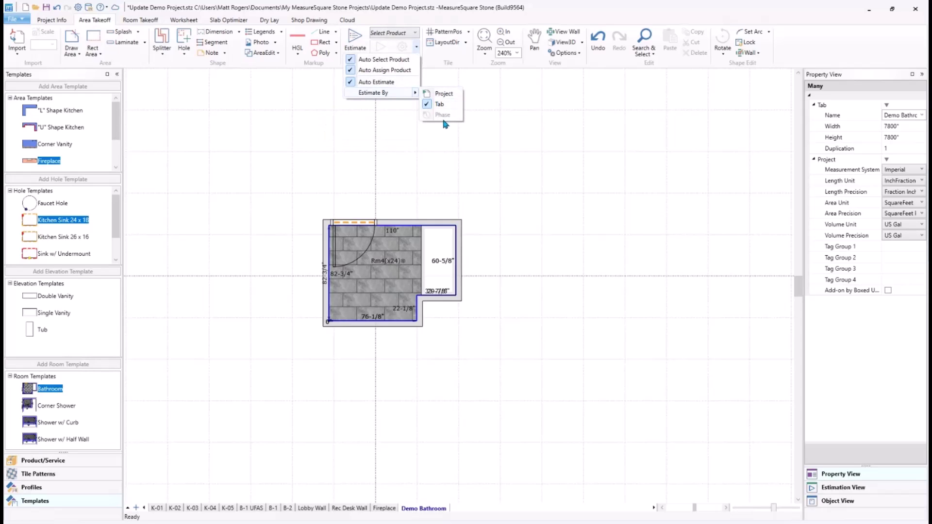
pyautogui.click(437, 180)
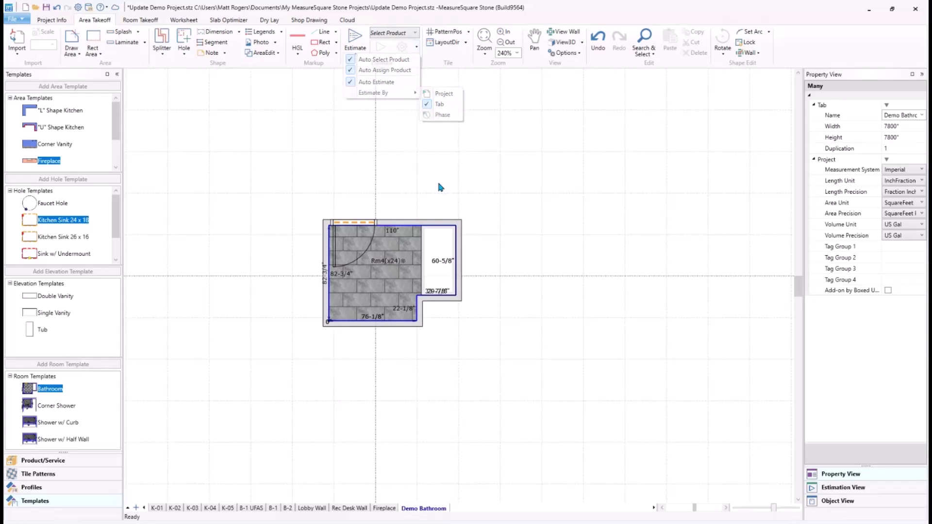
# Deactivate room Rm4 on the Demo Bathroom tab and check its product quantities.
pyautogui.rightClick(406, 255)
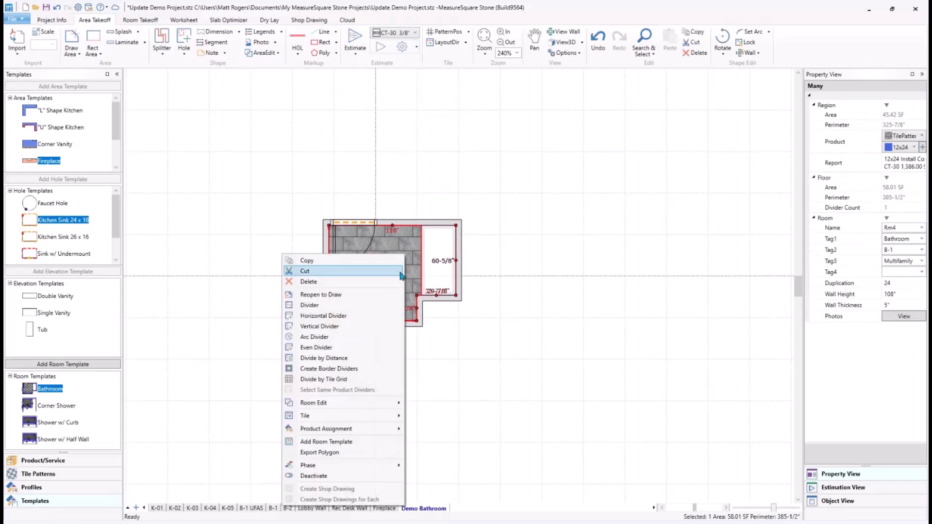
pyautogui.click(345, 476)
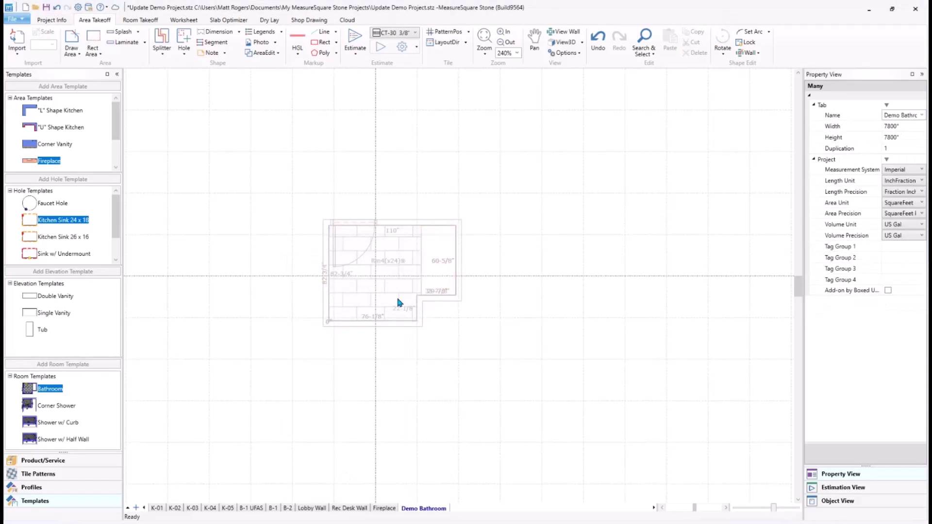
pyautogui.moveTo(396, 297)
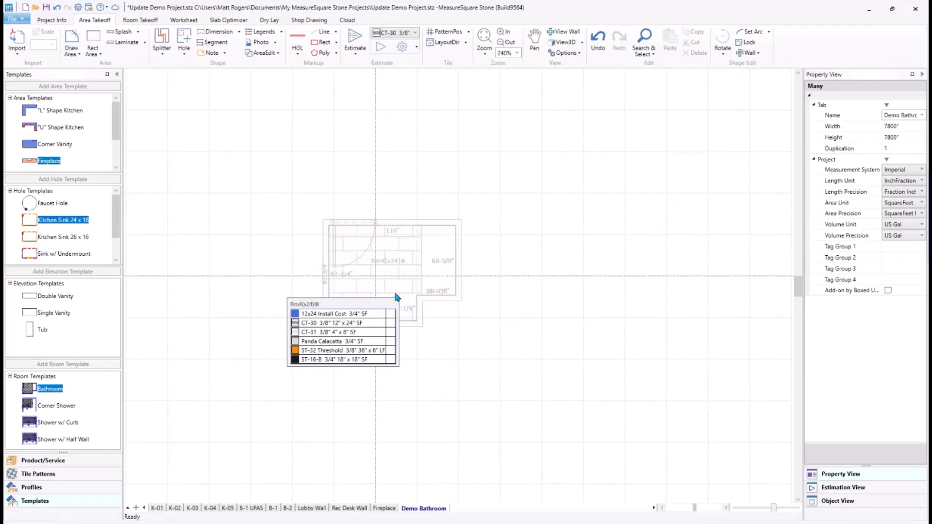
# Reload the Bid Proposal worksheet with only the Fireplace and Demo Bathroom tabs selected.
pyautogui.click(193, 21)
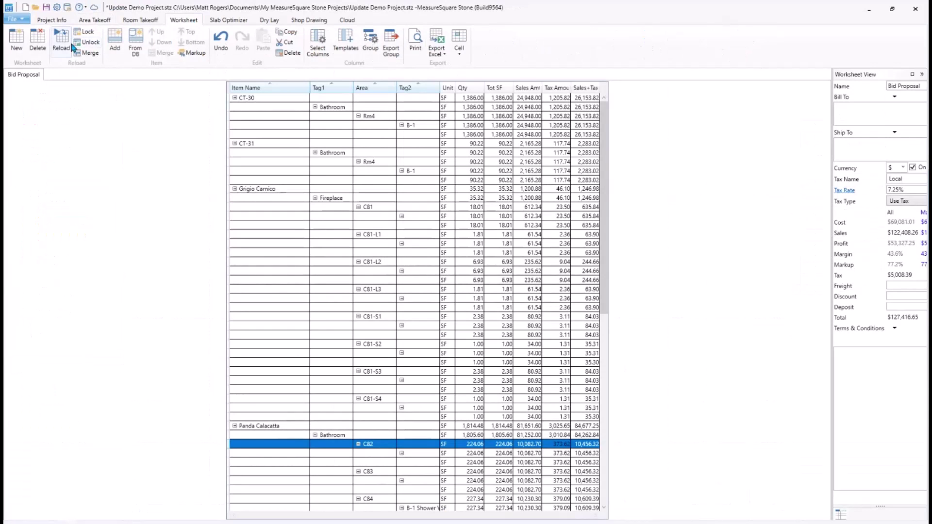
pyautogui.click(71, 47)
pyautogui.click(549, 193)
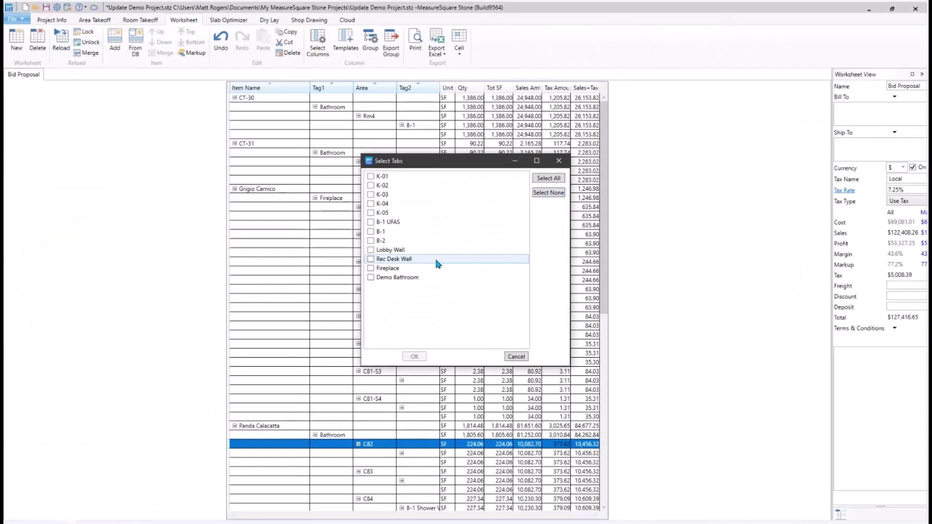
pyautogui.click(371, 268)
pyautogui.click(371, 278)
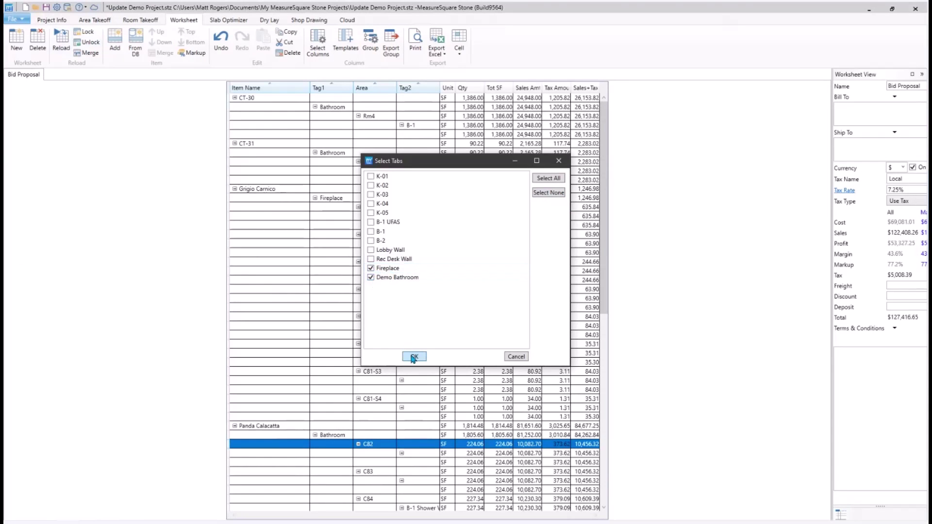
pyautogui.click(414, 357)
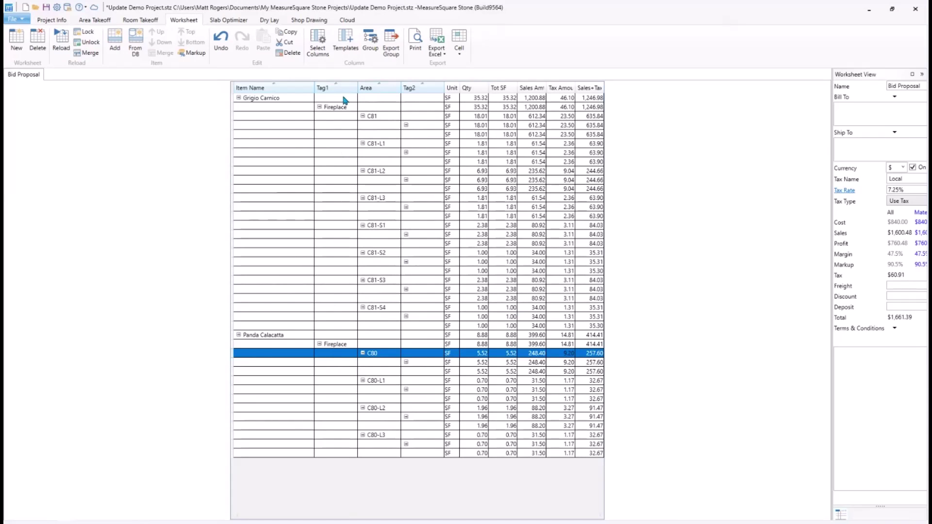
# Make Tag1 the first grouping column and collapse the worksheet to one row per tag.
pyautogui.moveTo(343, 88); pyautogui.dragTo(245, 89)
pyautogui.rightClick(258, 96)
pyautogui.click(212, 128)
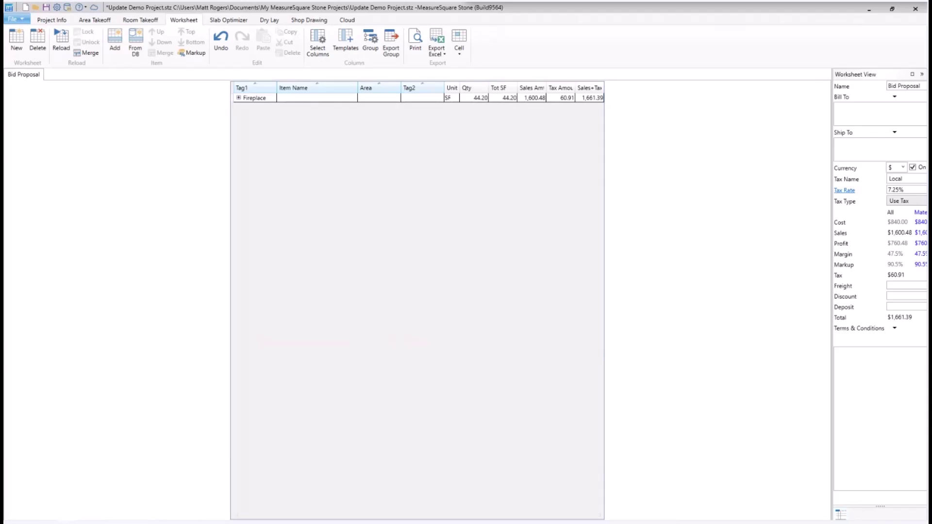
# Reactivate room Rm4 on the Demo Bathroom tab in the area takeoff.
pyautogui.click(110, 20)
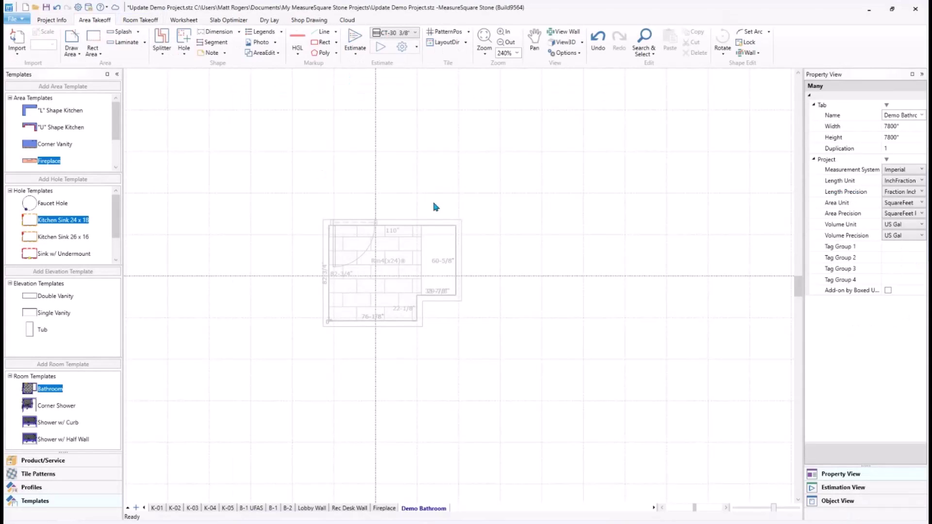
pyautogui.rightClick(403, 281)
pyautogui.click(355, 252)
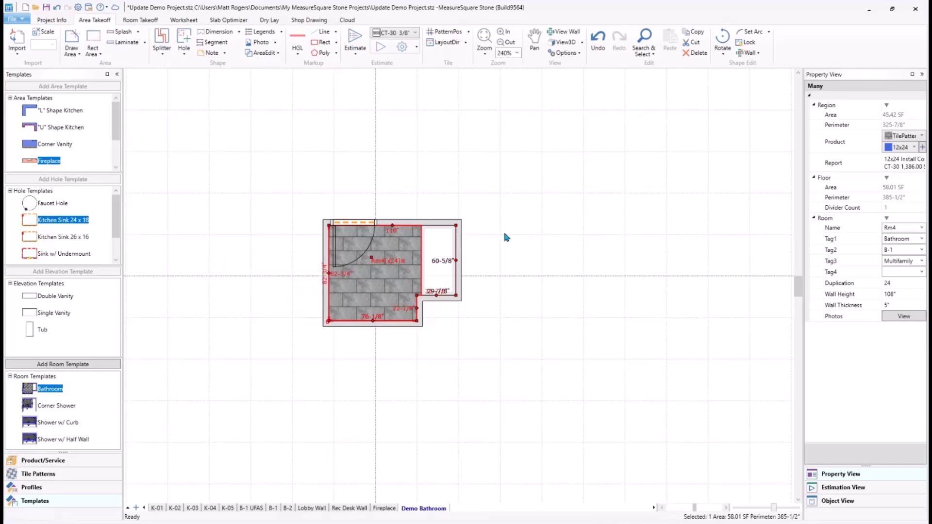
pyautogui.click(545, 292)
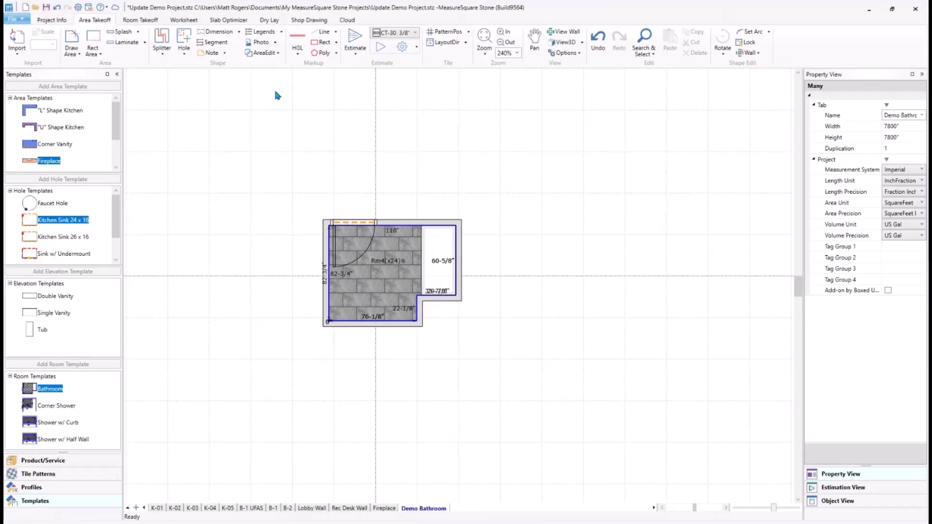
# On the K-01 tab, move the existing countertop pieces off the kitchen plan into the empty space beside it.
pyautogui.click(160, 508)
pyautogui.scroll(-3, 384, 245)
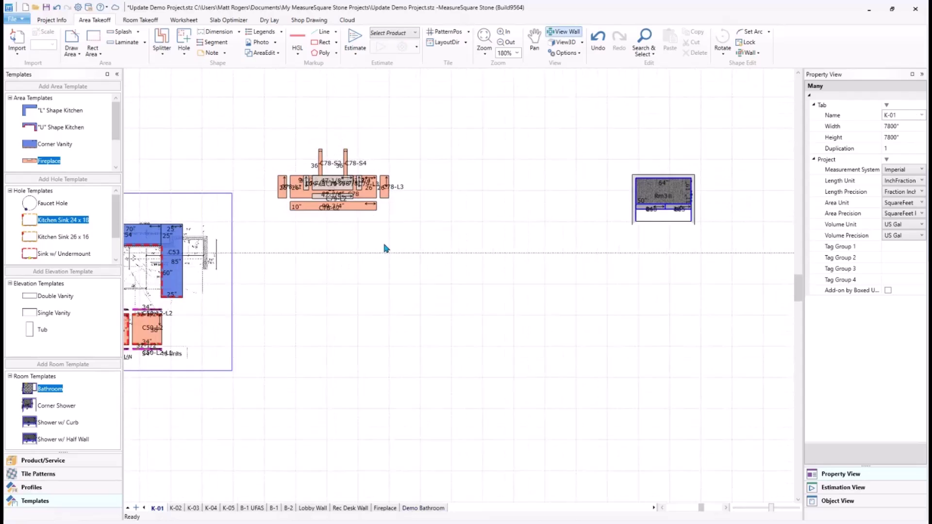
pyautogui.moveTo(308, 257); pyautogui.dragTo(374, 252, button='middle')
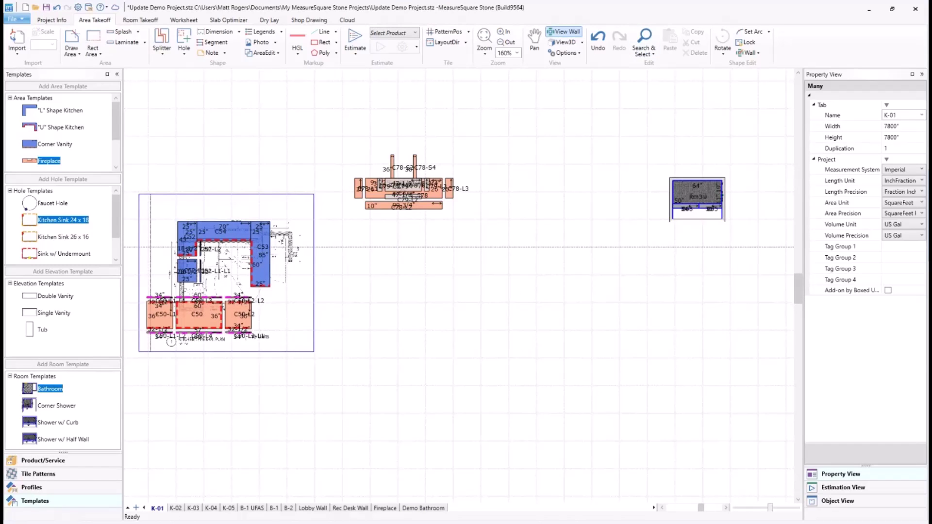
pyautogui.moveTo(389, 190)
pyautogui.moveTo(357, 232); pyautogui.dragTo(440, 218, button='middle')
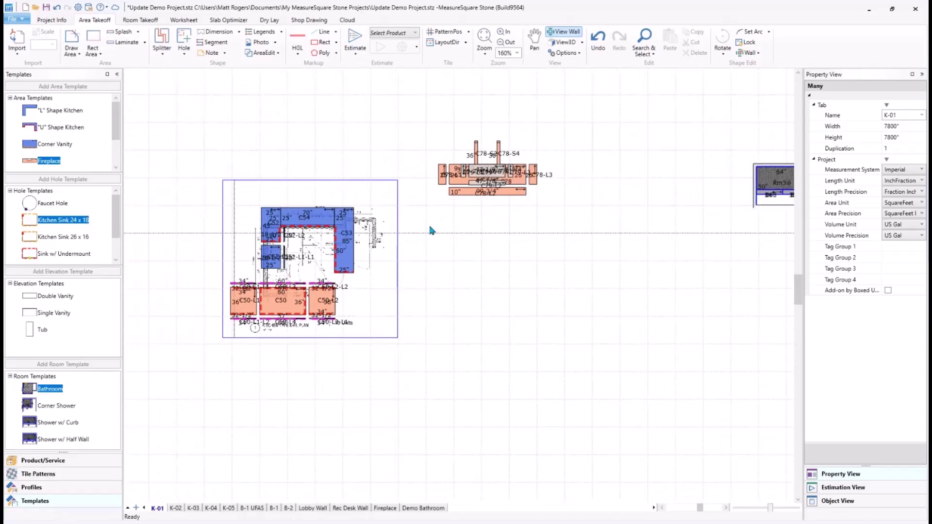
pyautogui.scroll(3, 284, 225)
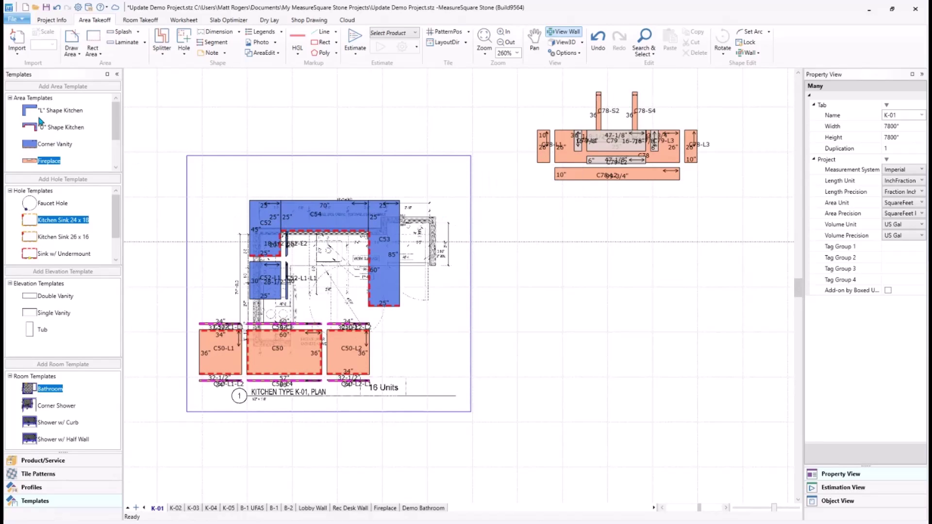
pyautogui.moveTo(454, 271); pyautogui.dragTo(436, 241, button='middle')
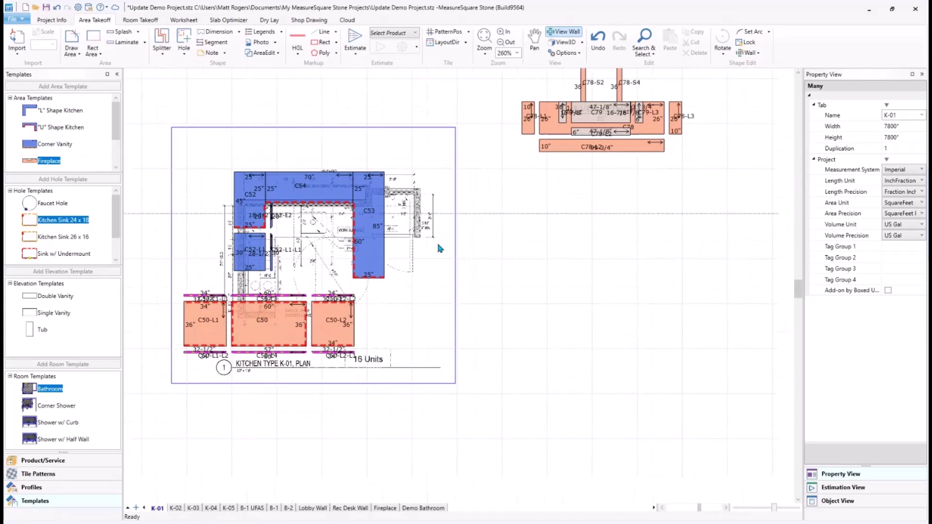
pyautogui.moveTo(485, 270); pyautogui.dragTo(472, 243, button='middle')
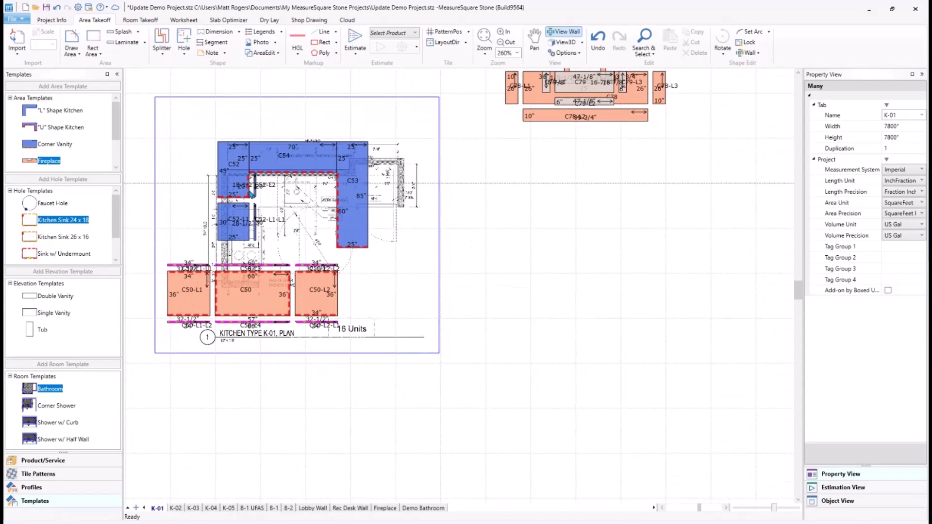
pyautogui.click(77, 41)
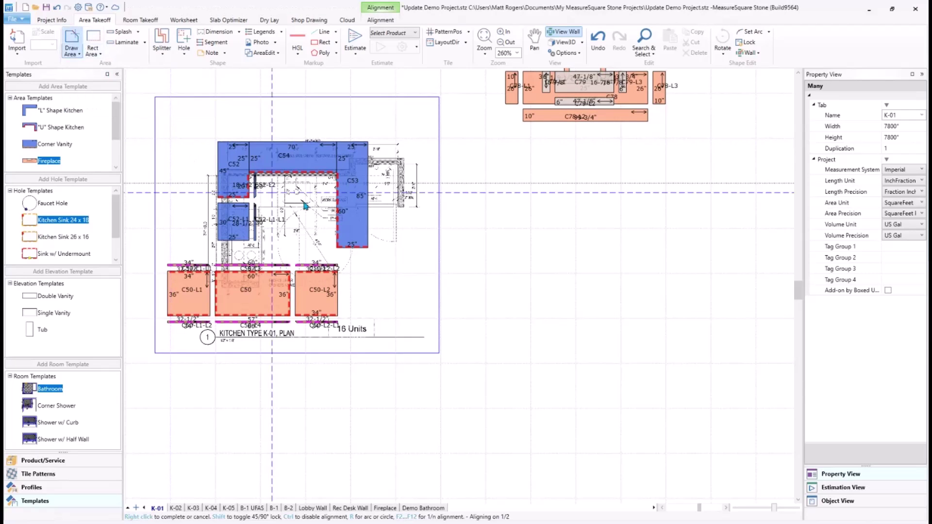
pyautogui.moveTo(452, 255); pyautogui.dragTo(450, 254, button='middle')
pyautogui.rightClick(389, 240)
pyautogui.moveTo(393, 320)
pyautogui.mouseDown()
pyautogui.moveTo(187, 143)
pyautogui.moveTo(549, 214)
pyautogui.moveTo(593, 202)
pyautogui.mouseUp()
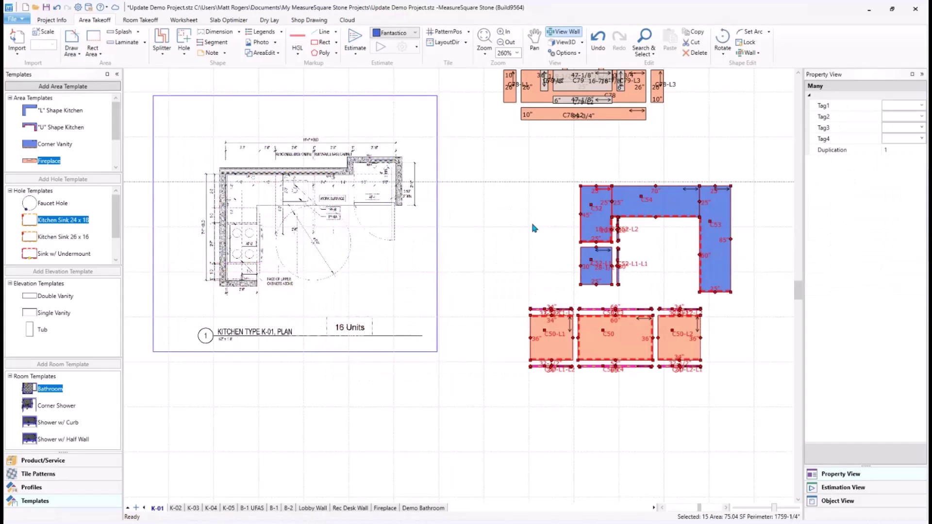
# Draw an L-shaped countertop area over the K-01 plan, about 102-3/8" by 85" with 25" deep legs.
pyautogui.click(258, 212)
pyautogui.click(72, 41)
pyautogui.scroll(3, 241, 198)
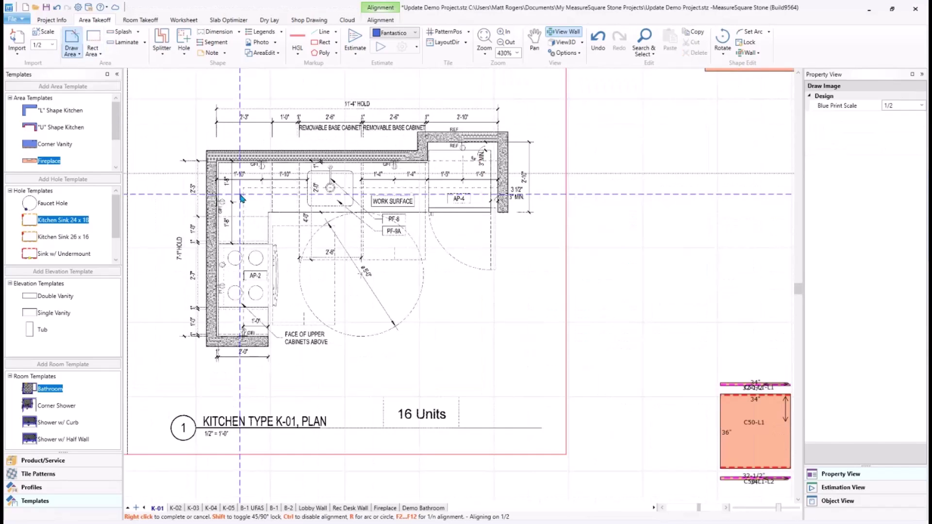
pyautogui.click(218, 163)
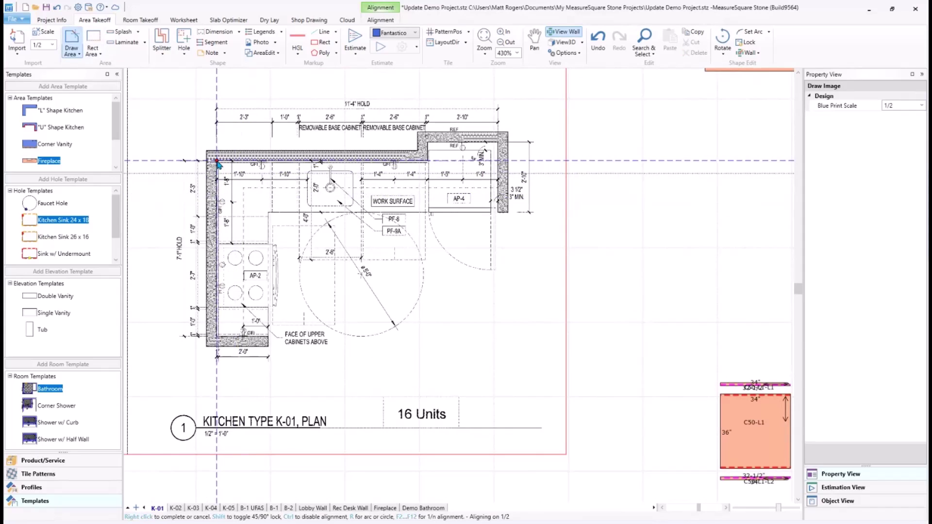
pyautogui.click(429, 161)
pyautogui.click(430, 212)
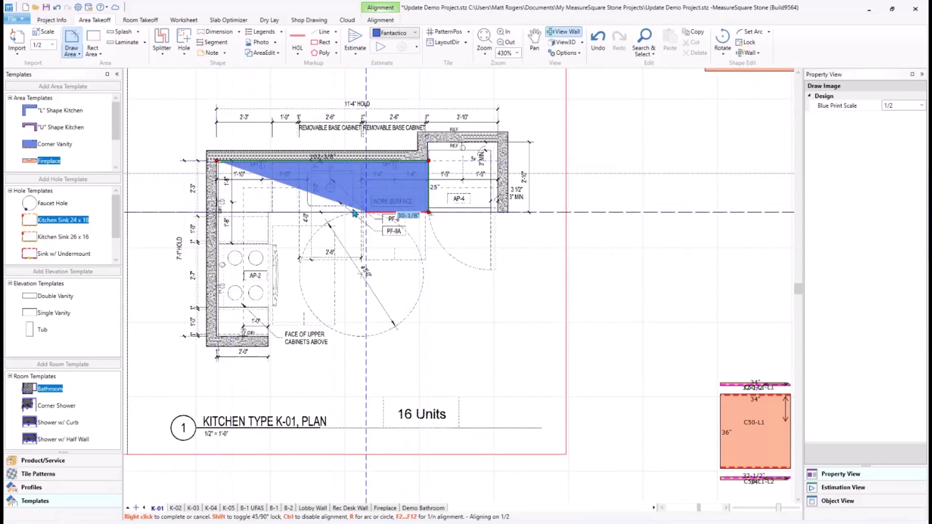
pyautogui.click(269, 213)
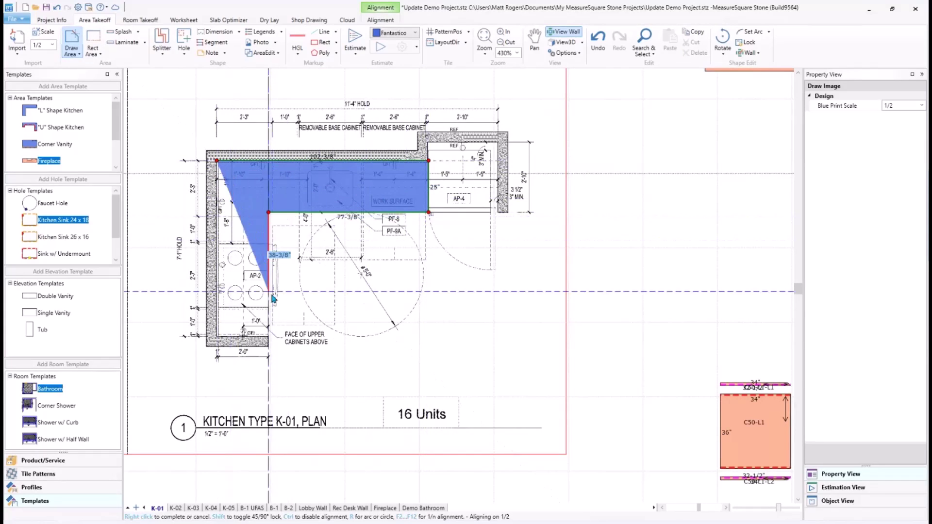
pyautogui.click(268, 335)
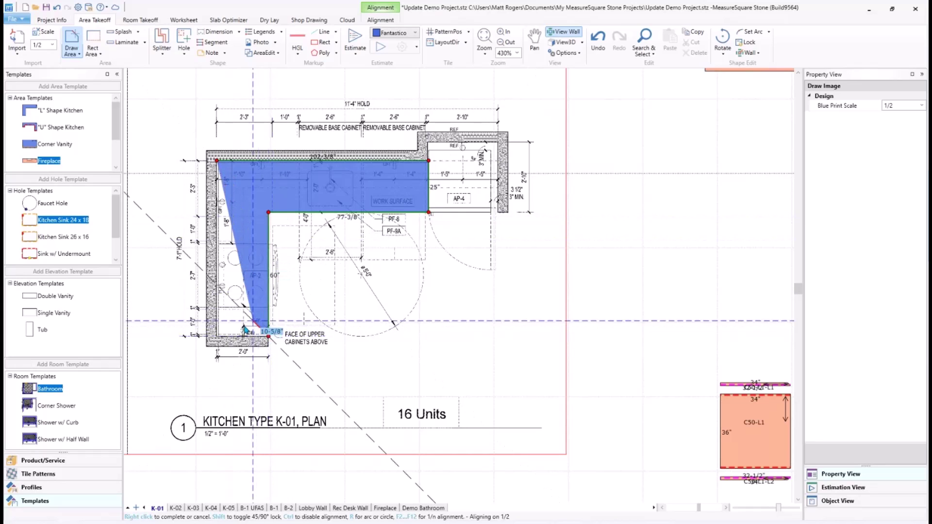
pyautogui.click(218, 341)
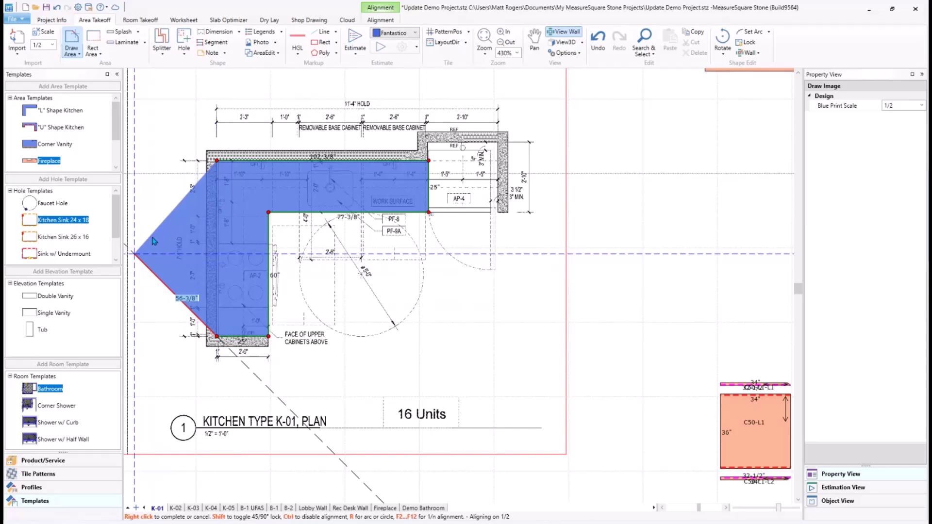
pyautogui.rightClick(172, 199)
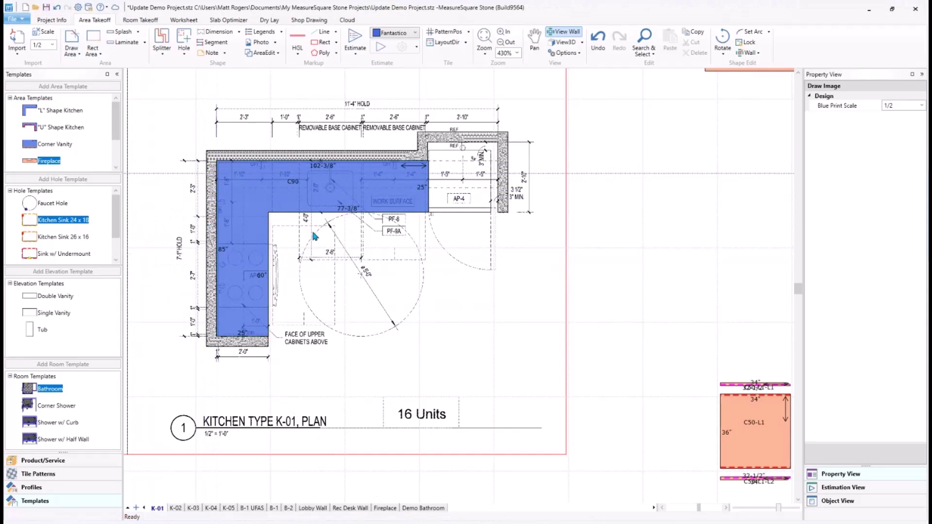
# Draw a 72" by 48" rectangular island area beside the L-shaped countertop on the K-01 plan.
pyautogui.scroll(-3, 315, 235)
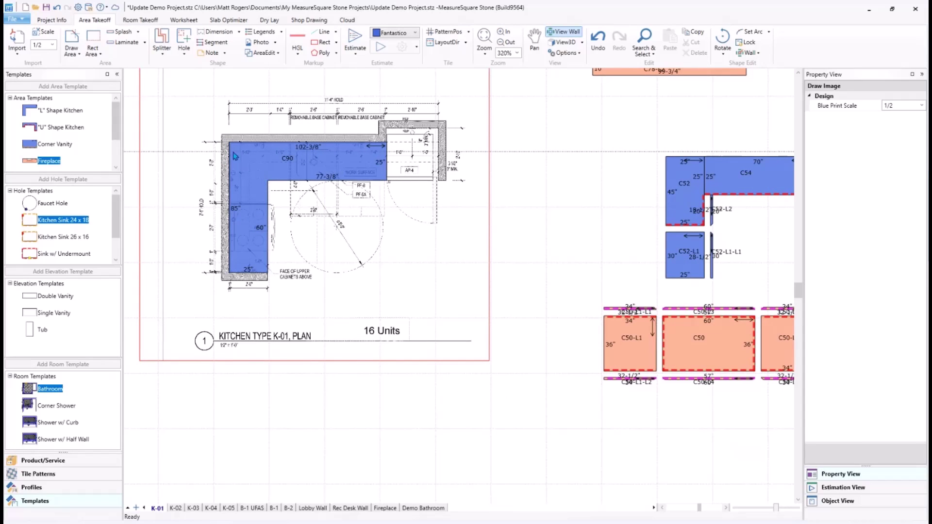
pyautogui.click(96, 57)
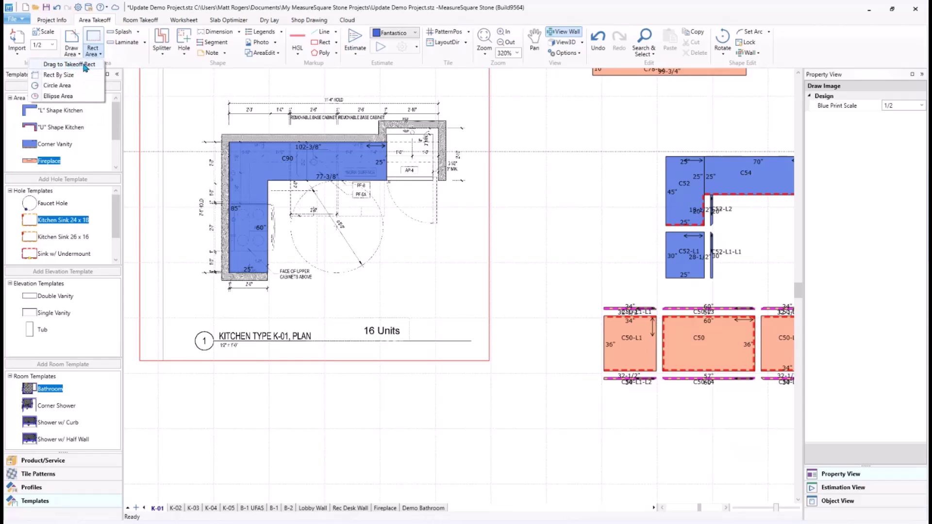
pyautogui.click(96, 53)
pyautogui.click(92, 38)
pyautogui.moveTo(332, 235); pyautogui.dragTo(290, 203, button='middle')
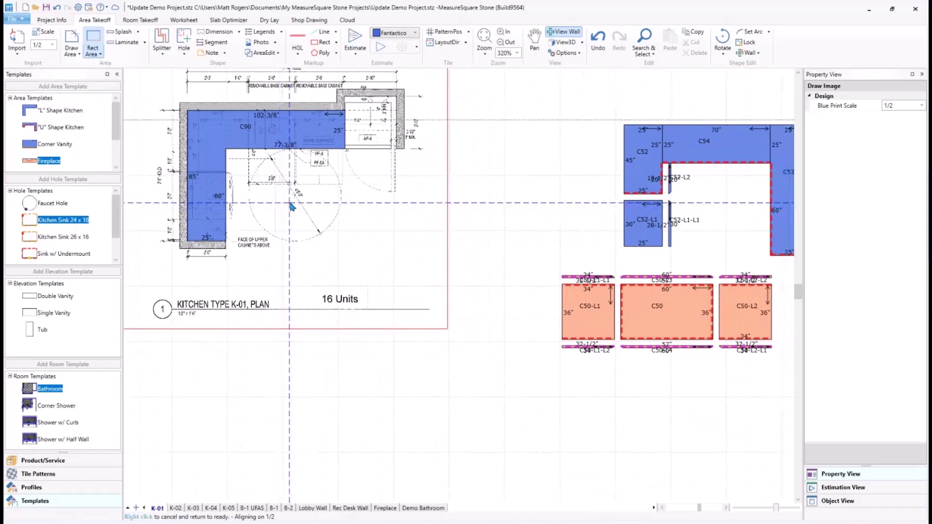
pyautogui.moveTo(290, 203); pyautogui.dragTo(394, 257)
pyautogui.write('72')
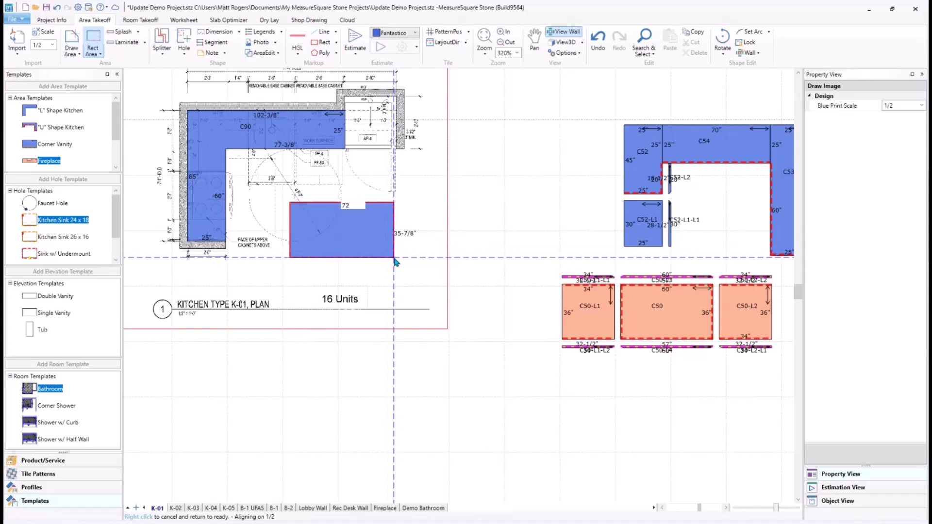
pyautogui.press('Tab')
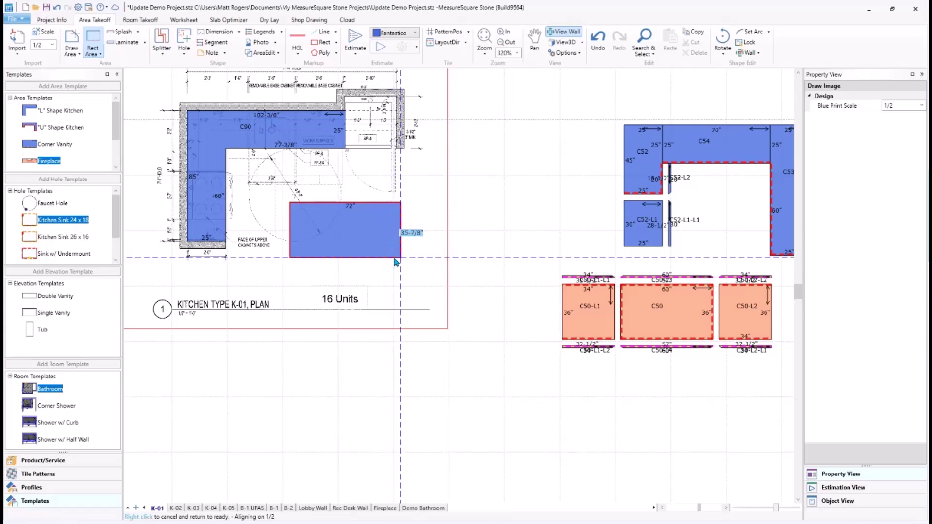
pyautogui.write('48')
pyautogui.press('Tab')
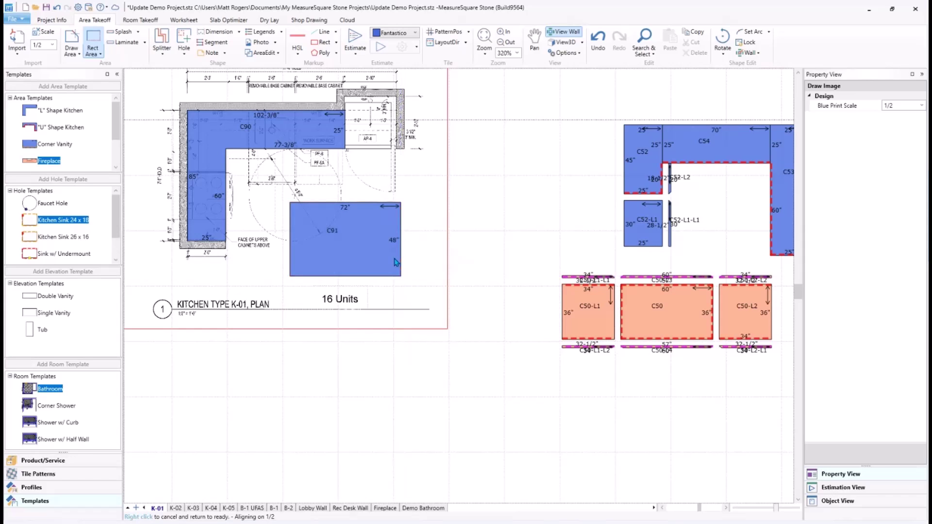
pyautogui.press('Return')
# Add laminate strips along both 48" sides of the rectangular island.
pyautogui.moveTo(391, 272); pyautogui.dragTo(410, 284, button='middle')
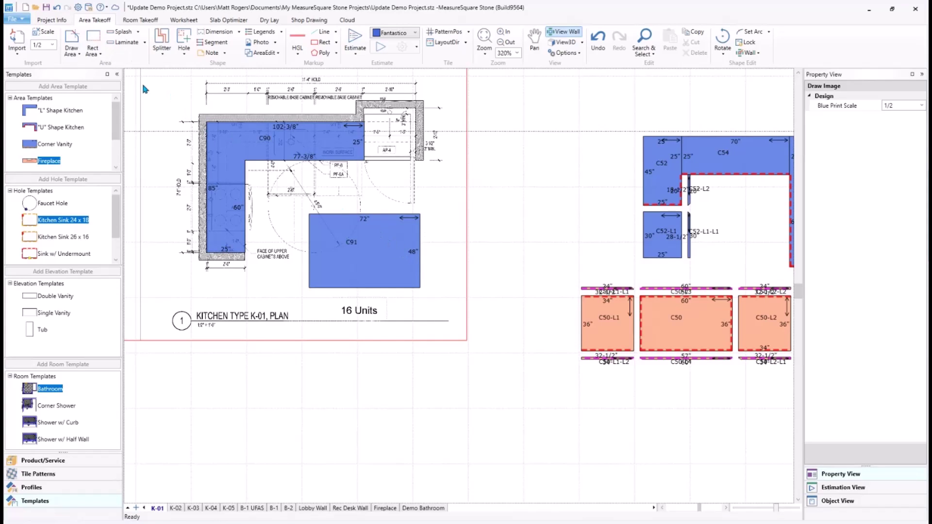
pyautogui.click(121, 45)
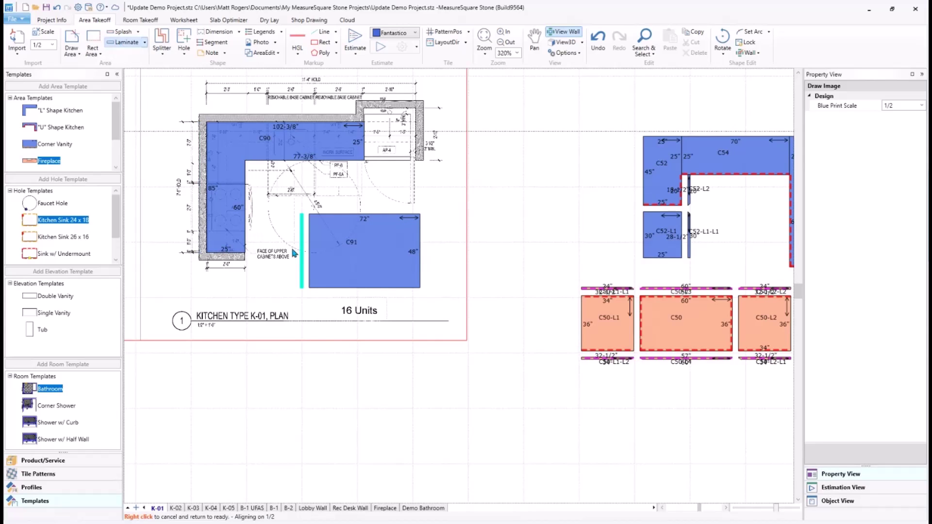
pyautogui.click(302, 252)
pyautogui.click(433, 252)
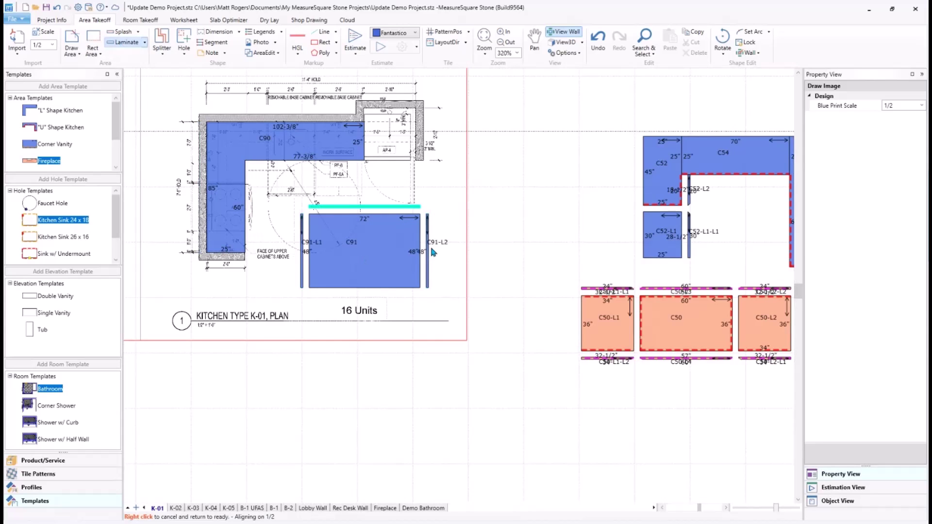
pyautogui.scroll(2, 430, 245)
pyautogui.rightClick(432, 270)
# Set the width of both laminate strips beside the island to 30".
pyautogui.click(428, 273)
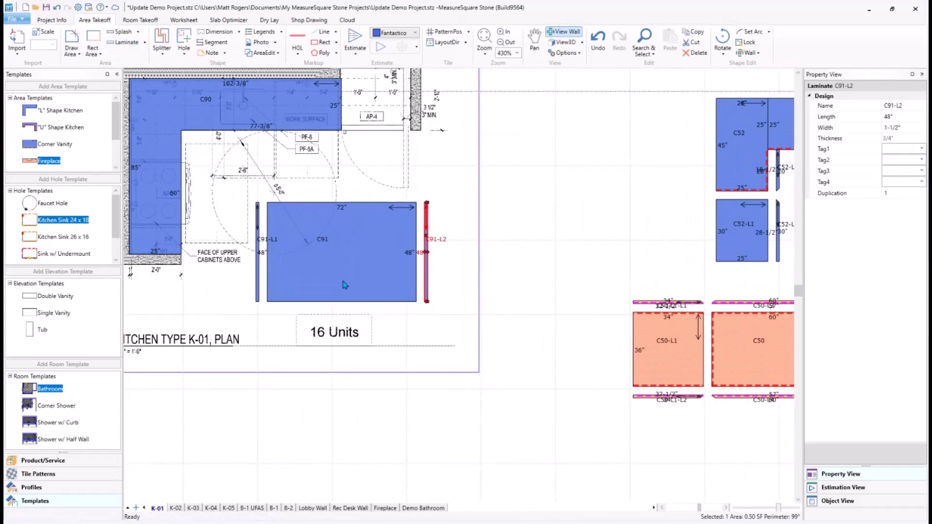
pyautogui.keyDown('ctrl'); pyautogui.click(258, 268); pyautogui.keyUp('ctrl')
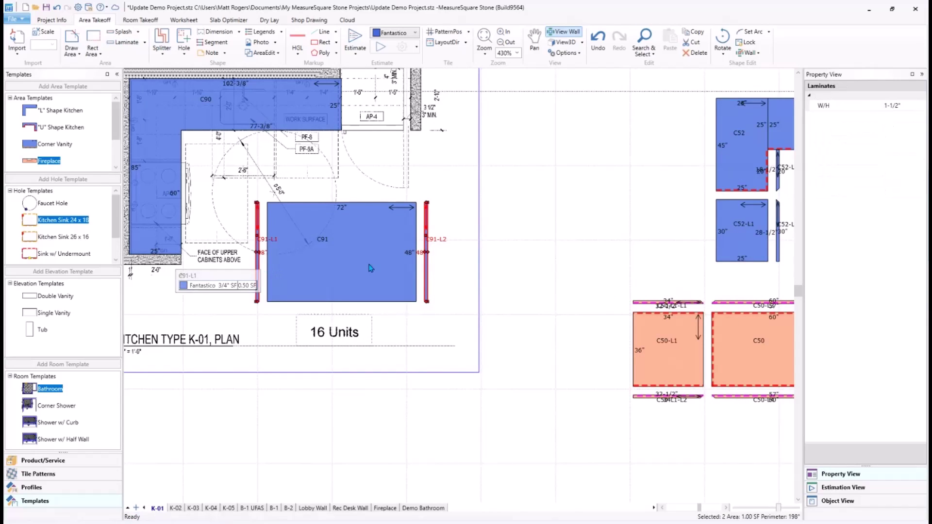
pyautogui.click(899, 106)
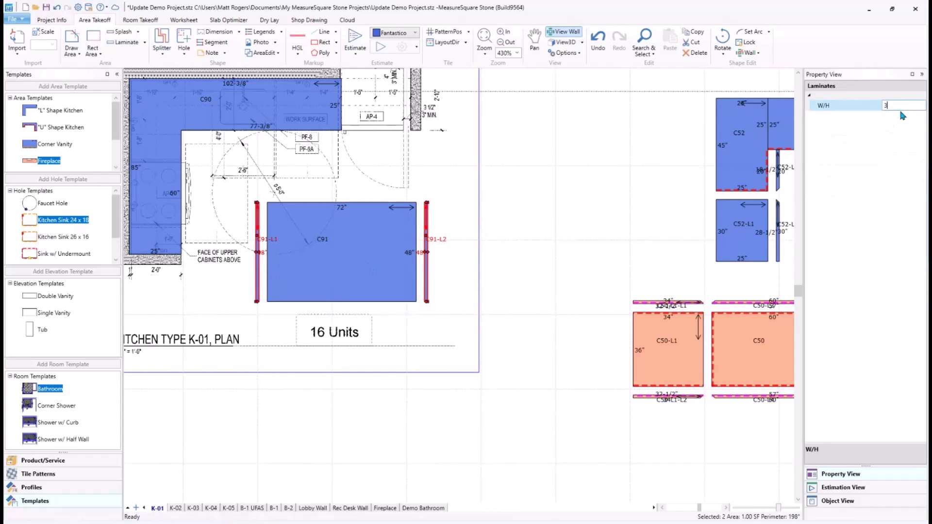
pyautogui.write('30')
pyautogui.press('Return')
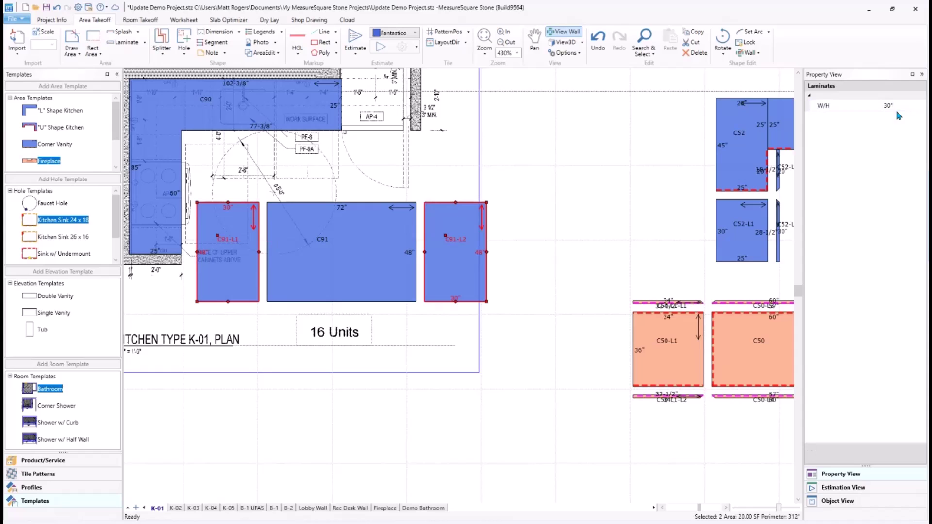
pyautogui.click(559, 187)
pyautogui.scroll(-2, 541, 189)
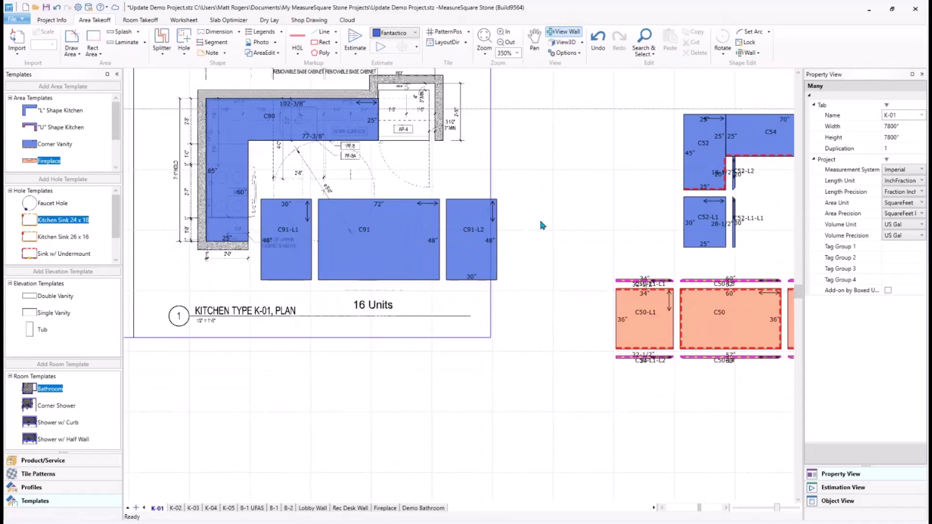
# Move the island and its side panels farther from the L-shaped countertop and round all island corners with a 4" radius.
pyautogui.moveTo(493, 156); pyautogui.dragTo(524, 198, button='middle')
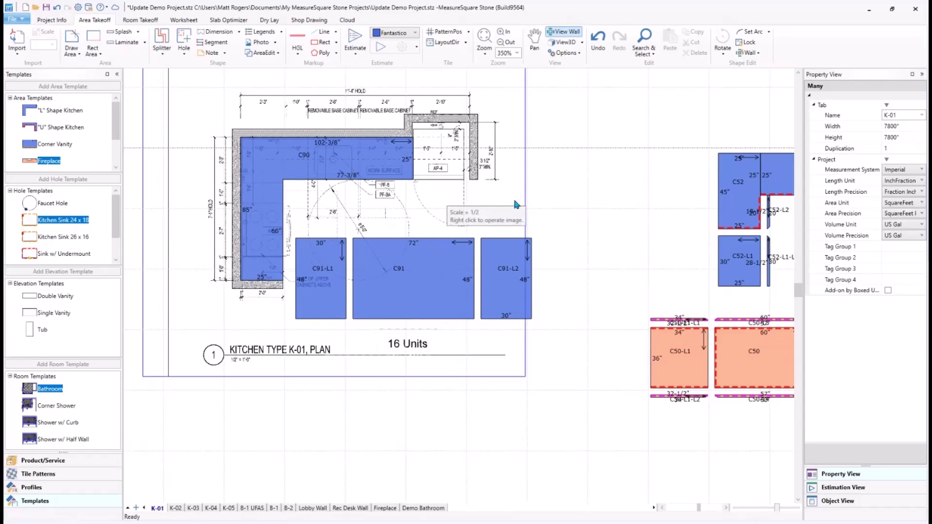
pyautogui.moveTo(416, 266); pyautogui.dragTo(442, 299)
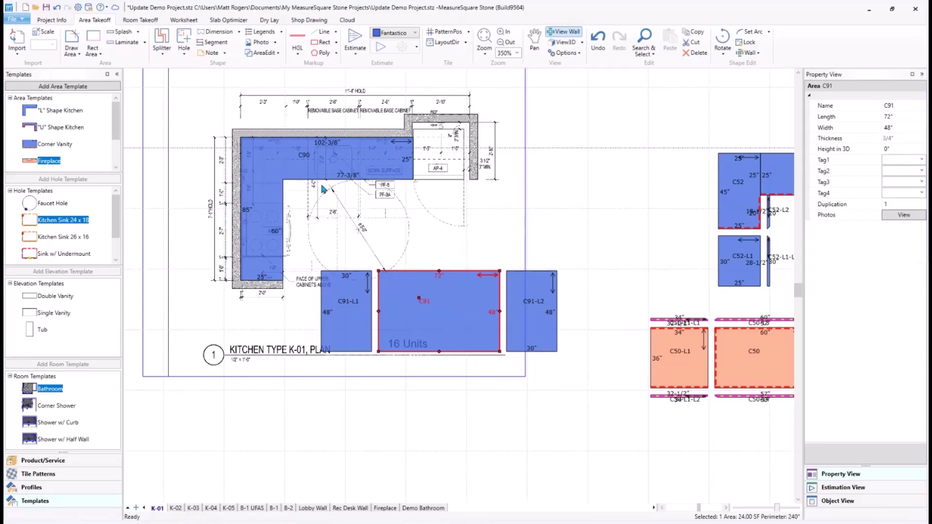
pyautogui.rightClick(455, 291)
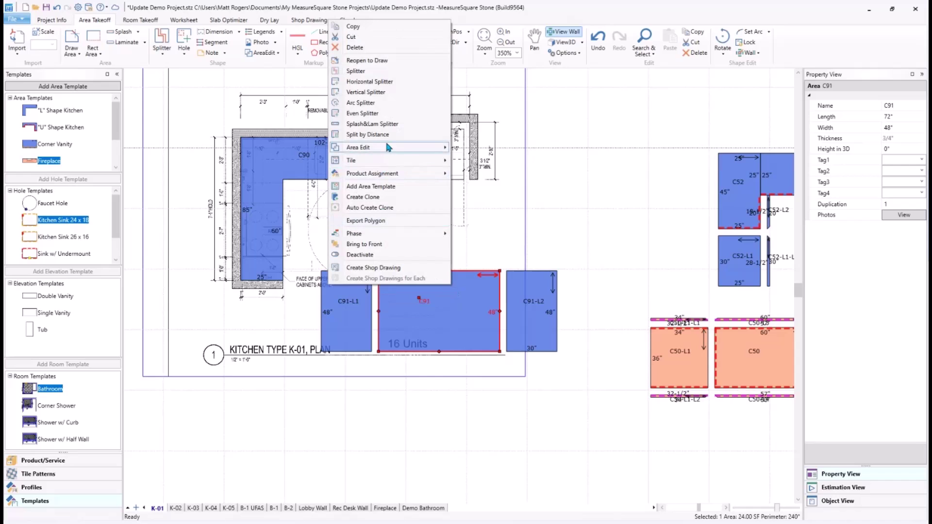
pyautogui.moveTo(388, 147)
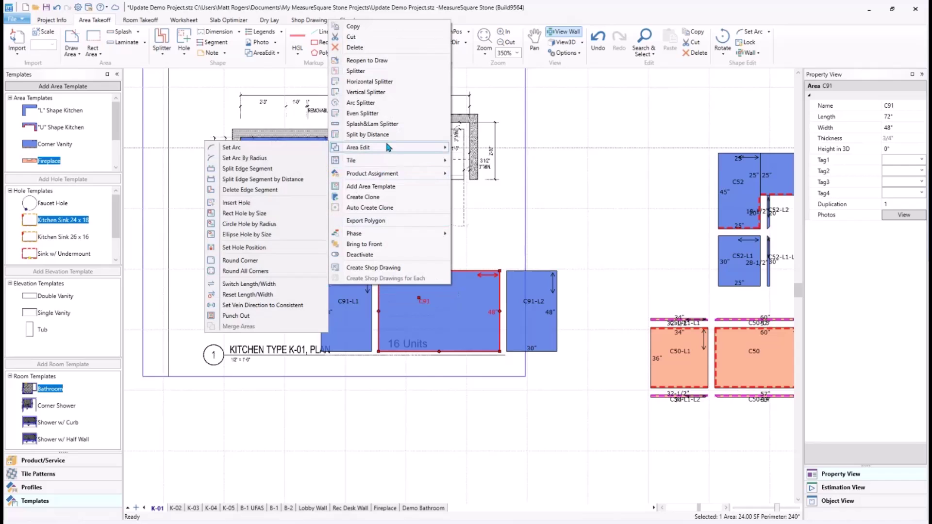
pyautogui.click(298, 275)
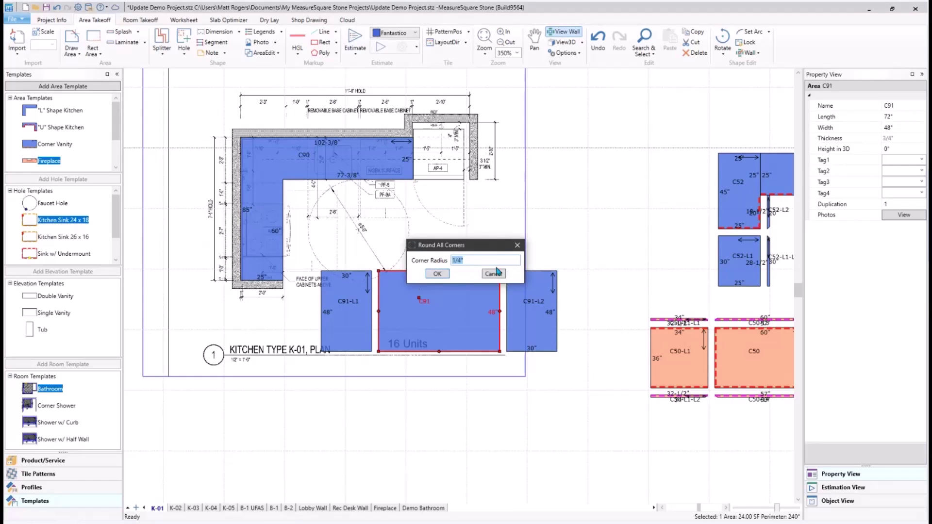
pyautogui.write('4')
pyautogui.press('Return')
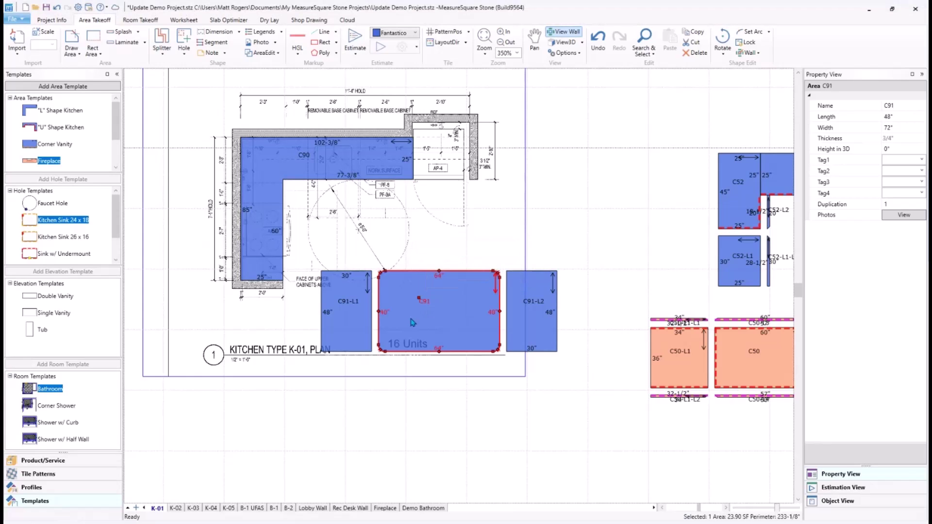
pyautogui.click(408, 379)
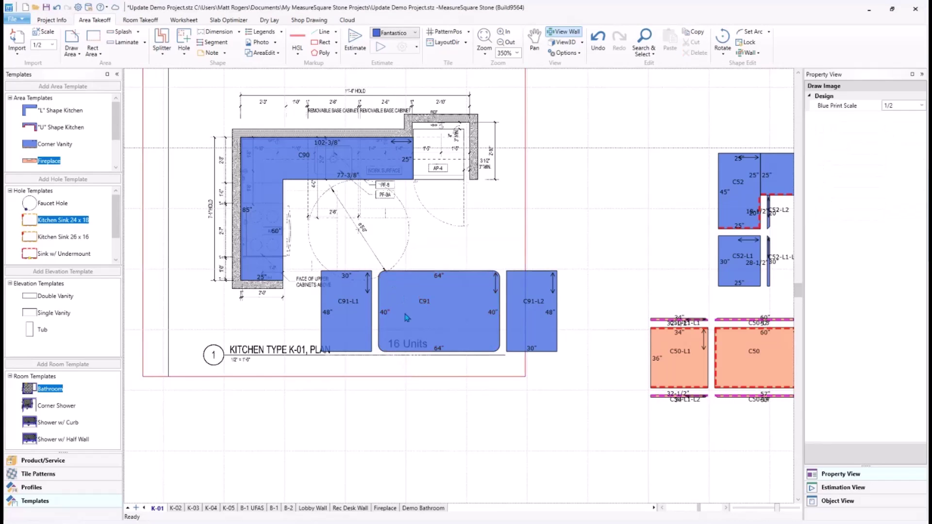
# Round the L-shaped countertop's two front end corners and its inside corner with a 2" radius.
pyautogui.rightClick(293, 166)
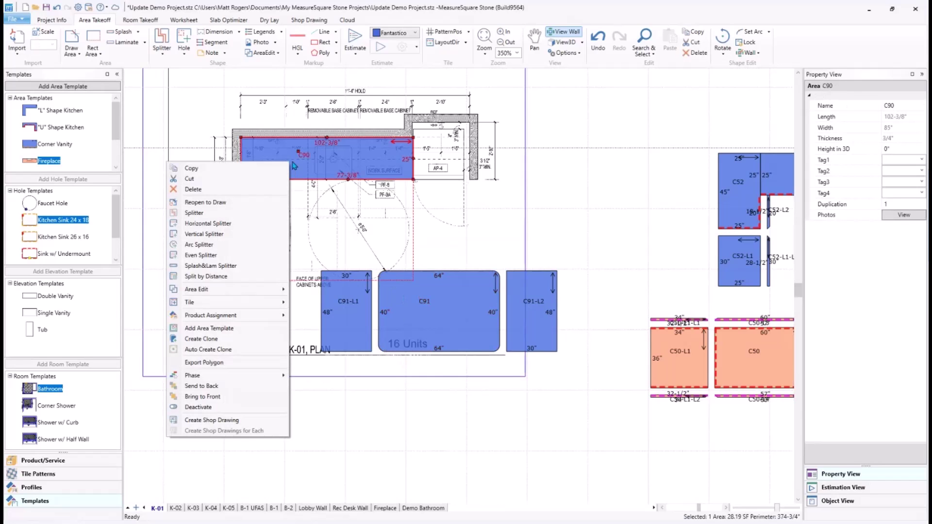
pyautogui.moveTo(267, 294)
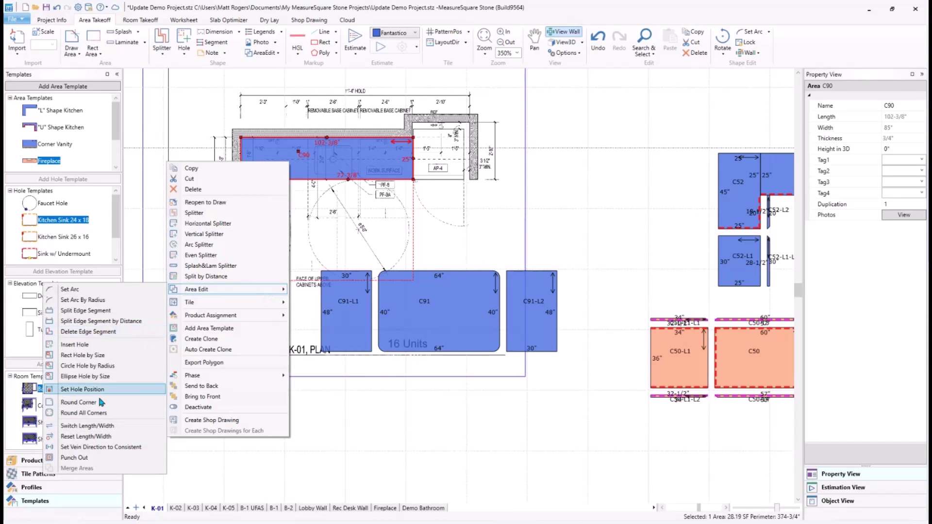
pyautogui.click(78, 402)
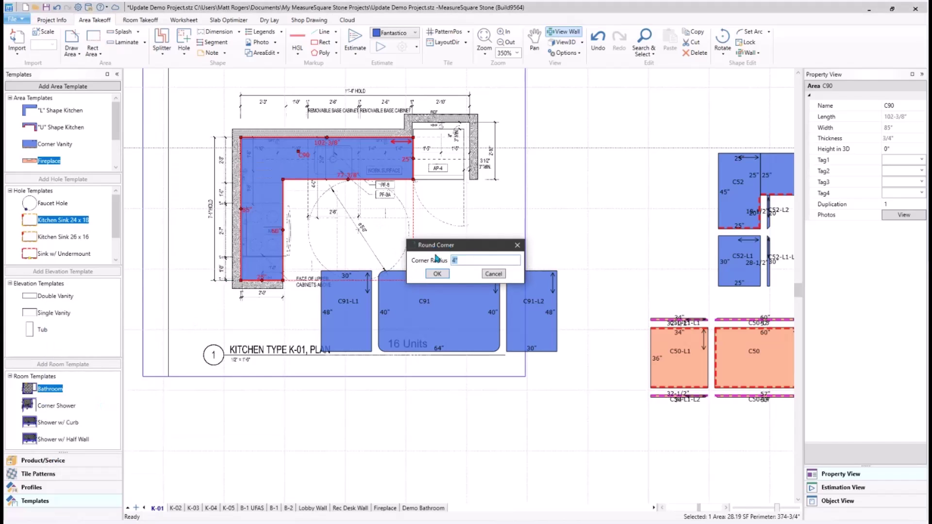
pyautogui.moveTo(462, 249); pyautogui.dragTo(492, 194)
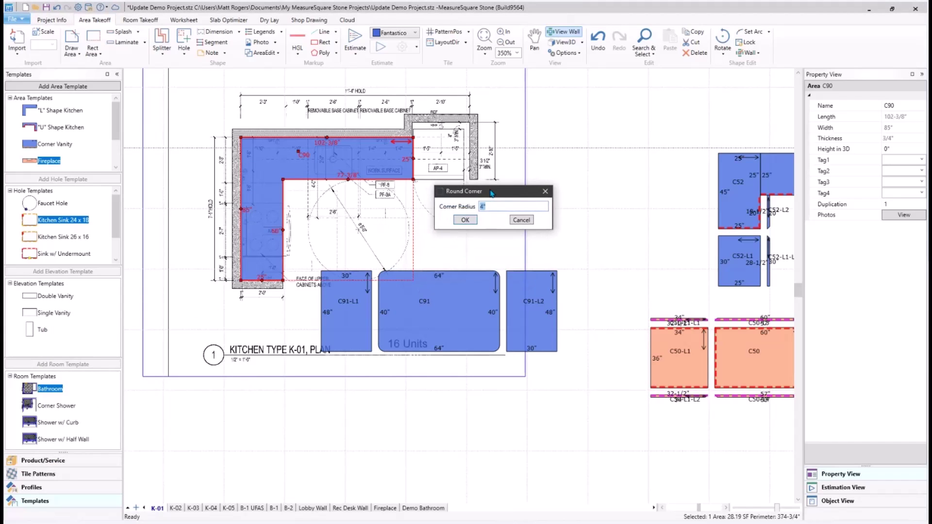
pyautogui.click(465, 220)
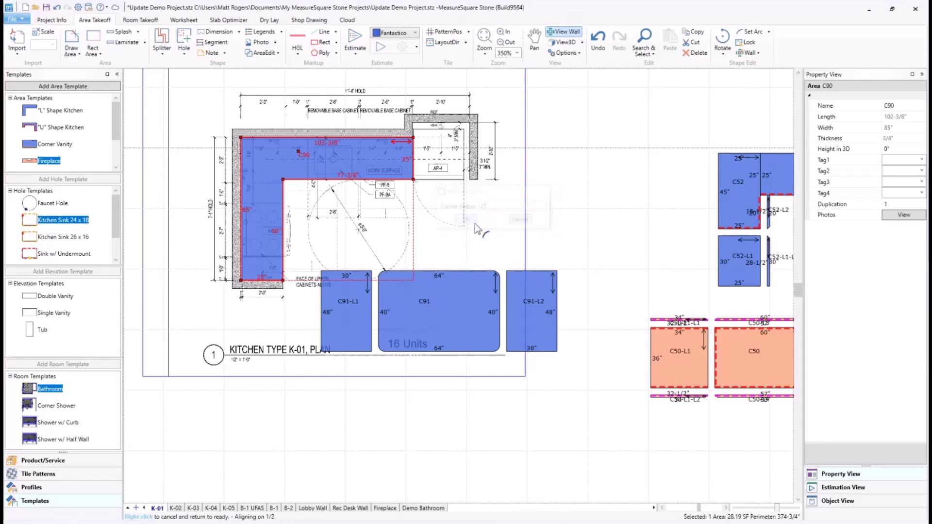
pyautogui.scroll(2, 387, 182)
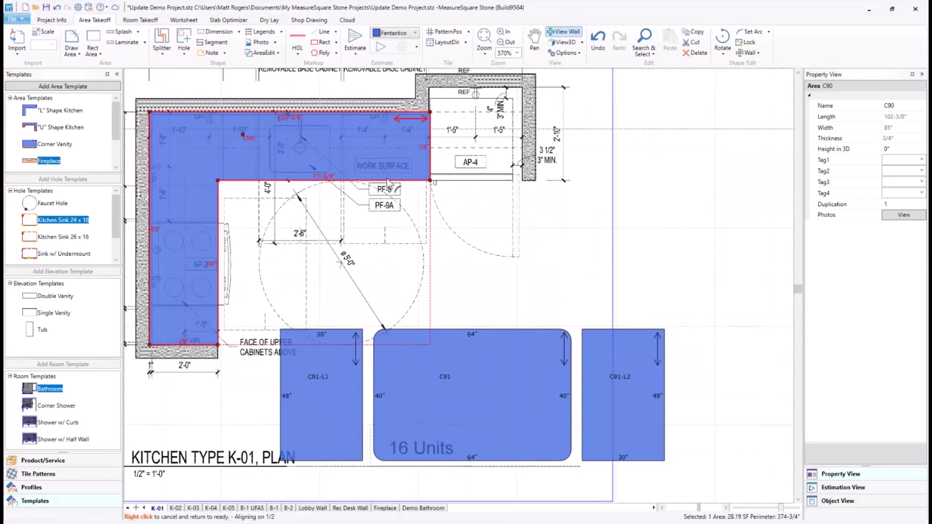
pyautogui.click(430, 181)
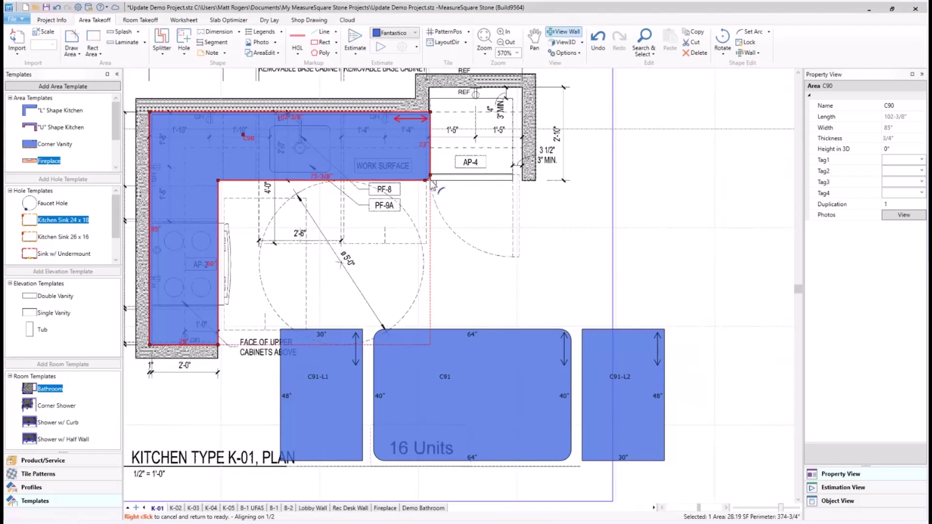
pyautogui.click(218, 345)
pyautogui.click(221, 184)
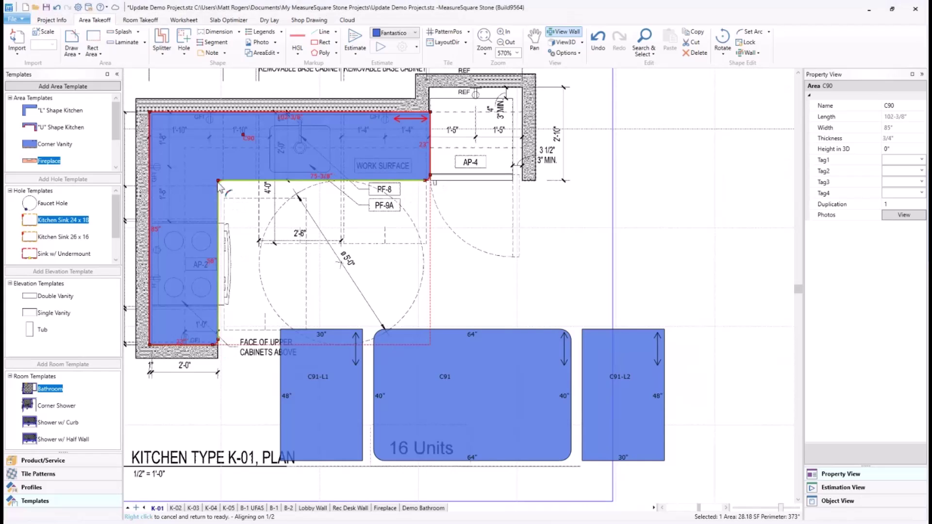
pyautogui.rightClick(303, 235)
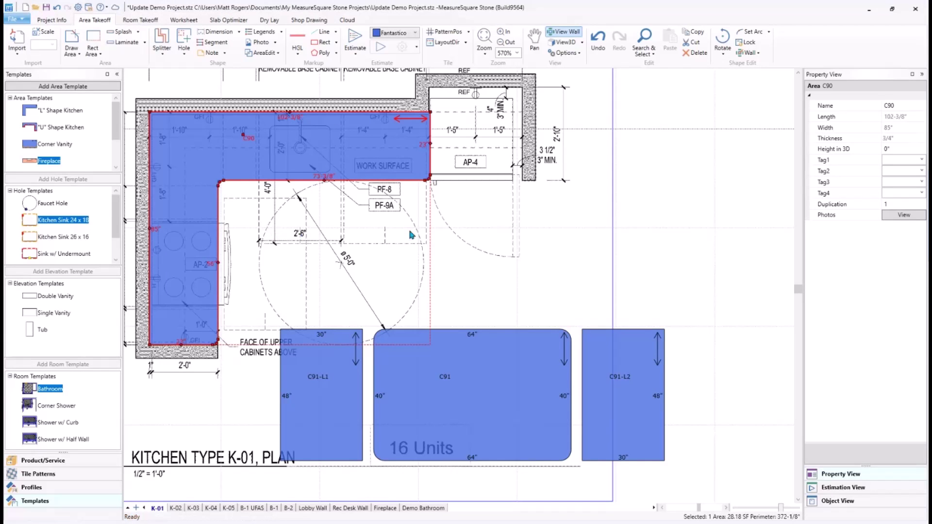
pyautogui.click(452, 227)
pyautogui.moveTo(485, 226); pyautogui.dragTo(558, 260, button='middle')
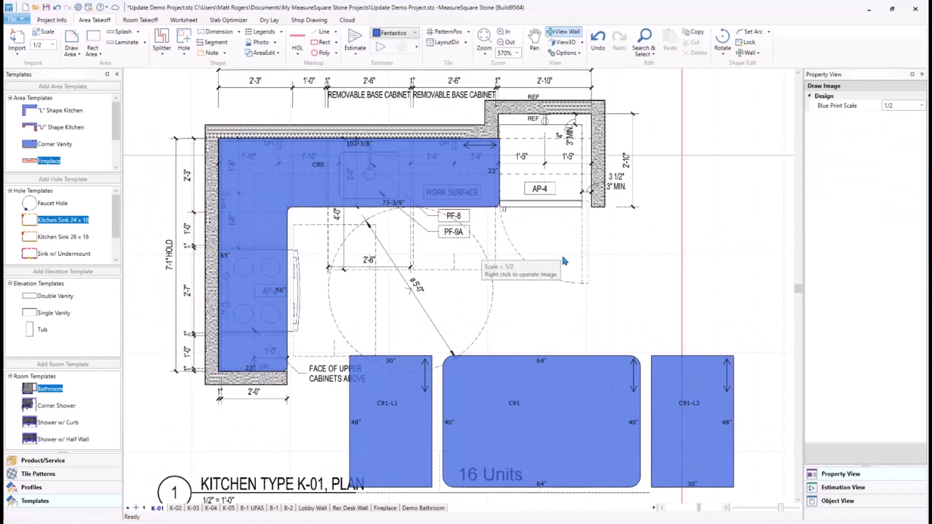
pyautogui.scroll(-1, 537, 249)
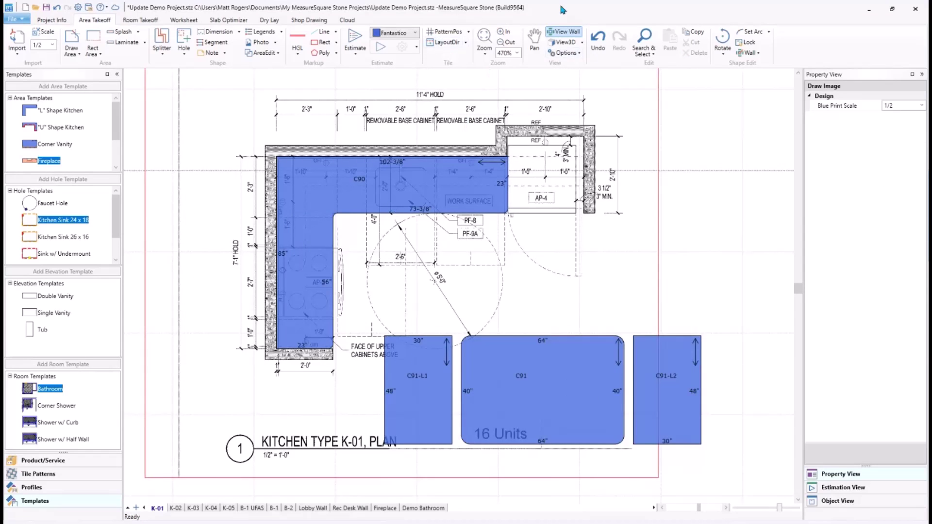
pyautogui.scroll(-1, 563, 172)
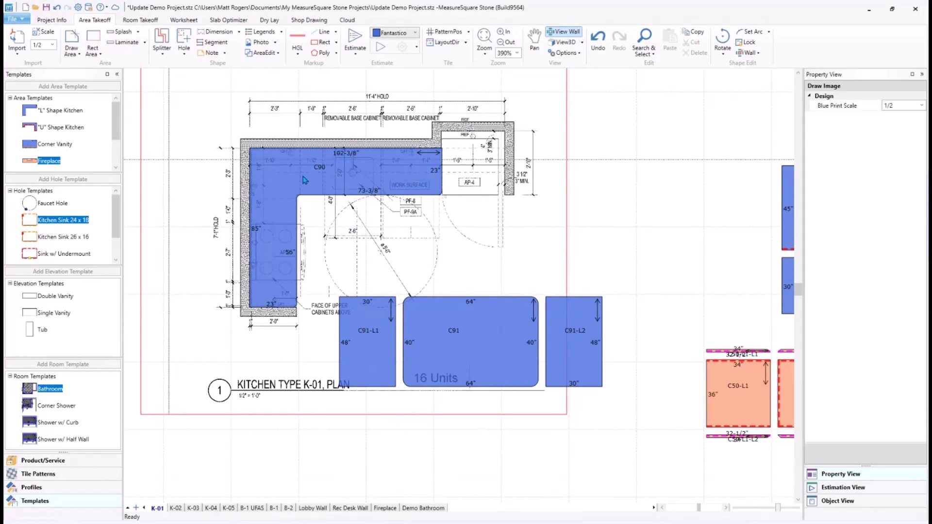
# Add splash pieces along the 102-3/8" and 85" wall sides of the L-shaped countertop.
pyautogui.click(122, 31)
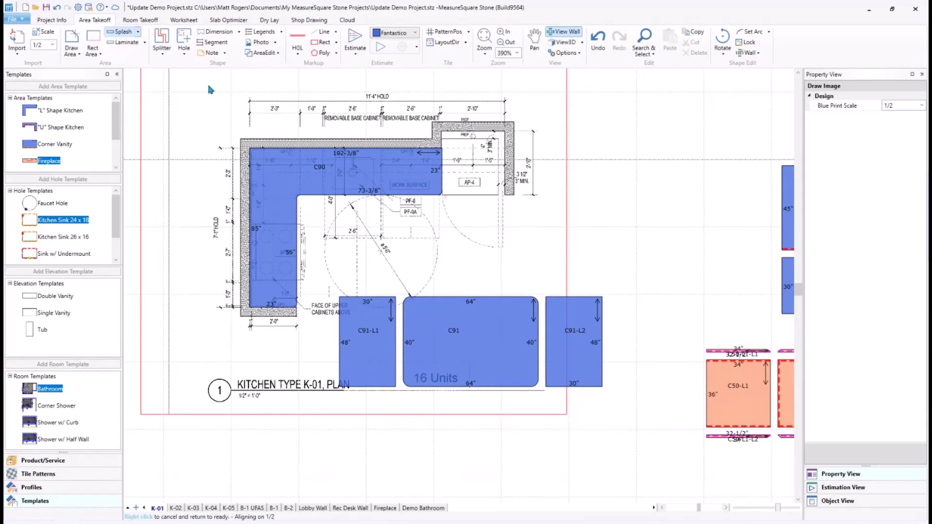
pyautogui.click(299, 141)
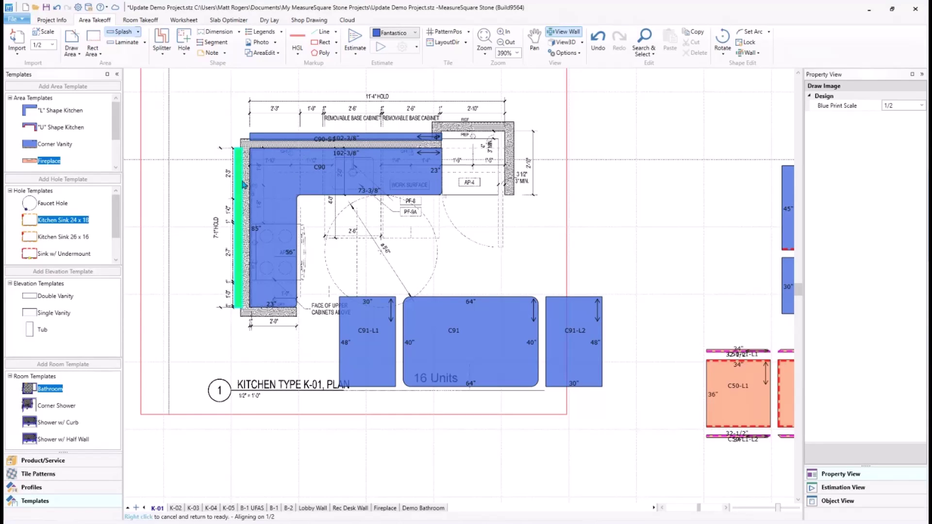
pyautogui.click(244, 185)
pyautogui.rightClick(304, 205)
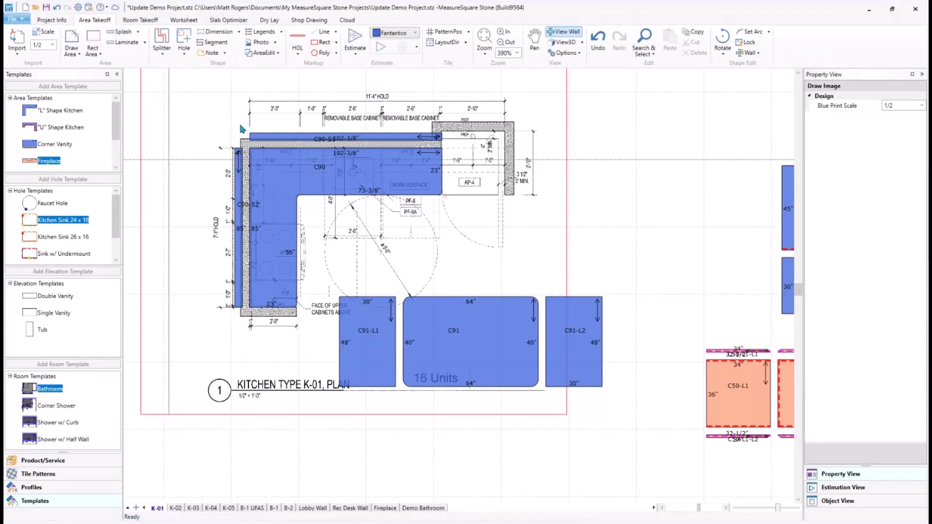
# Add second-layer laminate strips along the outer edges of both countertop splashes.
pyautogui.click(145, 47)
pyautogui.click(106, 53)
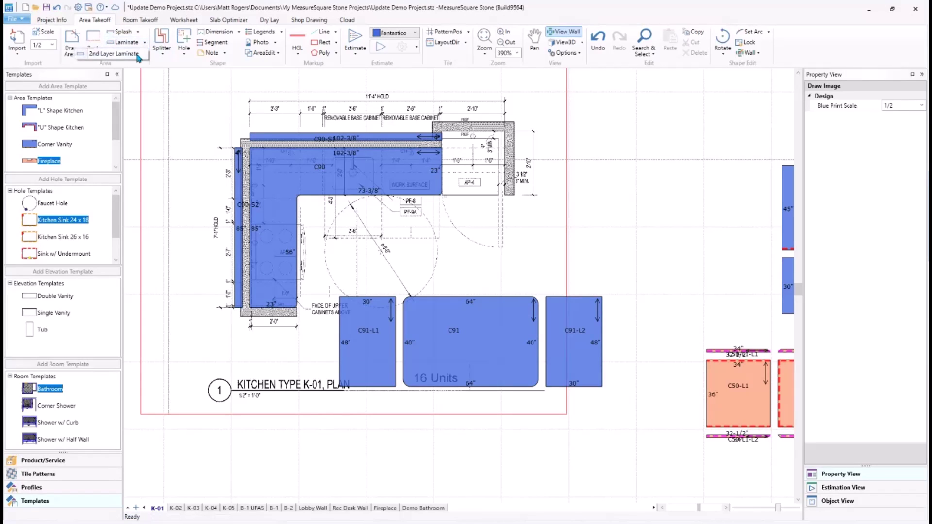
pyautogui.click(287, 130)
pyautogui.click(230, 175)
pyautogui.rightClick(359, 223)
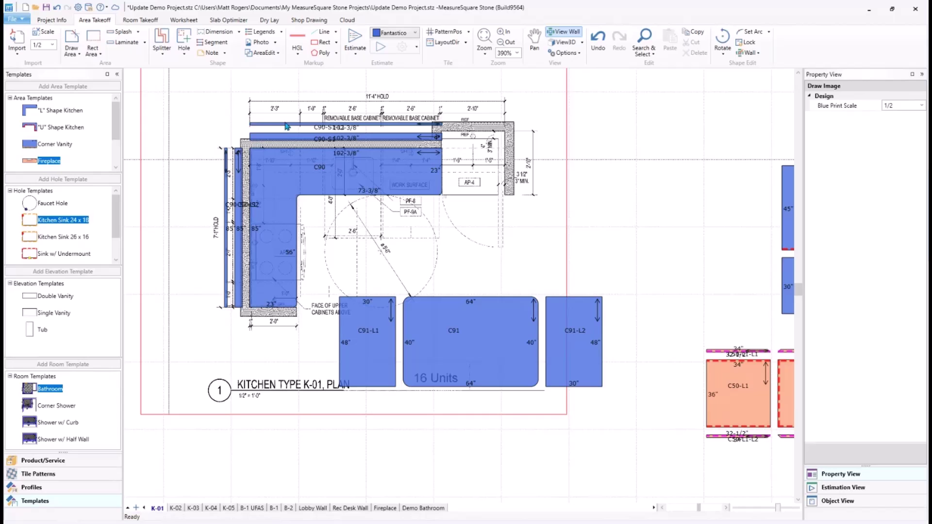
# Set the width of both laminate strips outside the splashes to 12".
pyautogui.click(287, 126)
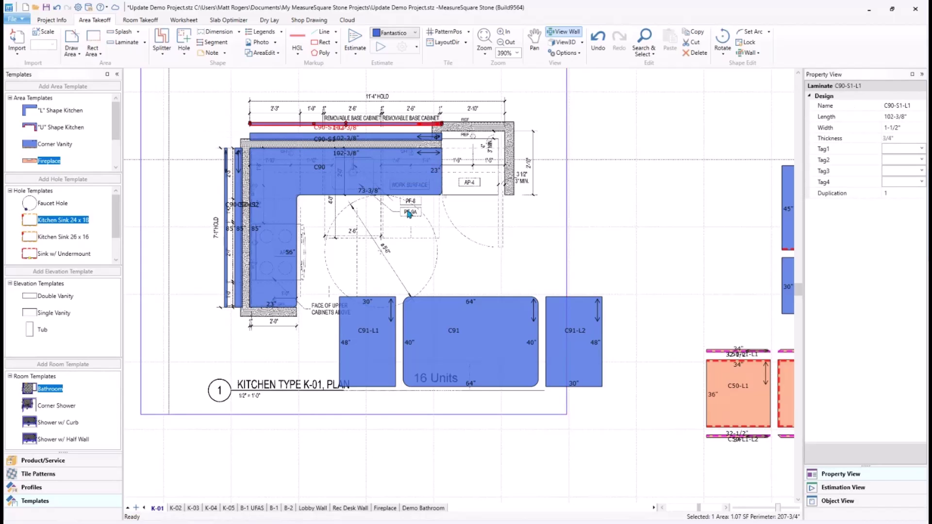
pyautogui.keyDown('ctrl'); pyautogui.click(225, 184); pyautogui.keyUp('ctrl')
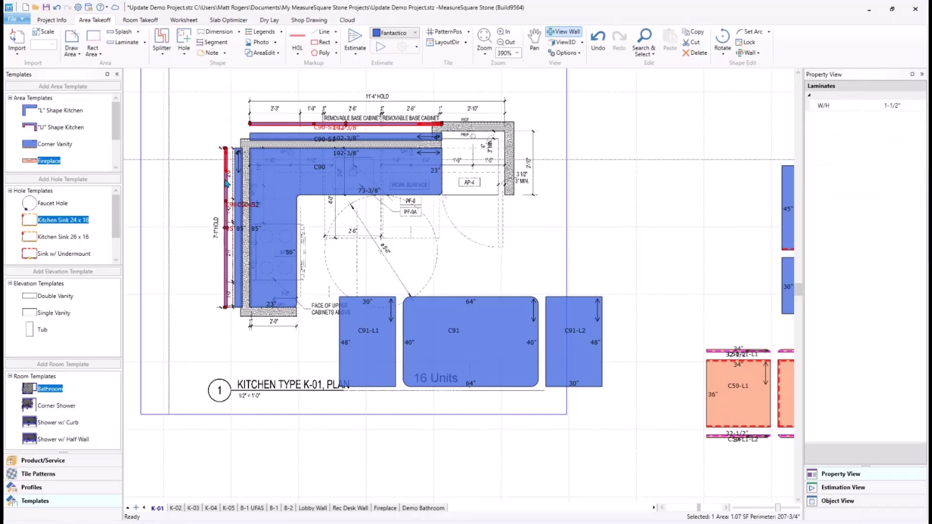
pyautogui.click(918, 105)
pyautogui.write('12')
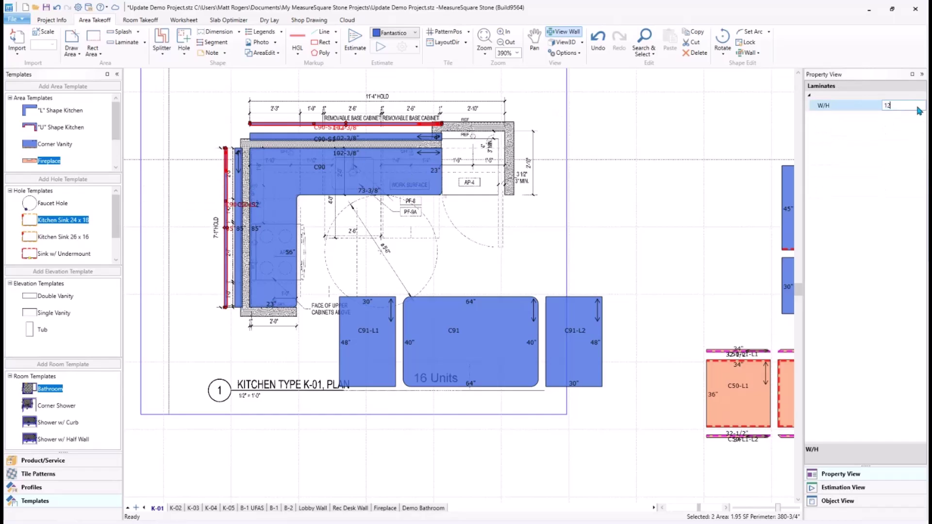
pyautogui.press('Return')
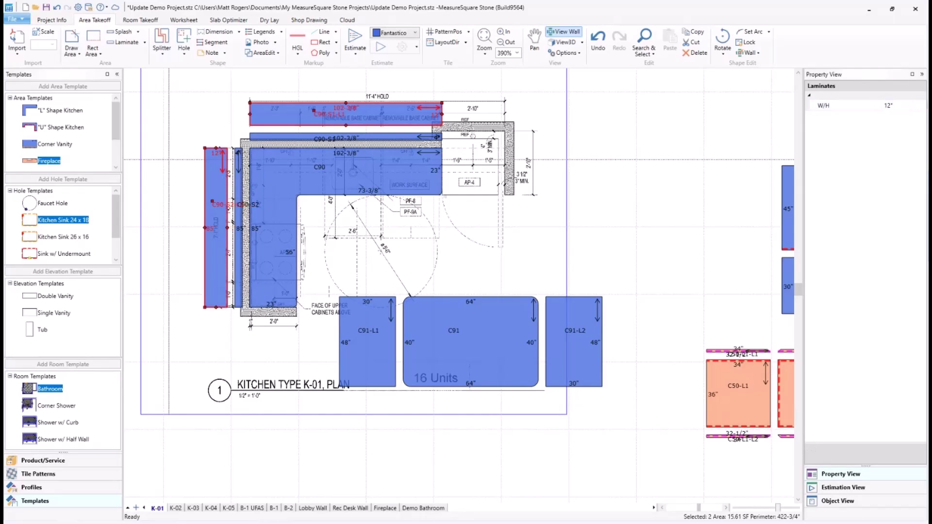
pyautogui.click(576, 198)
# Set the length of the laminate strip outside the 102-3/8" wall splash to 114-3/8", extending it toward the corner.
pyautogui.click(275, 115)
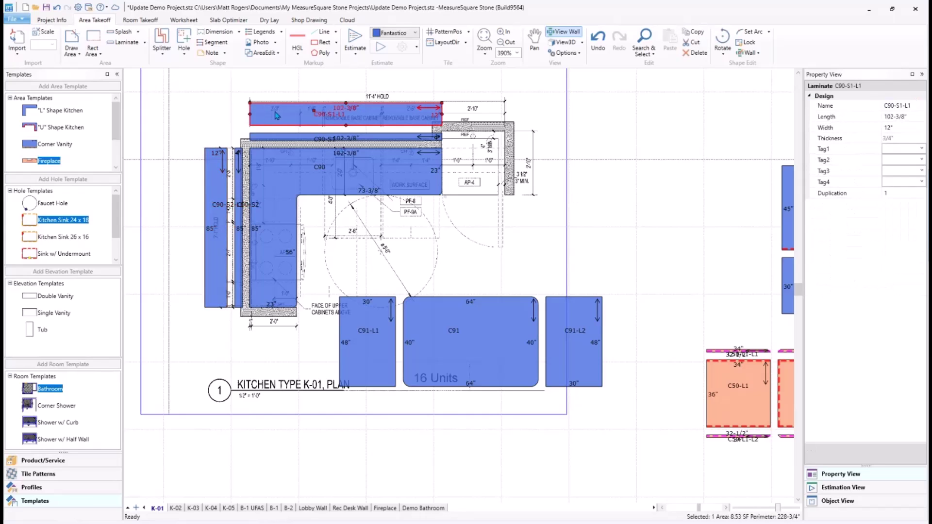
pyautogui.click(349, 108)
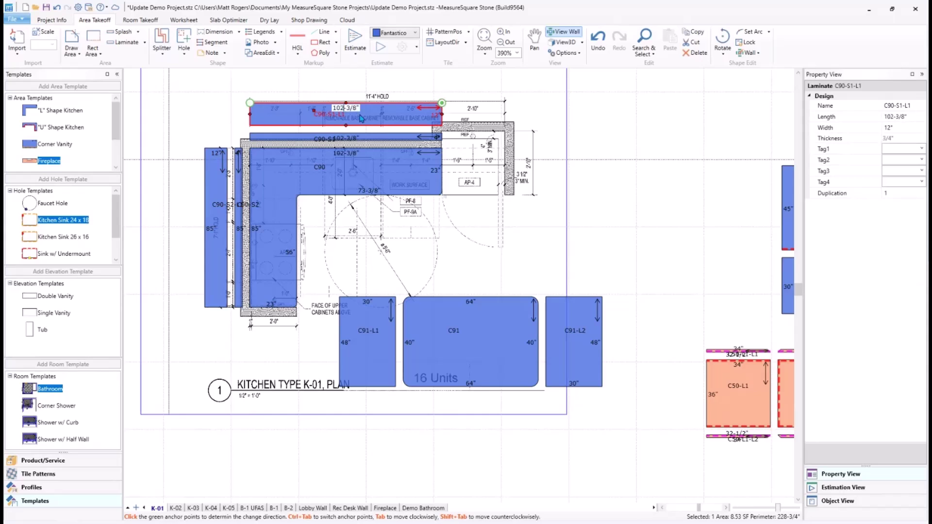
pyautogui.press('BackSpace')
pyautogui.press('BackSpace')
pyautogui.write('14')
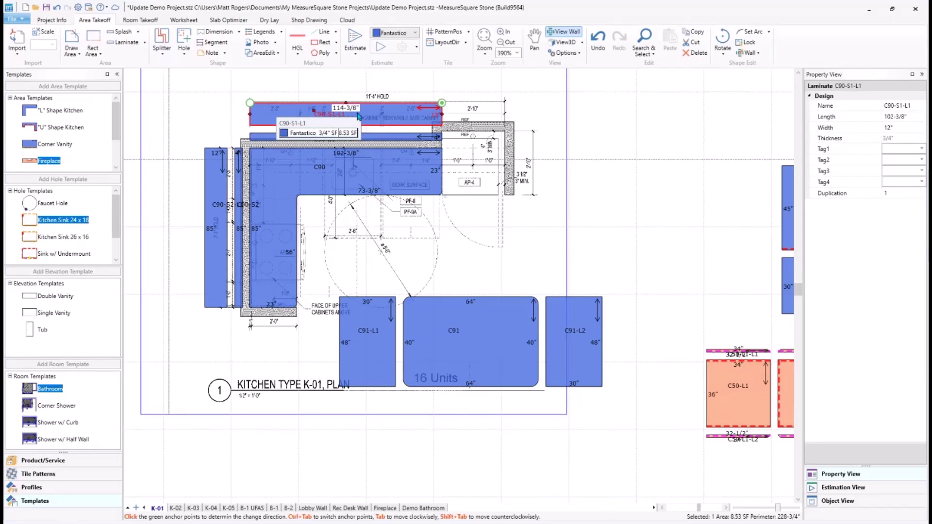
pyautogui.press('Return')
pyautogui.press('Escape')
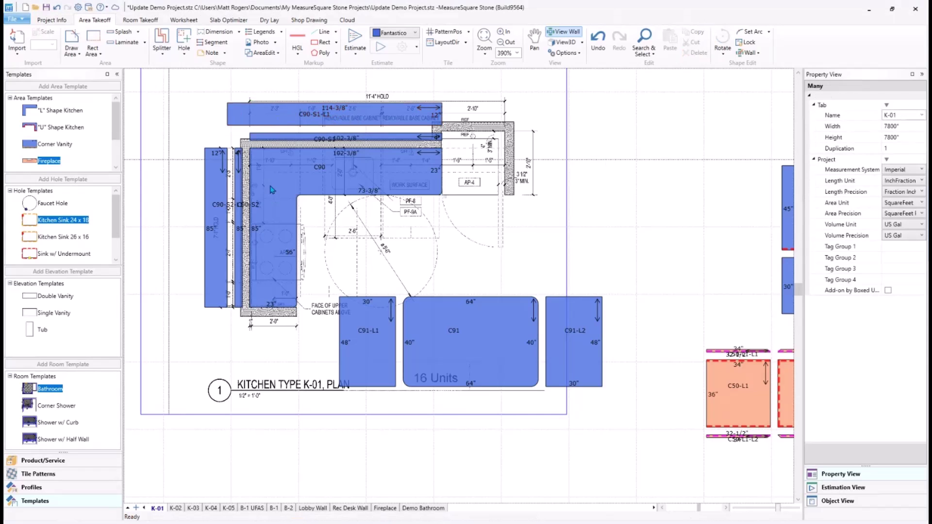
# Examine the L-shaped countertop with its splashes and laminate strips in 3D from several angles.
pyautogui.click(272, 189)
pyautogui.click(564, 42)
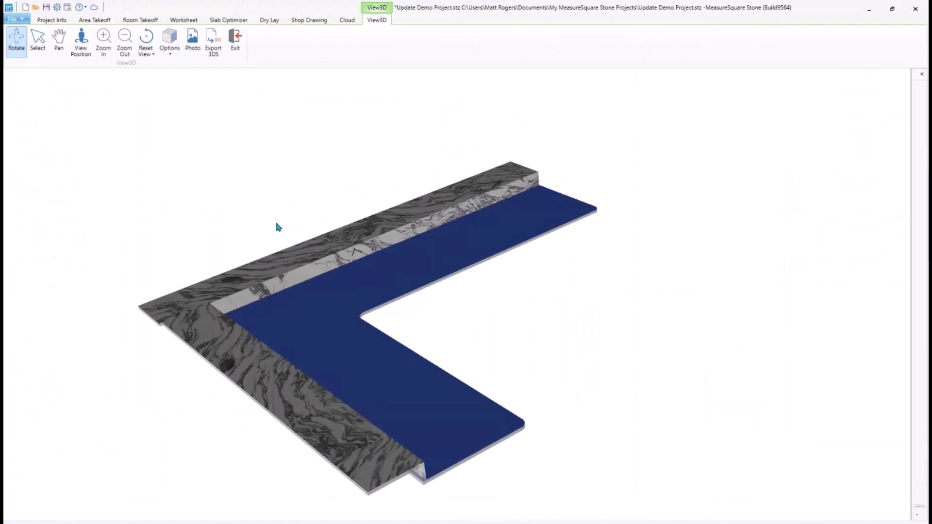
pyautogui.moveTo(350, 187); pyautogui.dragTo(352, 224)
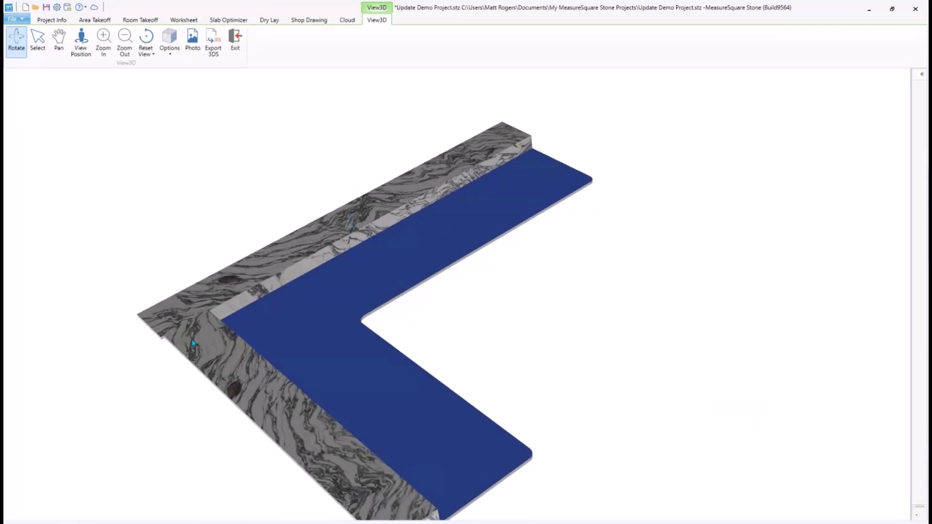
pyautogui.moveTo(189, 338); pyautogui.dragTo(238, 325)
pyautogui.moveTo(475, 352); pyautogui.dragTo(211, 397)
pyautogui.click(236, 41)
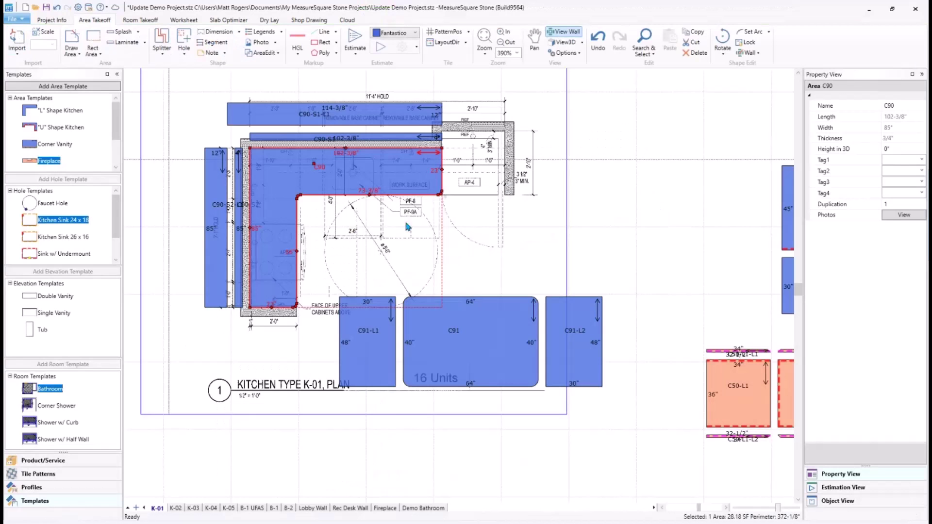
# Split the L-shaped countertop with a vertical seam at its inside corner.
pyautogui.click(407, 251)
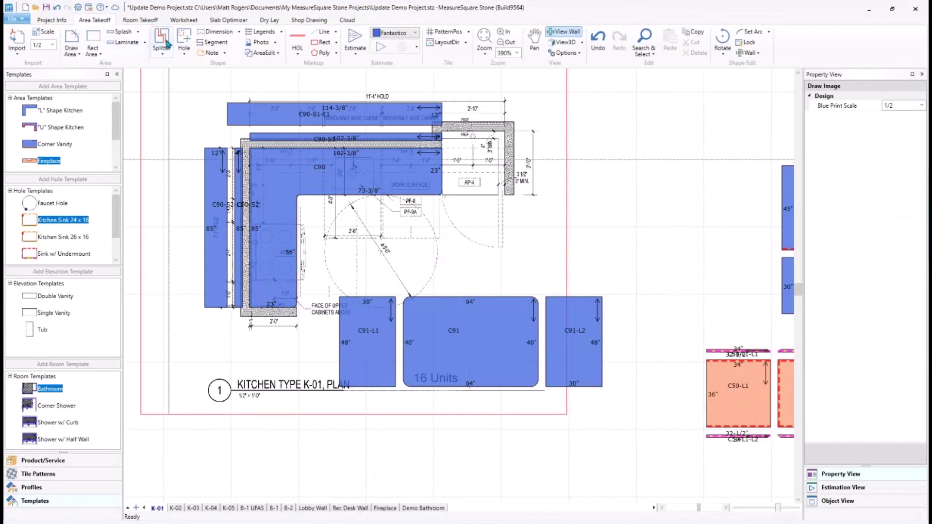
pyautogui.click(169, 49)
pyautogui.click(136, 64)
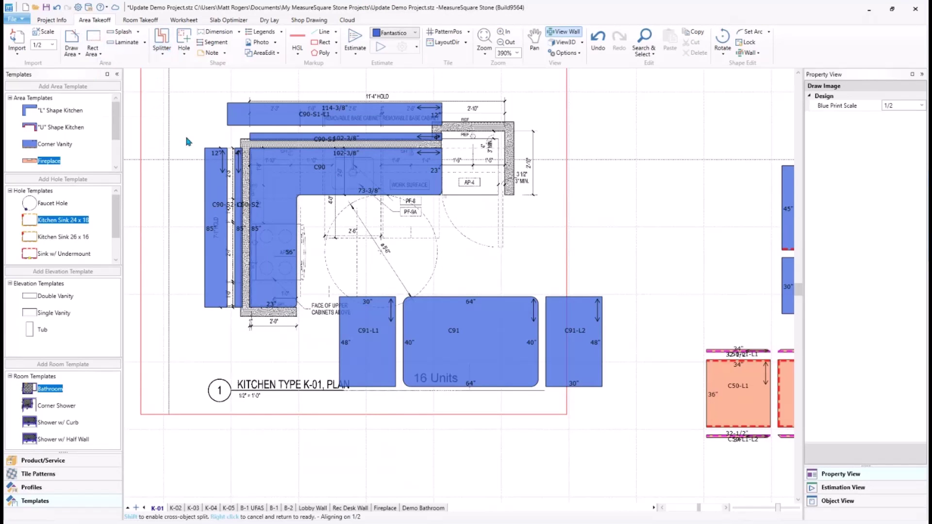
pyautogui.scroll(1, 300, 196)
pyautogui.click(301, 196)
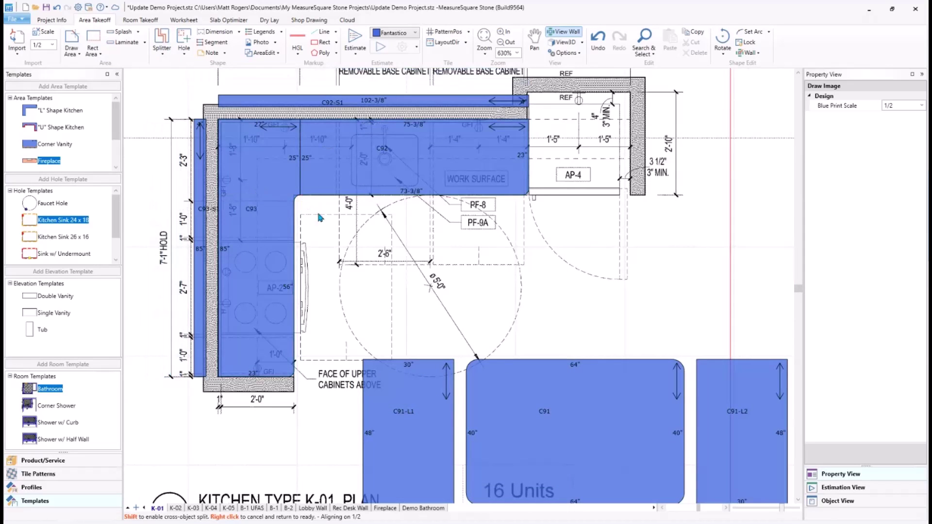
pyautogui.rightClick(495, 124)
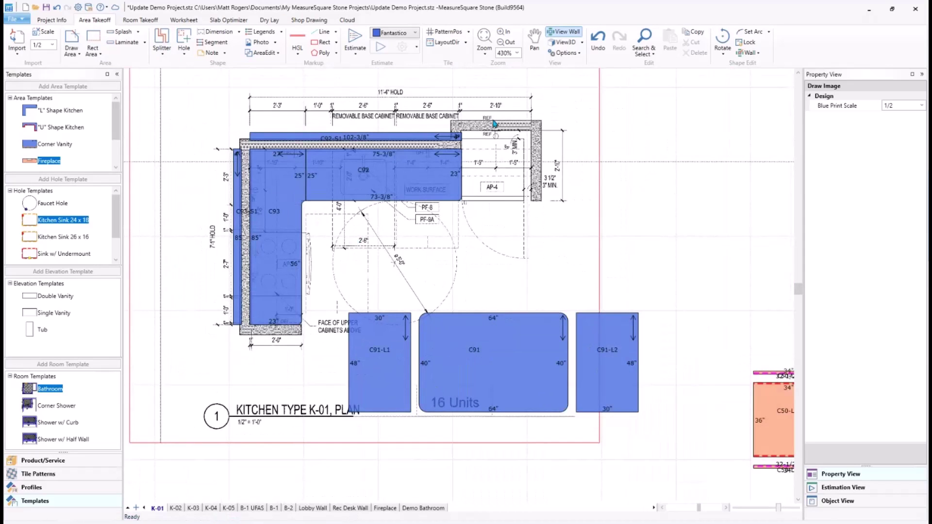
# Turn on the Cut to Size Texture display for the plan's stone pieces.
pyautogui.click(581, 54)
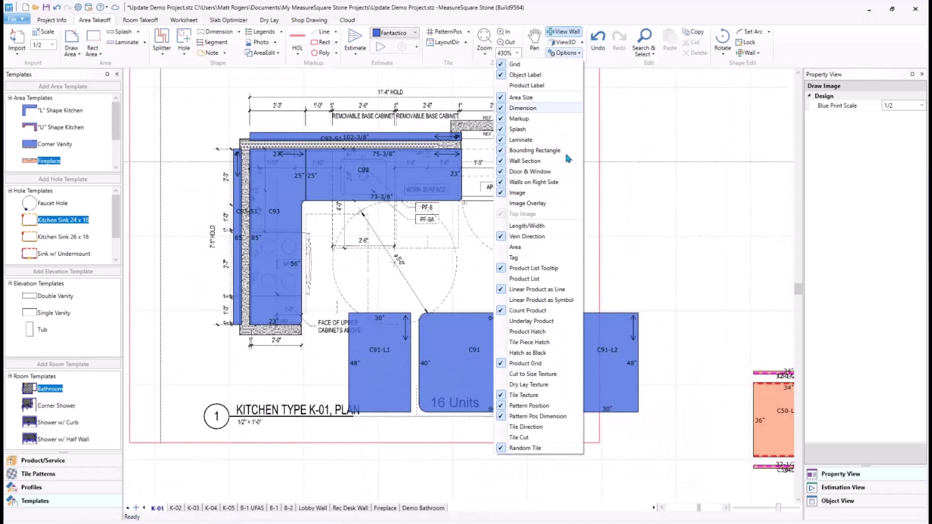
pyautogui.click(535, 375)
pyautogui.scroll(-2, 383, 238)
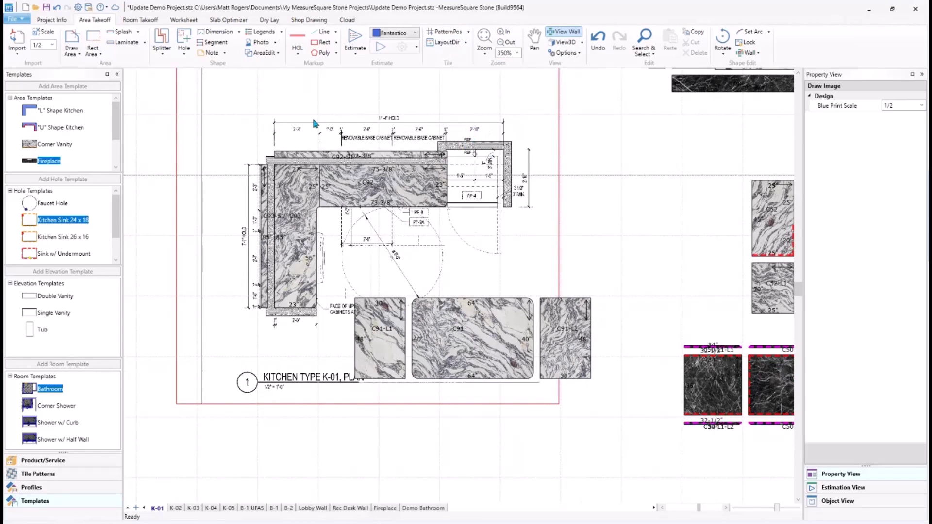
pyautogui.scroll(-2, 440, 199)
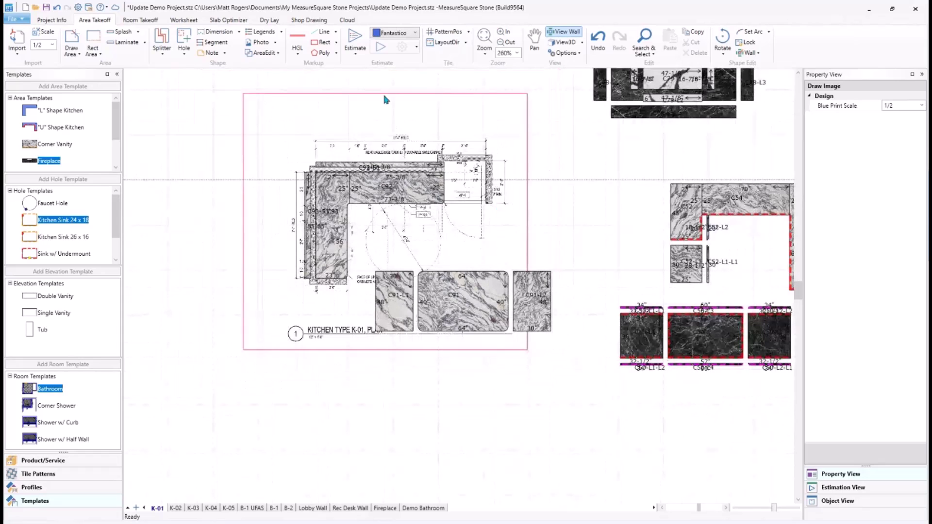
pyautogui.click(220, 22)
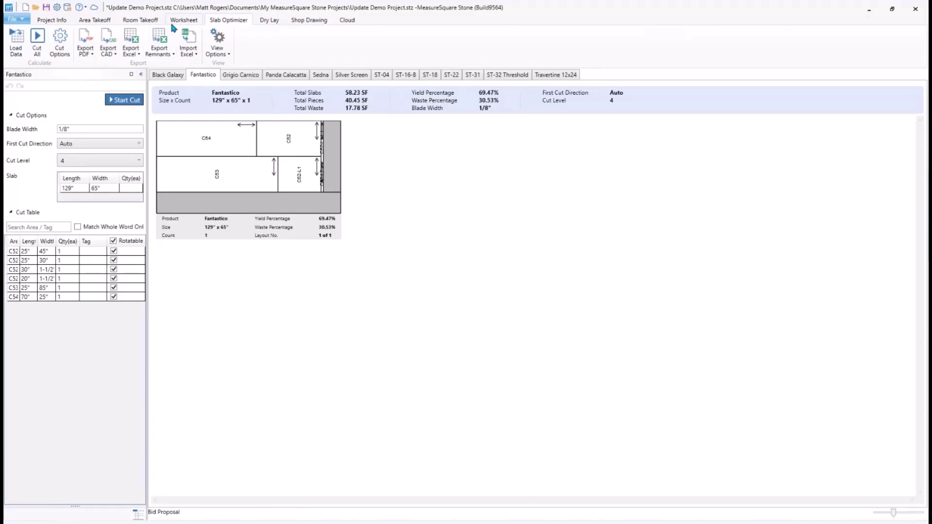
pyautogui.click(16, 42)
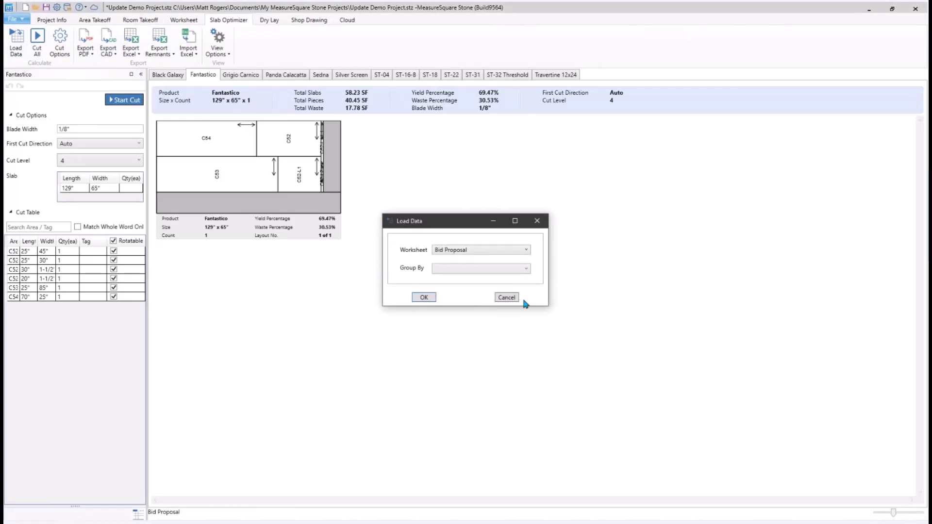
pyautogui.click(506, 298)
# Reload the Bid Proposal worksheet using only the K-01, Fireplace and Demo Bathroom plans.
pyautogui.click(187, 20)
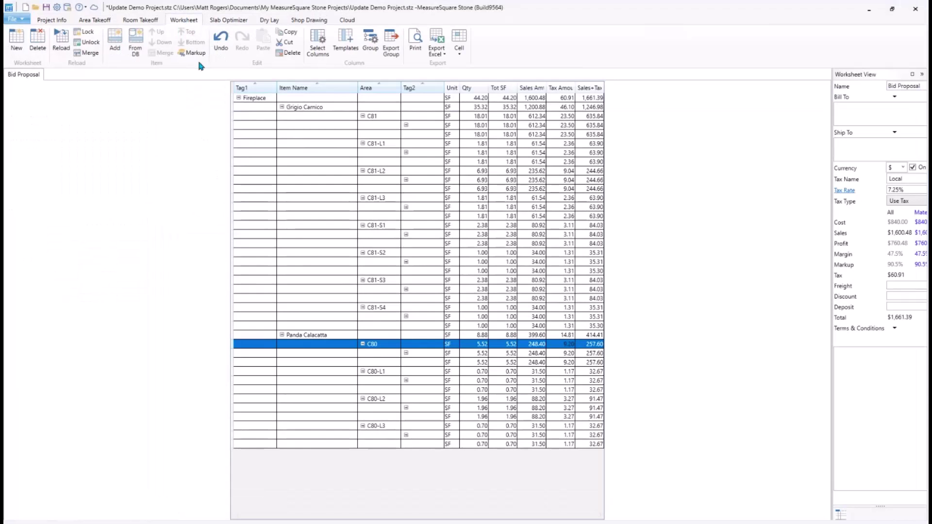
pyautogui.click(61, 41)
pyautogui.click(548, 193)
pyautogui.click(371, 177)
pyautogui.click(372, 278)
pyautogui.click(371, 268)
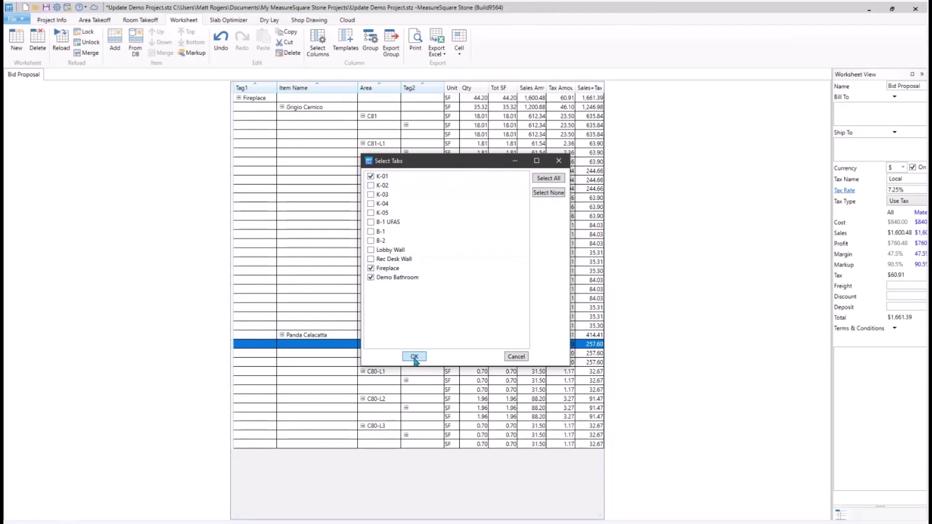
pyautogui.click(414, 357)
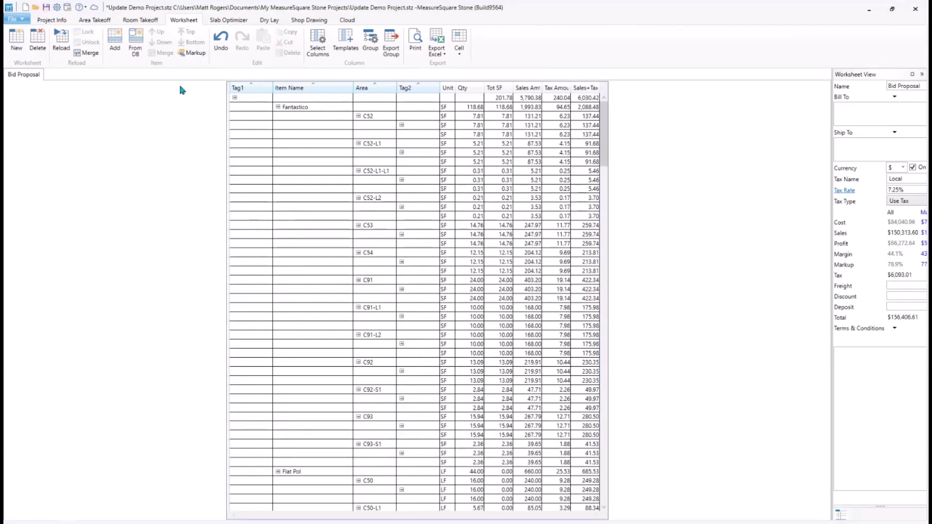
# Load the Bid Proposal worksheet data into the Slab Optimizer with no grouping.
pyautogui.click(212, 21)
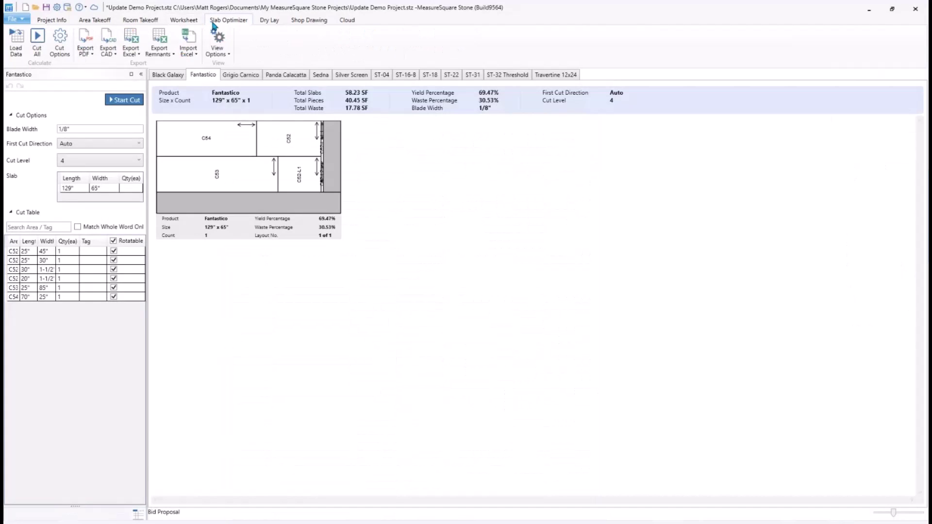
pyautogui.click(17, 46)
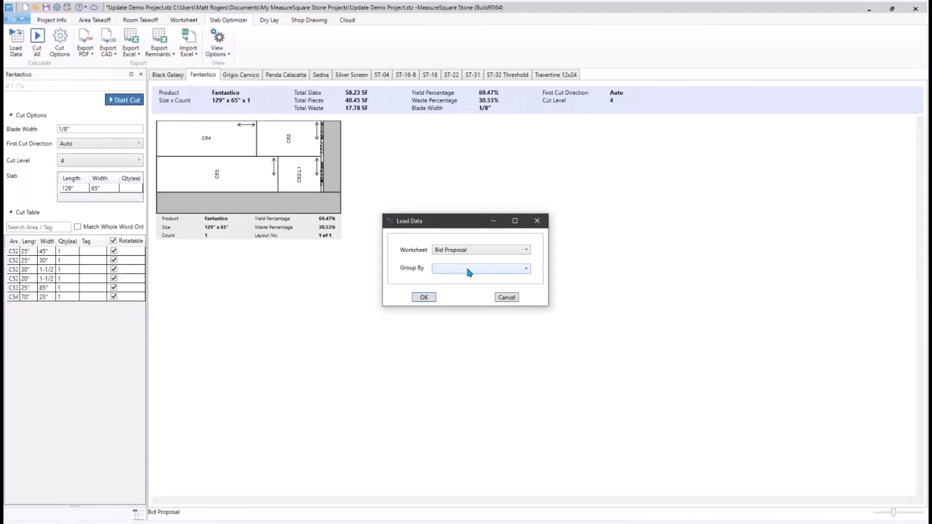
pyautogui.click(464, 252)
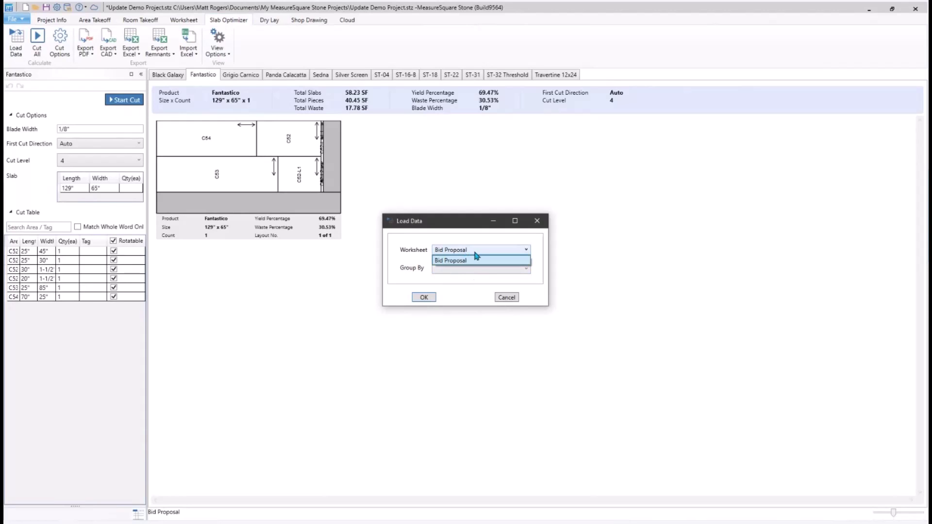
pyautogui.click(479, 251)
pyautogui.click(496, 268)
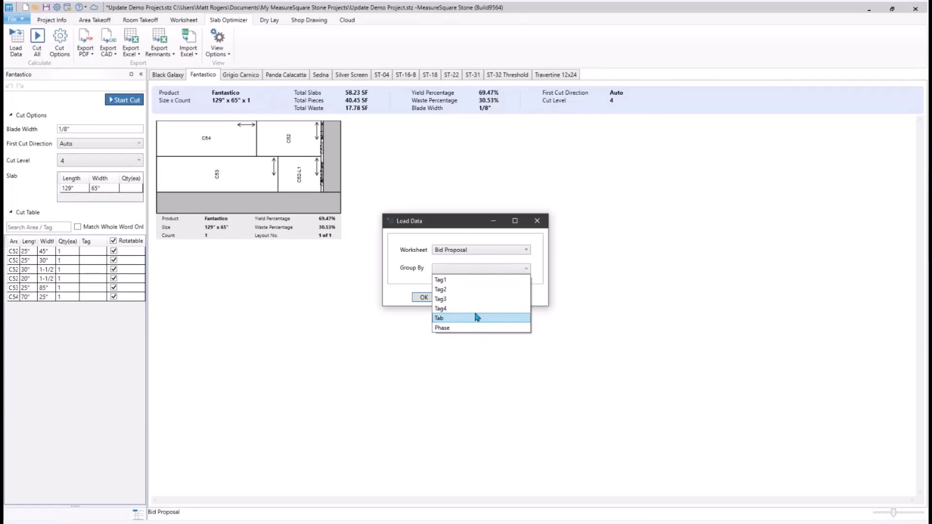
pyautogui.click(461, 281)
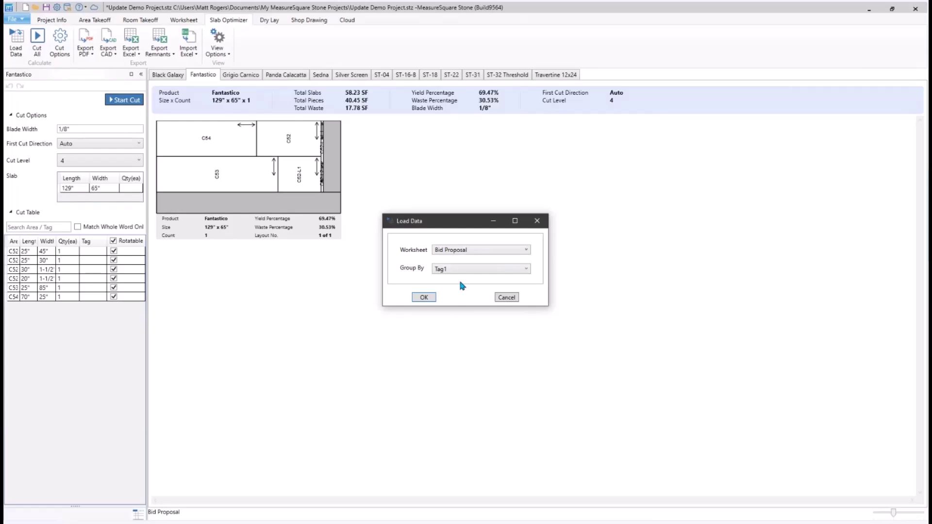
pyautogui.click(453, 270)
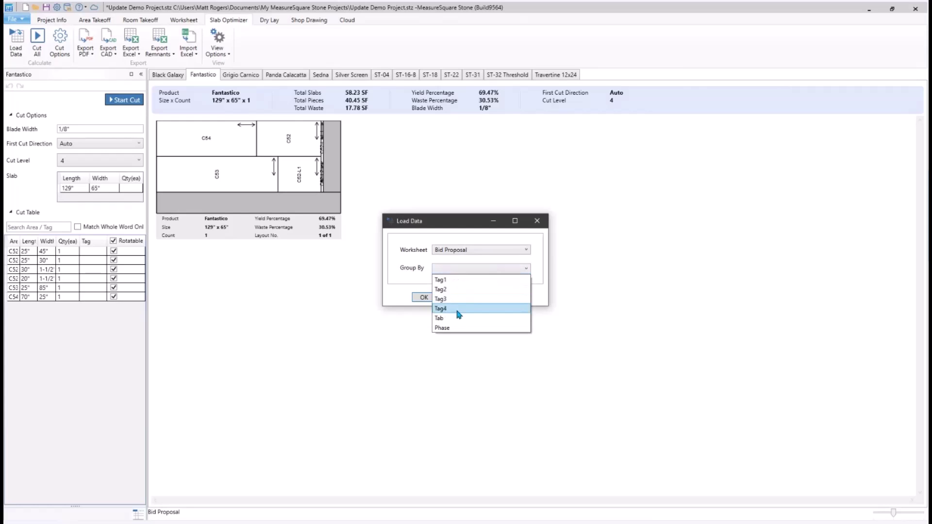
pyautogui.click(455, 269)
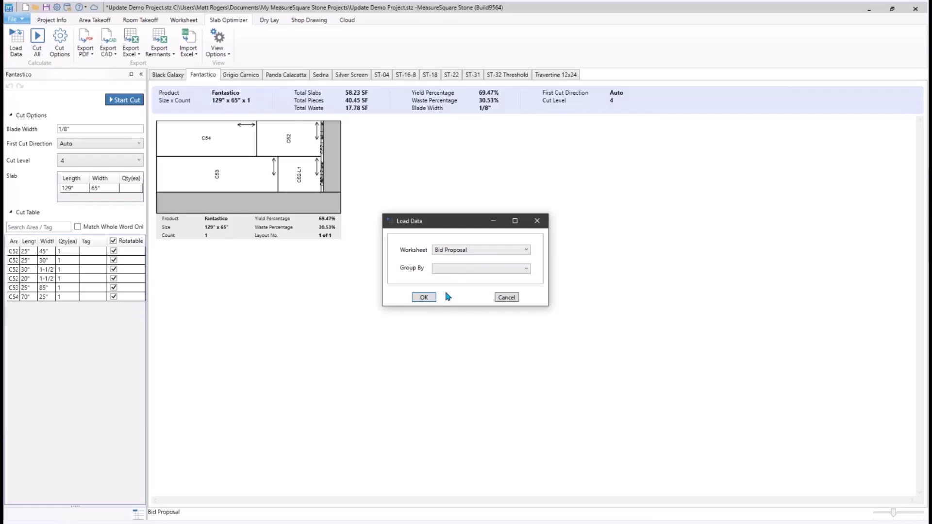
pyautogui.click(424, 297)
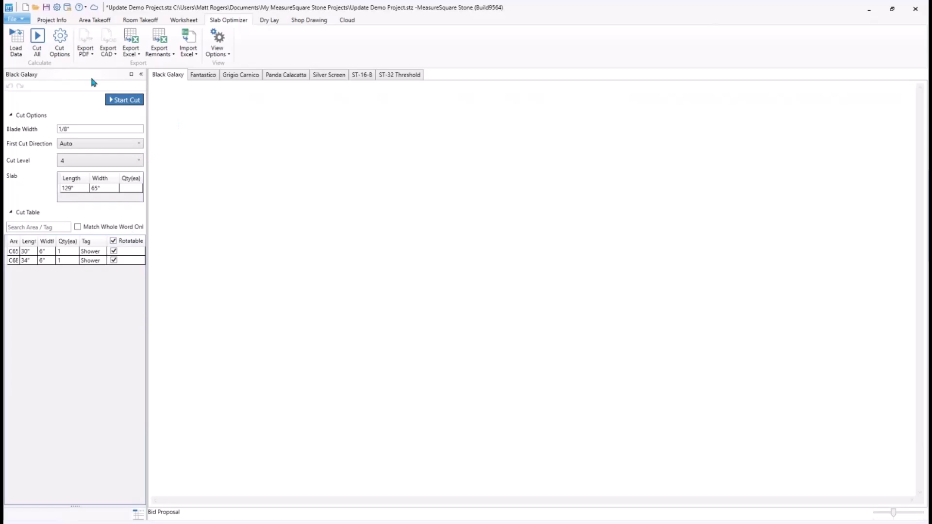
# Cut all loaded products and review the slab layouts for Fantastico, Grigio Carnico, Panda Calacatta and Silver Screen.
pyautogui.click(37, 47)
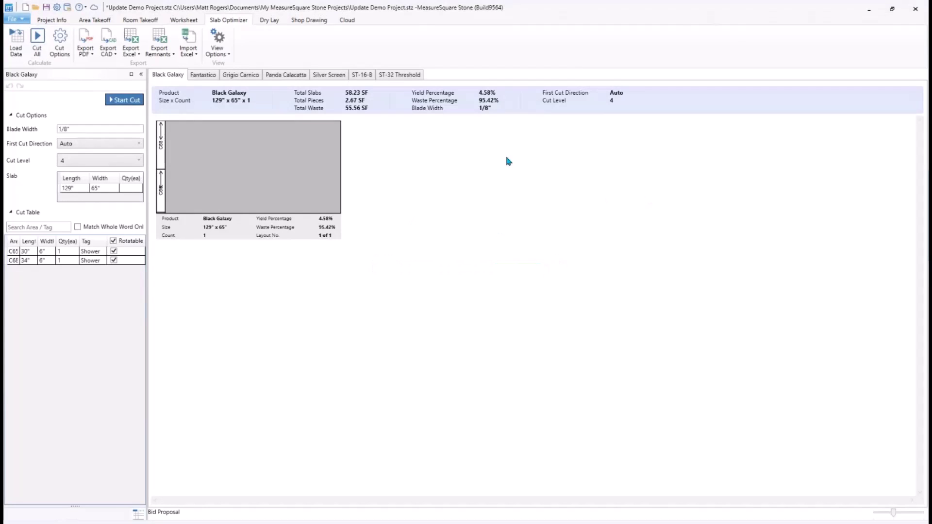
pyautogui.click(210, 76)
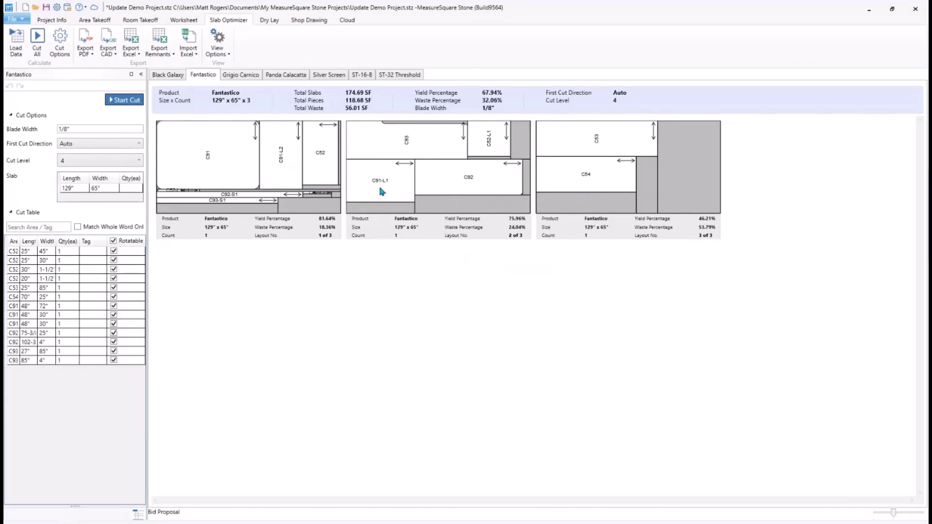
pyautogui.click(238, 77)
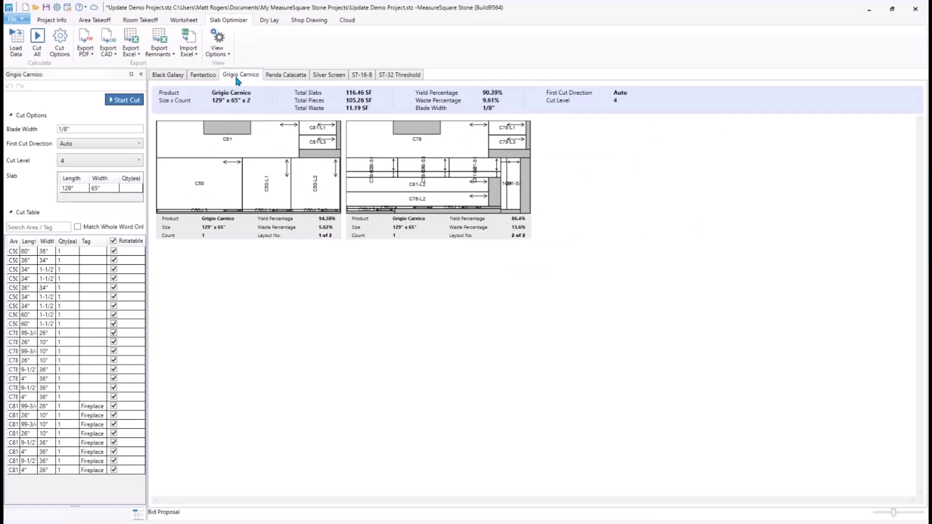
pyautogui.click(284, 78)
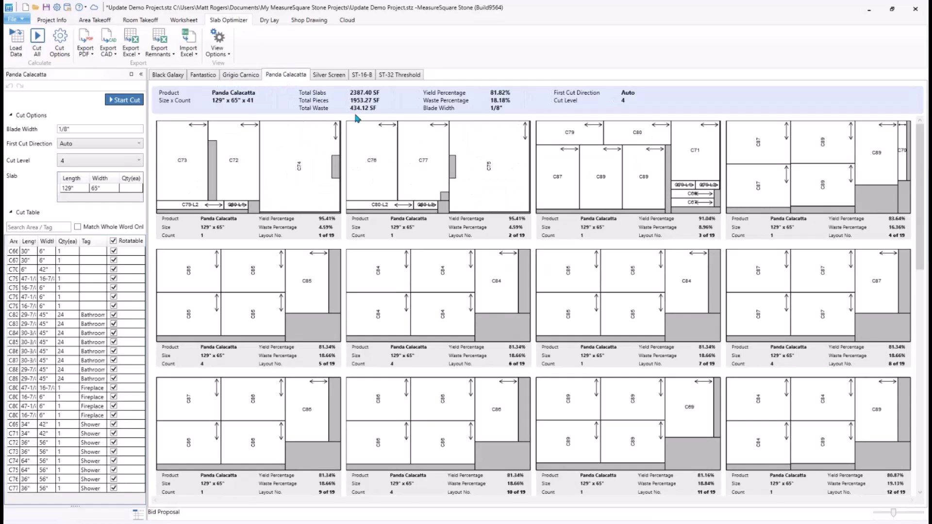
pyautogui.click(334, 78)
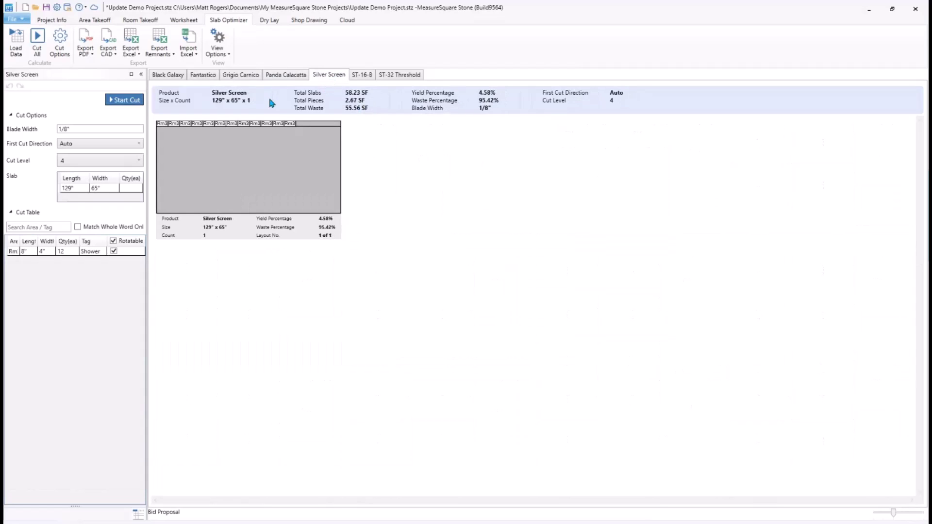
# Import the Slab Optimizer layouts into Dry Lay.
pyautogui.click(268, 20)
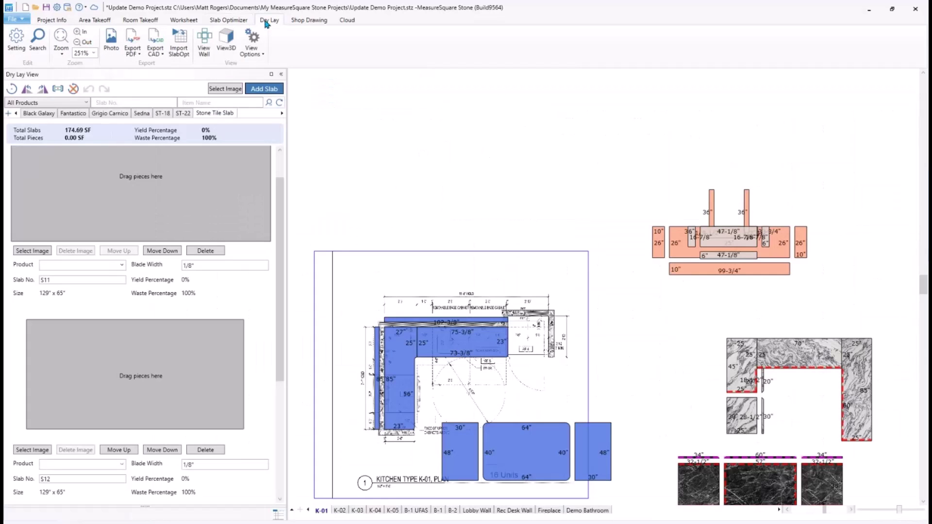
pyautogui.click(175, 46)
pyautogui.click(533, 288)
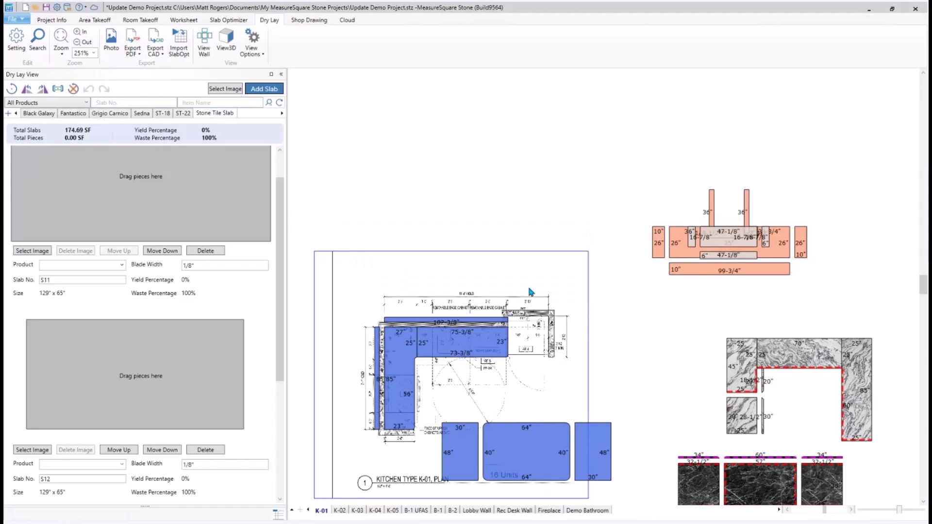
pyautogui.click(571, 287)
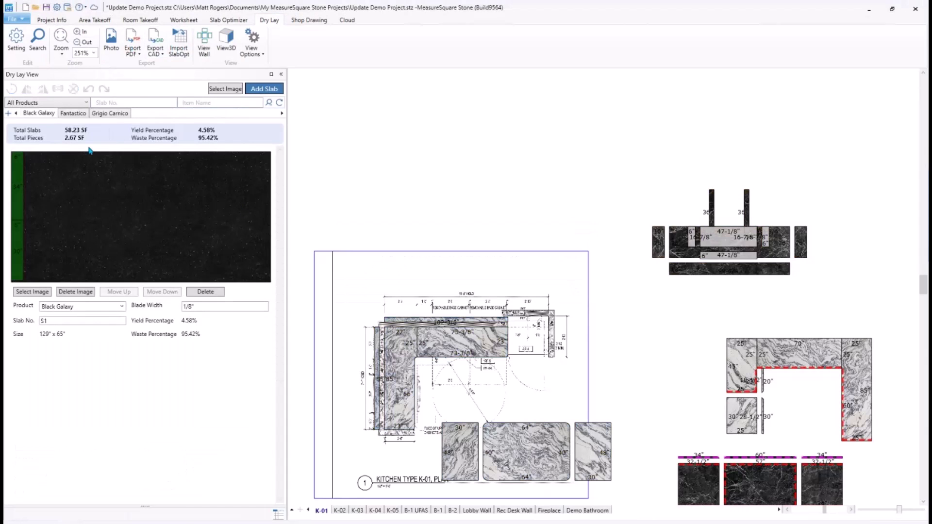
# Display the Fantastico slabs in Dry Lay and select the 30" × 25" piece on slab S3.
pyautogui.click(73, 115)
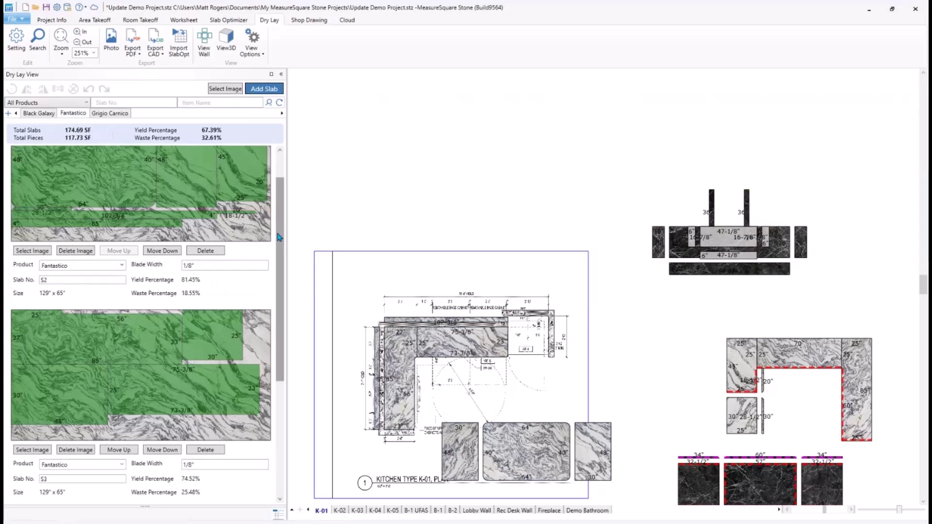
pyautogui.scroll(1, 282, 224)
pyautogui.moveTo(280, 225)
pyautogui.mouseDown()
pyautogui.moveTo(282, 269)
pyautogui.moveTo(283, 243)
pyautogui.mouseUp()
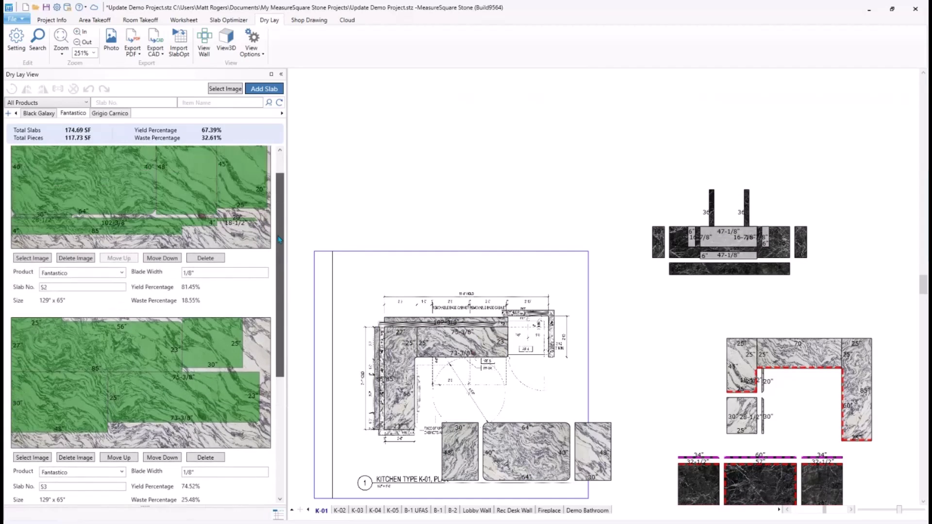
pyautogui.click(203, 335)
pyautogui.moveTo(203, 335)
pyautogui.mouseDown()
pyautogui.moveTo(209, 342)
pyautogui.moveTo(210, 327)
pyautogui.mouseUp()
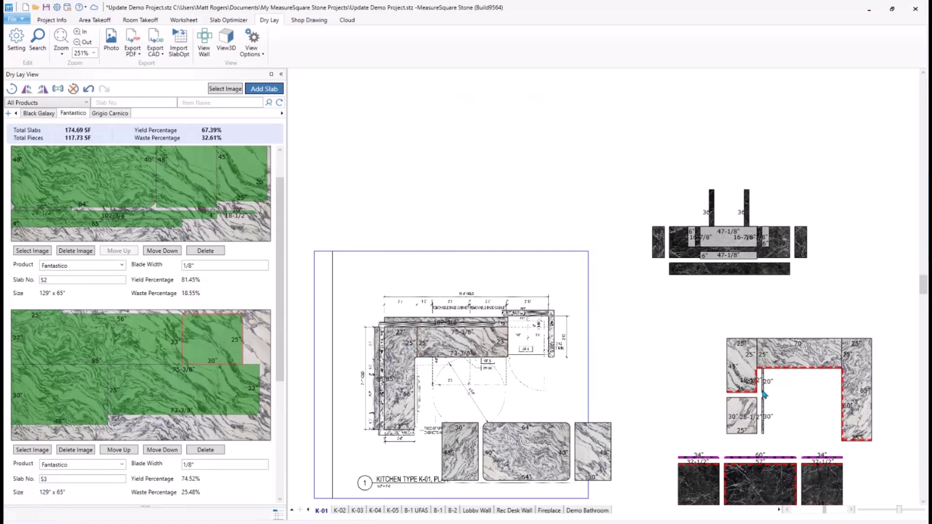
# Trace Fantastico pieces from the plan to their slabs, and shift the 75-3/8" counter piece lower on slab S3.
pyautogui.moveTo(760, 388); pyautogui.dragTo(727, 274, button='middle')
pyautogui.click(709, 309)
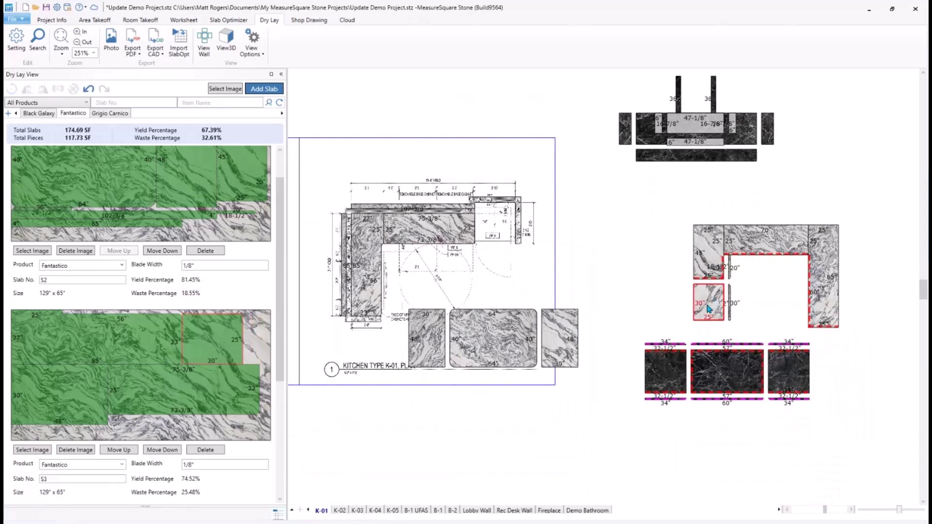
pyautogui.click(555, 344)
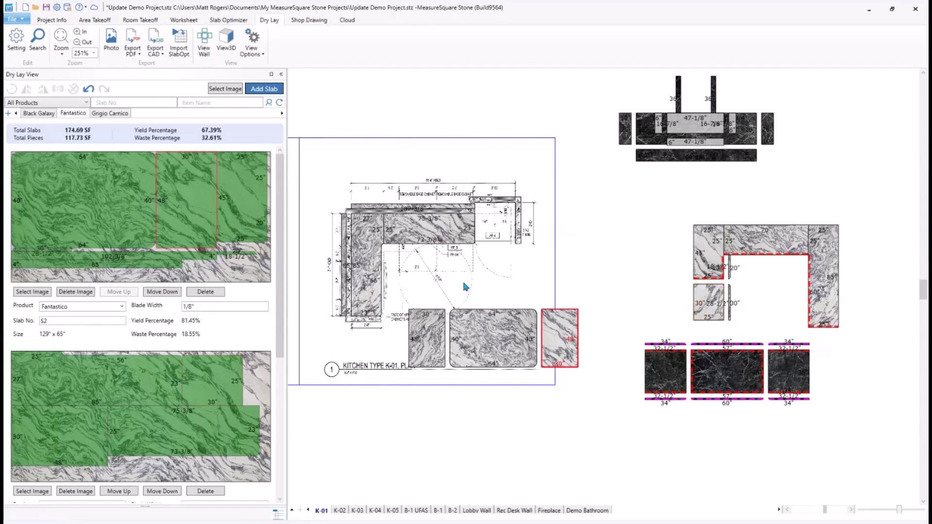
pyautogui.click(414, 220)
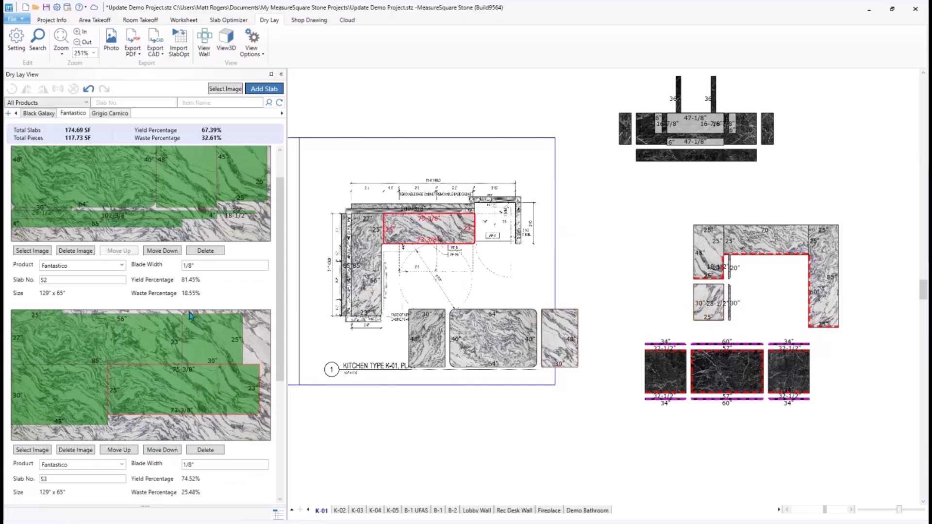
pyautogui.moveTo(119, 385); pyautogui.dragTo(124, 405)
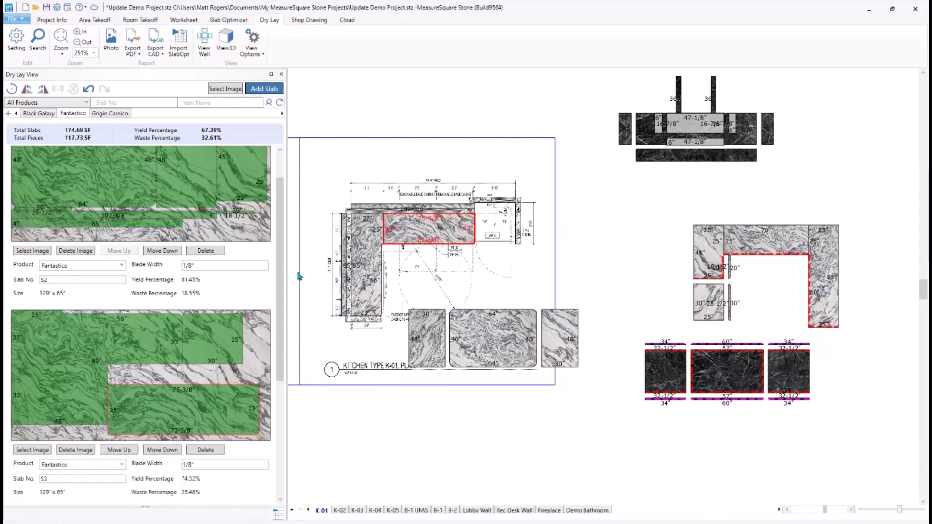
# Remove all the placed pieces from Fantastico slabs S3 and S4.
pyautogui.moveTo(280, 252); pyautogui.dragTo(285, 353)
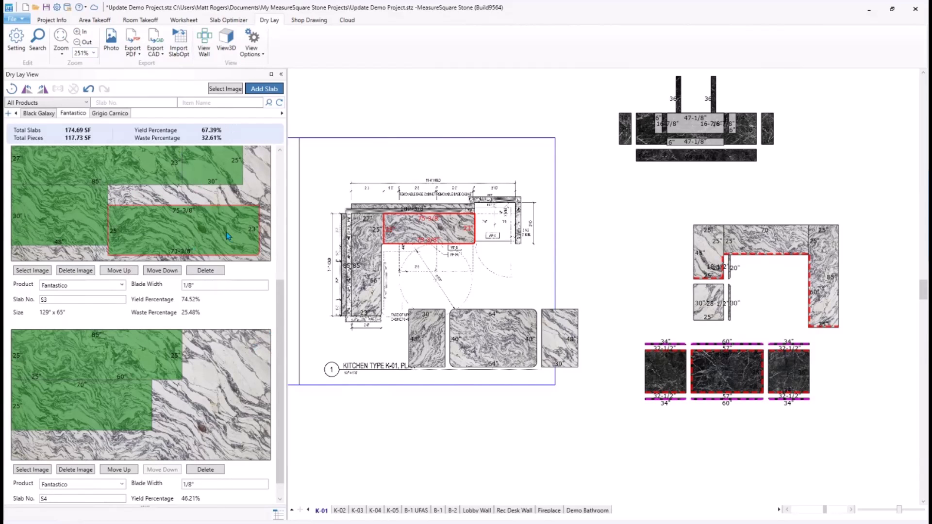
pyautogui.rightClick(152, 232)
pyautogui.click(193, 250)
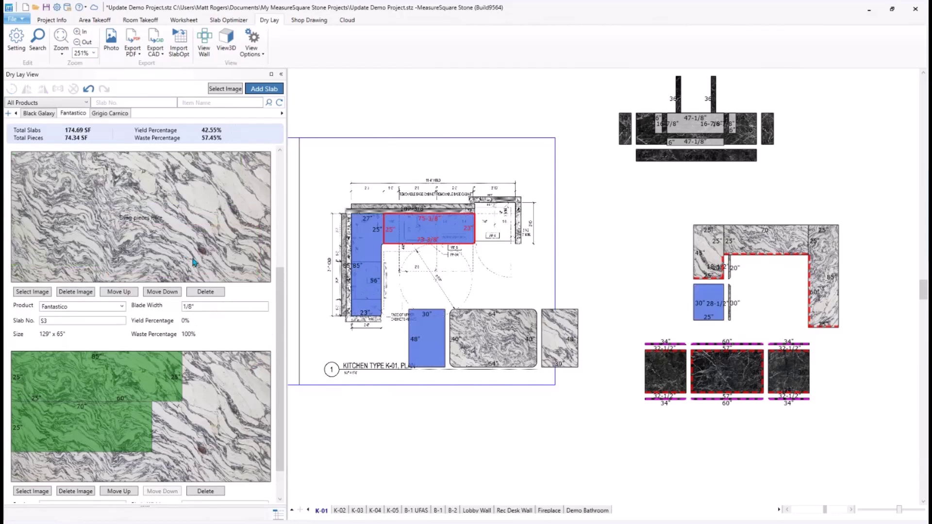
pyautogui.scroll(-1, 143, 386)
pyautogui.rightClick(143, 387)
pyautogui.click(110, 400)
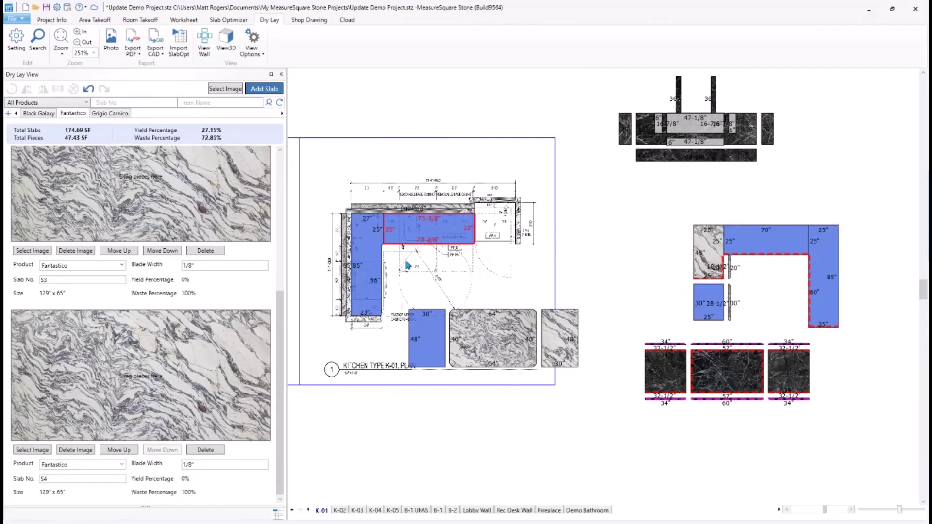
# Place the 75-3/8" and 85" pieces of the K-01 L-shaped countertop onto slab S3.
pyautogui.scroll(3, 401, 261)
pyautogui.scroll(2, 463, 248)
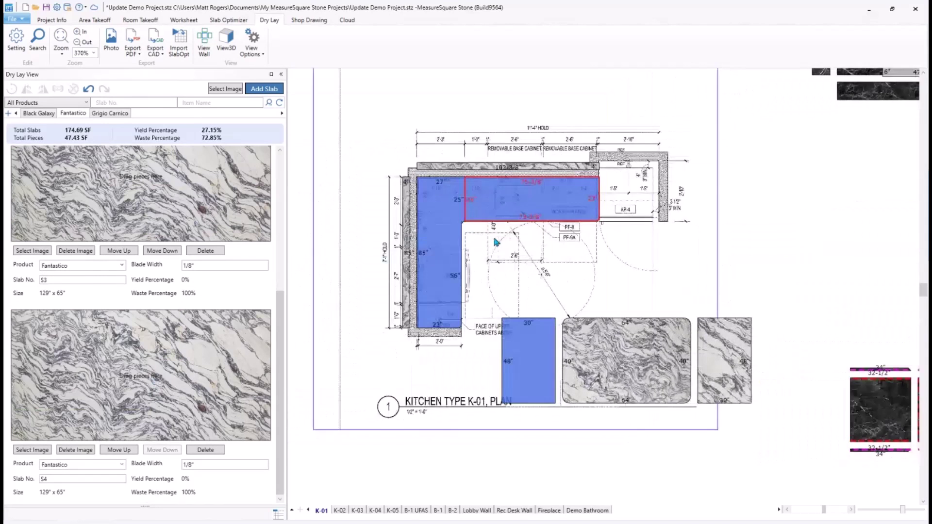
pyautogui.click(446, 212)
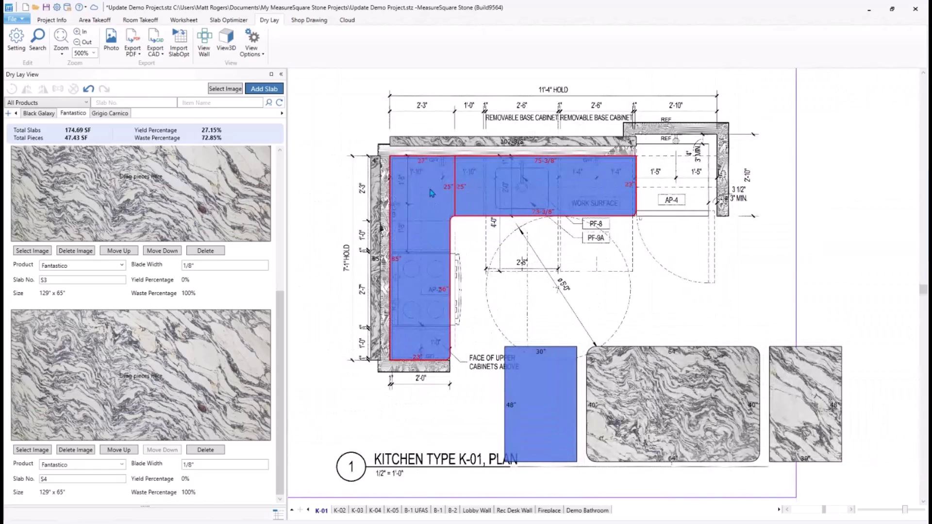
pyautogui.click(529, 256)
pyautogui.moveTo(479, 180); pyautogui.dragTo(46, 156)
pyautogui.click(436, 183)
pyautogui.moveTo(429, 188); pyautogui.dragTo(91, 211)
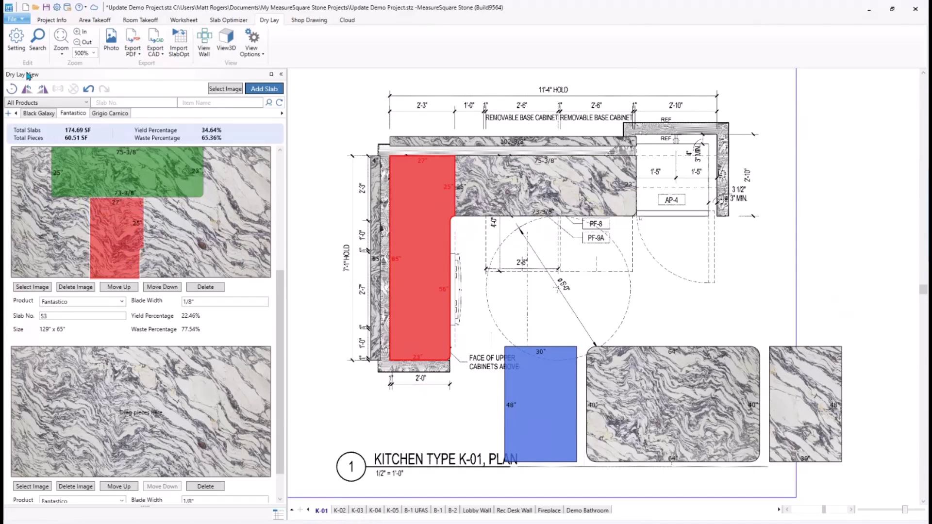
# Rotate the 85" countertop piece 90° clockwise and dock it beneath the 75-3/8" piece on slab S3.
pyautogui.click(43, 90)
pyautogui.click(35, 262)
pyautogui.moveTo(35, 263); pyautogui.dragTo(33, 203)
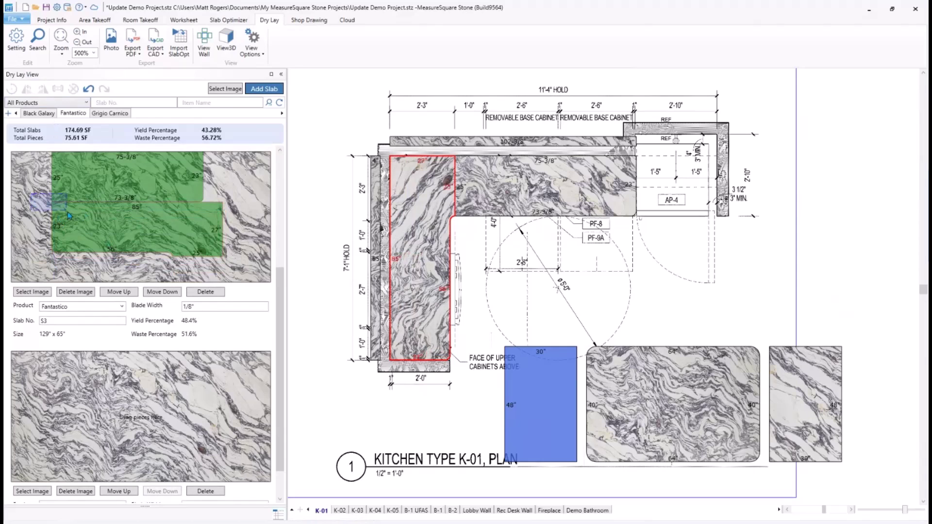
# Review the Auto Docking option in the Dry Lay settings with both docked pieces on slab S3 selected.
pyautogui.scroll(2, 33, 199)
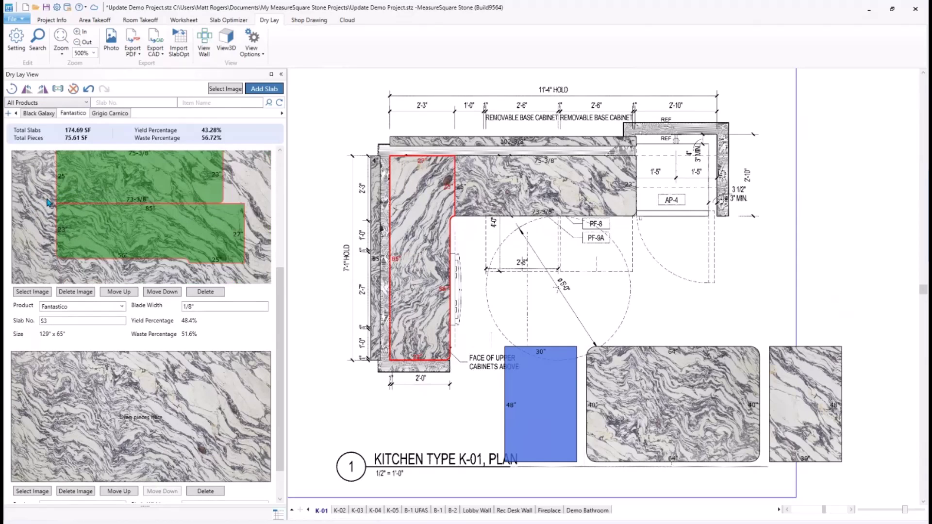
pyautogui.scroll(-2, 49, 201)
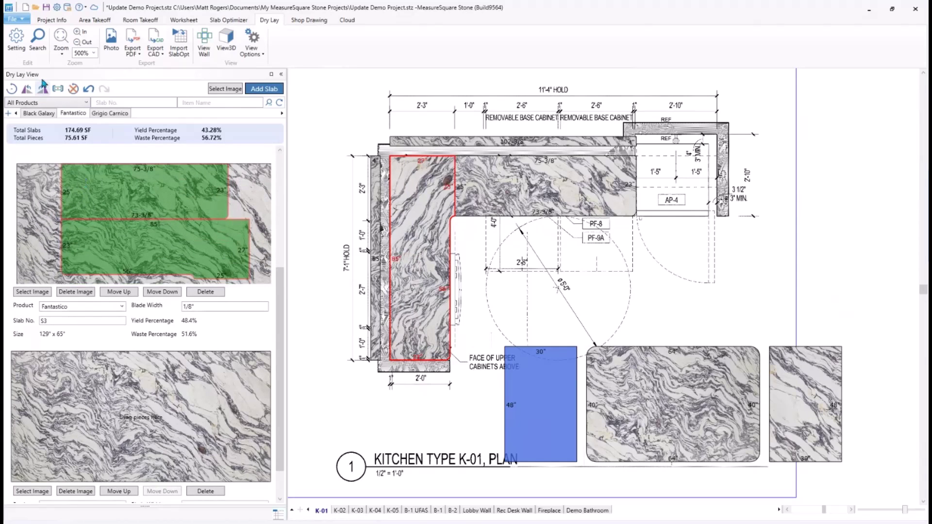
pyautogui.click(16, 39)
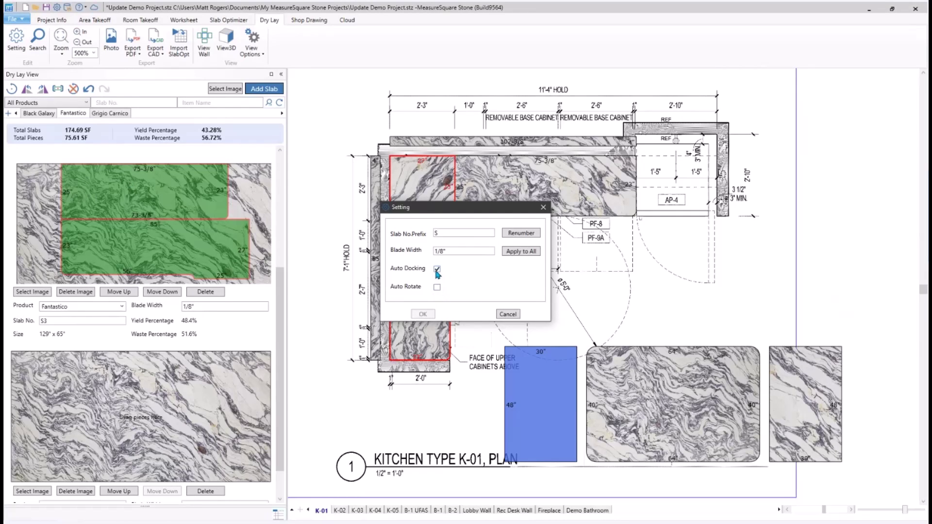
pyautogui.click(543, 207)
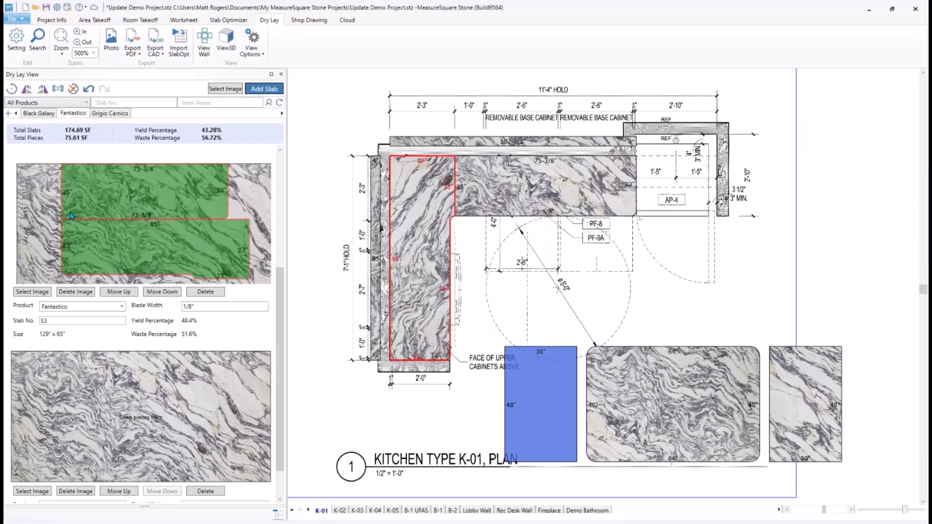
# Move the two docked countertop pieces together across slab S3 to compare veining, ending in the slab's upper-left corner.
pyautogui.moveTo(75, 187); pyautogui.dragTo(47, 182)
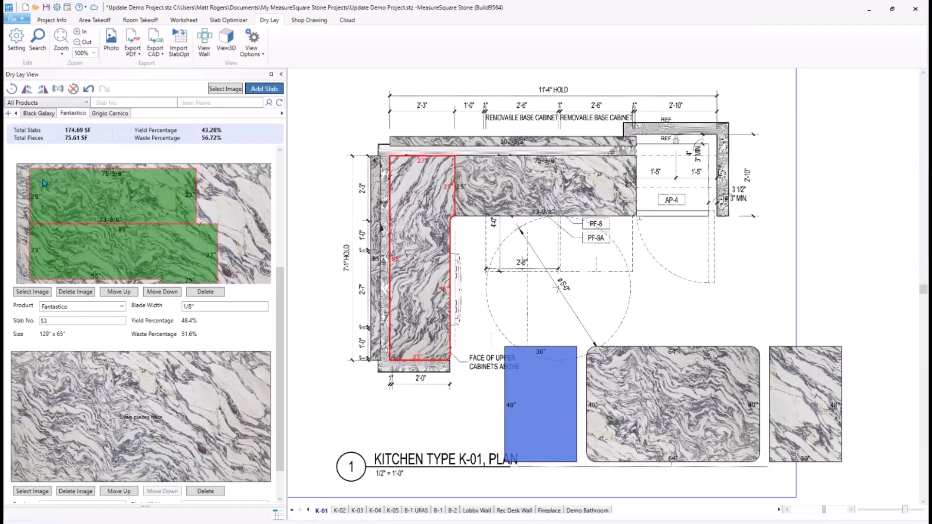
pyautogui.click(237, 235)
pyautogui.moveTo(224, 237); pyautogui.dragTo(173, 188)
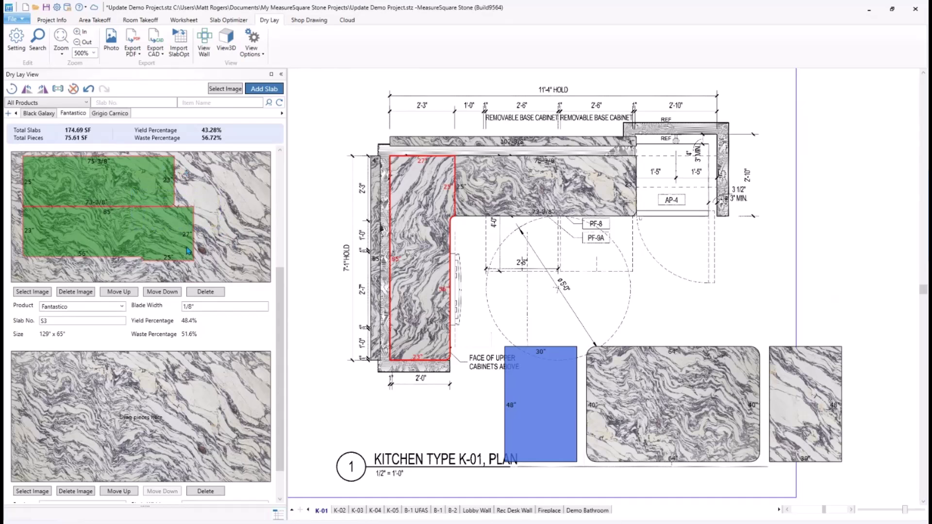
pyautogui.moveTo(188, 258); pyautogui.dragTo(268, 281)
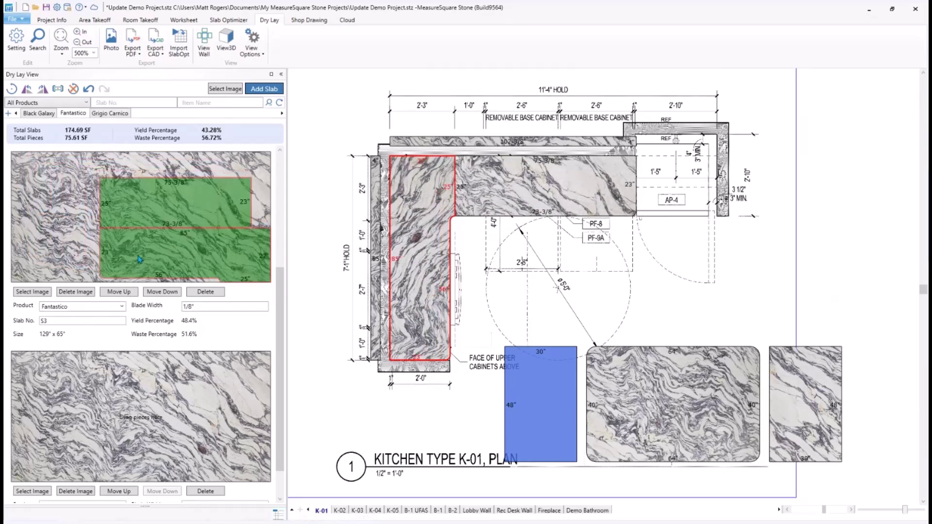
pyautogui.click(115, 185)
pyautogui.moveTo(114, 185); pyautogui.dragTo(26, 160)
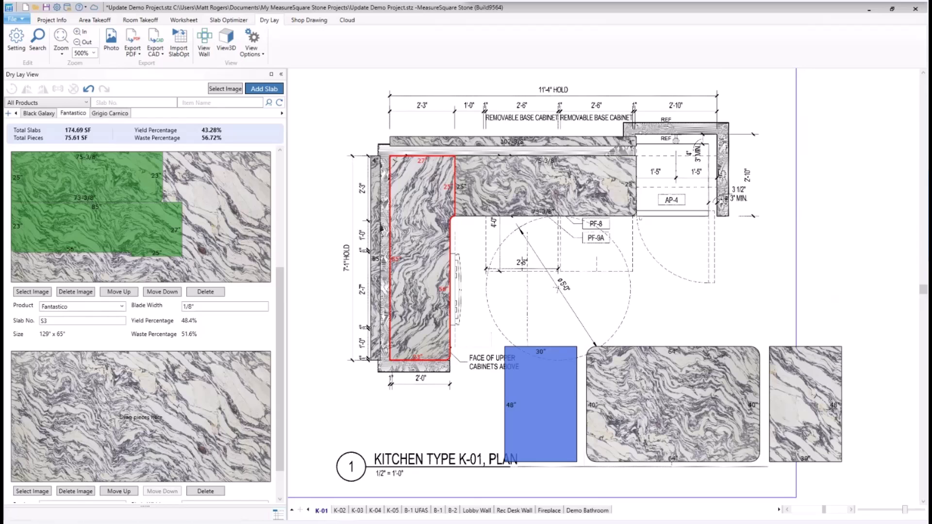
# Examine the Panda Calacatta item's slab size and image in the product database.
pyautogui.click(90, 21)
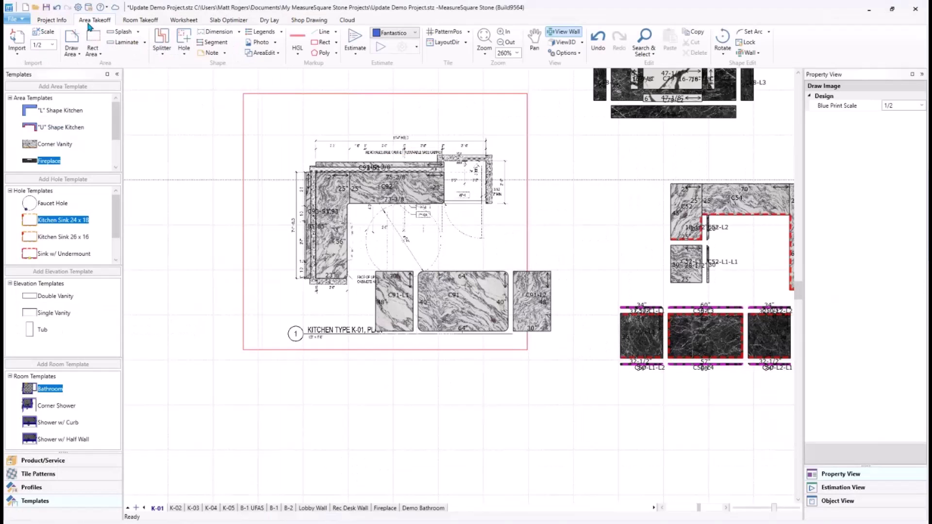
pyautogui.click(72, 461)
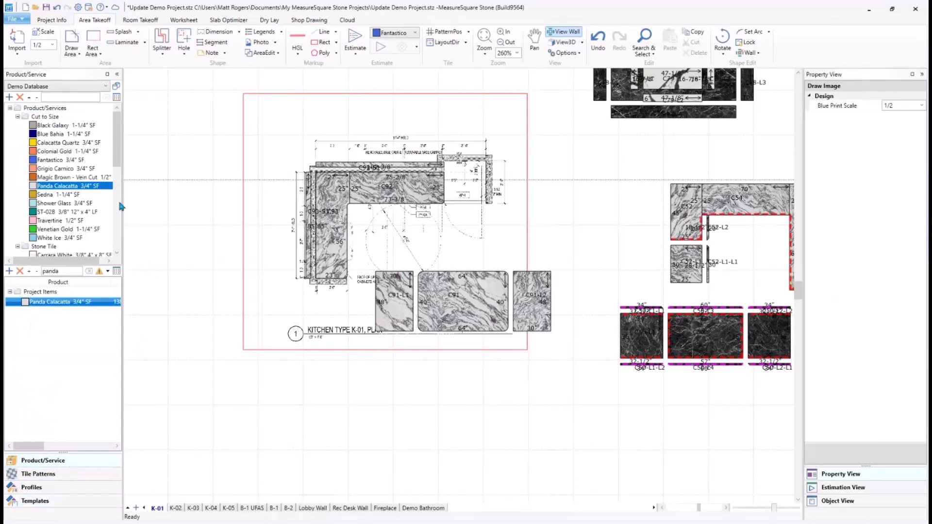
pyautogui.doubleClick(62, 190)
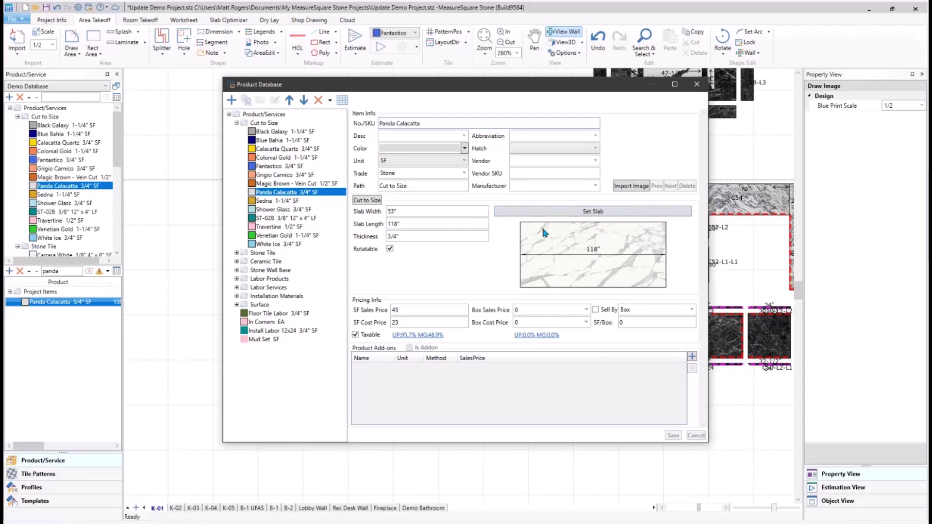
pyautogui.click(699, 87)
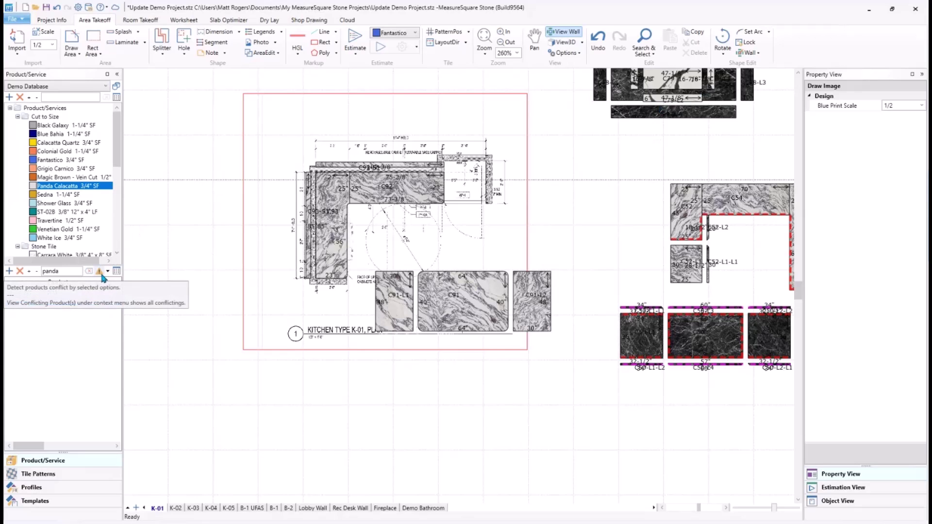
# Detect product conflicts and save the project's 65" × 129" slab size to the Panda Calacatta database item.
pyautogui.click(100, 272)
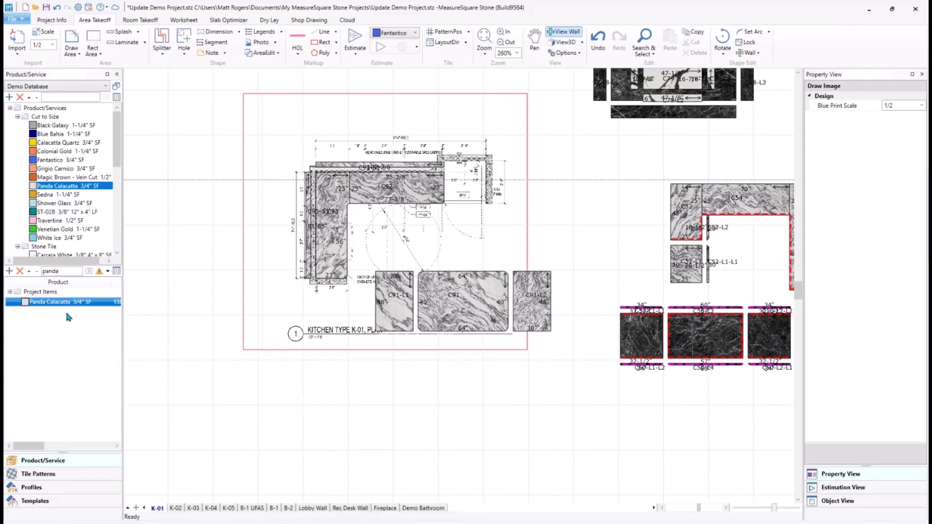
pyautogui.moveTo(70, 306)
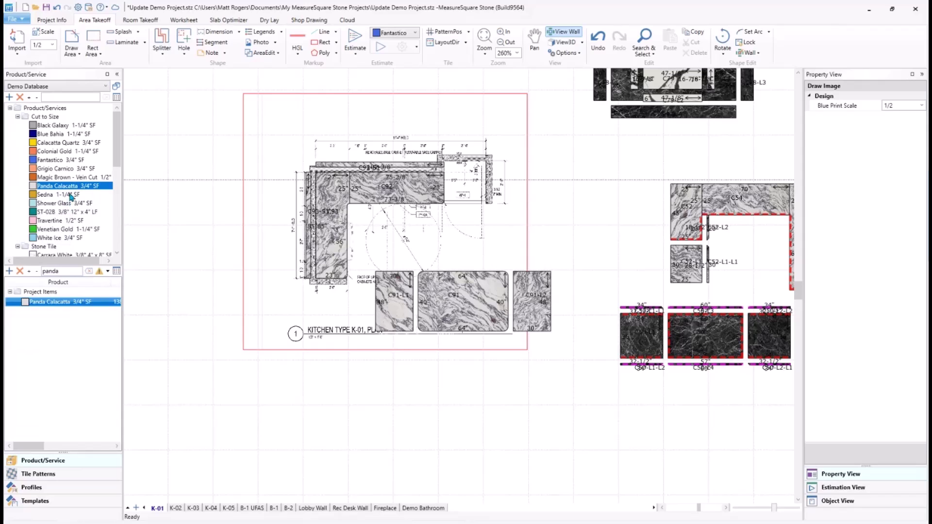
pyautogui.click(101, 273)
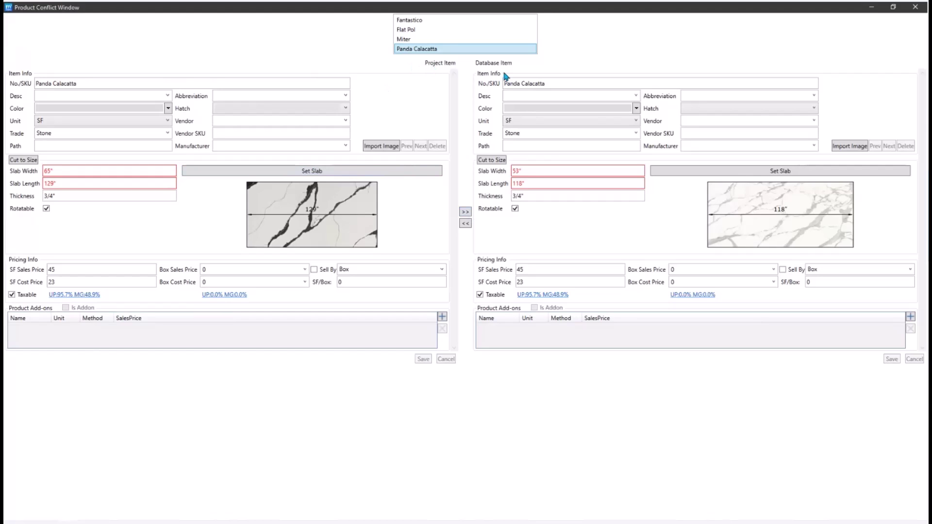
pyautogui.click(468, 213)
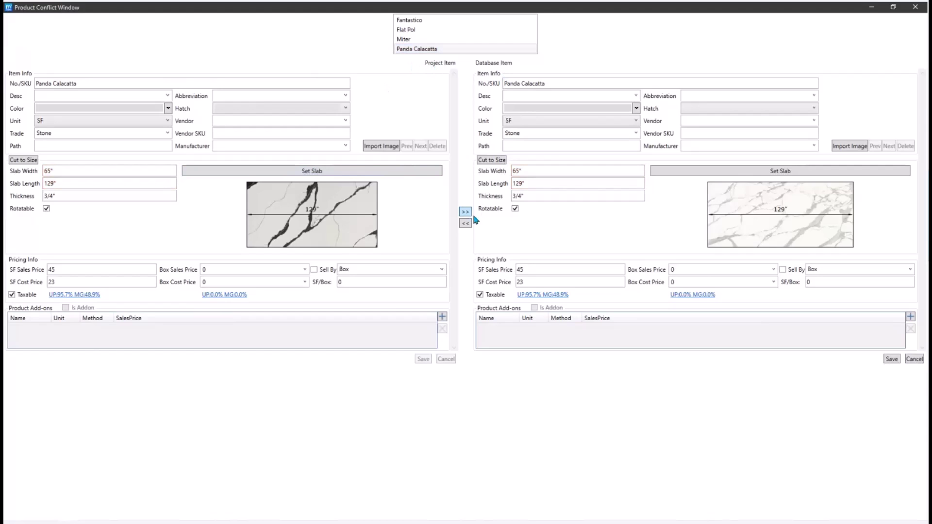
pyautogui.click(892, 359)
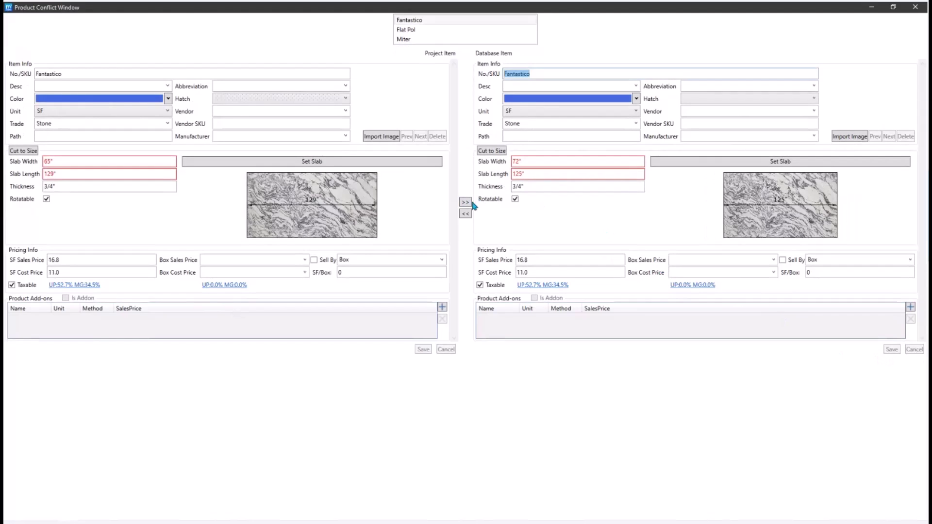
# Overwrite the project's Fantastico and Flat Pol items with database values, and the database's Miter item with project values.
pyautogui.click(465, 214)
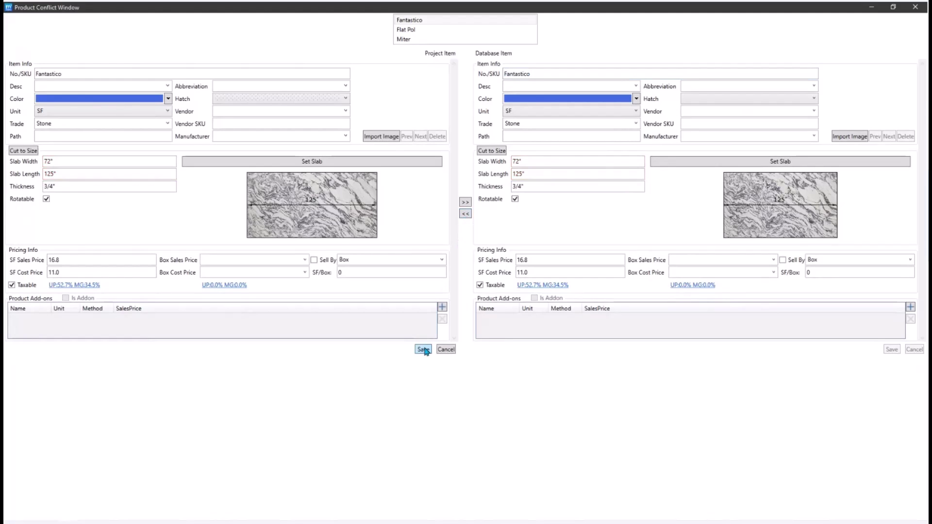
pyautogui.click(424, 350)
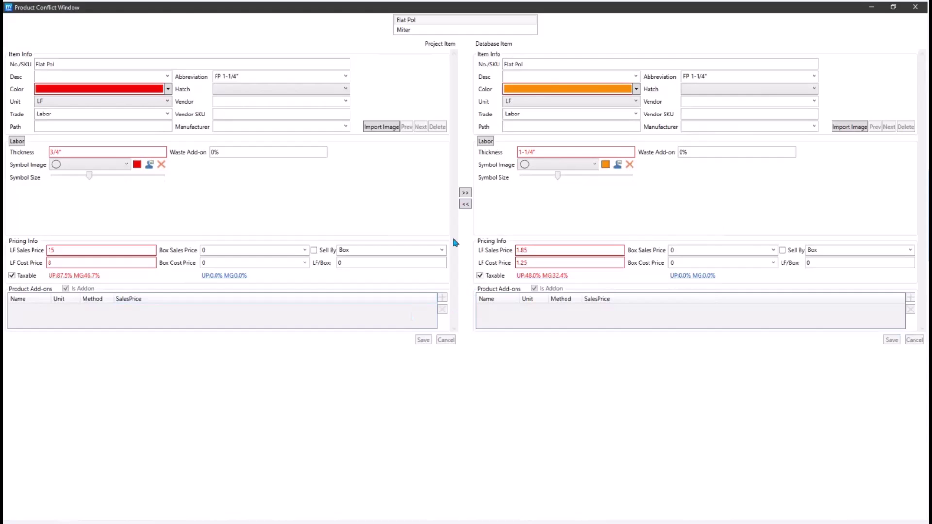
pyautogui.click(465, 205)
pyautogui.click(424, 340)
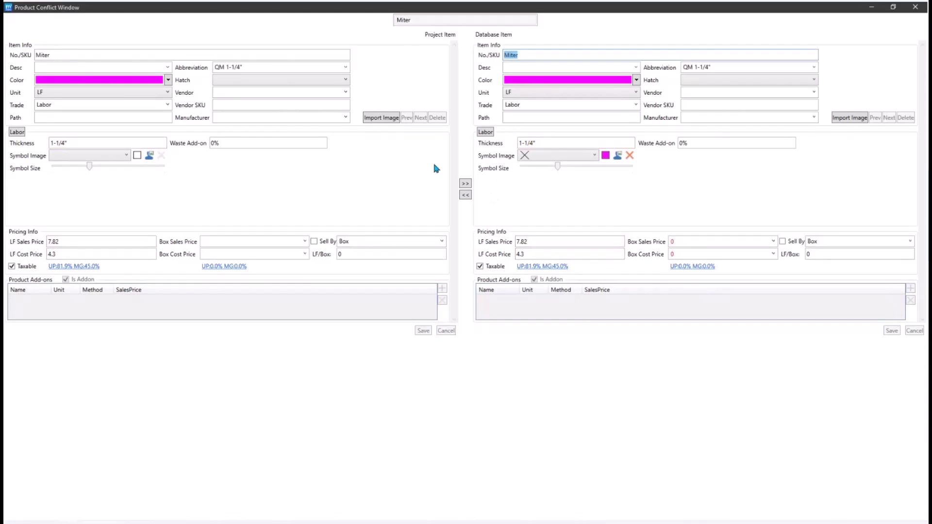
pyautogui.click(466, 184)
pyautogui.click(892, 331)
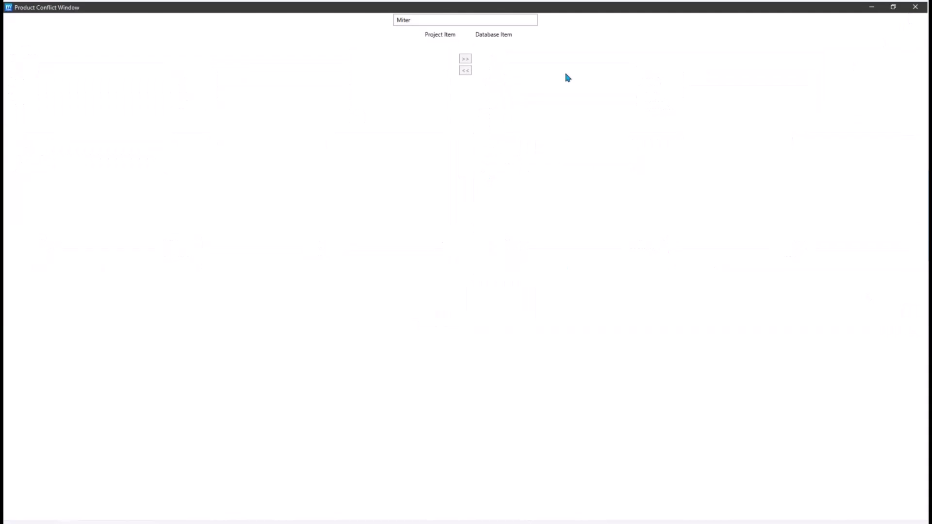
# Close the product conflict list and check the cut-to-size texture view option for the K-01 drawing.
pyautogui.click(915, 7)
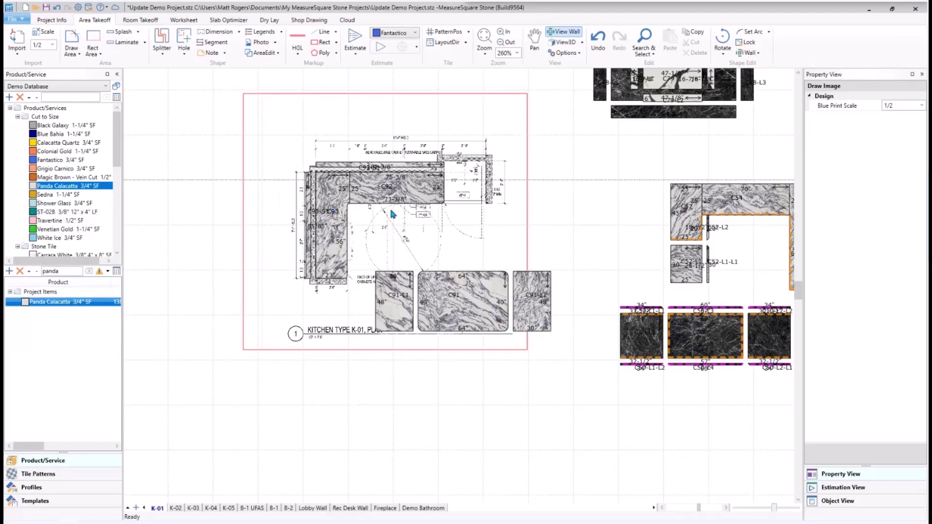
pyautogui.click(562, 54)
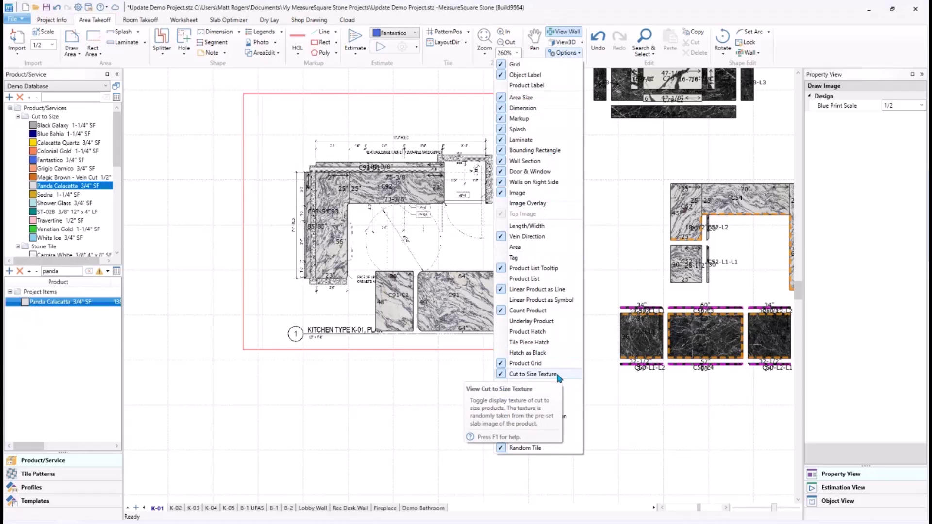
pyautogui.click(443, 365)
pyautogui.scroll(2, 455, 202)
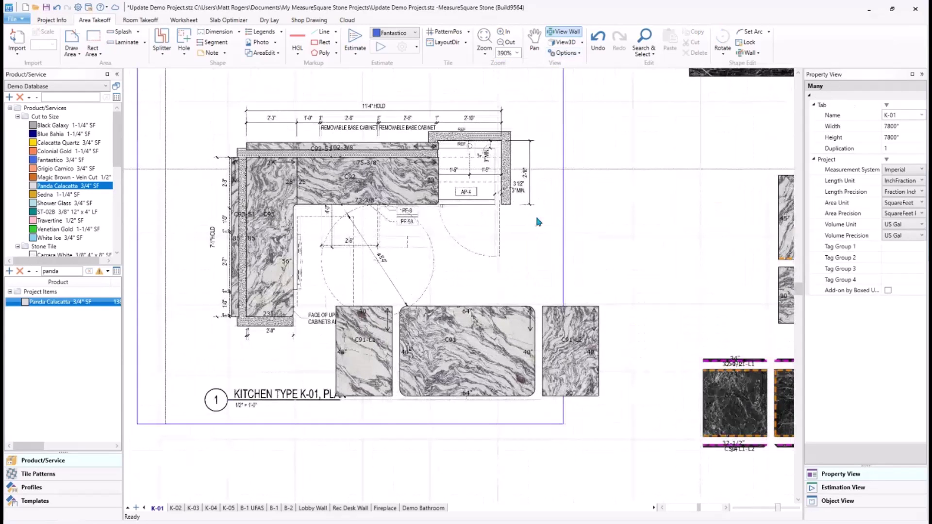
pyautogui.moveTo(538, 222); pyautogui.dragTo(519, 240, button='middle')
# Stretch the horizontal countertop area C92 along its length to about 163".
pyautogui.click(407, 205)
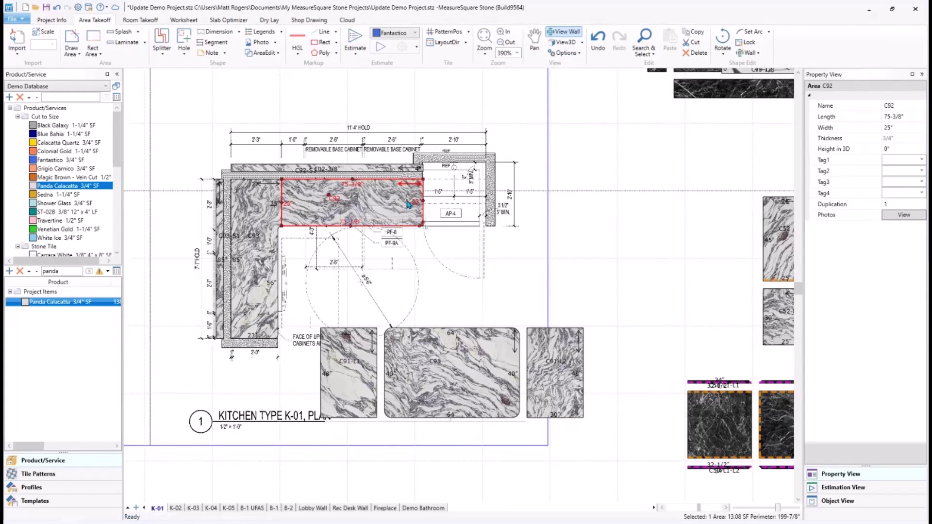
pyautogui.moveTo(423, 203); pyautogui.dragTo(588, 194)
pyautogui.moveTo(443, 206)
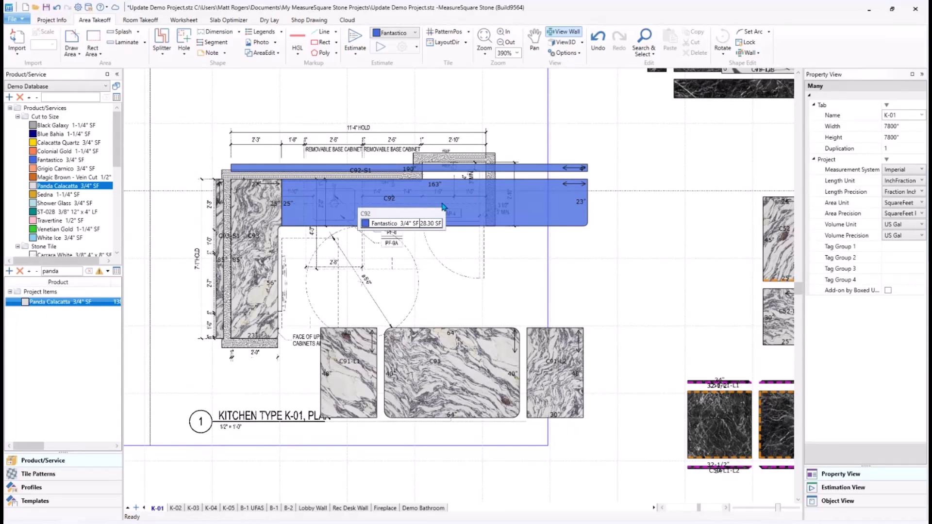
# Shorten countertop area C92 to about 74-1/4" so its end meets the refrigerator opening, and deselect it.
pyautogui.click(443, 206)
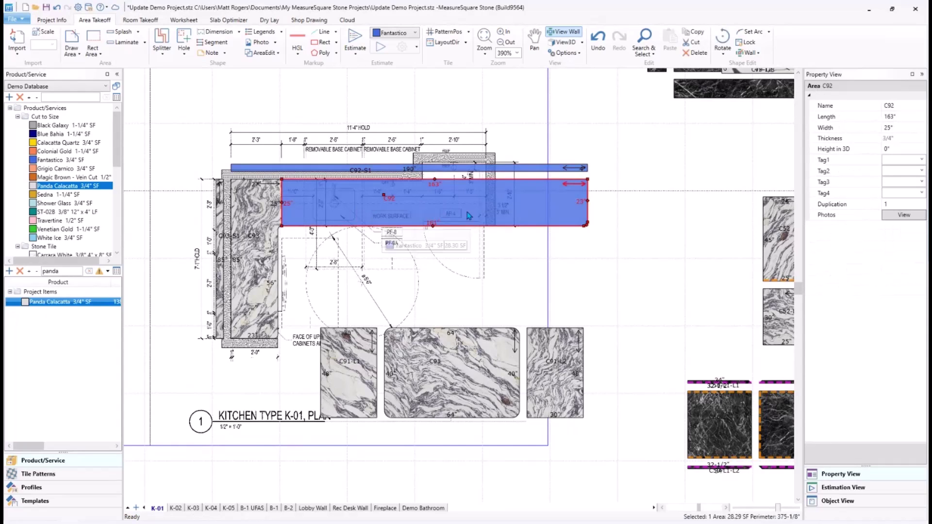
pyautogui.moveTo(587, 201); pyautogui.dragTo(421, 199)
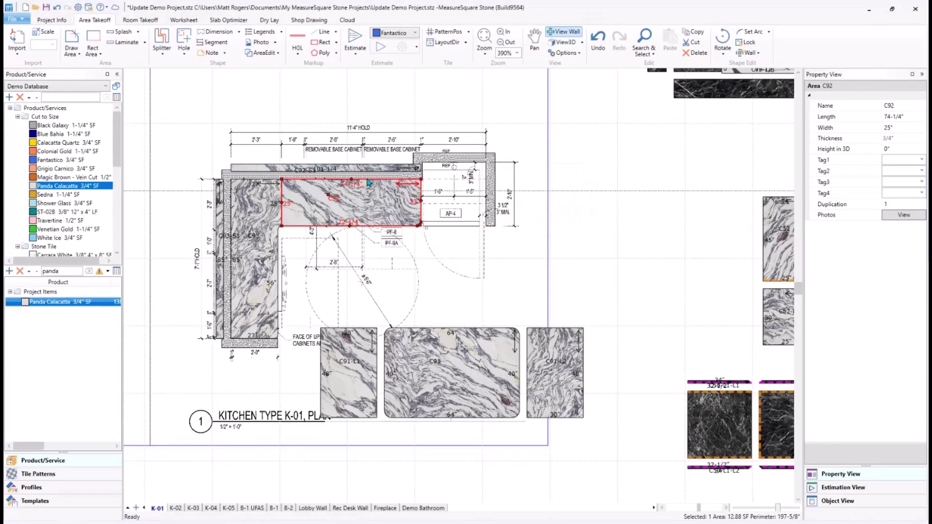
pyautogui.click(571, 213)
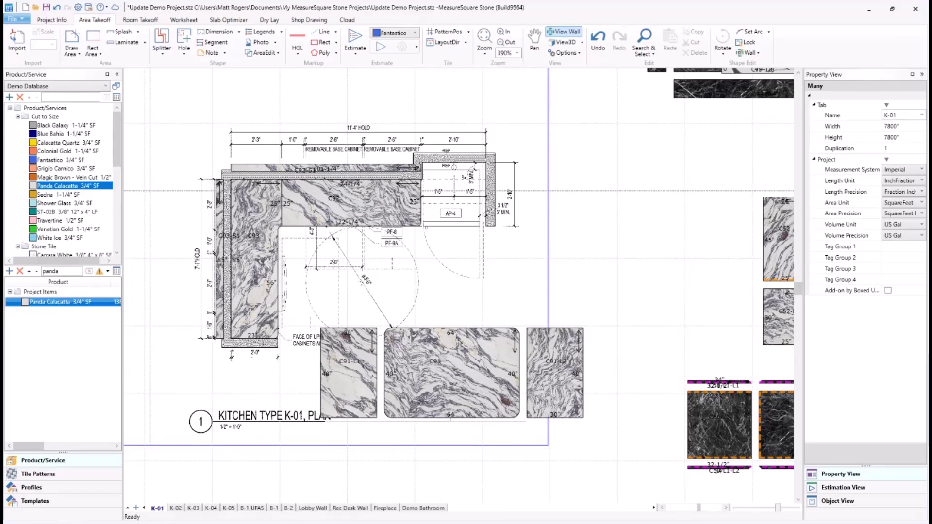
# Import the slab image Panda Calacatta 03.jpg into the Panda Calacatta database item and close the product database.
pyautogui.doubleClick(67, 187)
pyautogui.click(632, 187)
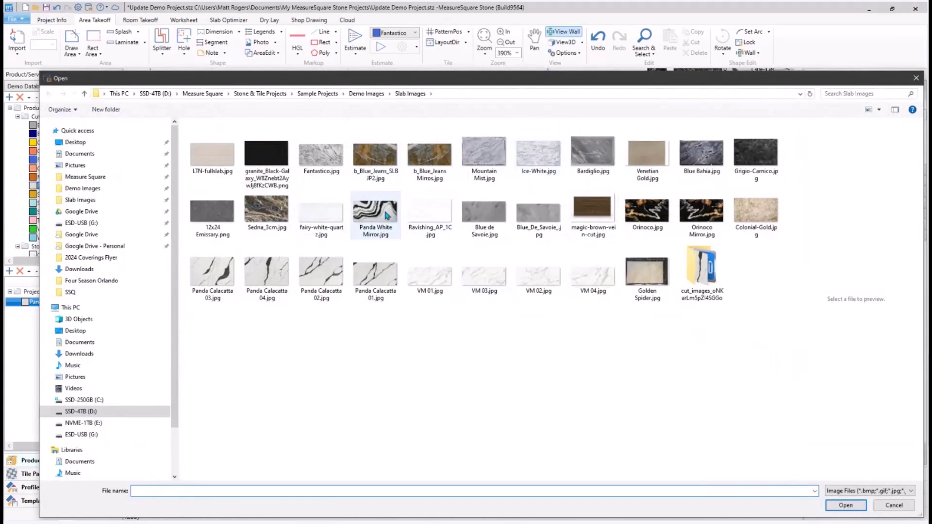
pyautogui.click(387, 216)
pyautogui.click(231, 280)
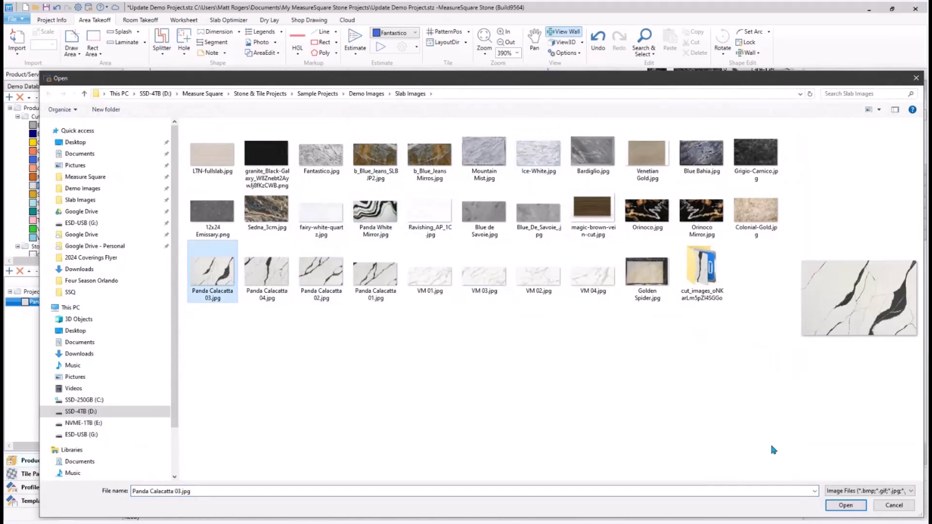
pyautogui.click(845, 506)
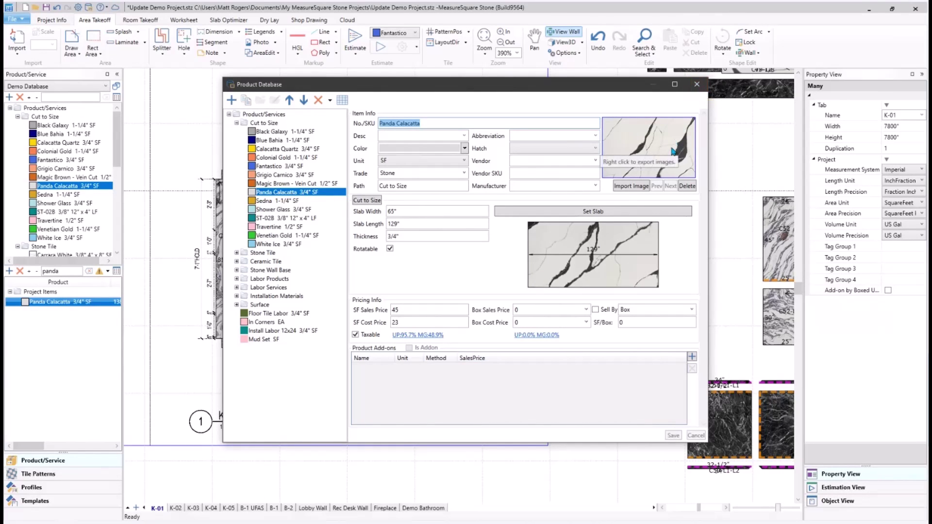
pyautogui.click(697, 84)
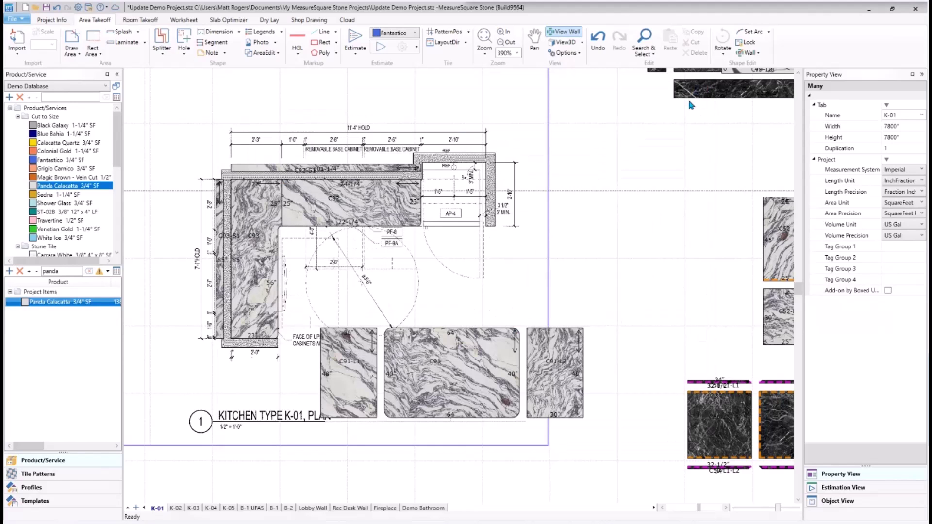